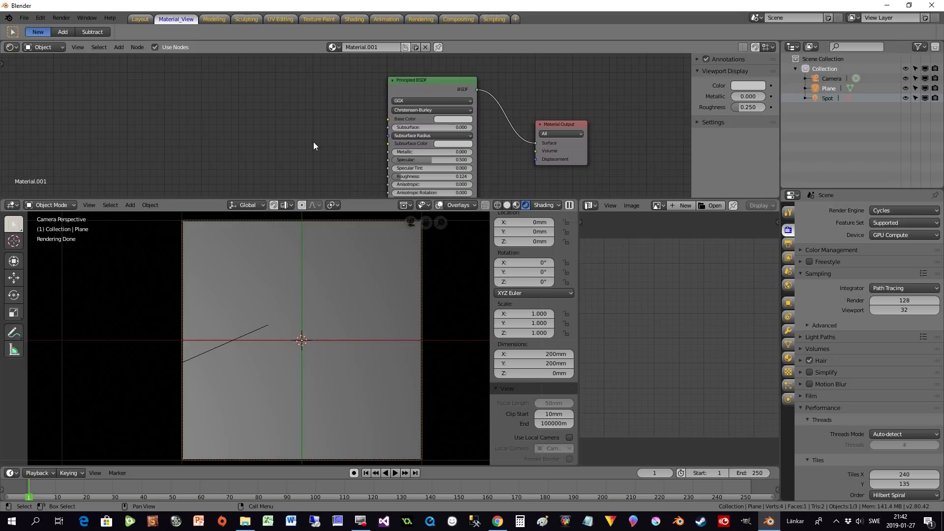
Add a Brick Texture node beside the Principled BSDF and connect its Color output to Base Color.
middle_drag(314, 142, 363, 127)
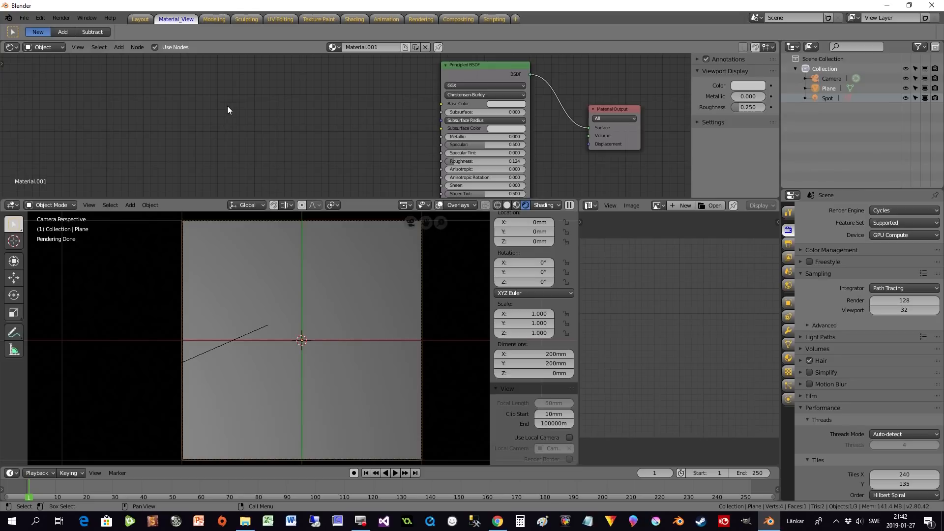
key(shift+a)
mouse_move(235, 112)
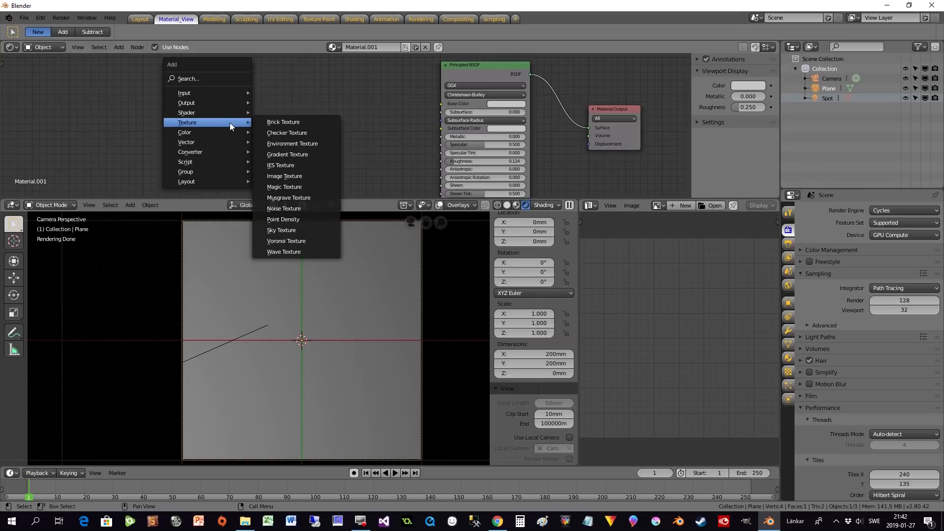
click(271, 121)
click(275, 78)
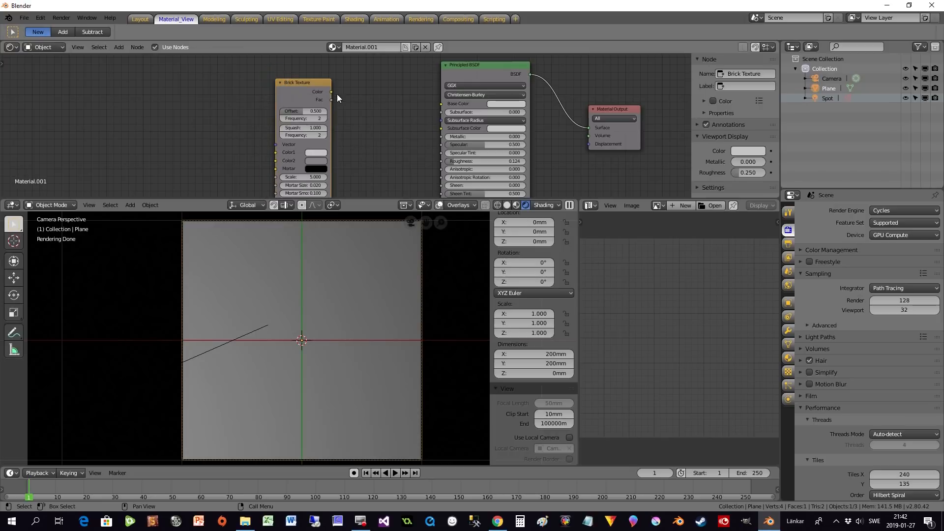
drag(330, 92, 441, 104)
Enlarge the node editor area downward so the whole Brick Texture node fits in it.
scroll(372, 154, up, 2)
middle_drag(380, 152, 452, 146)
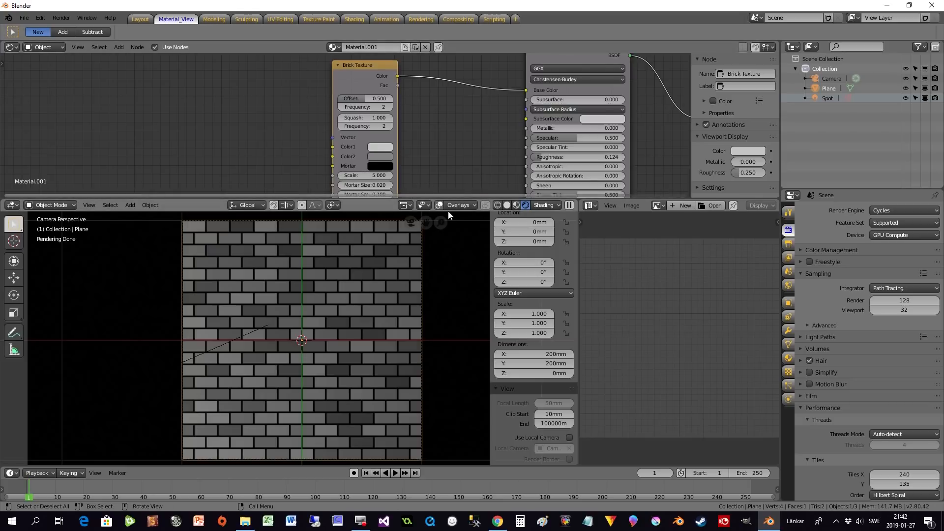
drag(464, 198, 464, 255)
middle_drag(462, 220, 467, 198)
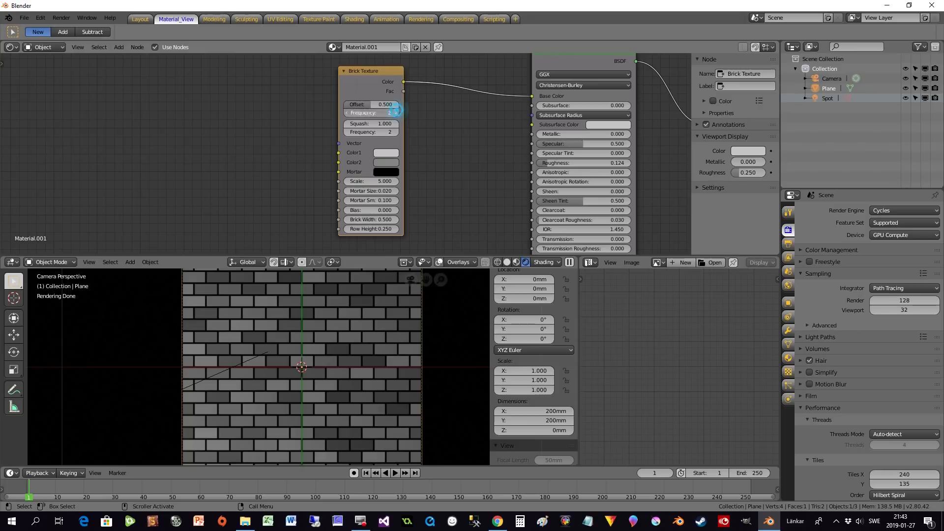
Try an offset frequency of 3 on the Brick Texture node and return it to 2.
click(395, 113)
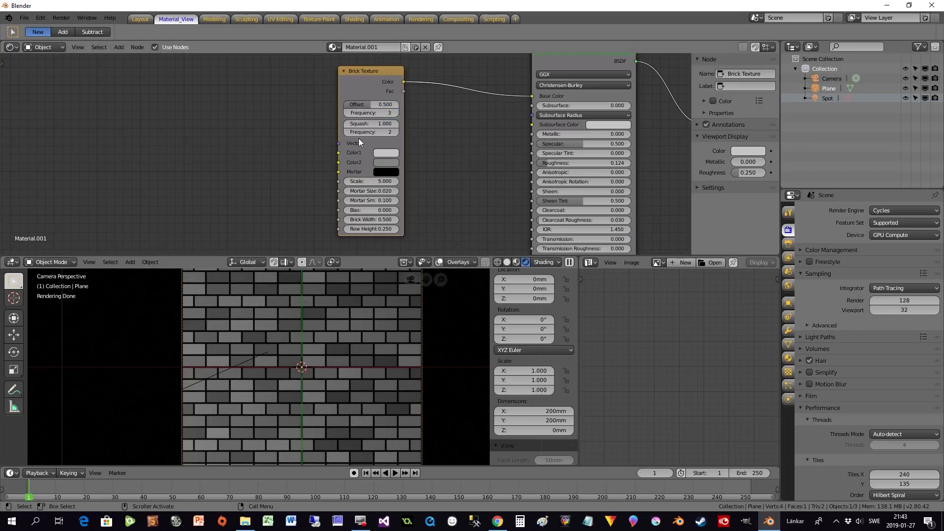
click(349, 113)
click(403, 131)
click(346, 113)
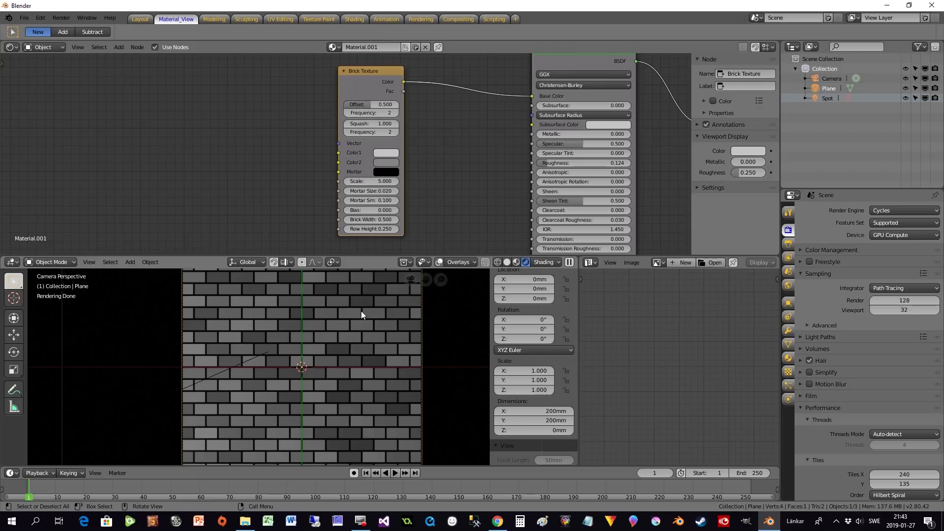
Try a squash of 0.600 with a squash frequency of 3 on the Brick Texture node.
click(346, 124)
click(347, 124)
click(346, 124)
click(347, 124)
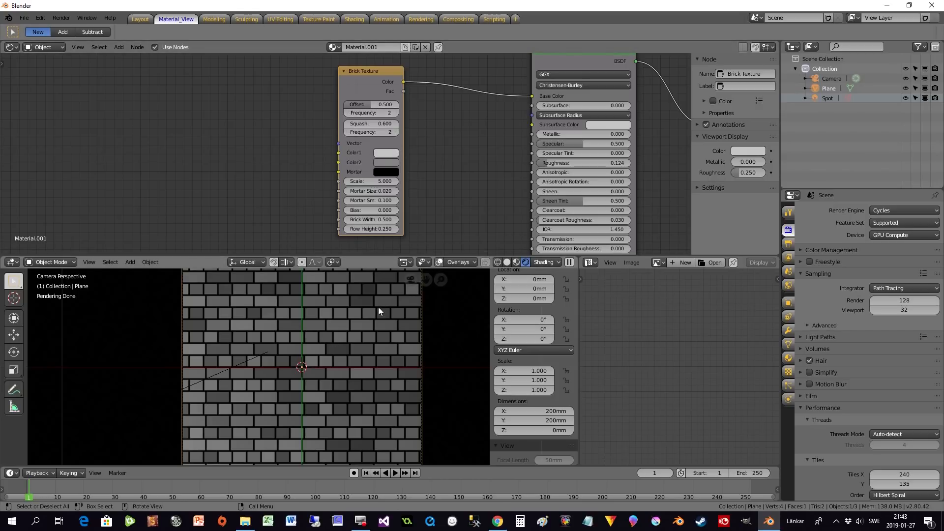
click(396, 132)
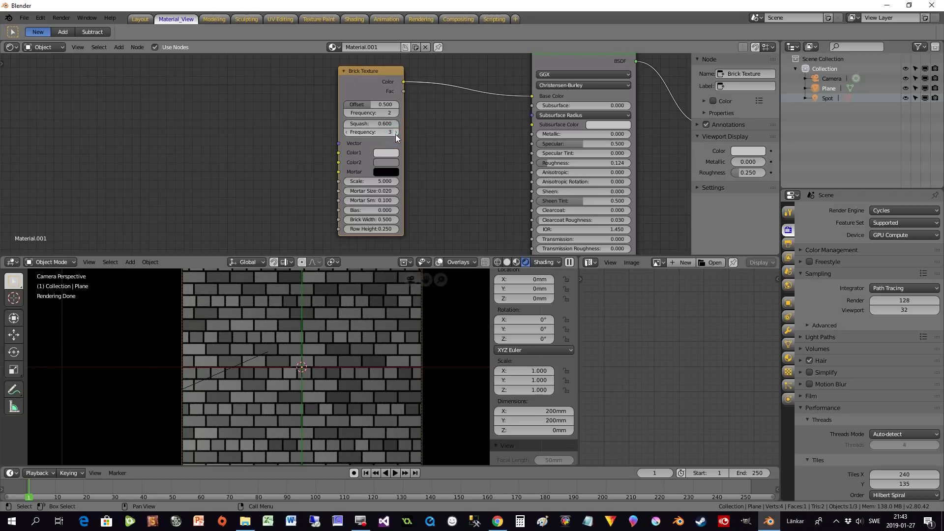
Reset the Brick Texture node's squash frequency to 2 and its squash to 1.
click(352, 134)
text(2)
key(Return)
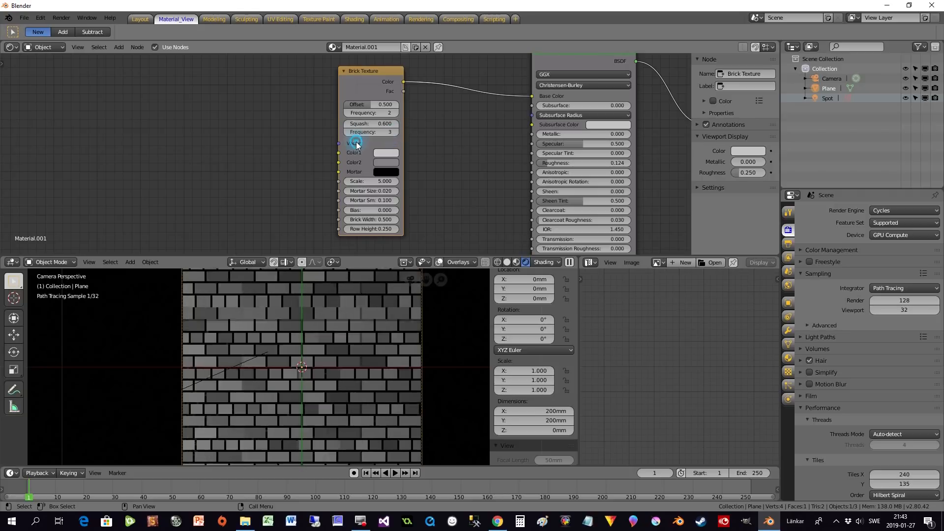
click(350, 124)
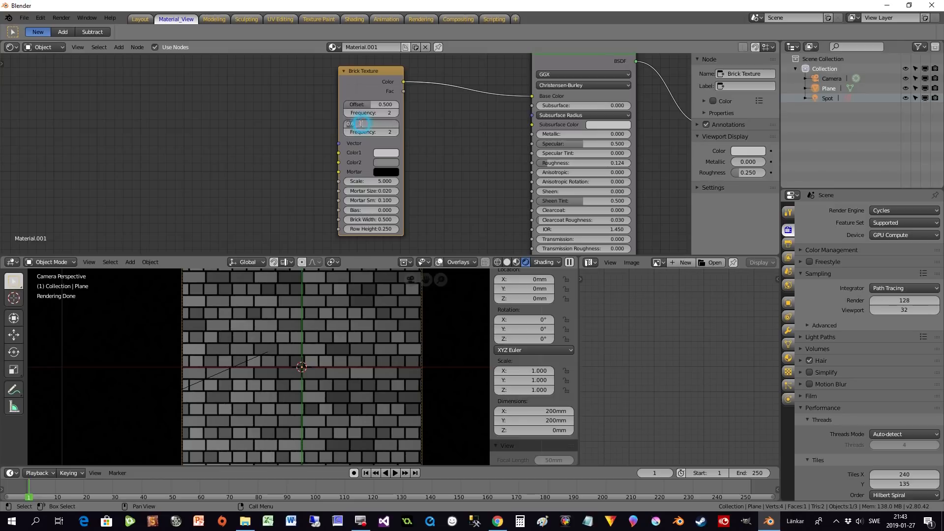
text(1)
key(Return)
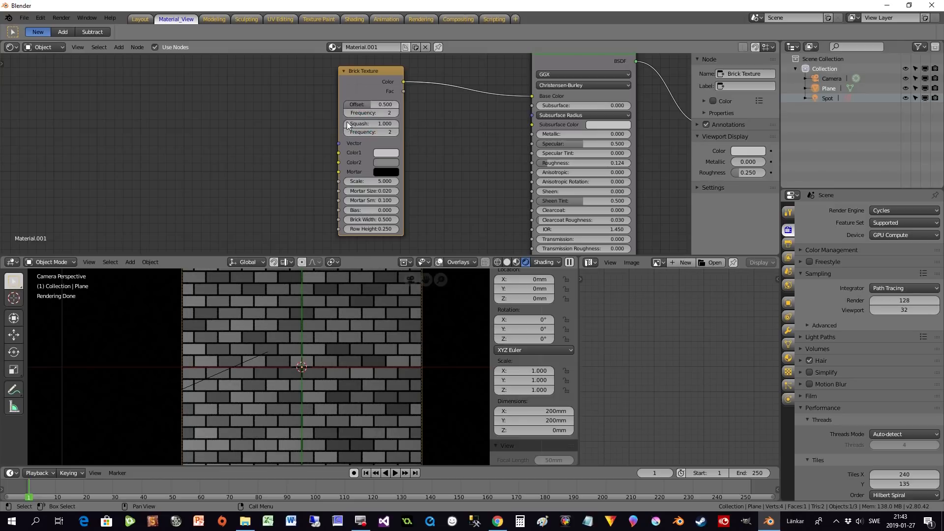
Reposition the Brick Texture node slightly and change its Color2 to dark blue.
drag(363, 84, 370, 81)
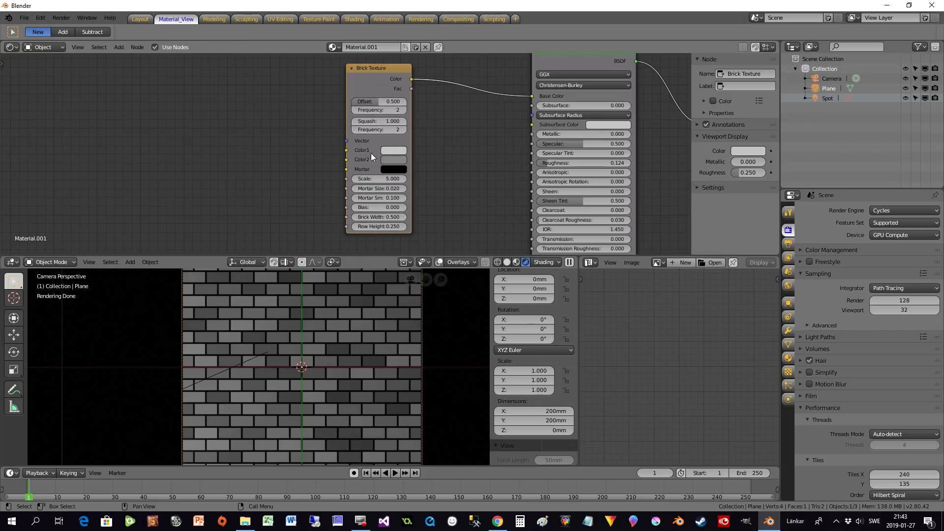
drag(383, 83, 377, 80)
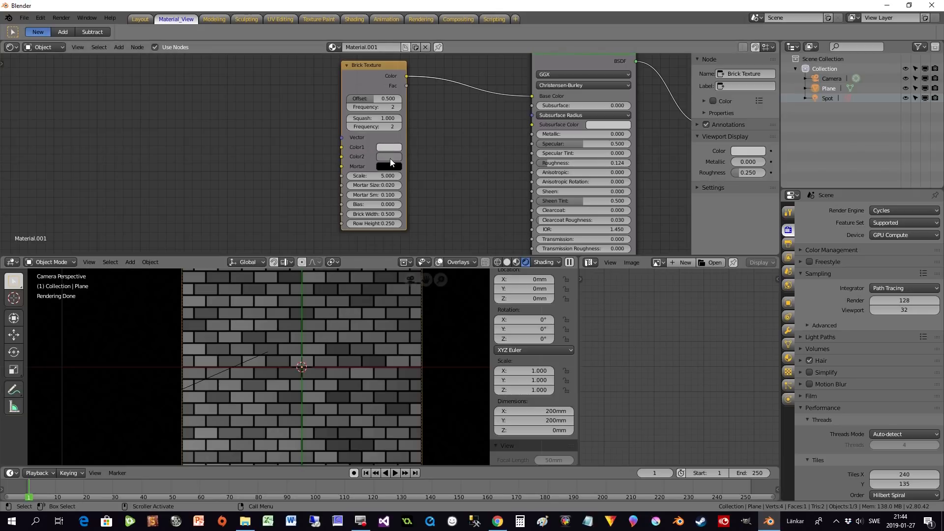
drag(361, 84, 347, 84)
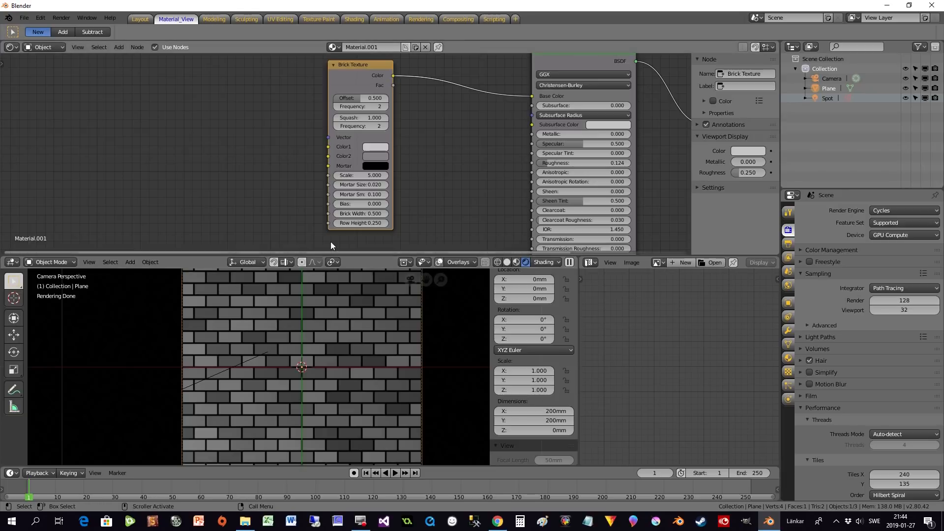
click(377, 150)
click(377, 156)
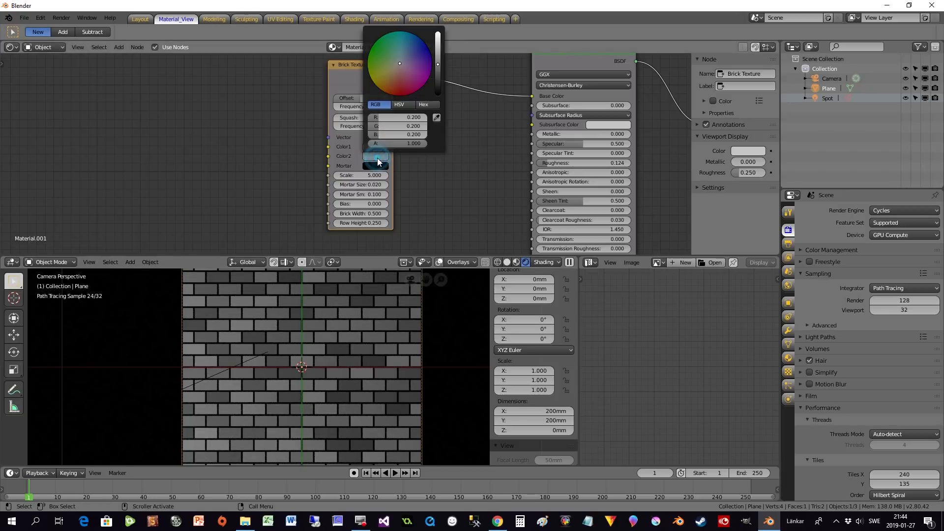
click(420, 48)
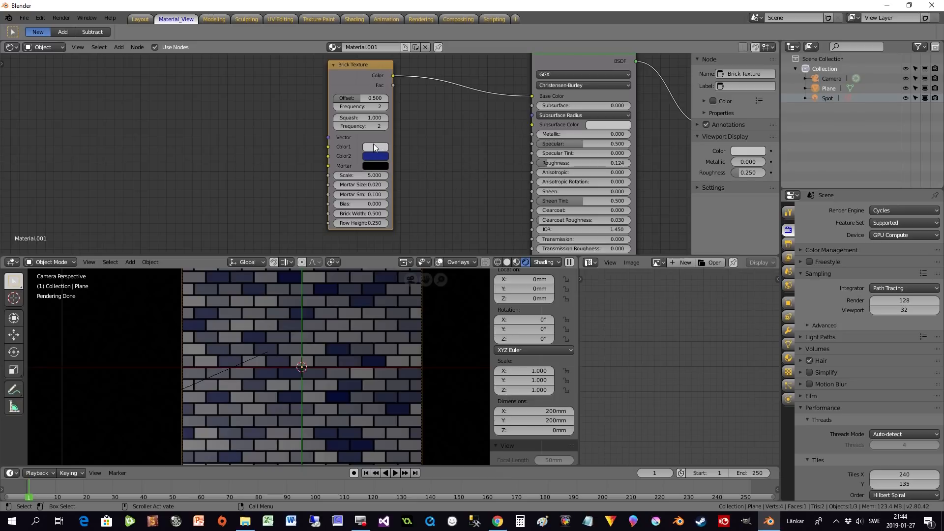
Try brick color bias values of -1.000, 1.000 and 0.100, and return the bias to 0.
scroll(409, 224, up, 3)
middle_drag(426, 224, 417, 193)
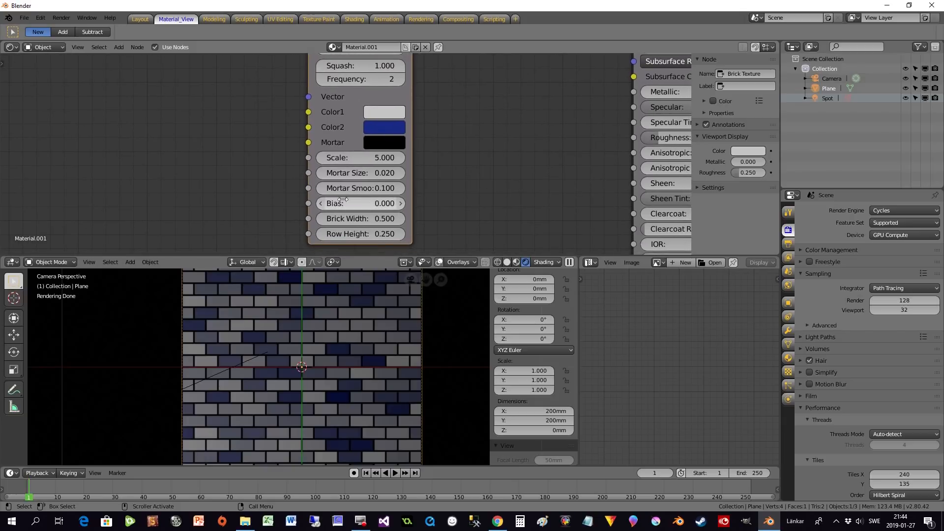
drag(381, 203, 258, 204)
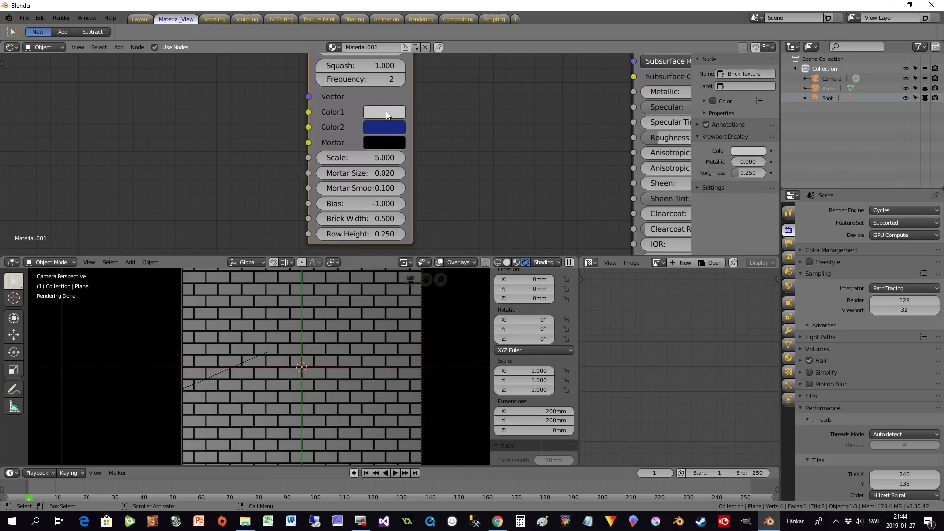
drag(374, 203, 619, 204)
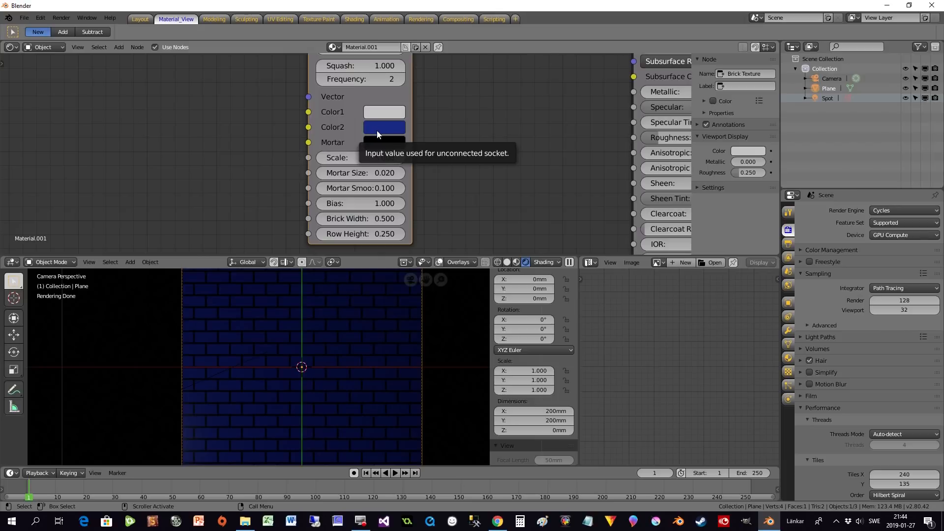
drag(384, 203, 380, 203)
click(402, 203)
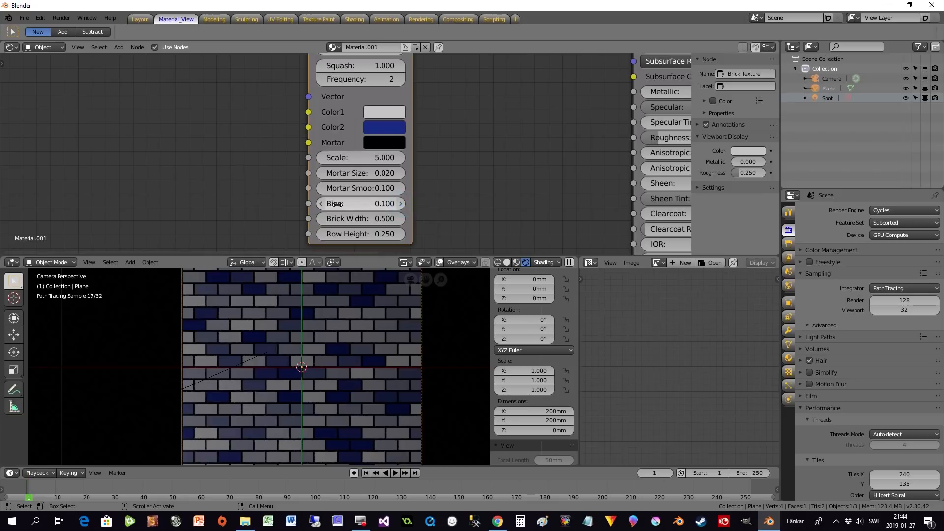
click(322, 203)
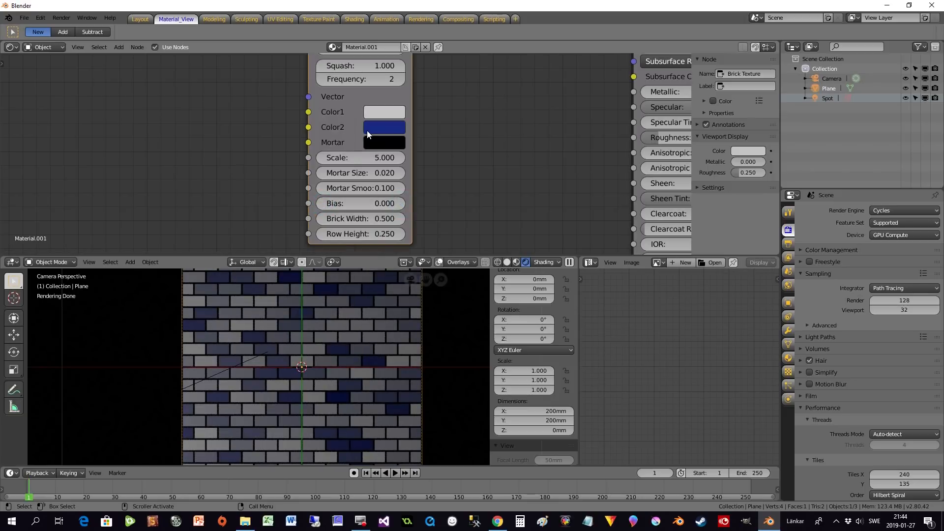
Change the Brick Texture's Mortar color to dark red, about R 0.160, G 0.000, B 0.001.
scroll(344, 332, up, 4)
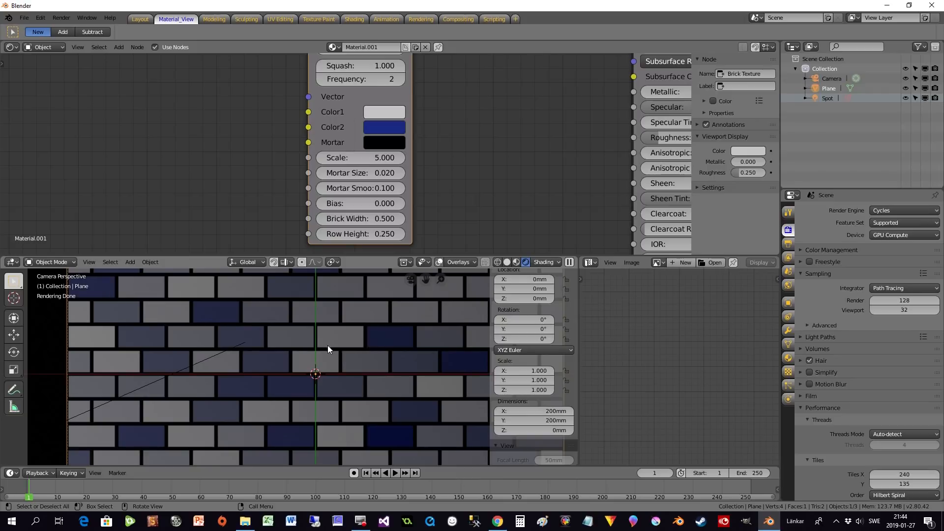
click(384, 142)
drag(484, 258, 484, 215)
drag(421, 211, 425, 260)
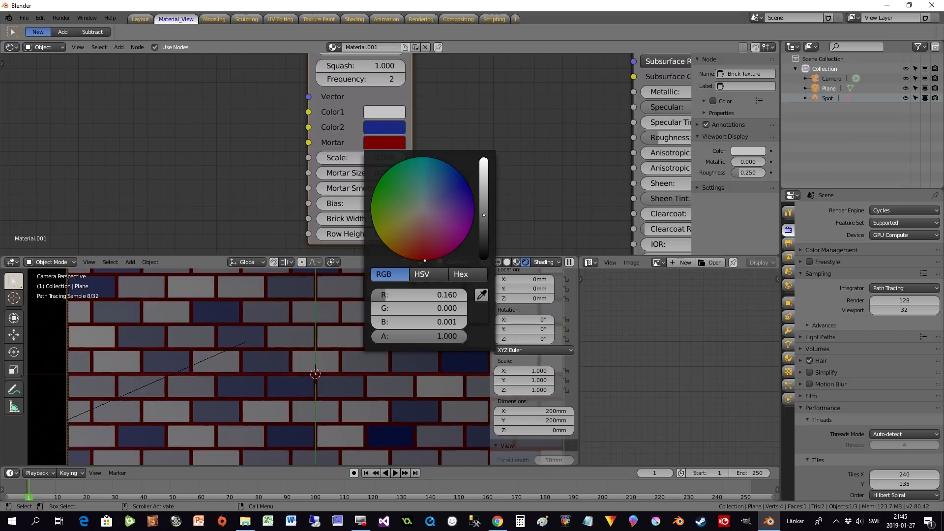
key(Home)
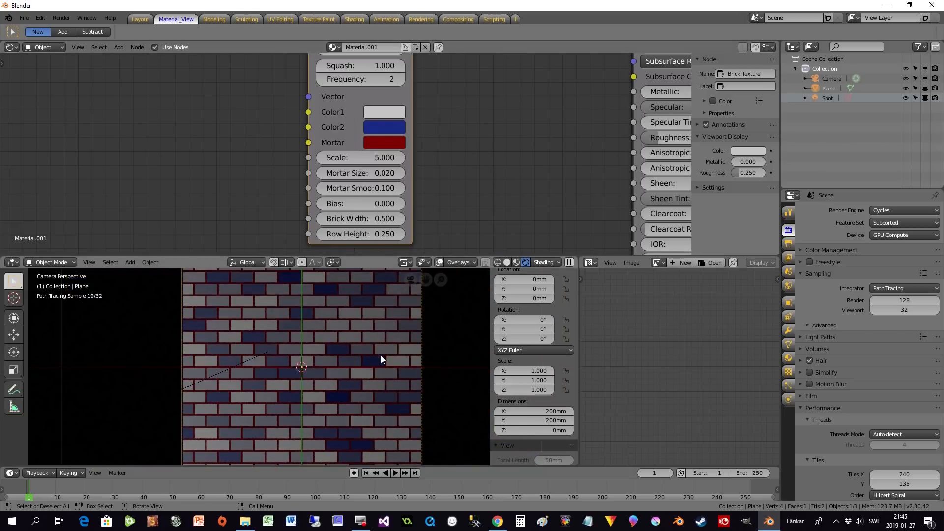
Try mortar sizes of 0.120 and 0.000 on the Brick Texture node, comparing the rendered bricks up close.
scroll(381, 355, up, 3)
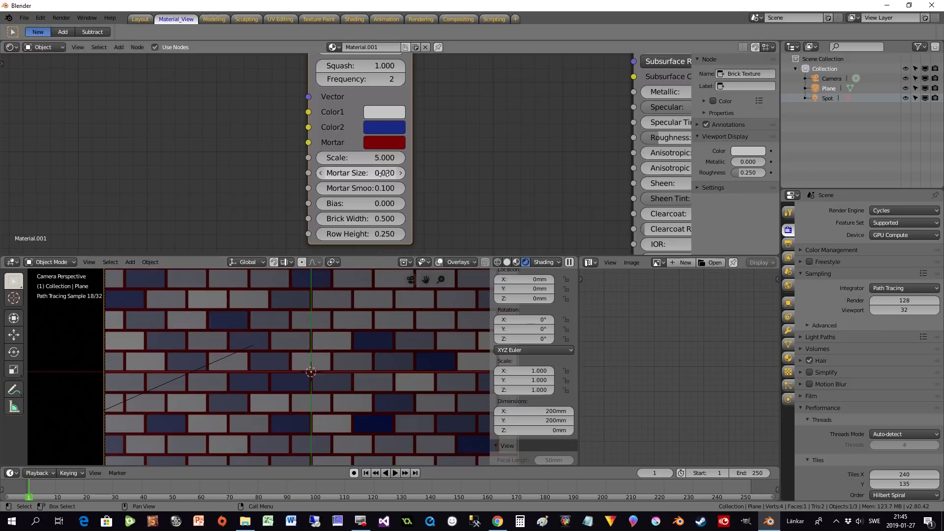
middle_drag(443, 216, 442, 197)
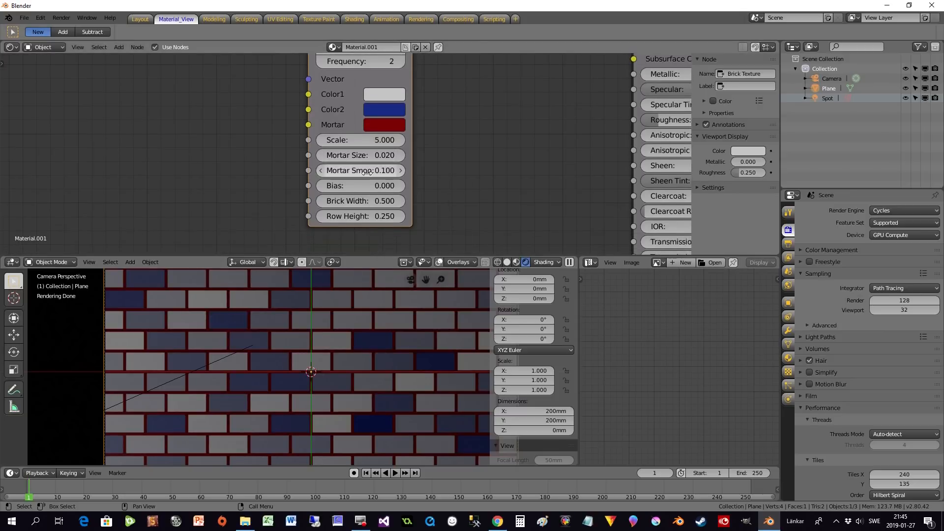
scroll(391, 376, up, 3)
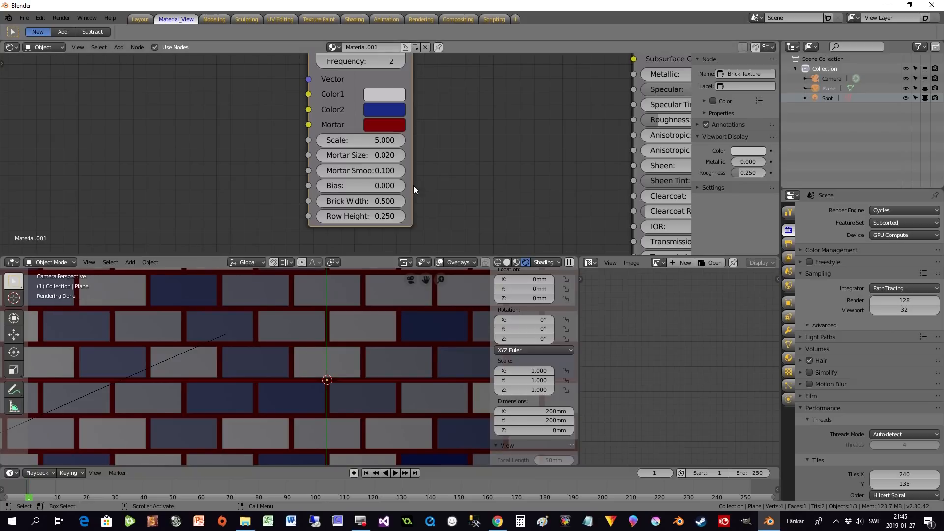
click(400, 154)
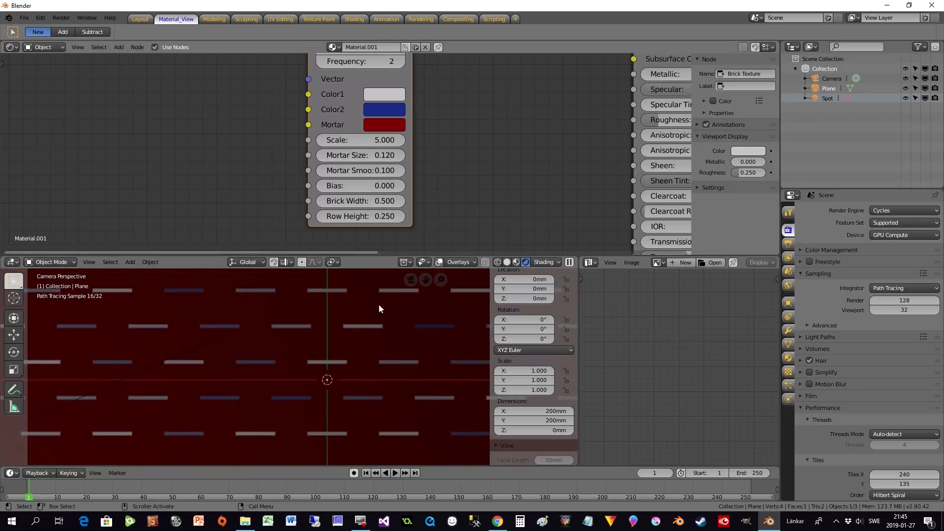
scroll(381, 342, down, 3)
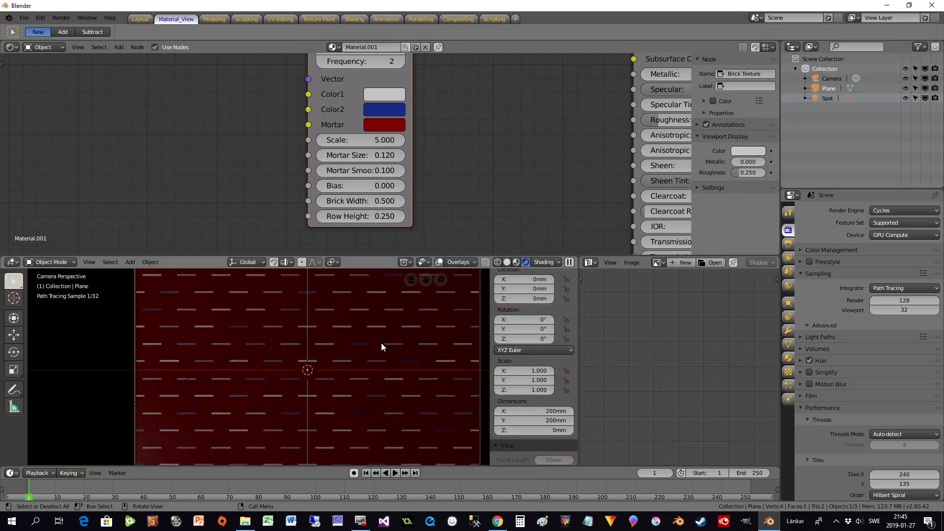
click(322, 155)
click(322, 155)
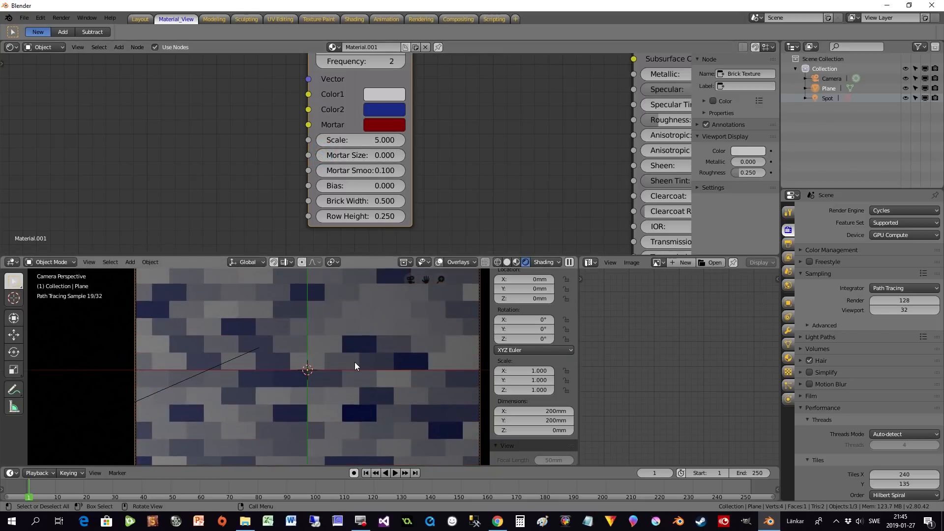
Try mortar sizes of 0.100 and 0.020 on the Brick Texture node, and raise the mortar size to 0.125.
scroll(355, 362, up, 2)
click(401, 155)
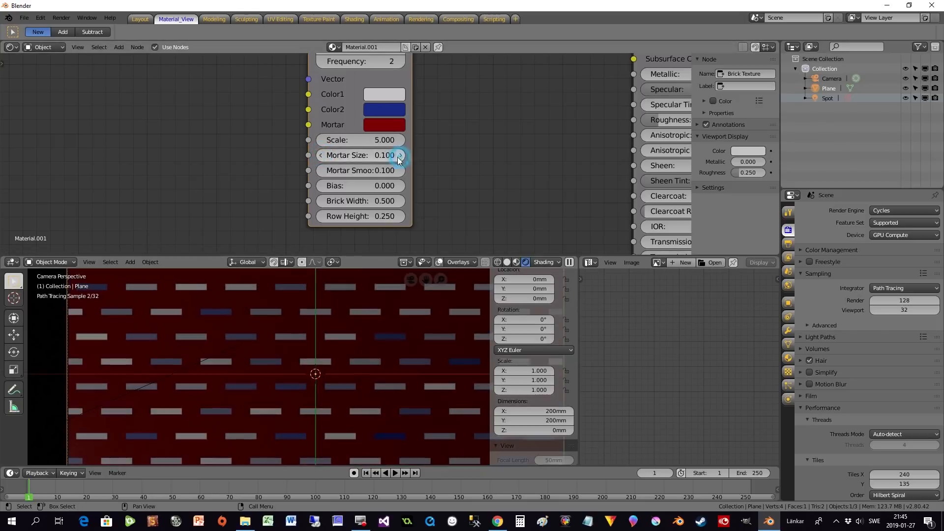
click(328, 154)
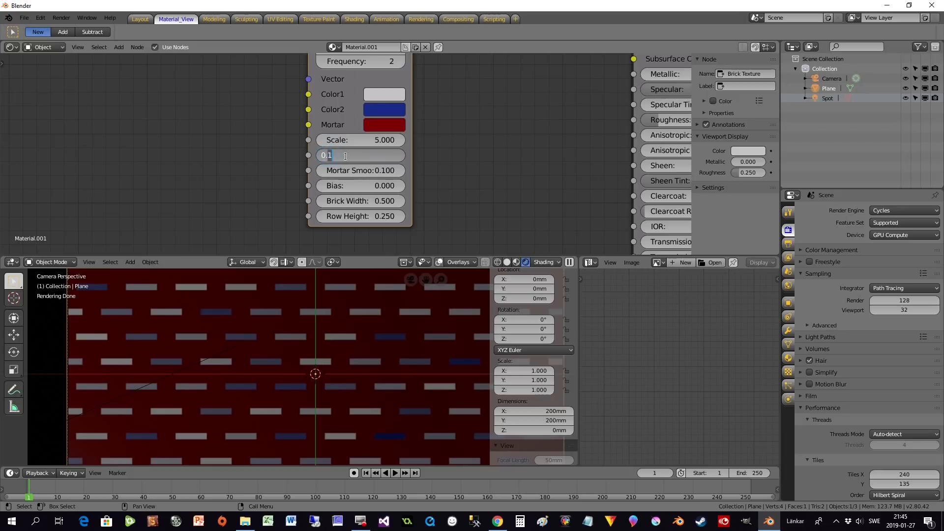
text(020)
key(Return)
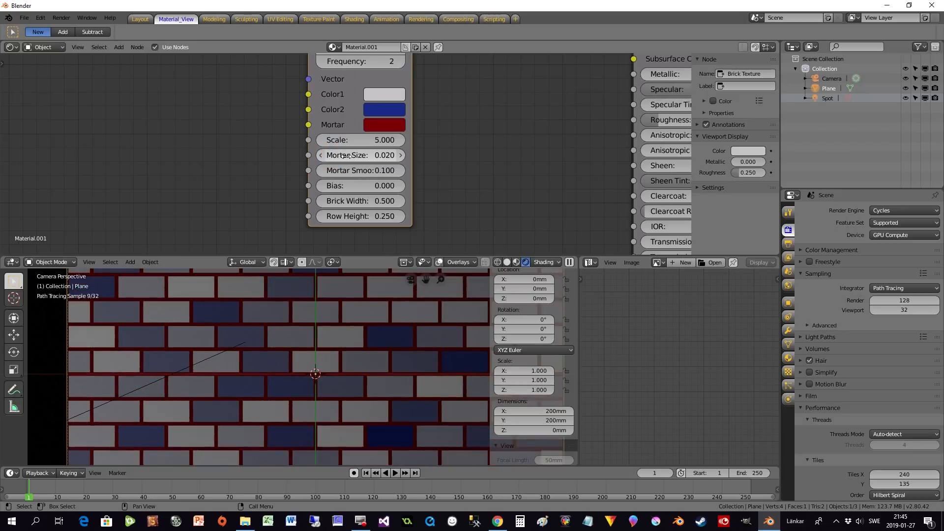
drag(346, 155, 389, 155)
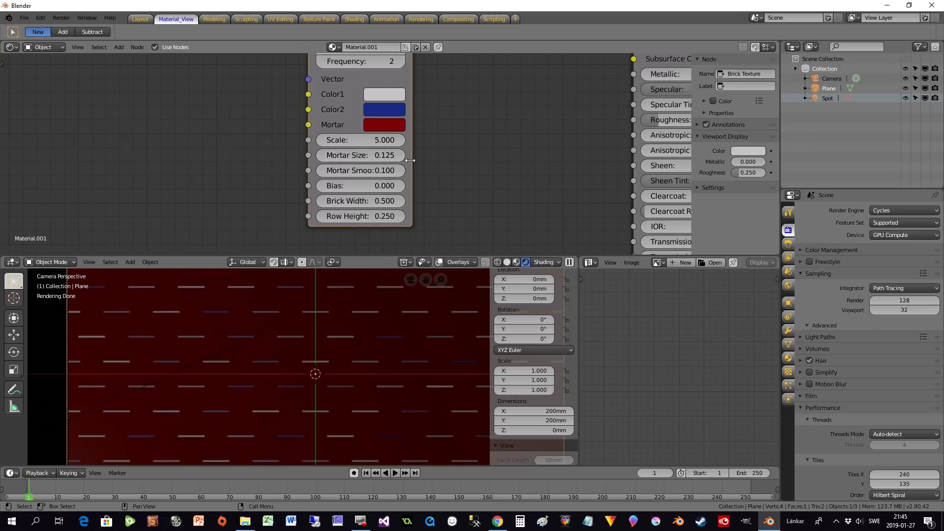
Set the Brick Texture node's mortar size to 0.4 and its mortar smooth to 1.000.
double_click(376, 156)
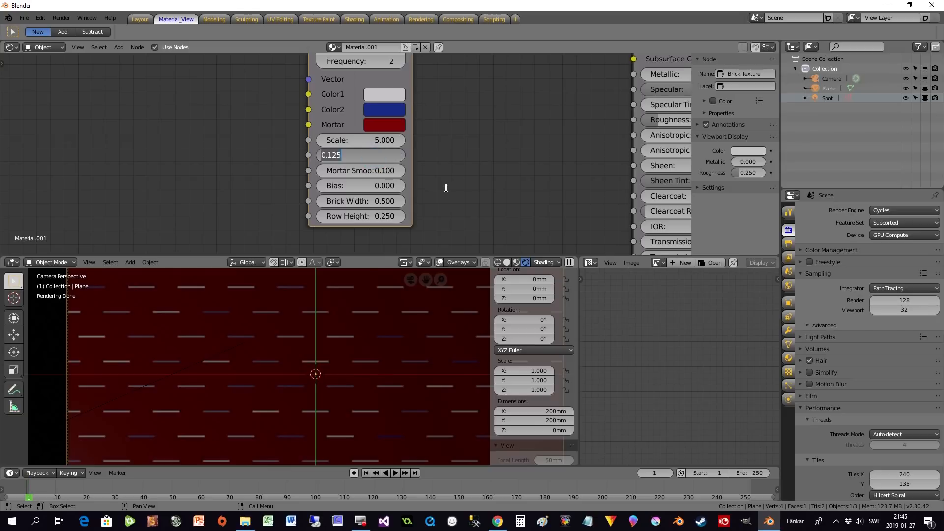
text(0.4)
key(Return)
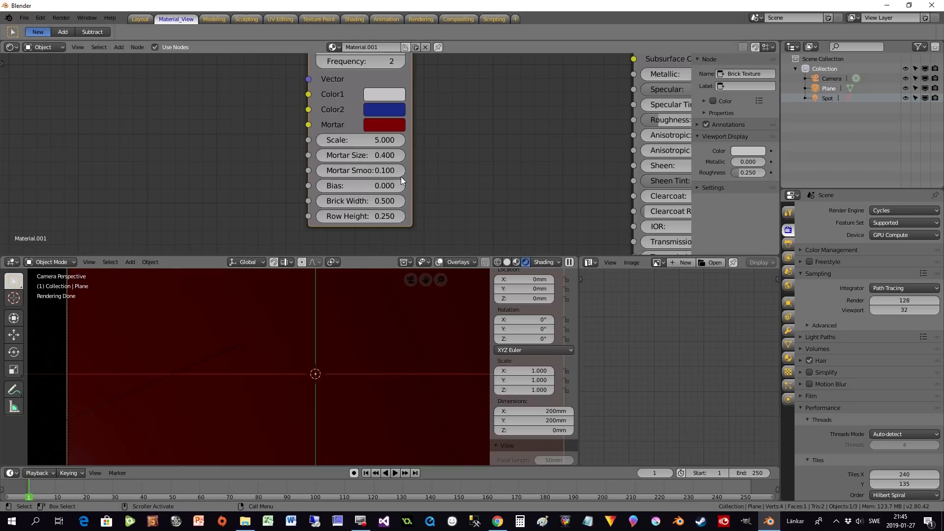
click(347, 171)
drag(347, 170, 418, 170)
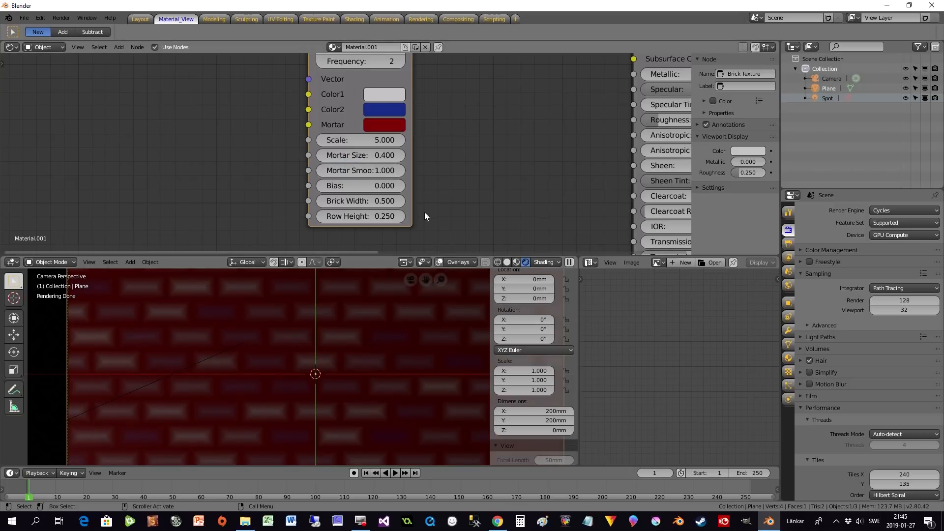
Try a mortar size of 0.2 on the Brick Texture node and inspect the rendered bricks.
click(344, 155)
text(0.4)
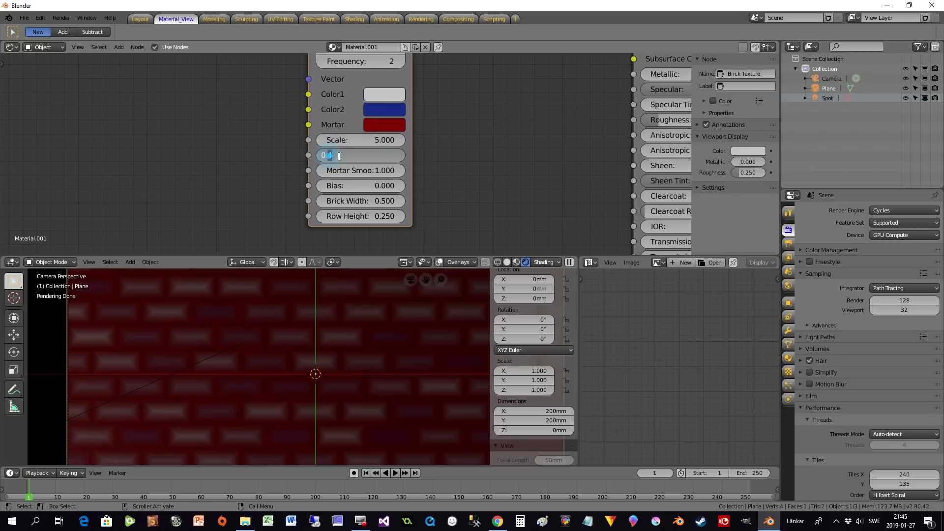
key(BackSpace)
text(2)
key(Return)
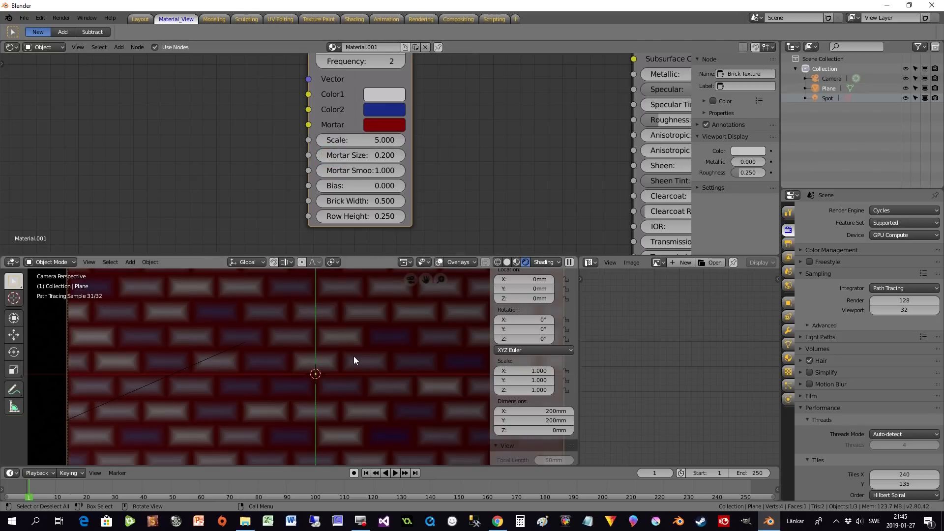
scroll(353, 356, up, 1)
Set the mortar size to 0.05 and examine the softened mortar edges up close.
click(382, 154)
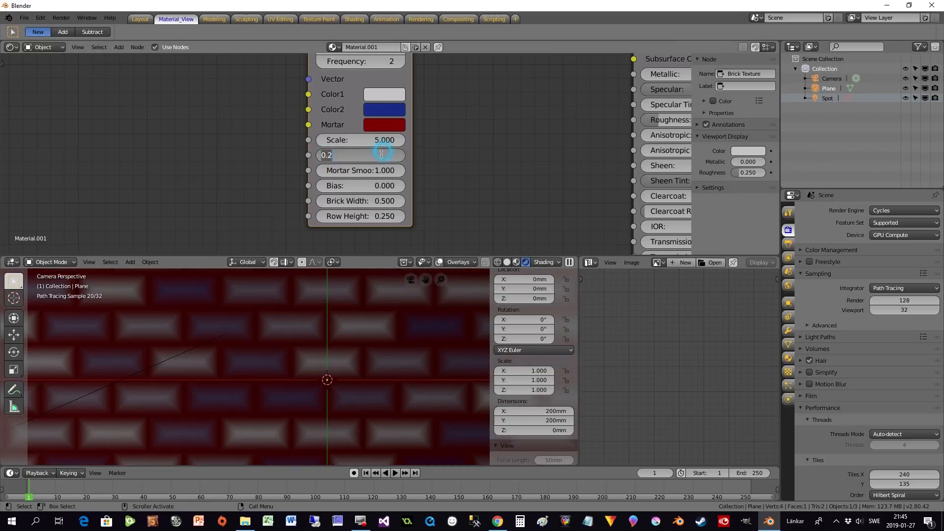
text(0.05)
key(Return)
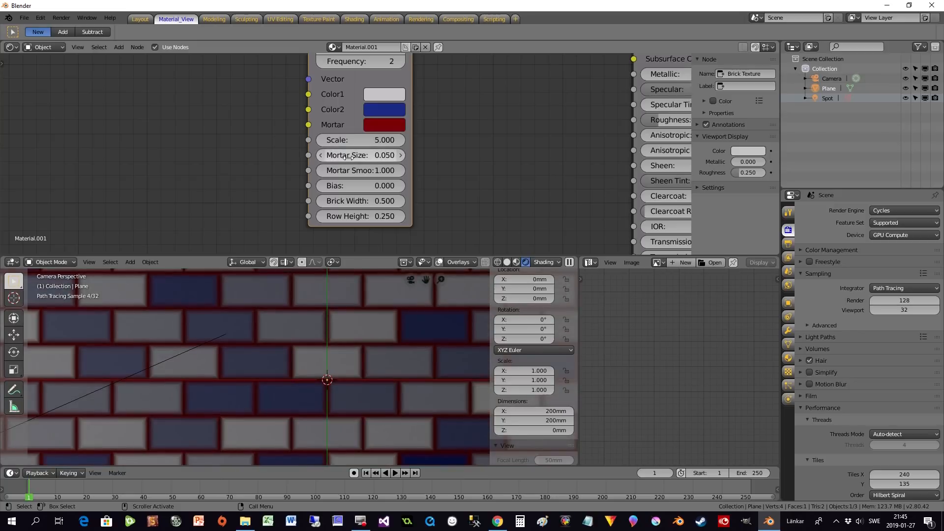
scroll(278, 364, up, 3)
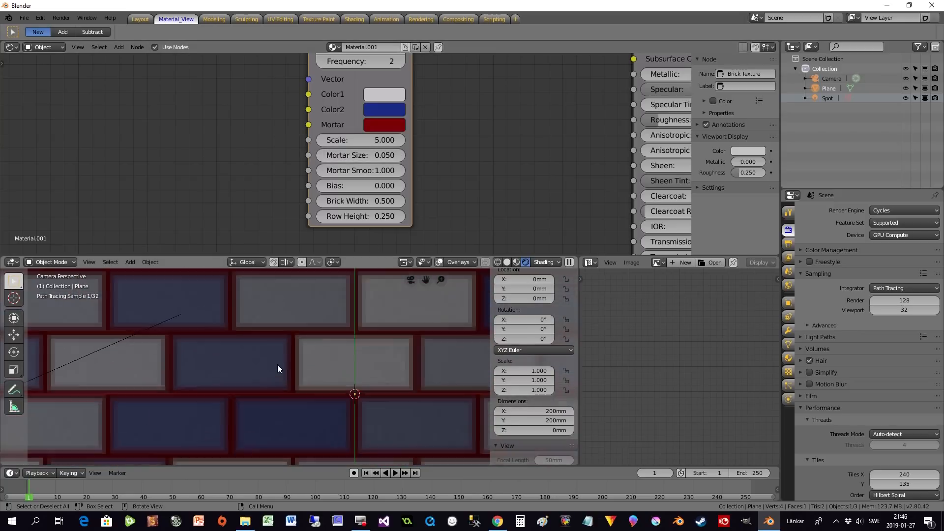
scroll(282, 349, up, 2)
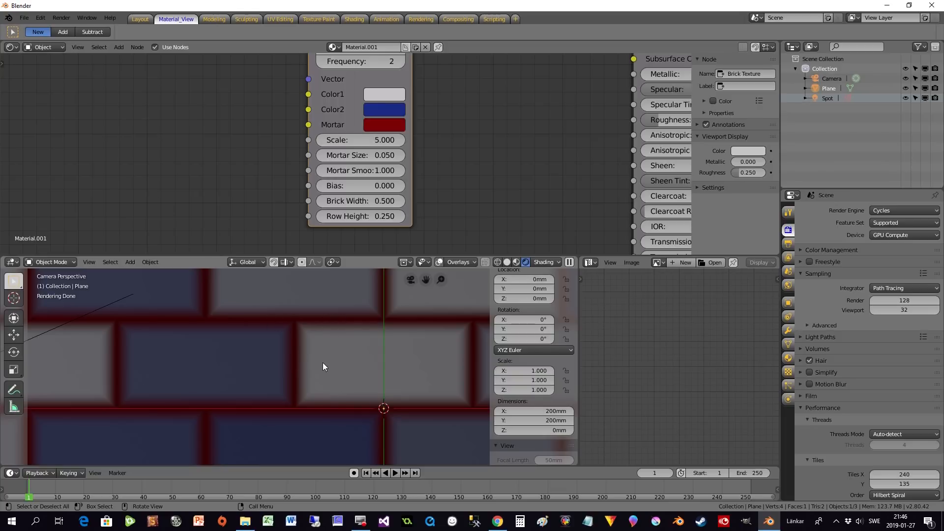
Try a mortar smooth value of 2, compare the bricks near and far, and return it to 1.
mouse_move(377, 172)
mouse_down()
mouse_move(344, 173)
mouse_move(394, 172)
mouse_up()
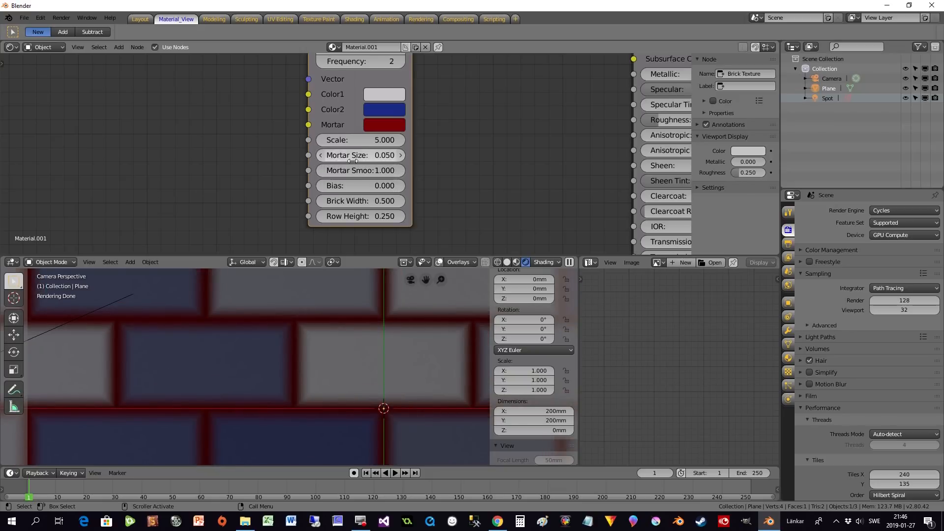
click(379, 174)
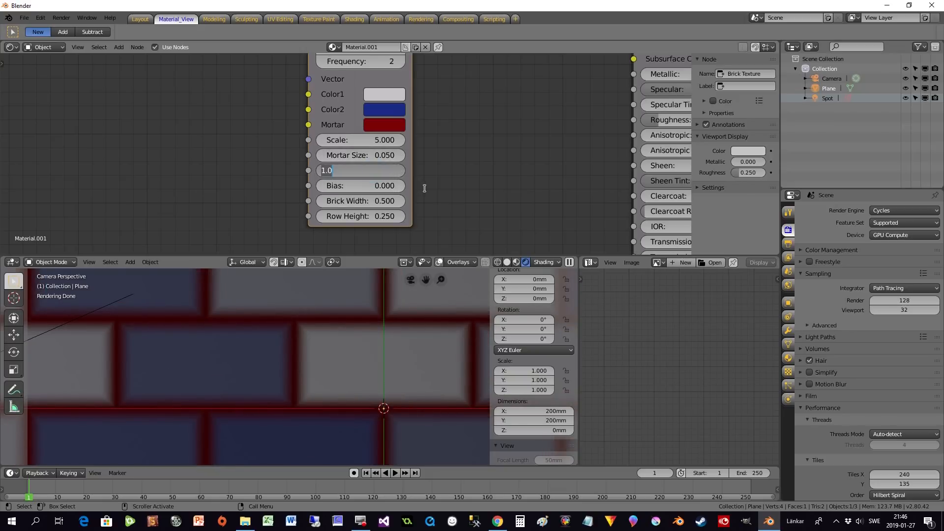
text(2)
key(Return)
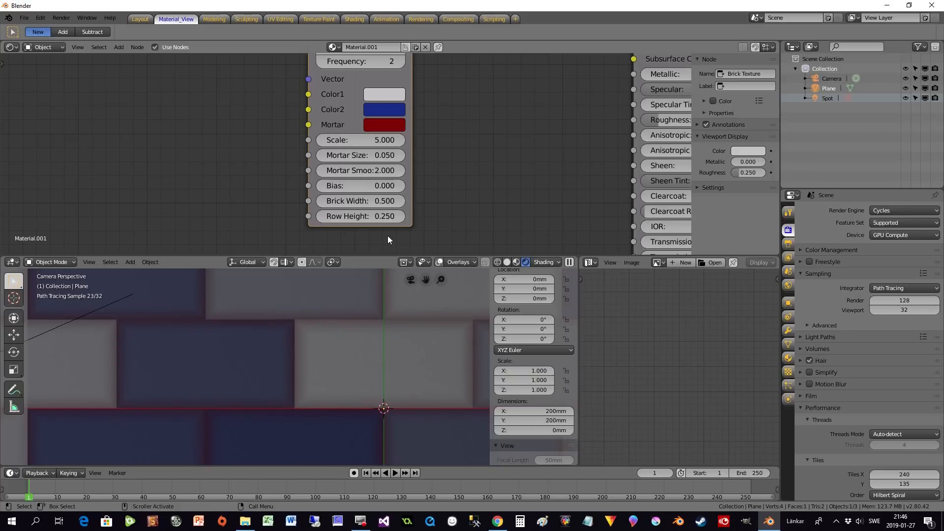
scroll(307, 398, down, 4)
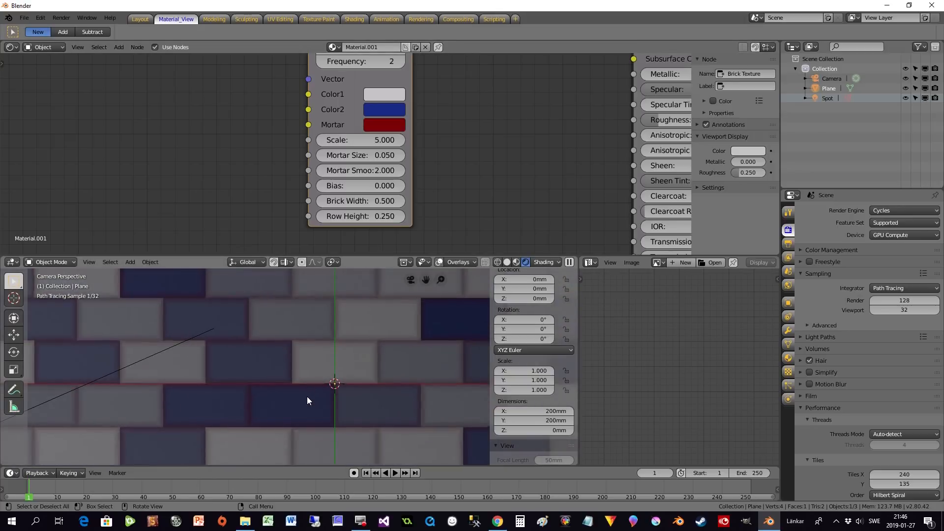
scroll(307, 397, up, 2)
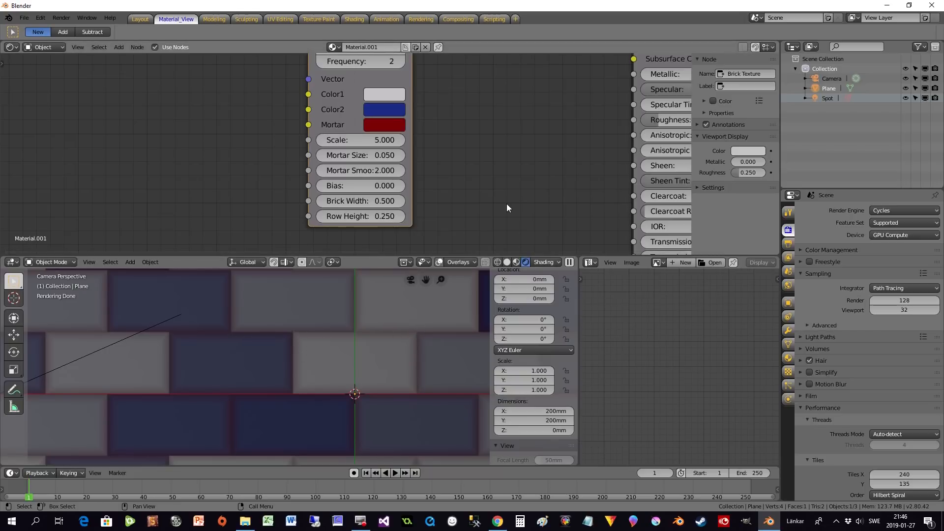
scroll(355, 354, down, 1)
scroll(355, 350, down, 2)
scroll(355, 350, up, 2)
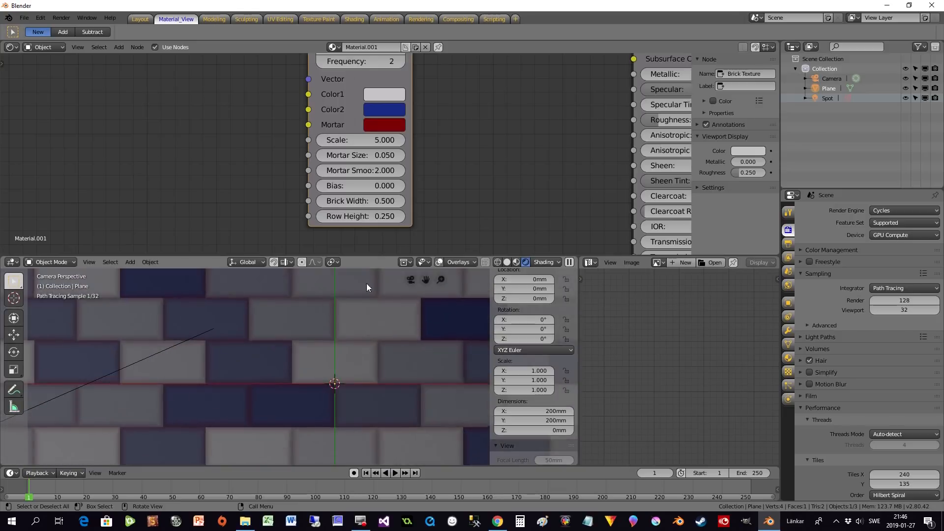
click(362, 171)
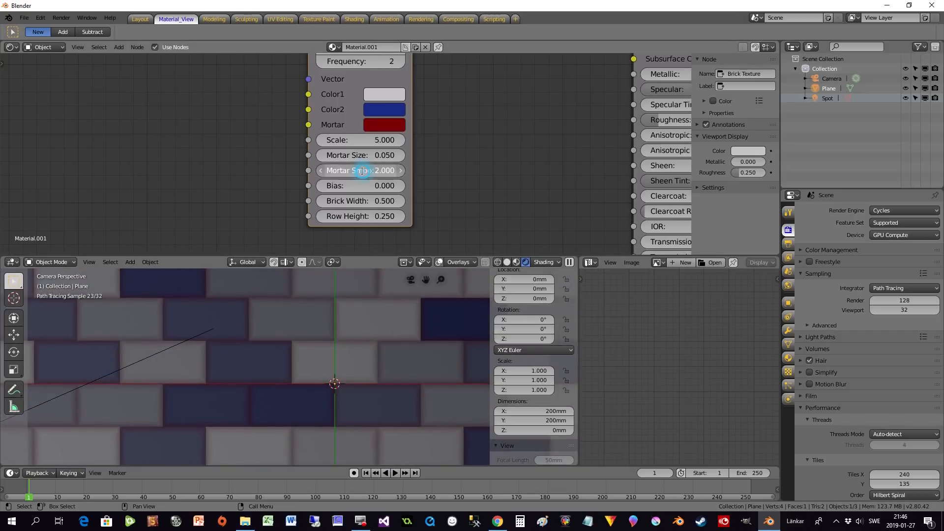
text(1)
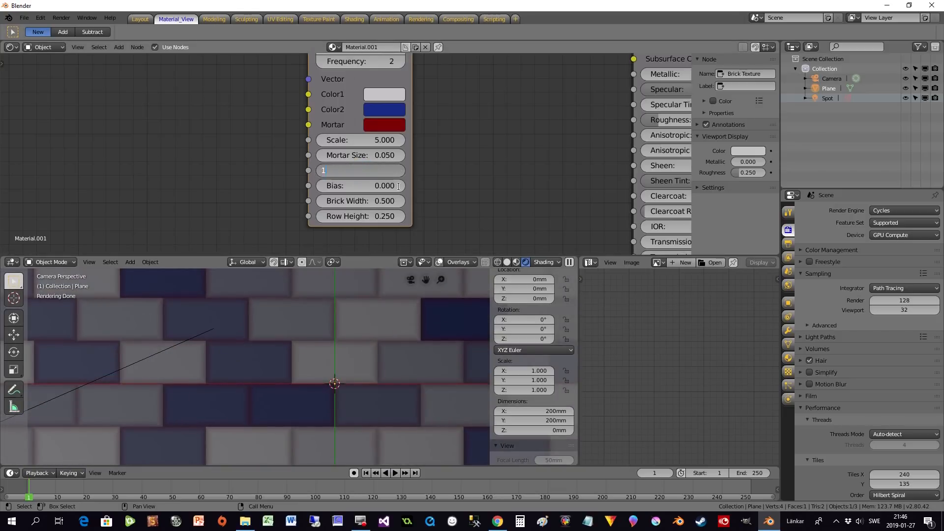
key(Return)
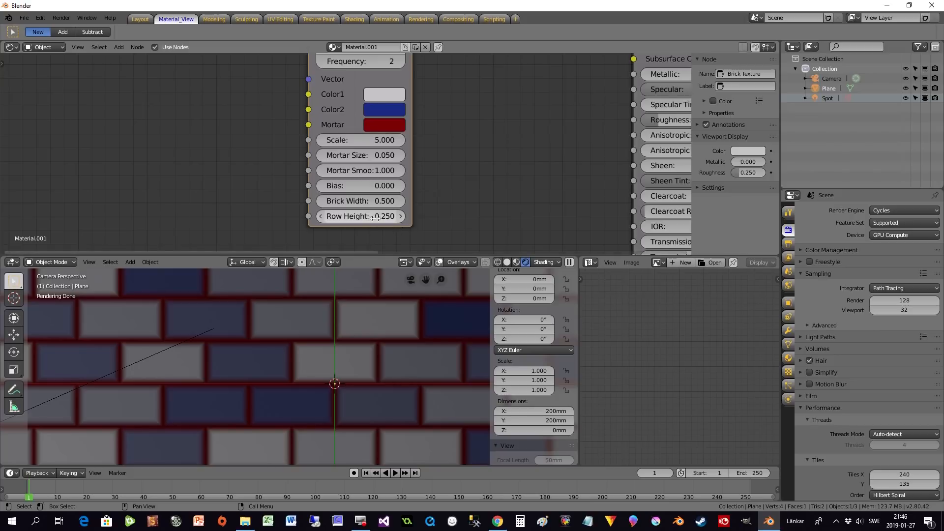
Set both the brick width and the row height of the Brick Texture node to 1.
scroll(359, 316, down, 3)
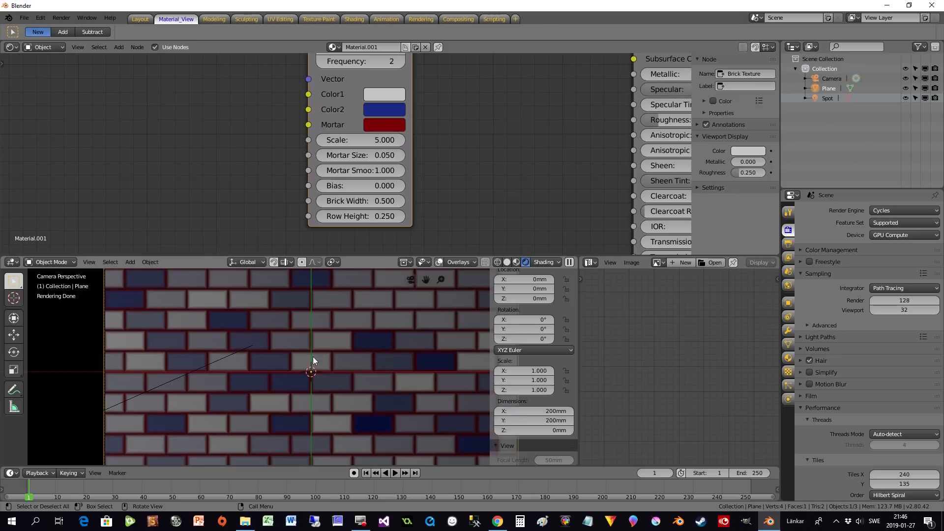
click(364, 200)
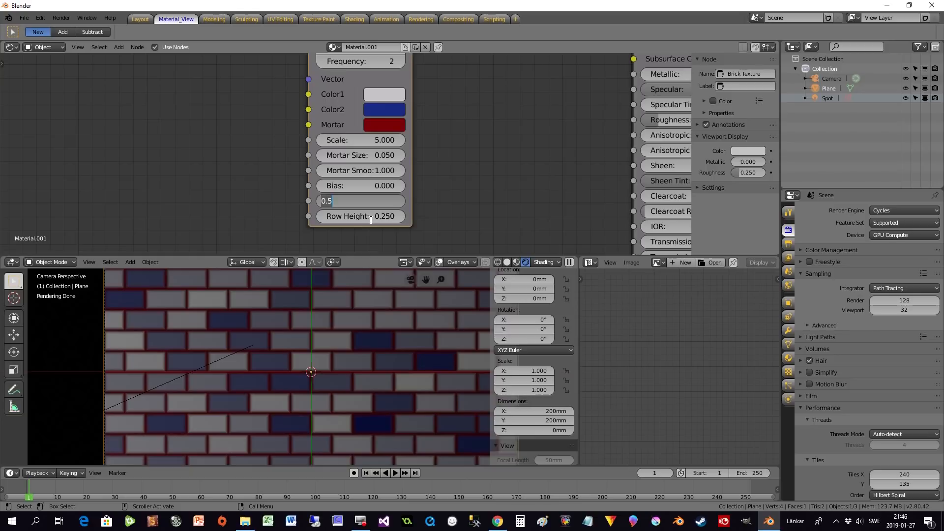
text(1)
key(Return)
click(368, 216)
text(1)
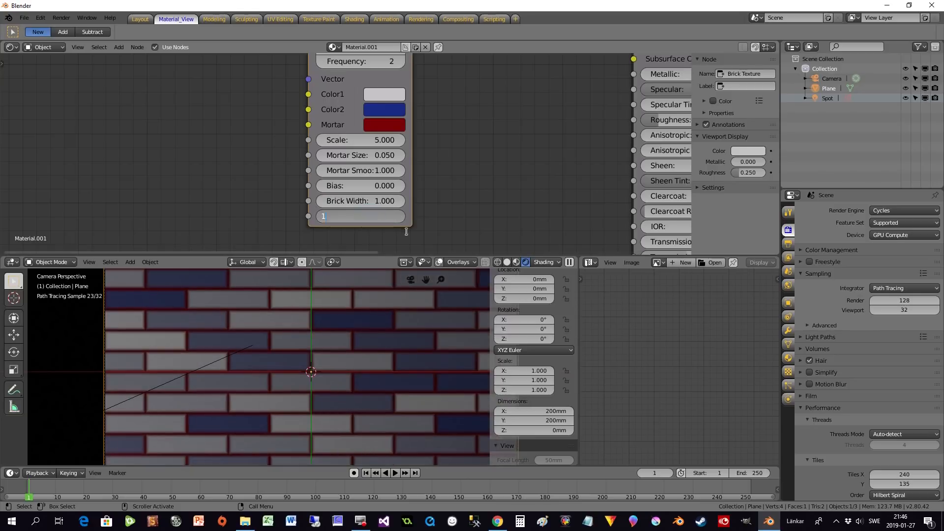
click(408, 236)
scroll(353, 379, down, 3)
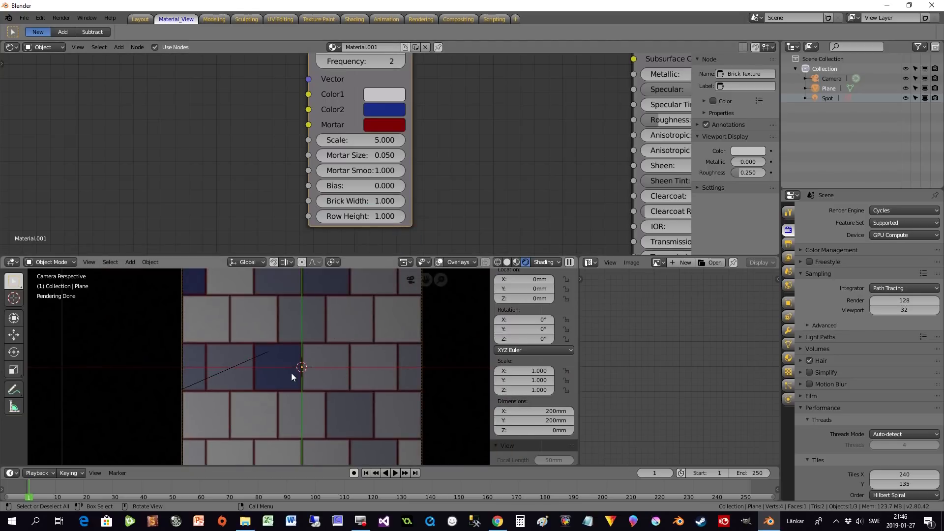
scroll(280, 367, up, 1)
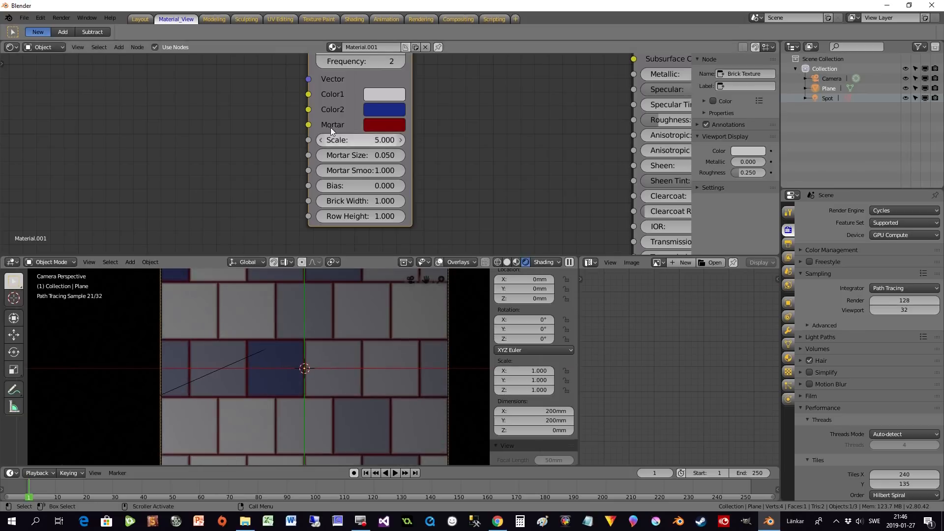
Reduce the Brick Texture's offset to 0.000 and inspect the rendered tile grid.
middle_drag(443, 137, 429, 265)
drag(360, 144, 310, 147)
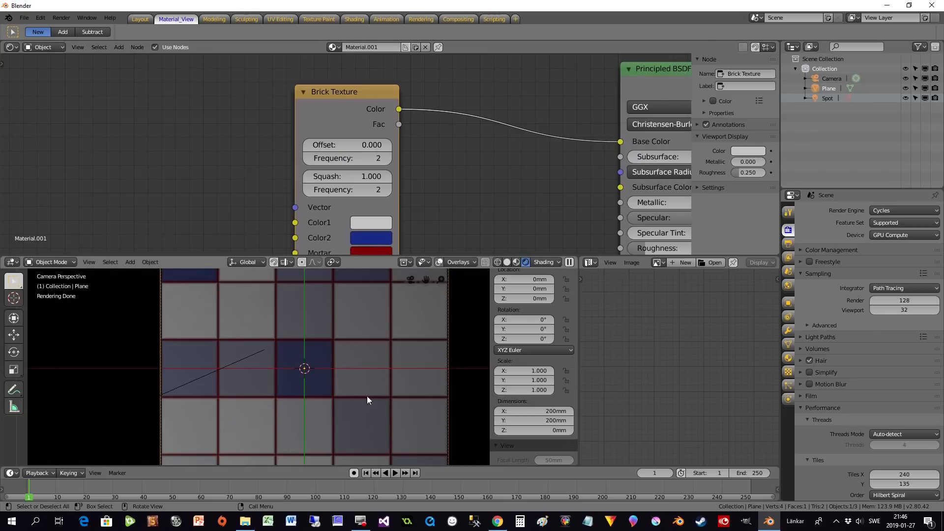
middle_drag(414, 185, 412, 123)
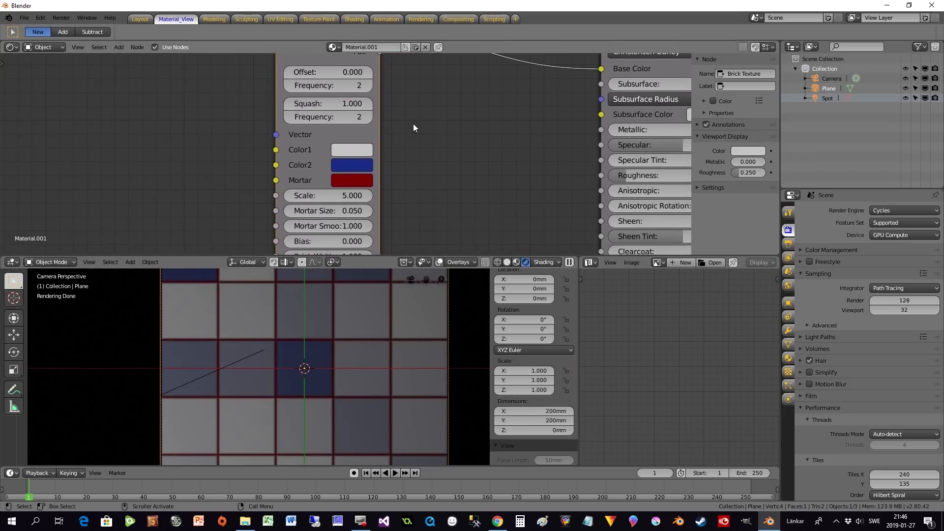
scroll(414, 125, down, 2)
drag(323, 74, 318, 102)
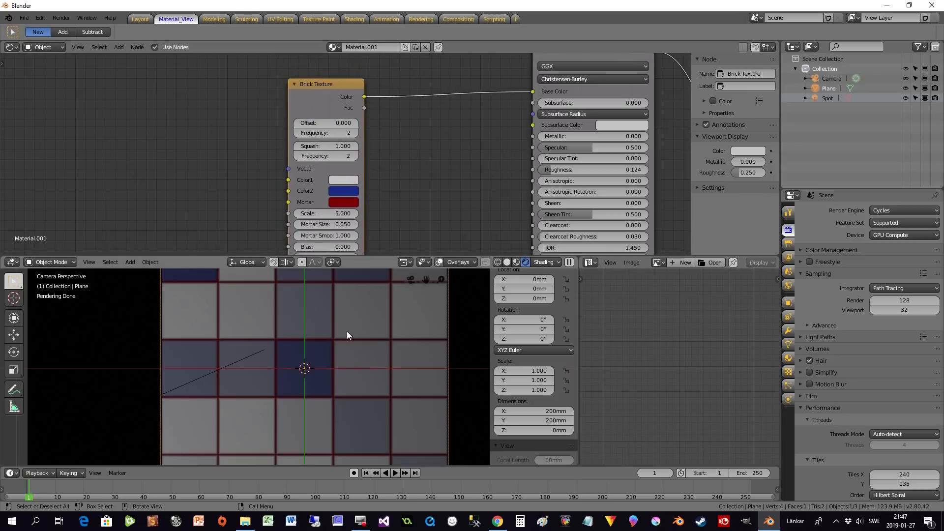
scroll(370, 340, up, 2)
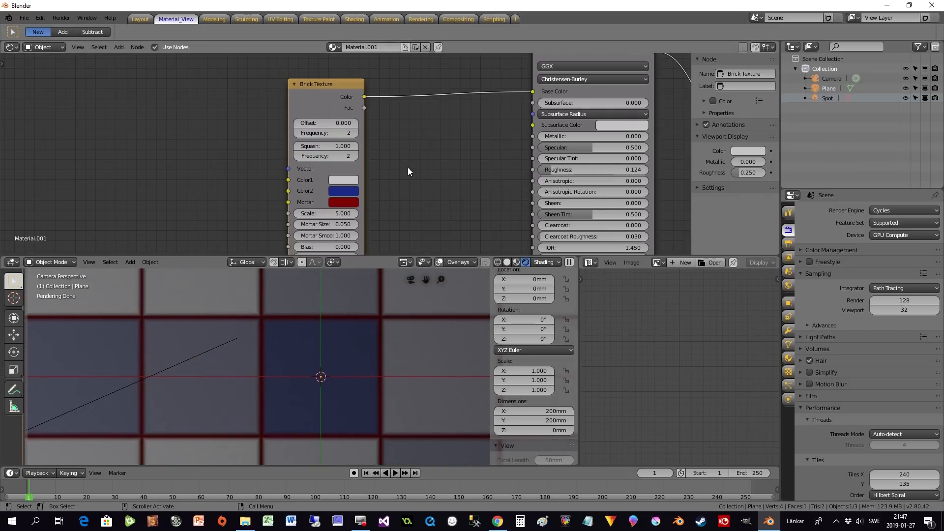
Connect the Brick Texture's Fac output to the Principled BSDF's Base Color in place of the Color output.
scroll(408, 167, down, 1)
drag(334, 97, 311, 78)
scroll(369, 119, up, 1)
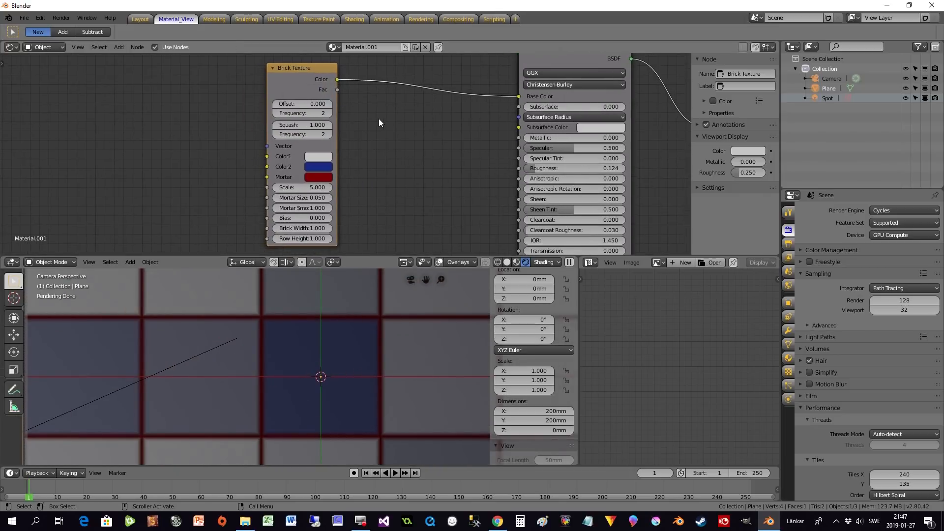
middle_drag(379, 120, 338, 167)
scroll(339, 167, up, 2)
drag(251, 114, 280, 111)
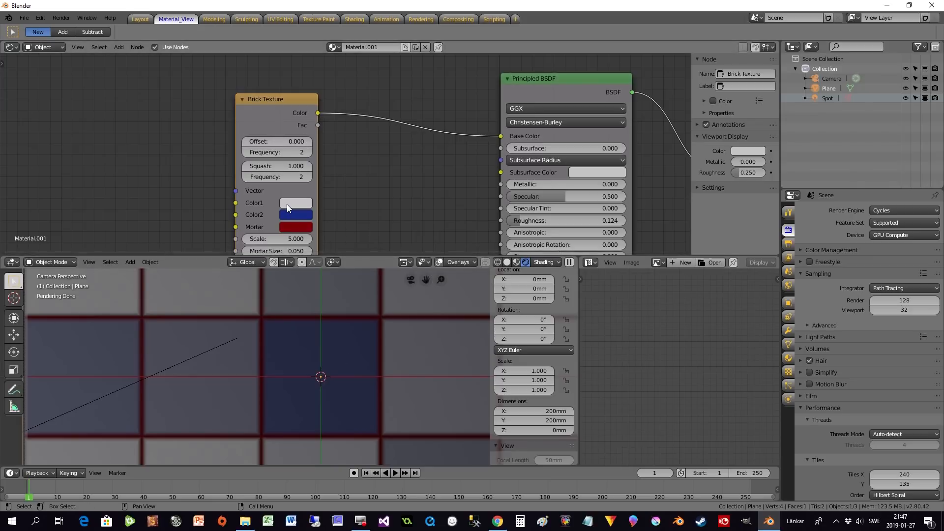
drag(291, 107, 272, 99)
mouse_move(493, 137)
mouse_down()
mouse_move(347, 121)
mouse_move(357, 148)
mouse_move(501, 136)
mouse_up()
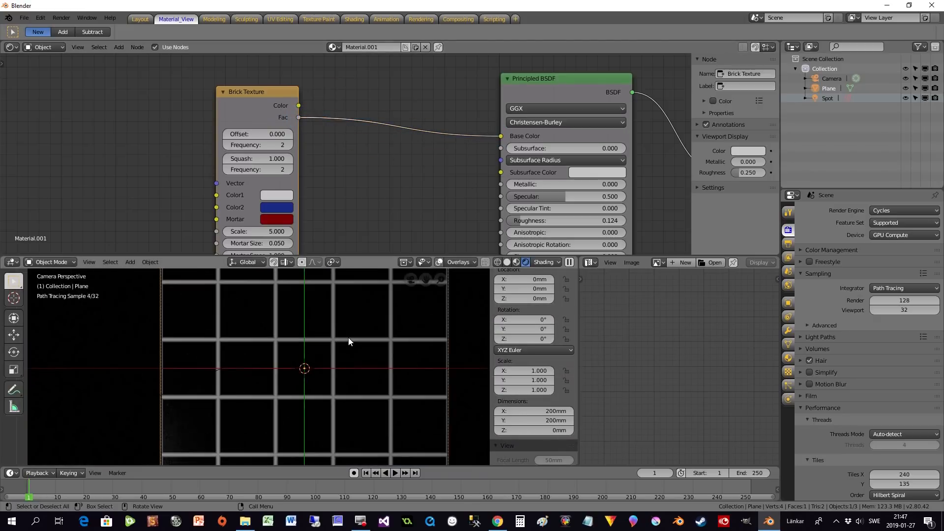
scroll(319, 346, up, 1)
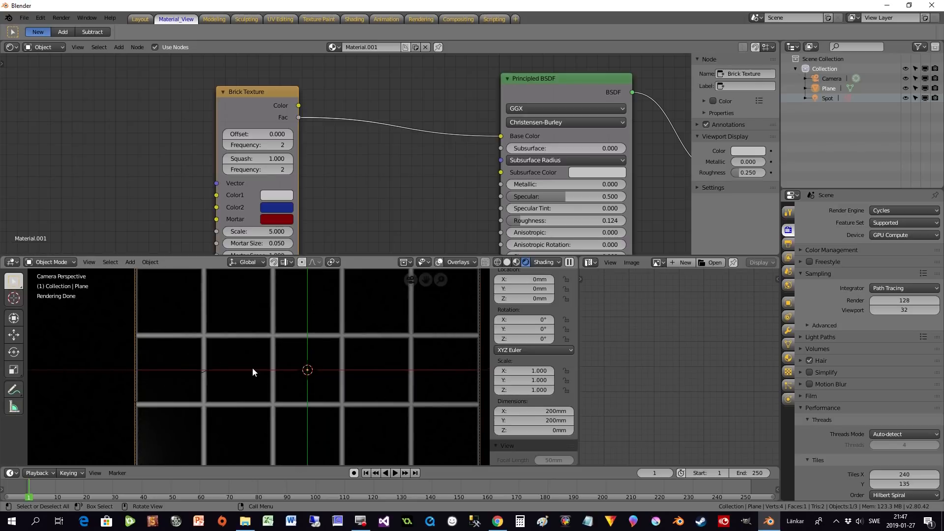
Move the Brick Texture node farther from the Principled BSDF to make room for additional nodes.
drag(267, 95, 284, 90)
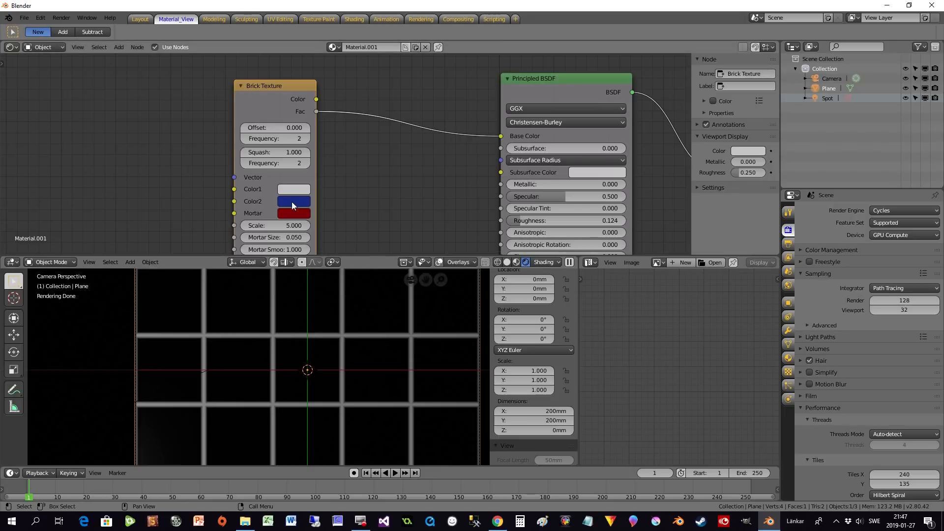
drag(262, 102, 256, 97)
scroll(358, 167, down, 3)
scroll(361, 169, up, 2)
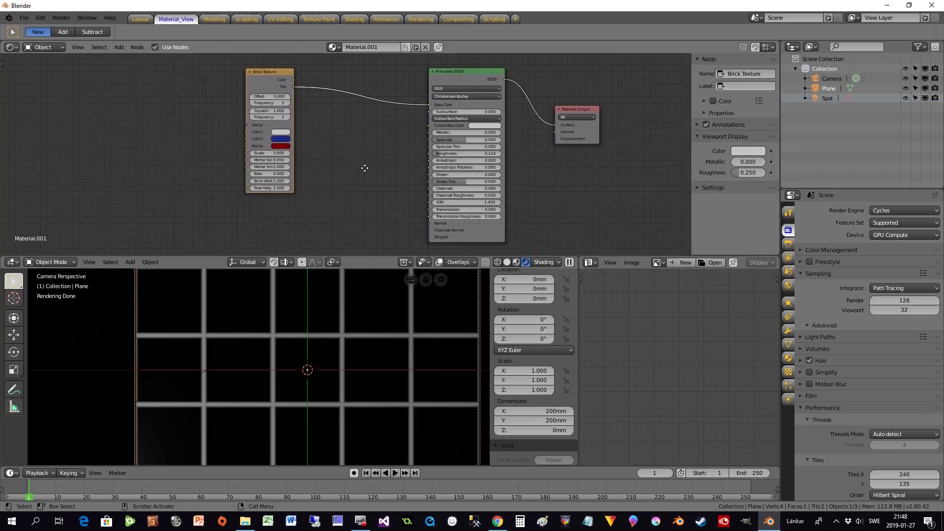
drag(261, 64, 206, 85)
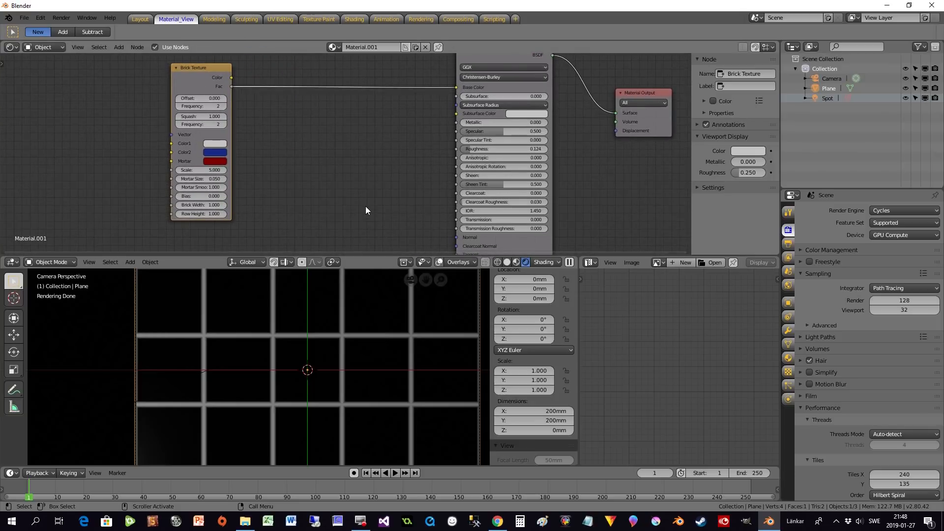
Add a Bump node beside the Principled BSDF and connect its Normal output to the shader's Normal input.
key(shift+a)
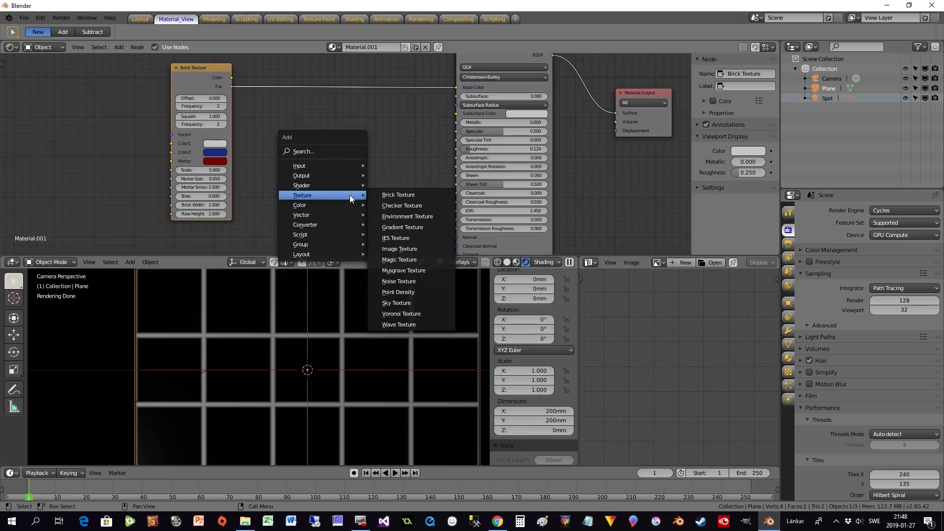
mouse_move(339, 215)
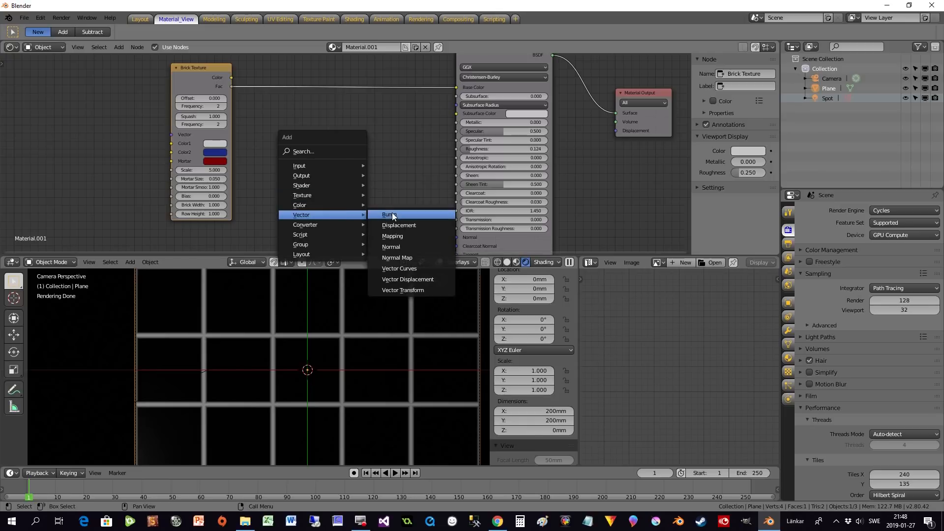
click(393, 213)
click(348, 176)
drag(404, 190, 457, 237)
drag(358, 190, 378, 193)
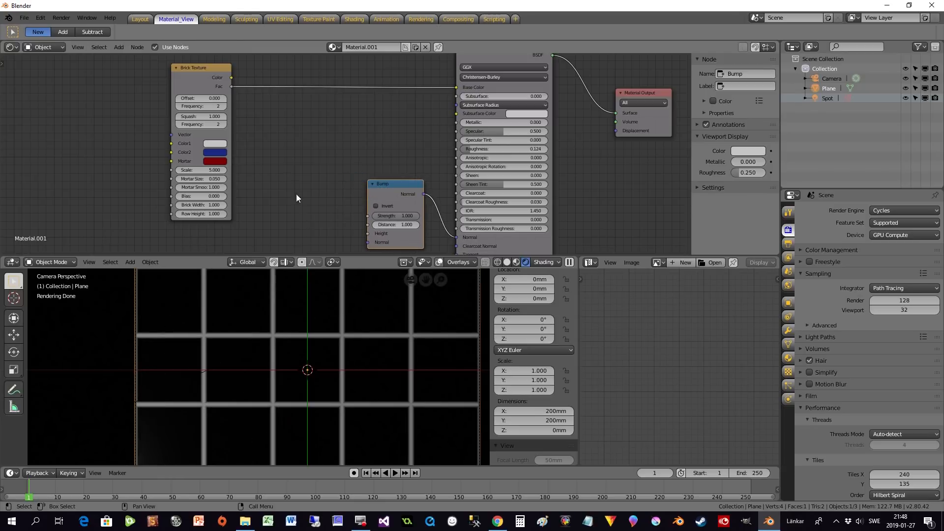
Connect the Brick Texture's Fac output to the Bump's Height and its Color output to the Principled BSDF's Base Color.
drag(229, 86, 370, 234)
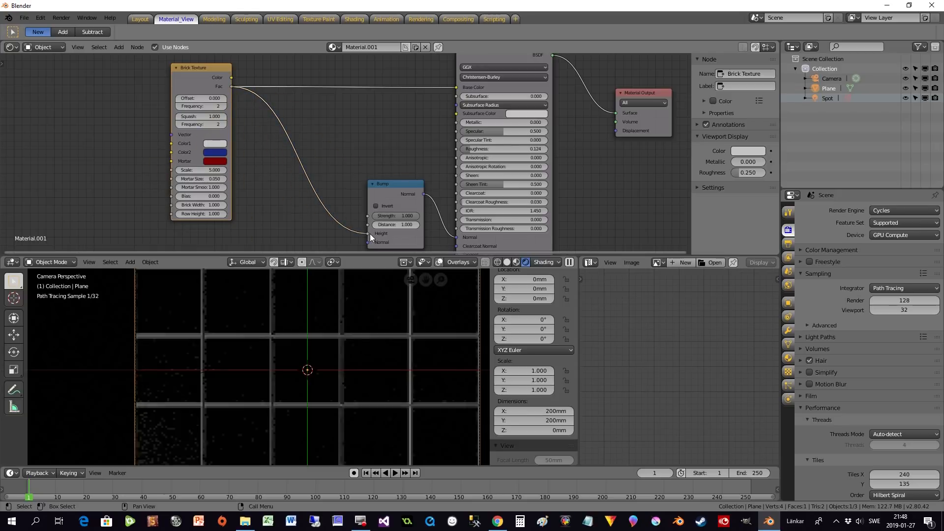
scroll(355, 348, up, 2)
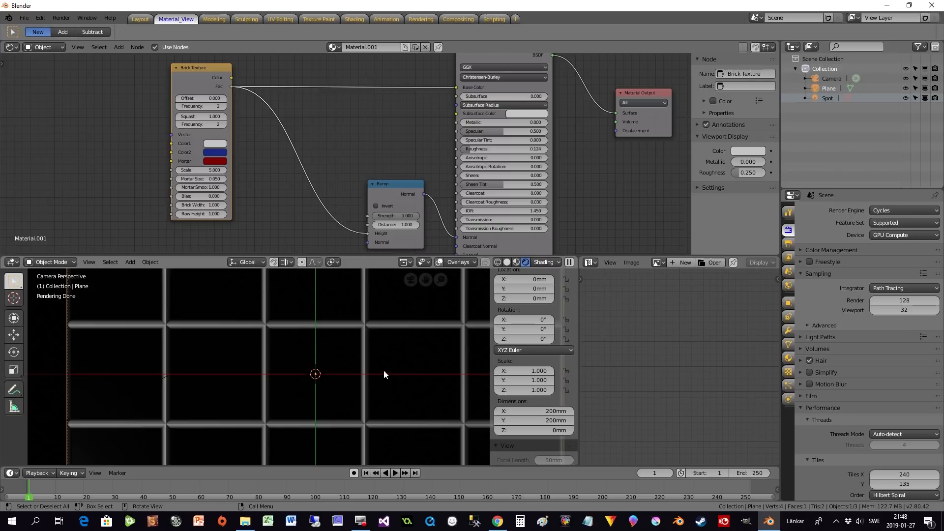
scroll(344, 153, down, 1)
mouse_move(431, 101)
mouse_down()
mouse_move(380, 87)
mouse_move(265, 101)
mouse_move(405, 125)
mouse_move(432, 101)
mouse_up()
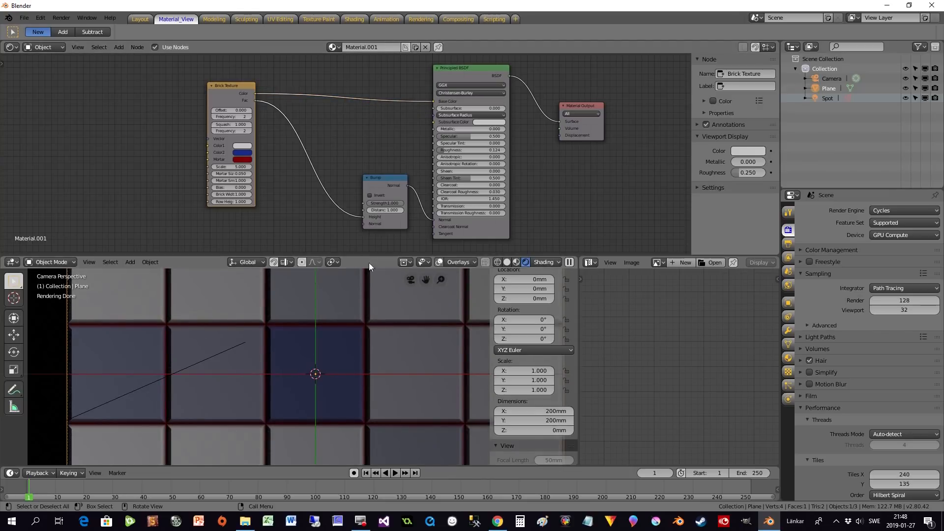
scroll(363, 342, up, 1)
scroll(364, 342, down, 1)
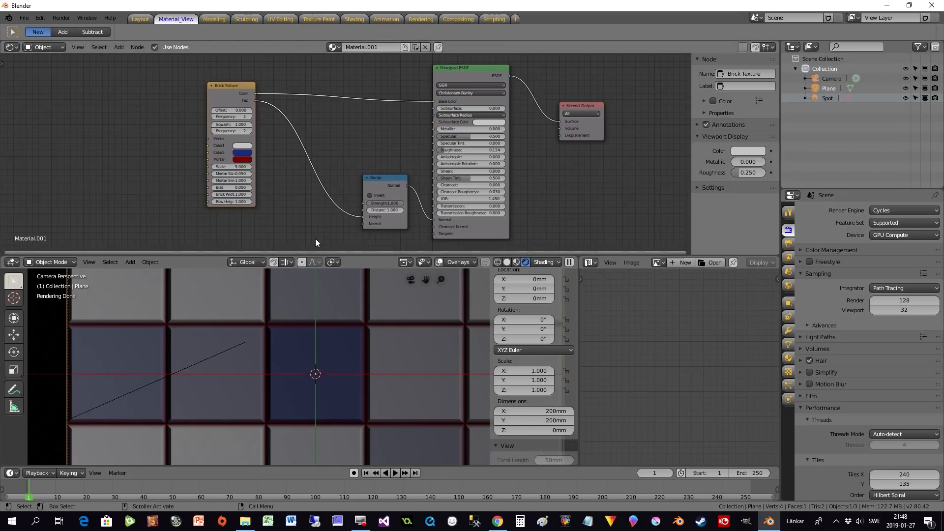
Set the Bump node's distance to 0.25 and reduce its strength to about 0.264.
scroll(320, 229, up, 2)
middle_drag(340, 218, 341, 157)
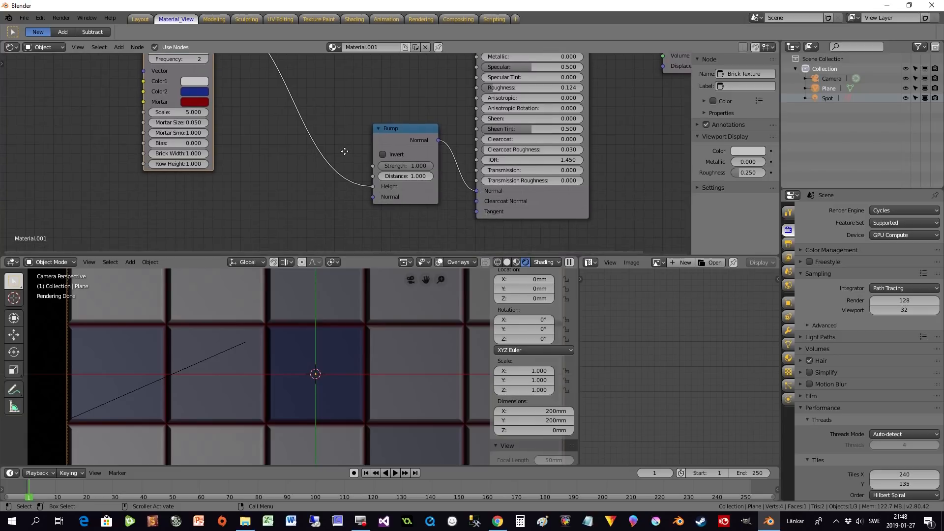
drag(424, 165, 421, 184)
click(414, 178)
click(400, 177)
drag(424, 175, 306, 180)
text(0.25)
key(Return)
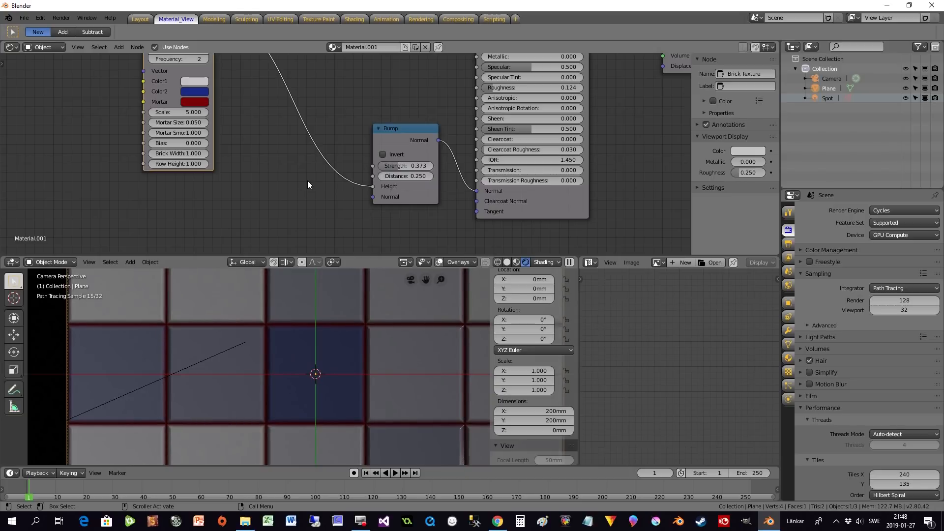
drag(396, 166, 389, 165)
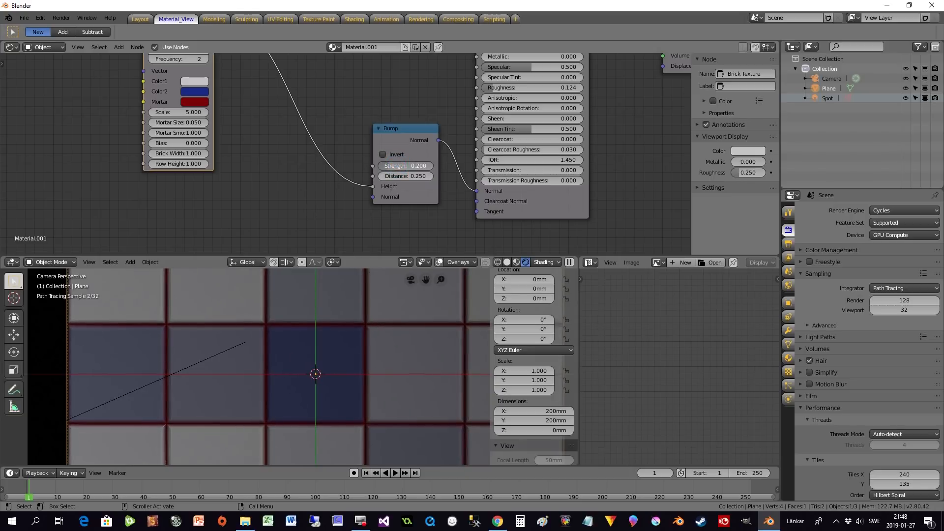
scroll(347, 334, down, 1)
scroll(347, 336, down, 2)
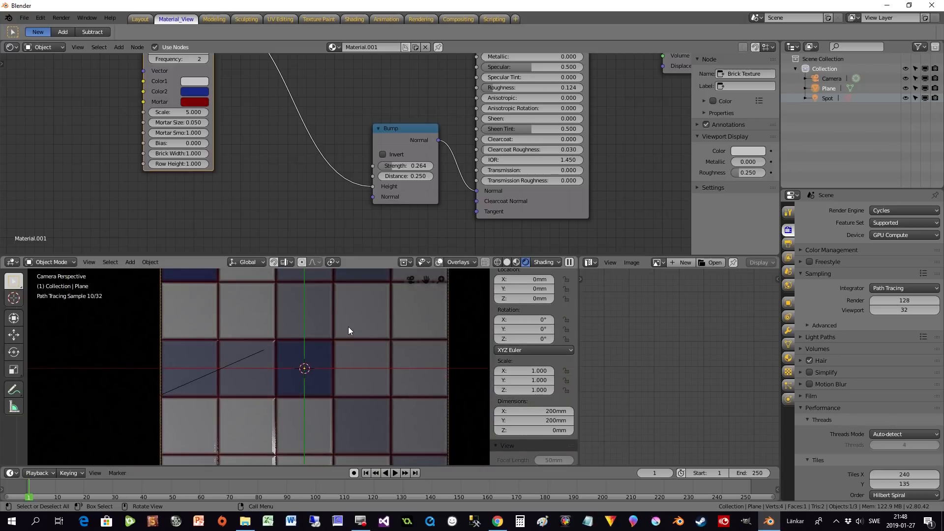
Adjust the Principled BSDF's roughness to about 0.090 and inspect the reflections along the tile joints.
middle_drag(416, 86, 408, 125)
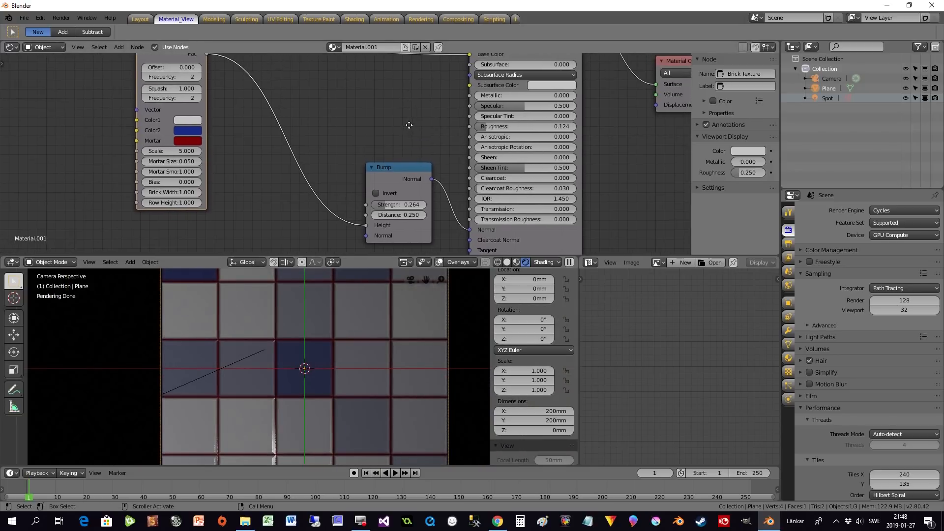
shift+middle_drag(284, 418, 287, 377)
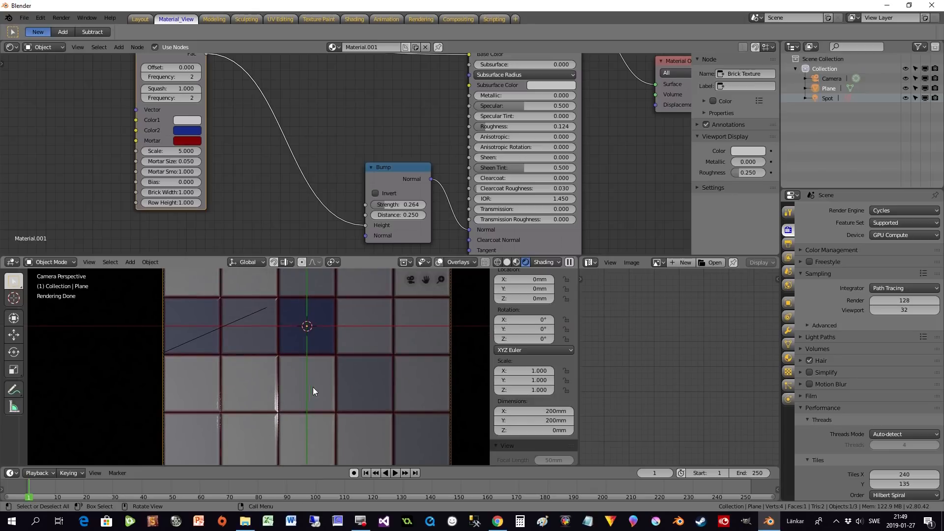
mouse_move(491, 126)
mouse_down()
mouse_move(481, 127)
mouse_move(517, 126)
mouse_up()
drag(511, 126, 497, 127)
scroll(376, 110, up, 1)
middle_drag(375, 110, 377, 181)
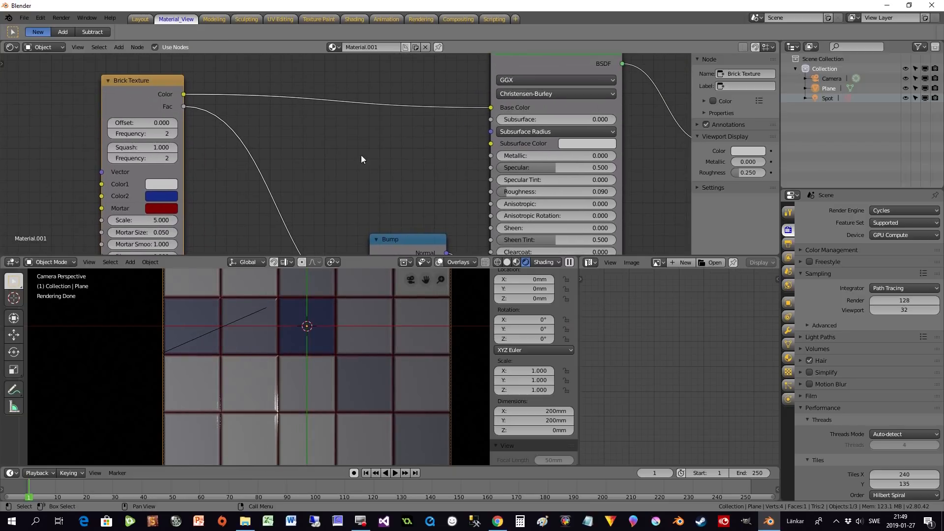
middle_drag(328, 170, 320, 122)
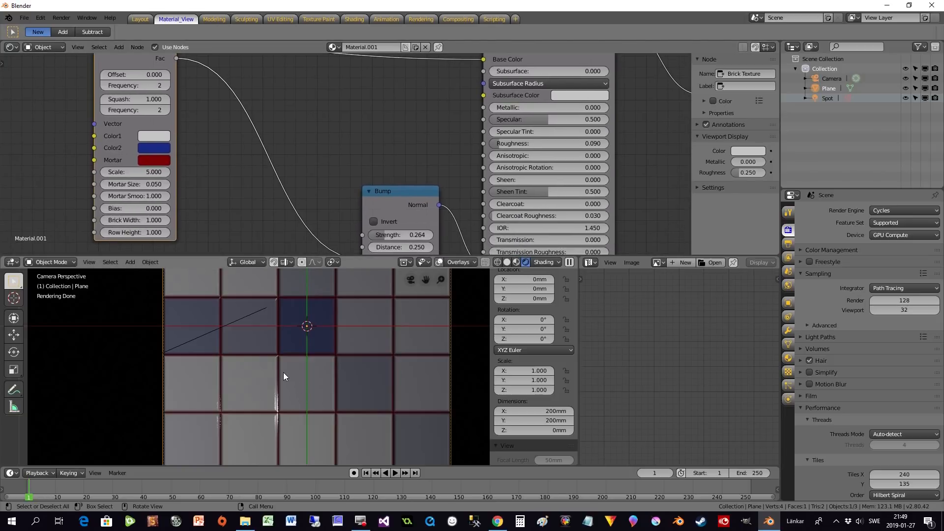
scroll(315, 403, up, 2)
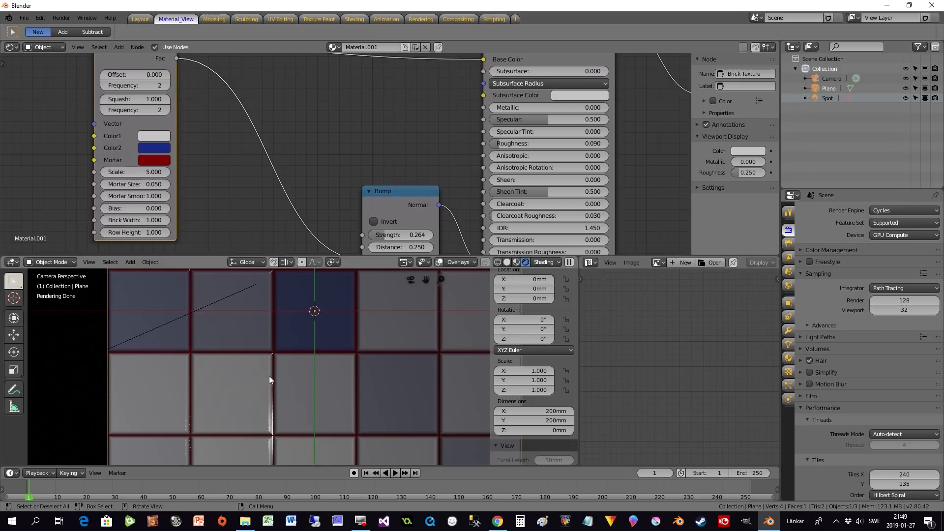
Add a Math node set to Add and connect its Value output to the Principled BSDF's Roughness.
middle_drag(403, 125, 349, 154)
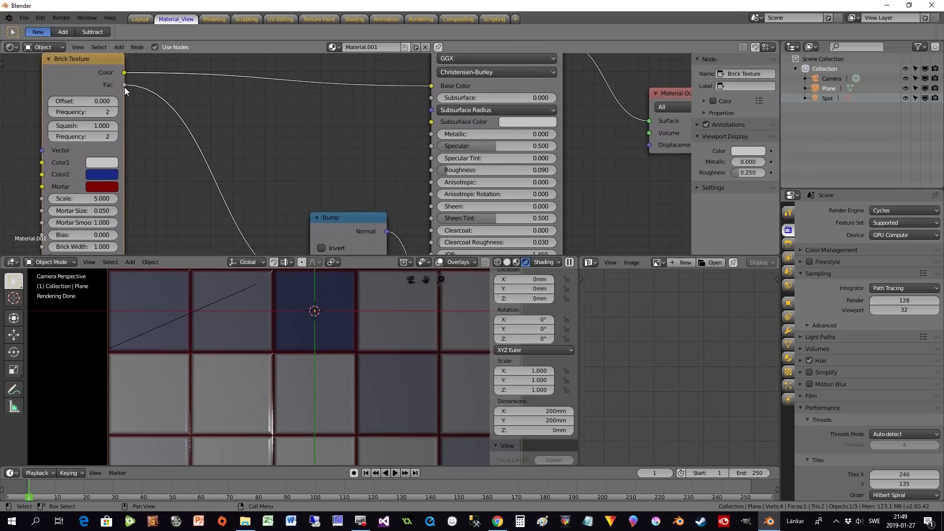
drag(124, 85, 306, 113)
middle_drag(361, 160, 404, 148)
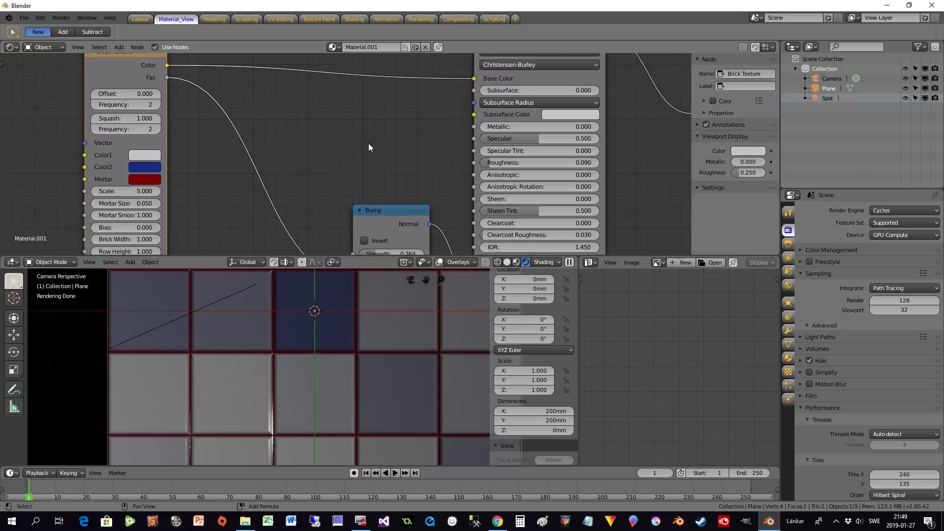
key(shift+a)
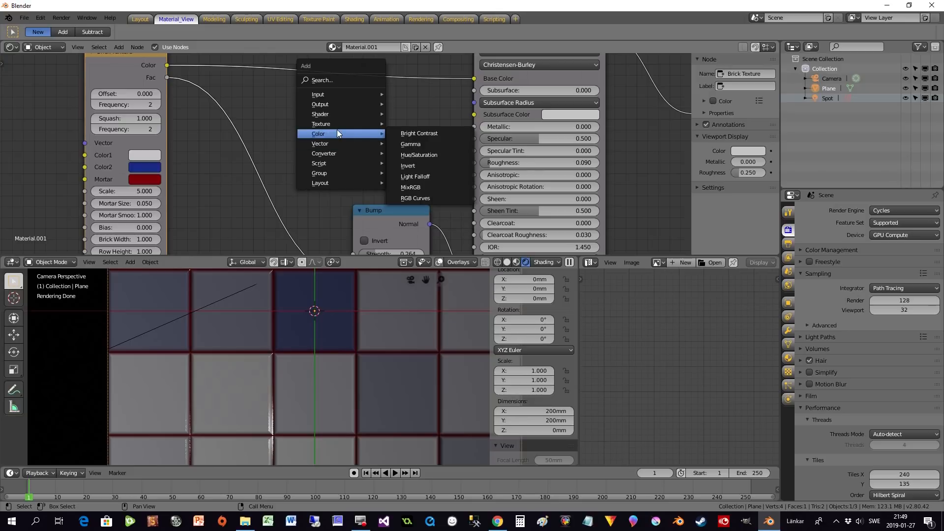
mouse_move(333, 153)
click(431, 204)
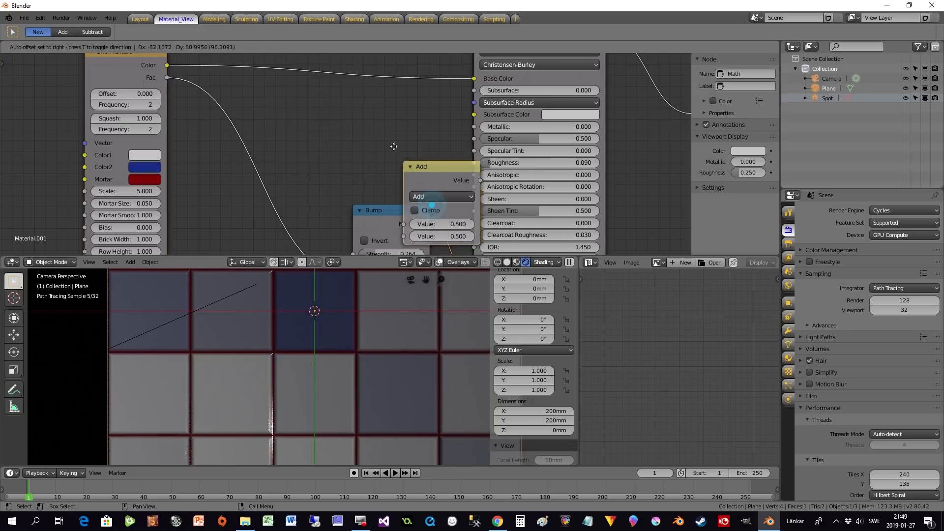
click(370, 110)
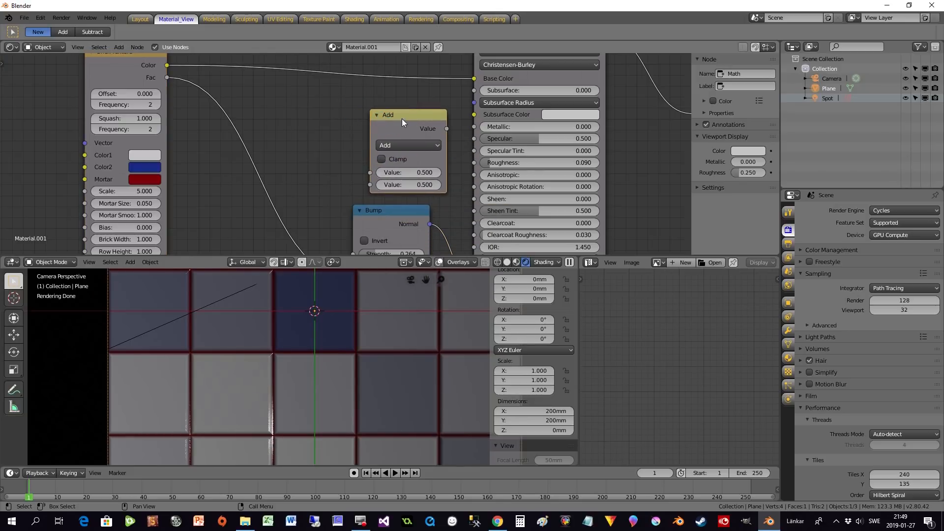
middle_drag(334, 163, 312, 172)
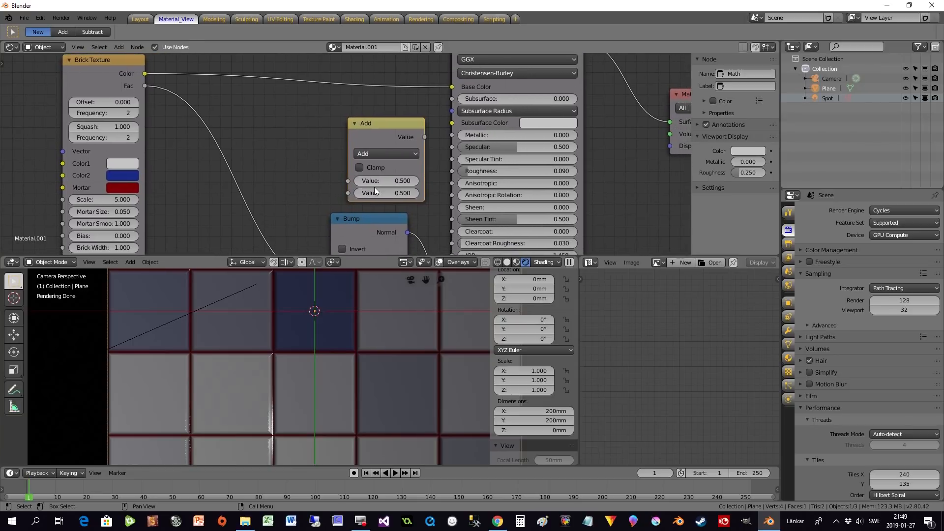
drag(378, 139, 360, 139)
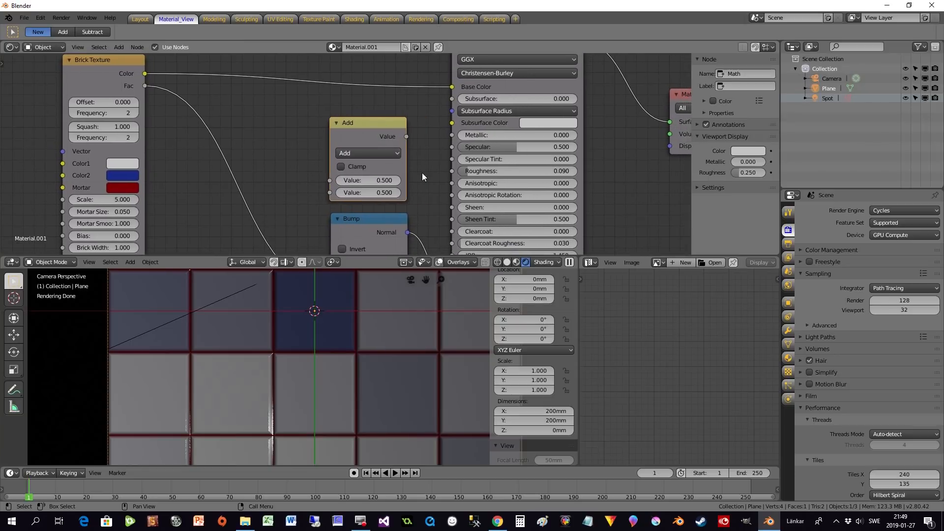
drag(406, 136, 450, 172)
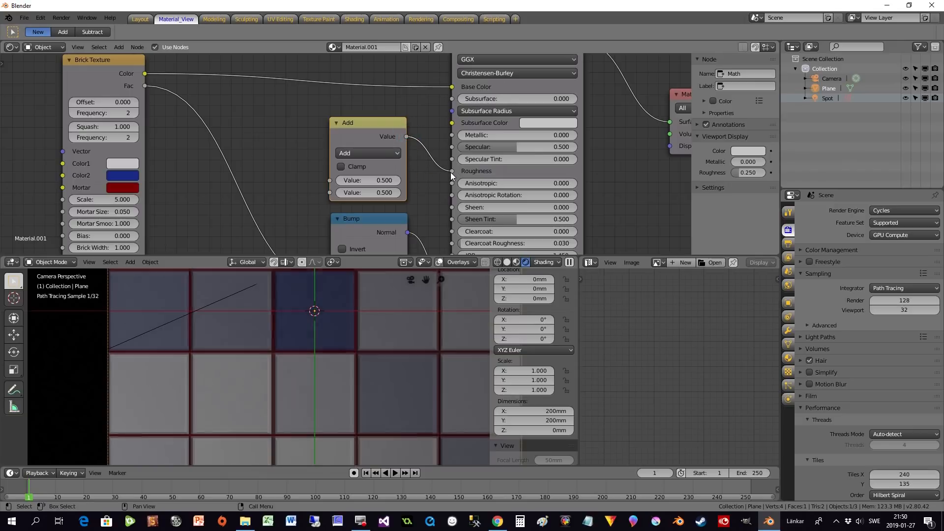
Set the Add node's second value to 0.2 and move the node closer to the Principled BSDF.
click(389, 192)
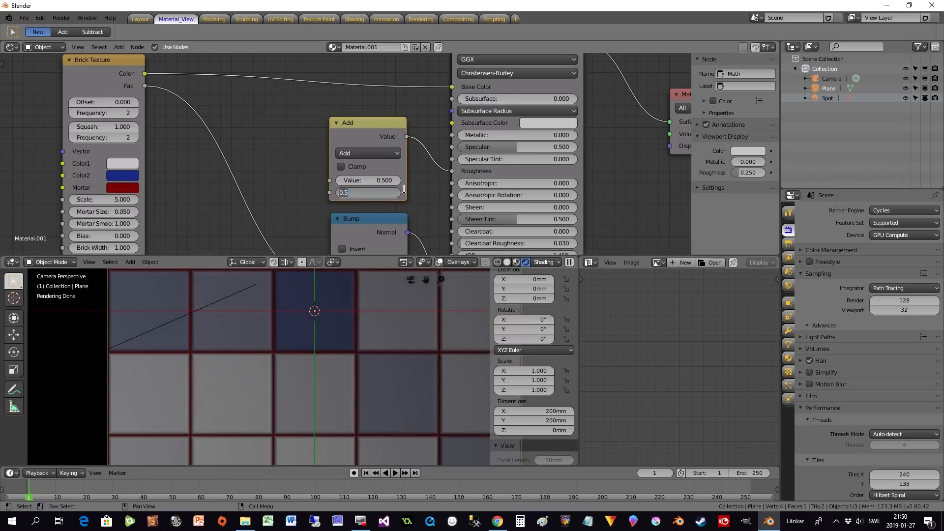
text(0.2)
key(Return)
drag(393, 146, 415, 148)
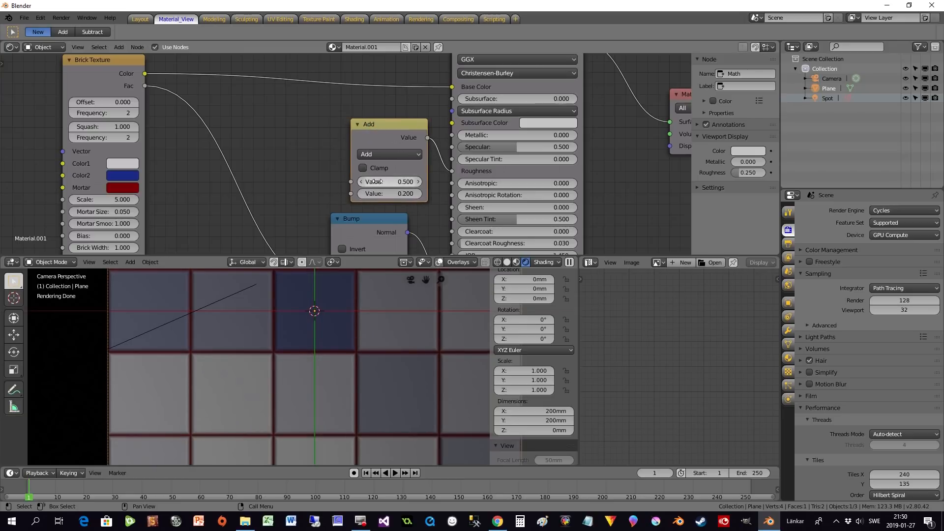
Duplicate the Add node, change the copy to Multiply, and connect its output to the Add node's first value.
click(106, 79)
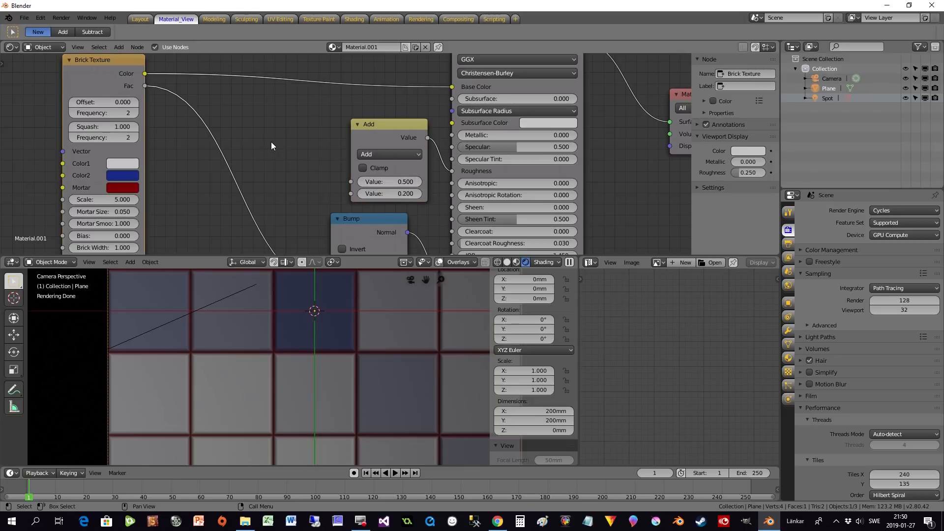
click(365, 133)
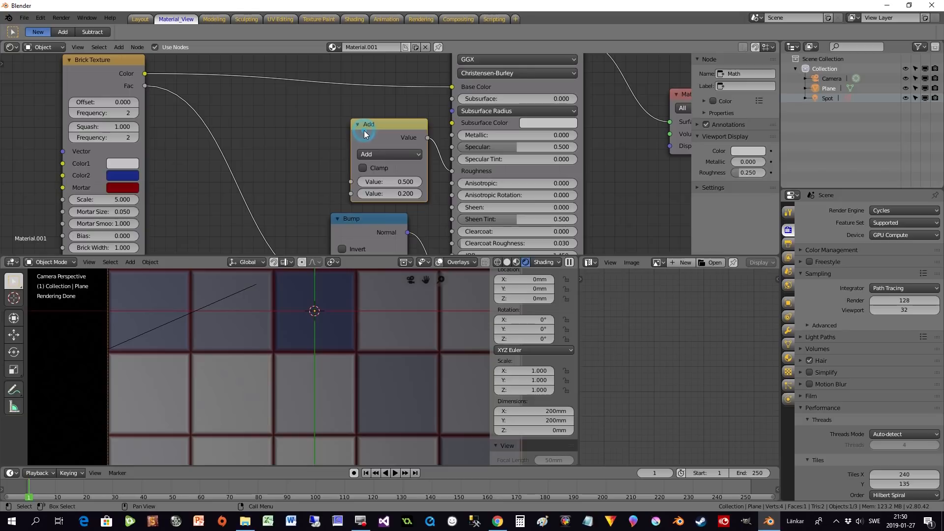
key(shift+d)
click(266, 122)
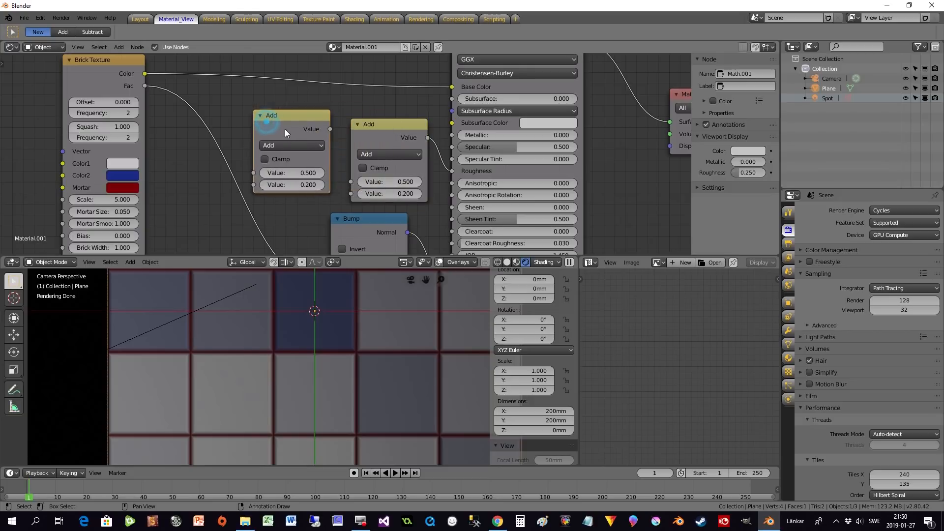
click(282, 146)
click(275, 182)
drag(392, 129, 399, 121)
drag(330, 129, 358, 172)
click(294, 119)
drag(293, 119, 293, 118)
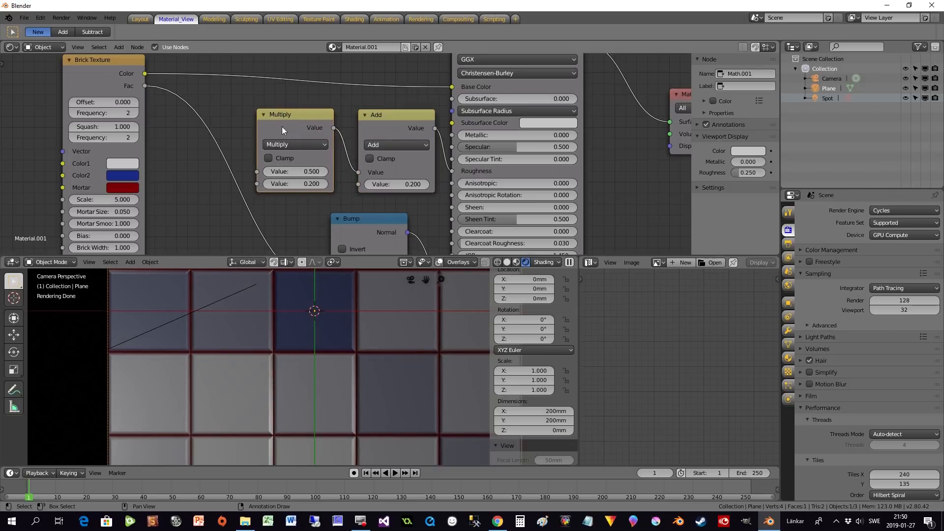
Connect the Brick Texture's Fac output to the Multiply node's first value and set its second value to 0.600.
drag(144, 86, 335, 185)
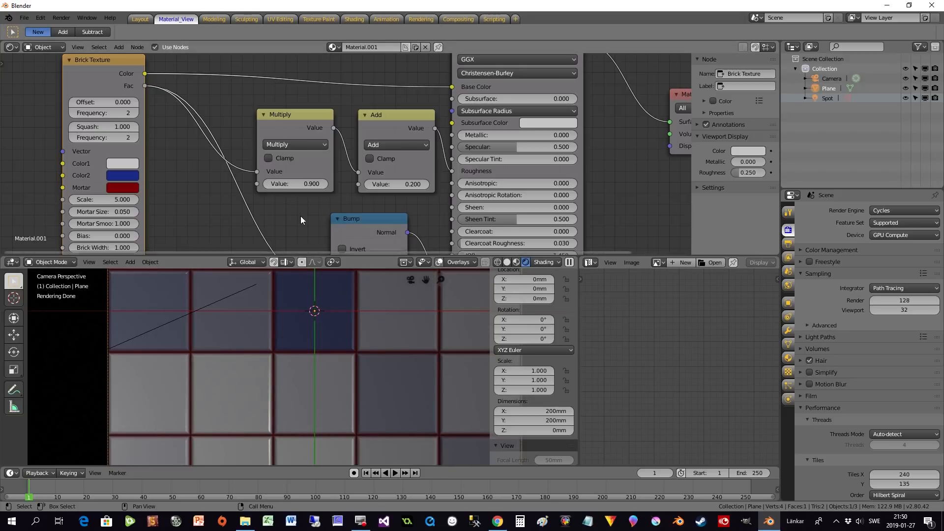
click(265, 185)
click(266, 185)
click(266, 184)
click(266, 184)
click(266, 185)
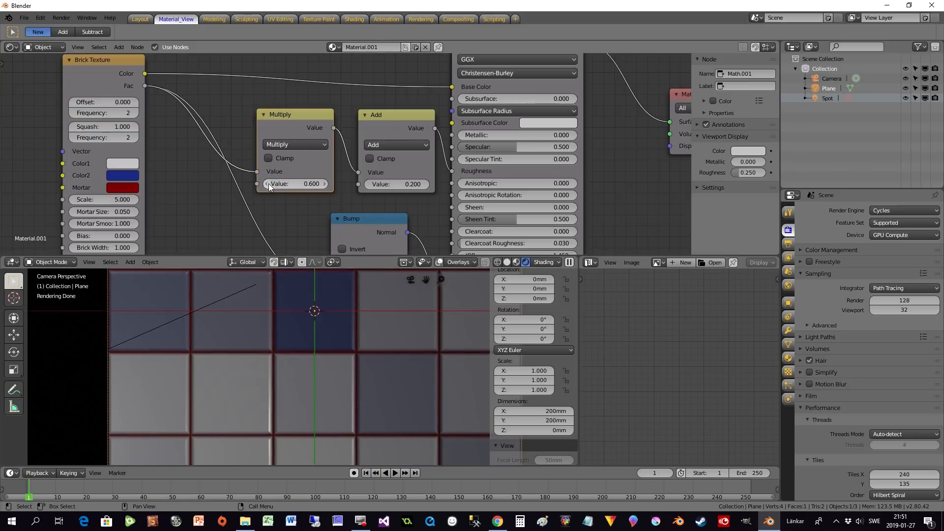
Set the Multiply node's second value to 0.500 and check the tiles in the rendered view.
scroll(284, 386, down, 2)
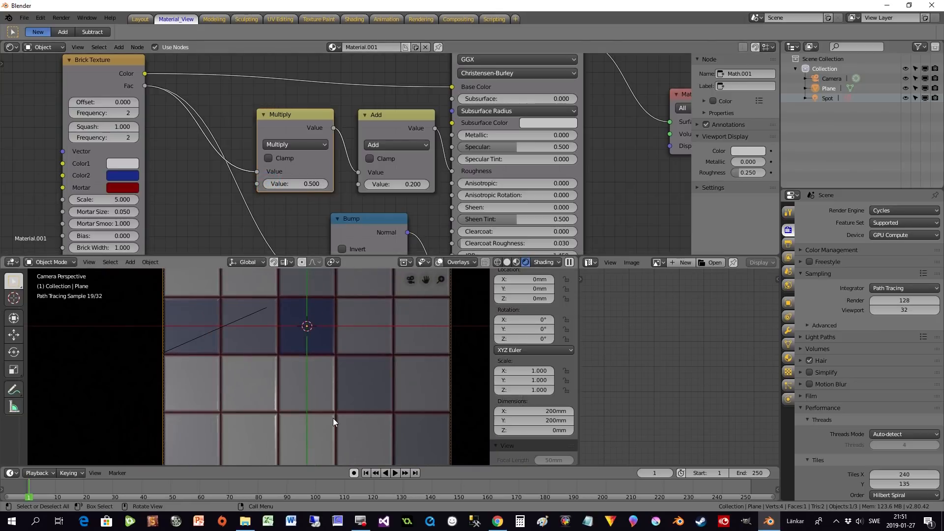
scroll(331, 393, down, 2)
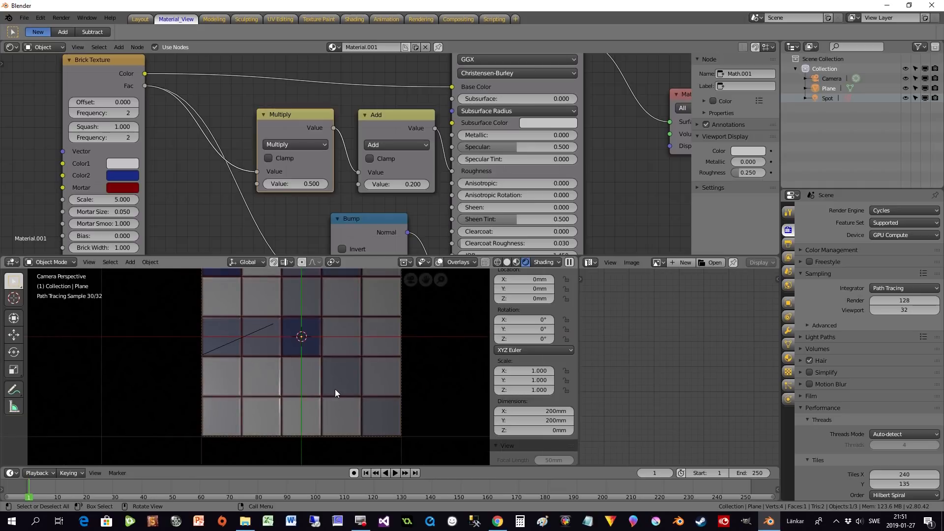
scroll(335, 388, up, 1)
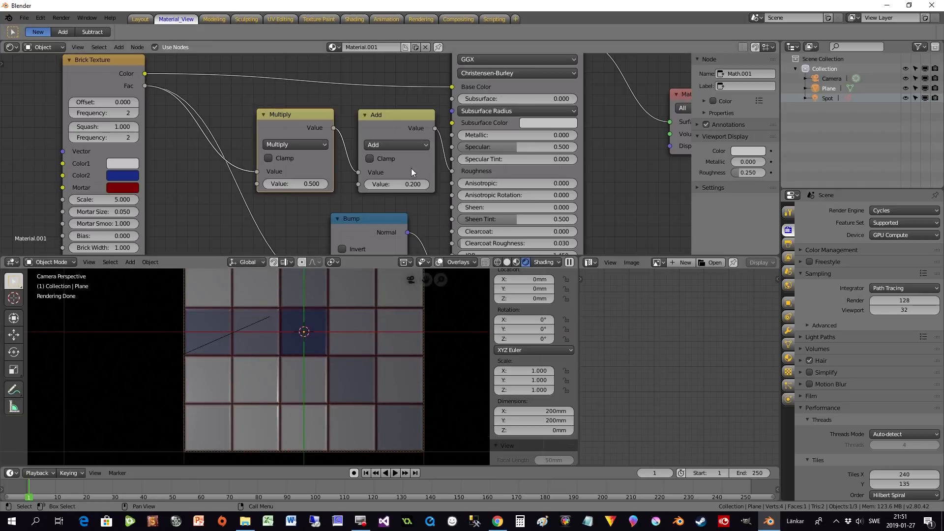
Raise the Principled BSDF's Metallic to 0.167 and its Clearcoat to 0.957.
middle_drag(429, 199, 421, 198)
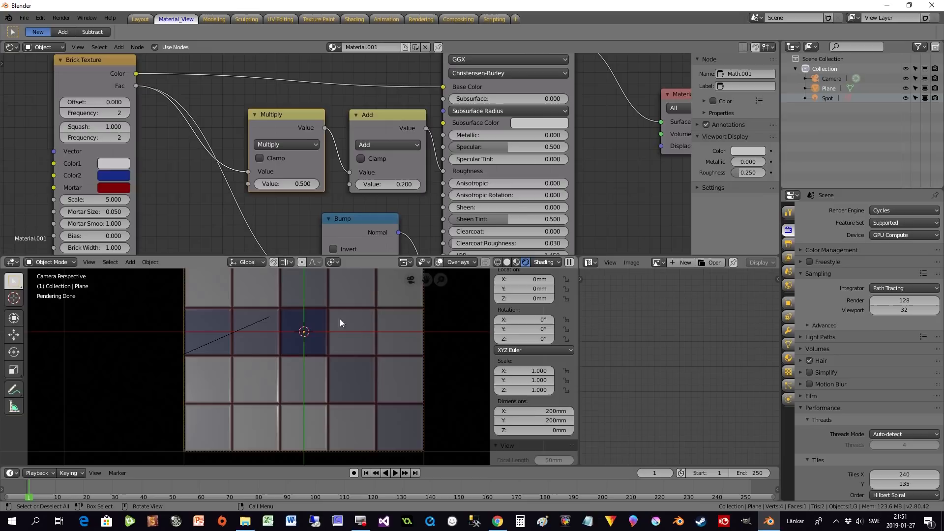
drag(464, 133, 487, 134)
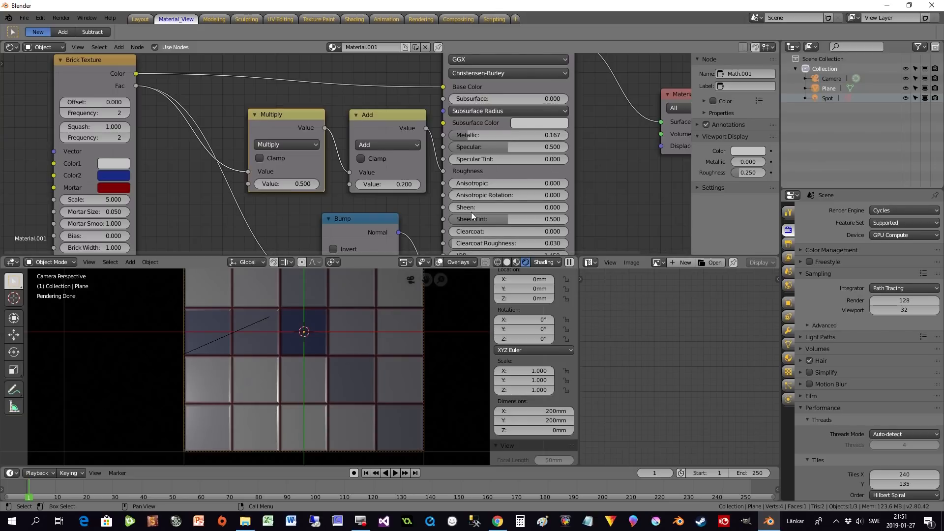
scroll(525, 220, down, 2)
scroll(556, 224, up, 2)
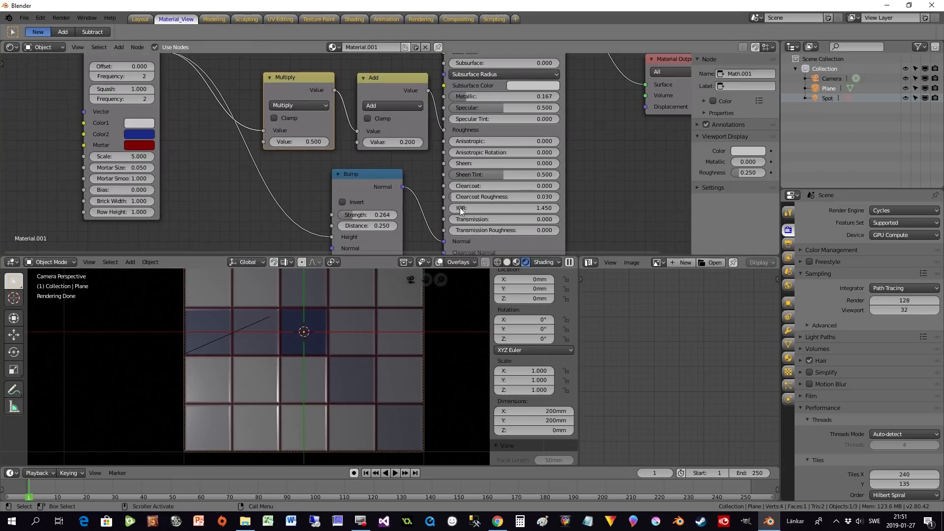
drag(460, 186, 558, 186)
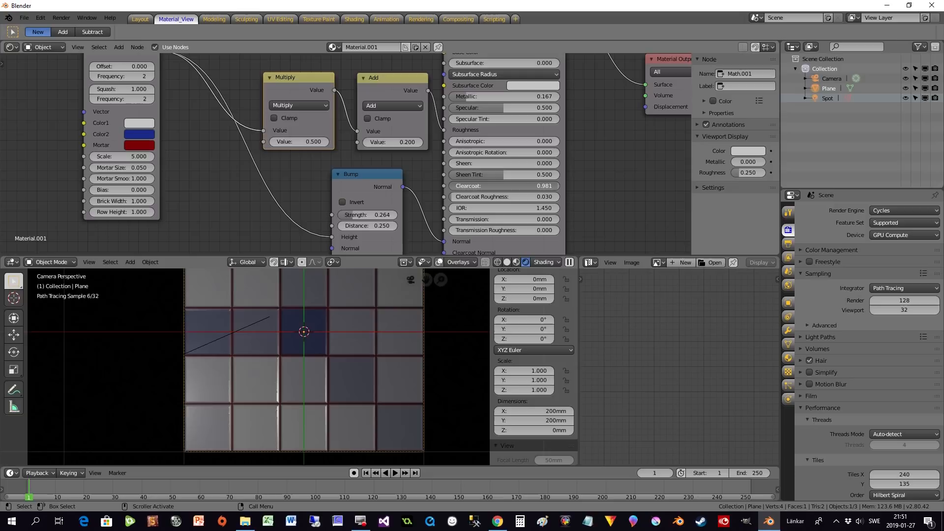
Change the Brick Texture's Mortar color to a neutral gray with R 0.126, G 0.138 and B 0.145.
middle_drag(310, 182, 350, 181)
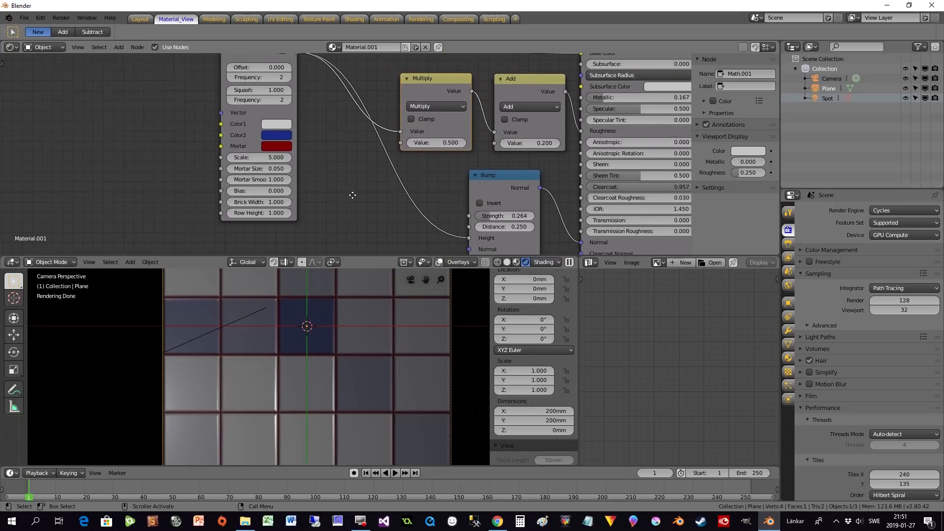
scroll(328, 193, up, 4)
click(284, 145)
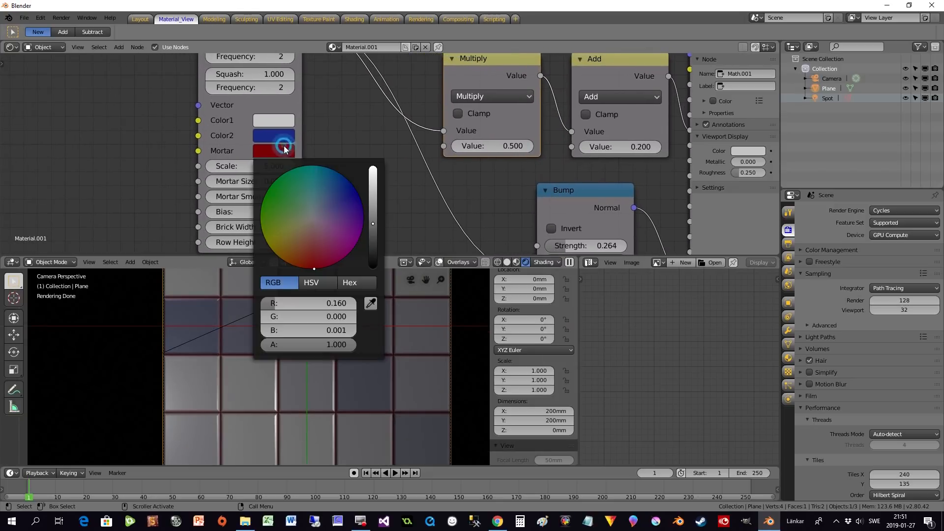
drag(317, 255, 313, 213)
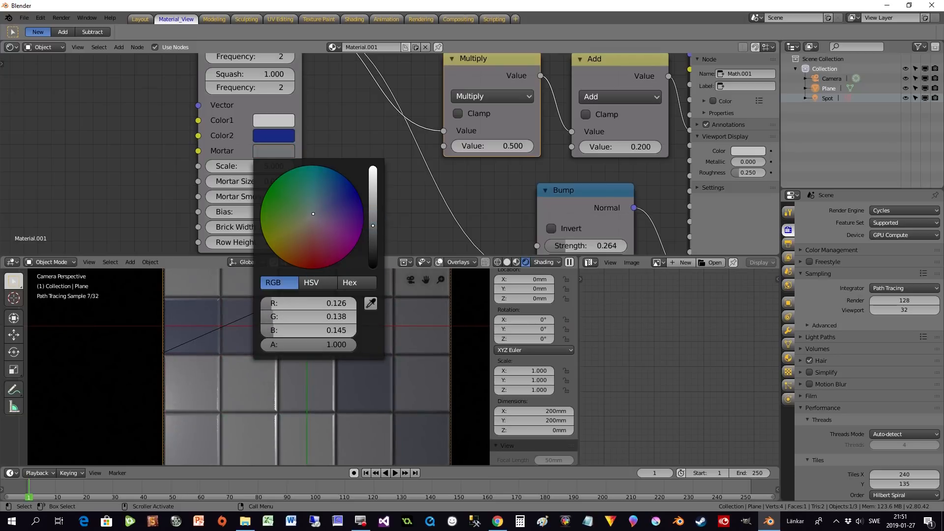
click(398, 169)
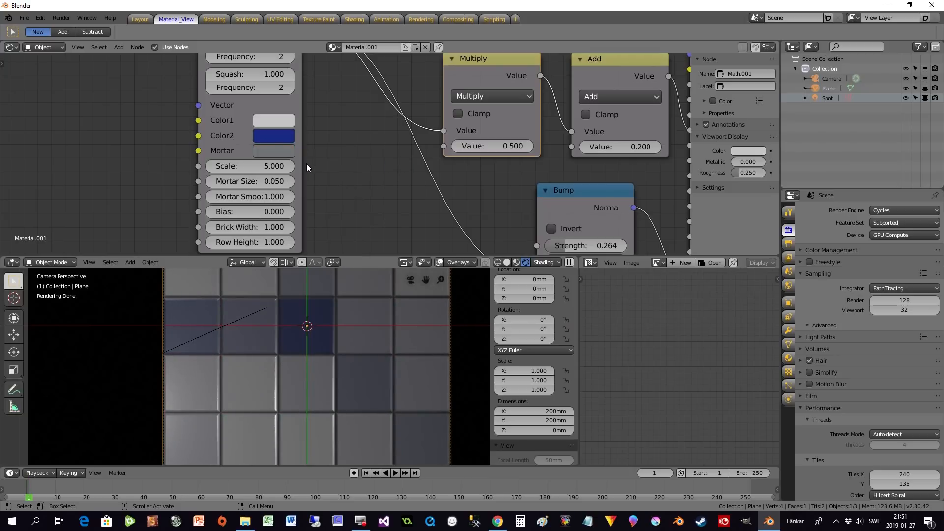
Examine the tile edges and mortar joints in the rendered view, both close up and from farther away.
scroll(330, 203, down, 1)
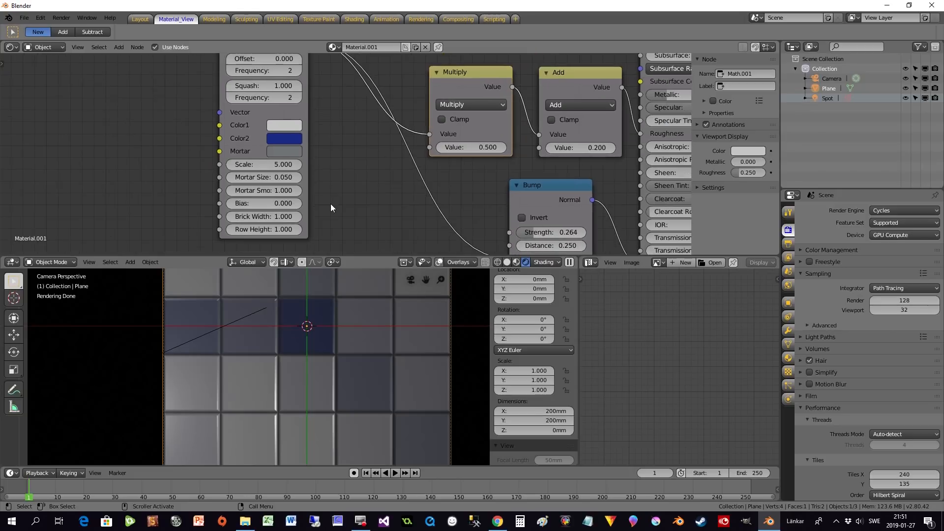
scroll(352, 318, up, 4)
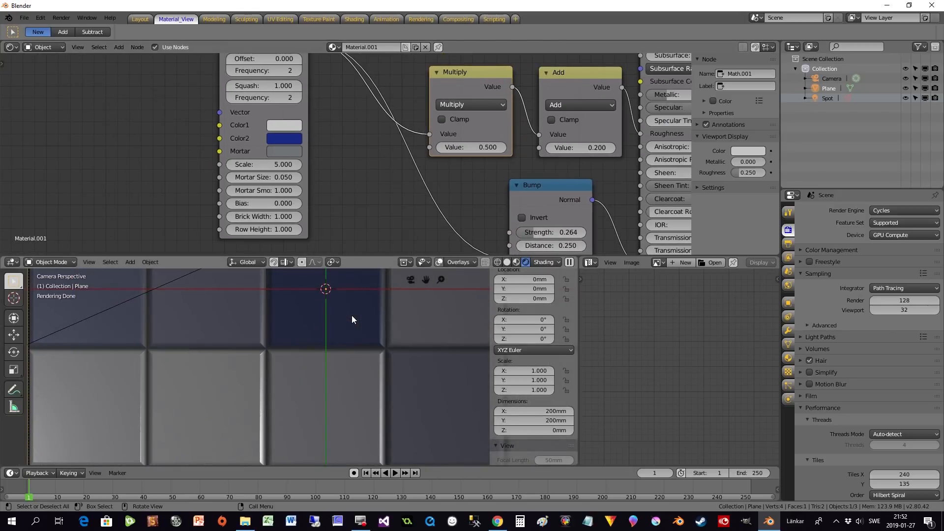
scroll(352, 316, down, 3)
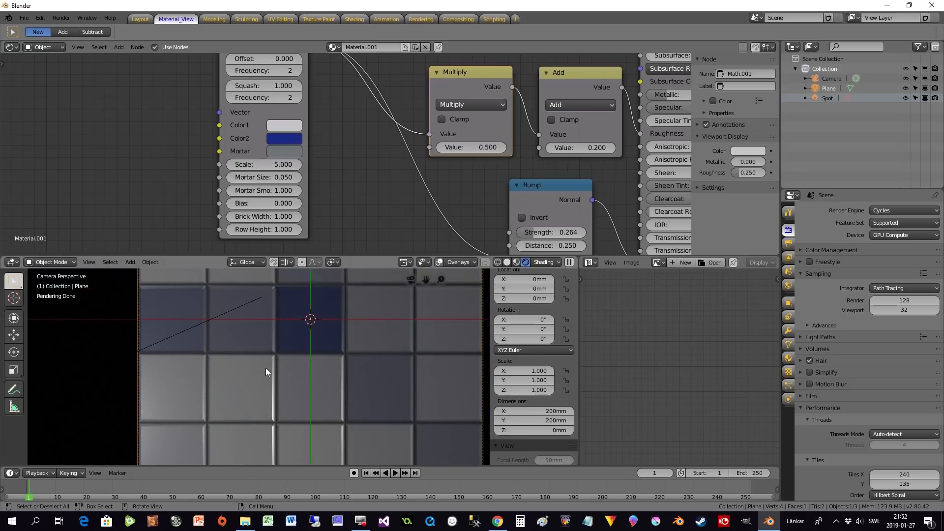
scroll(256, 349, up, 3)
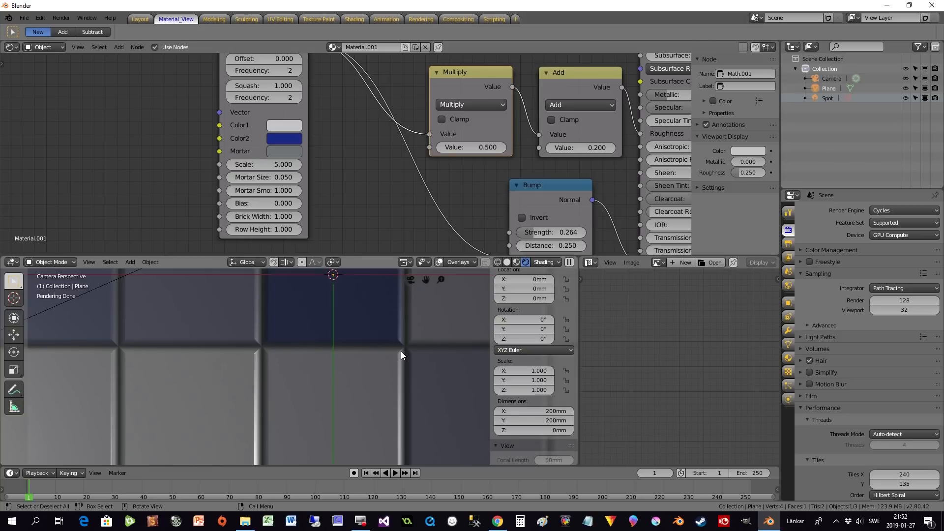
scroll(400, 352, down, 2)
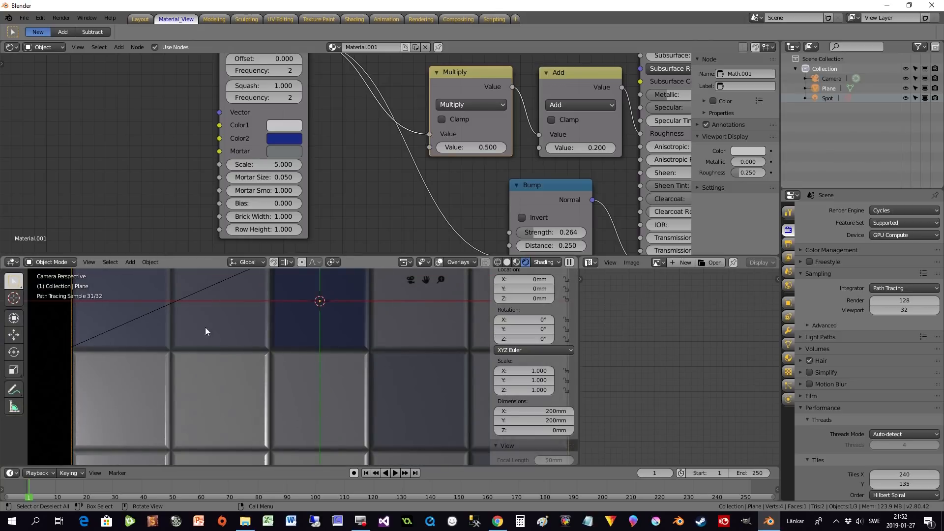
scroll(385, 359, down, 1)
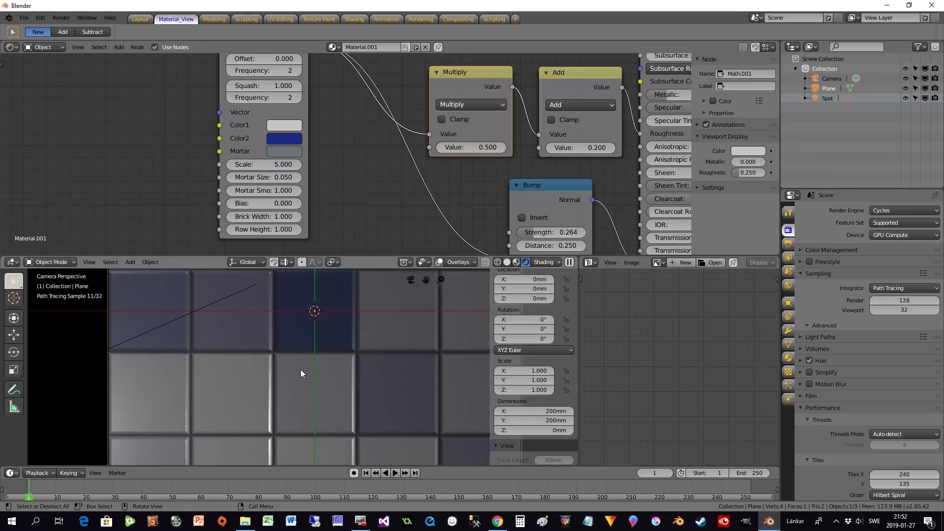
scroll(294, 366, up, 3)
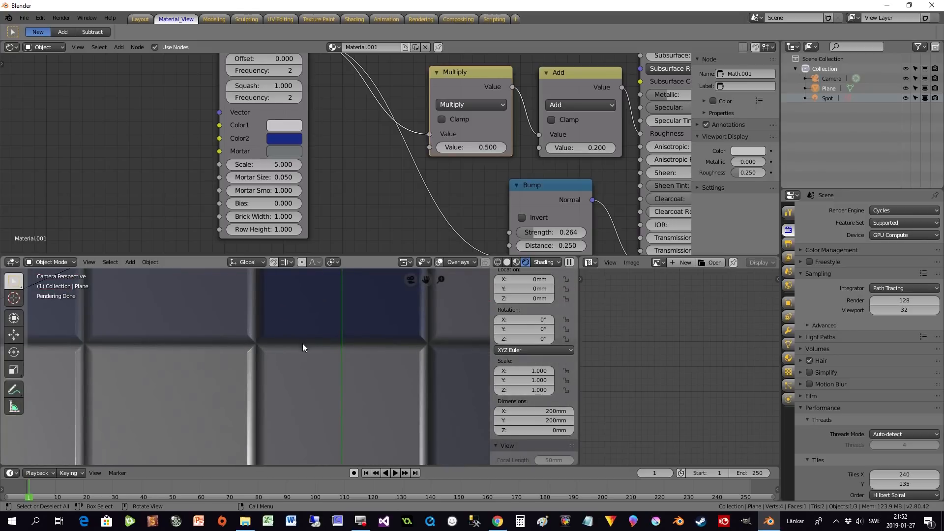
scroll(377, 362, down, 2)
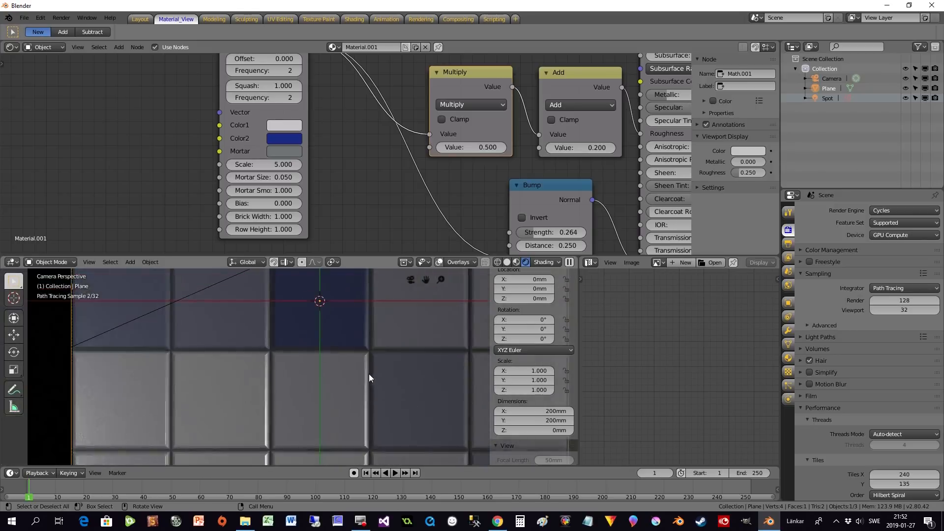
Move the Brick Texture node farther away from the Multiply node to make room between them.
scroll(350, 214, down, 3)
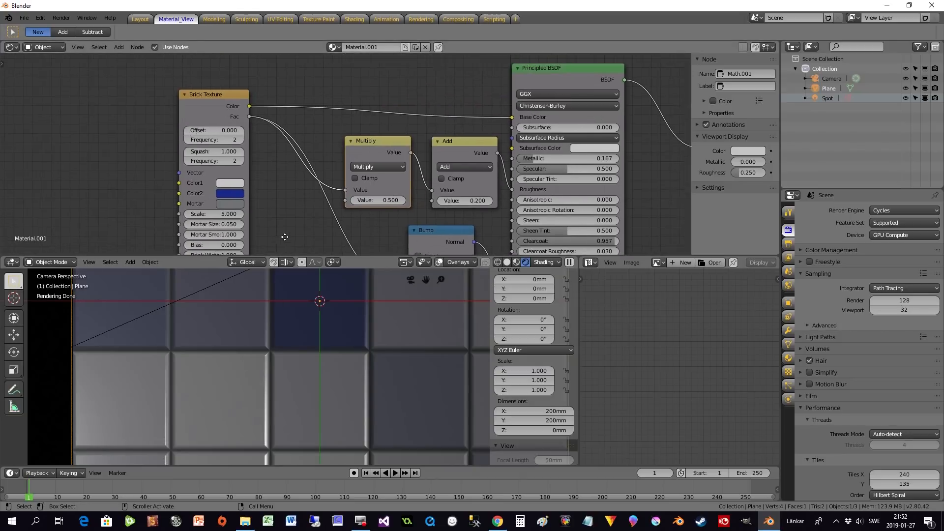
middle_drag(285, 237, 311, 182)
drag(246, 69, 204, 88)
Examine the mortar joints up close and review the node connections from the Brick Texture to the Principled BSDF.
middle_drag(343, 193, 338, 155)
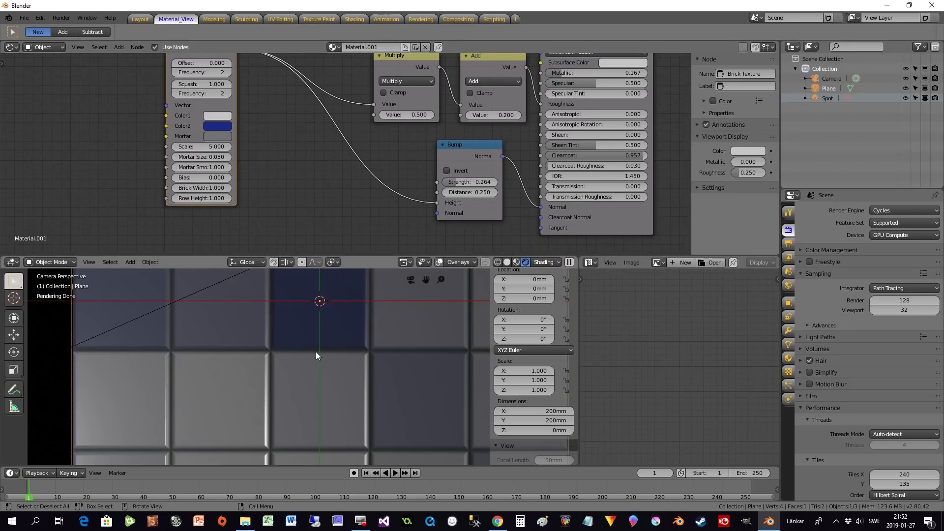
middle_drag(320, 193, 335, 169)
scroll(294, 383, up, 2)
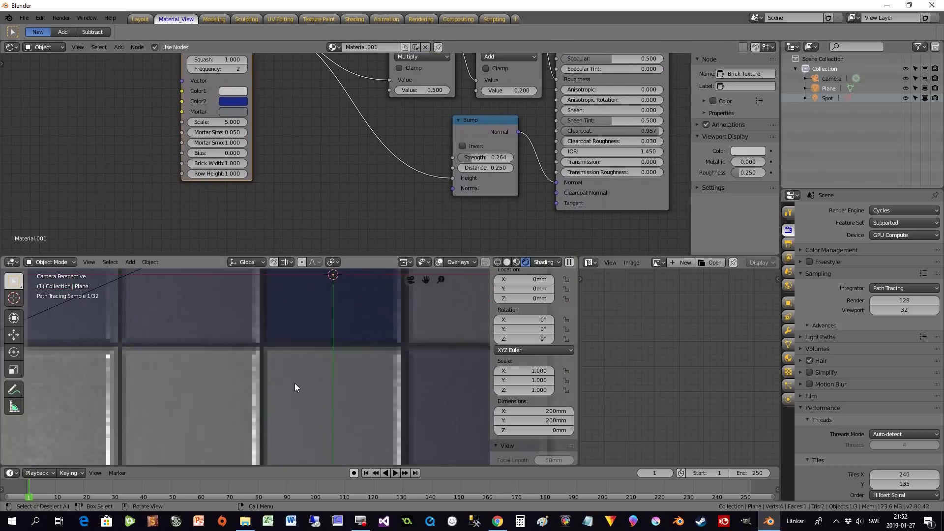
scroll(294, 382, up, 1)
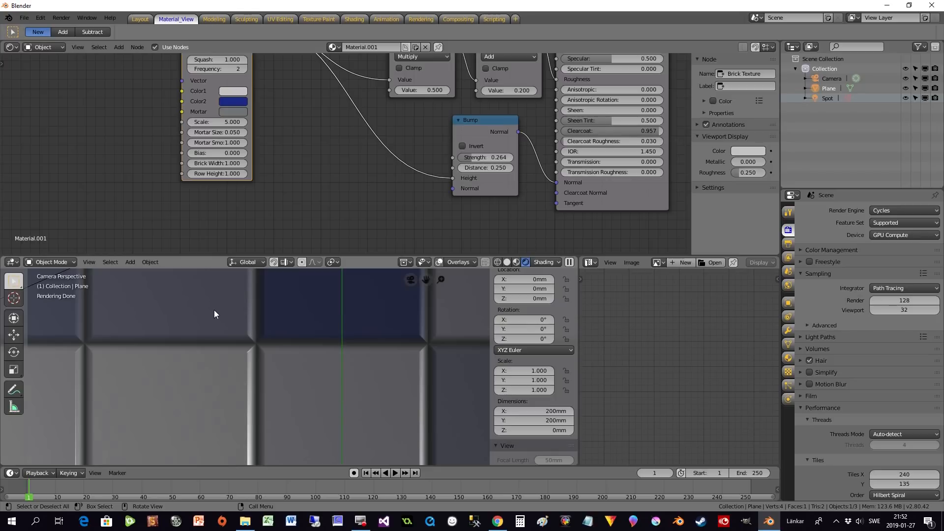
mouse_move(350, 195)
middle_down()
mouse_move(354, 204)
mouse_move(336, 202)
middle_up()
middle_drag(320, 158, 332, 241)
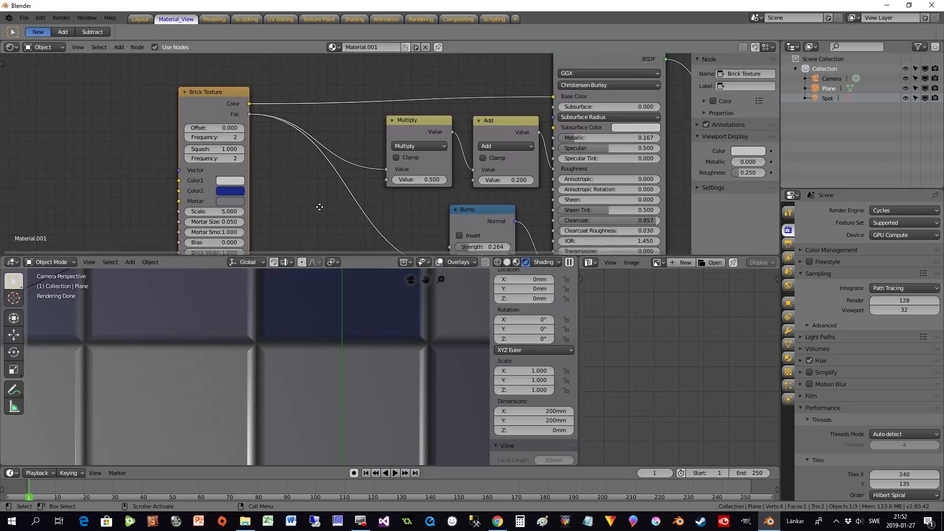
middle_drag(317, 204, 348, 143)
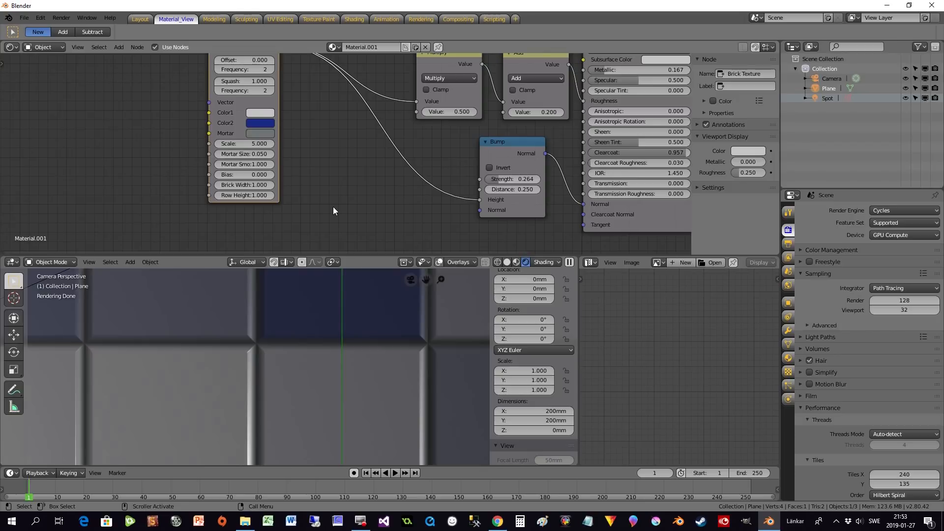
Add a Musgrave Texture node and place it just below the Brick Texture node.
scroll(291, 206, down, 1)
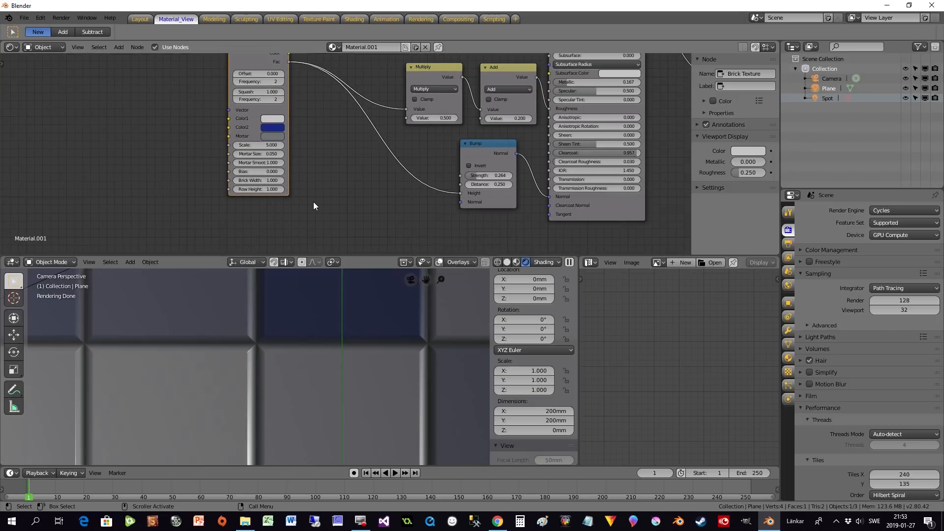
middle_drag(330, 210, 306, 214)
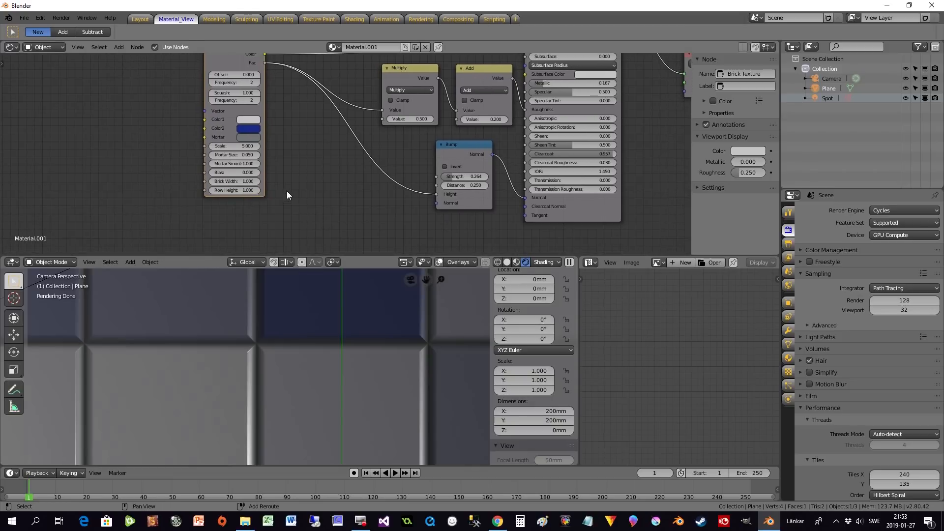
key(shift+a)
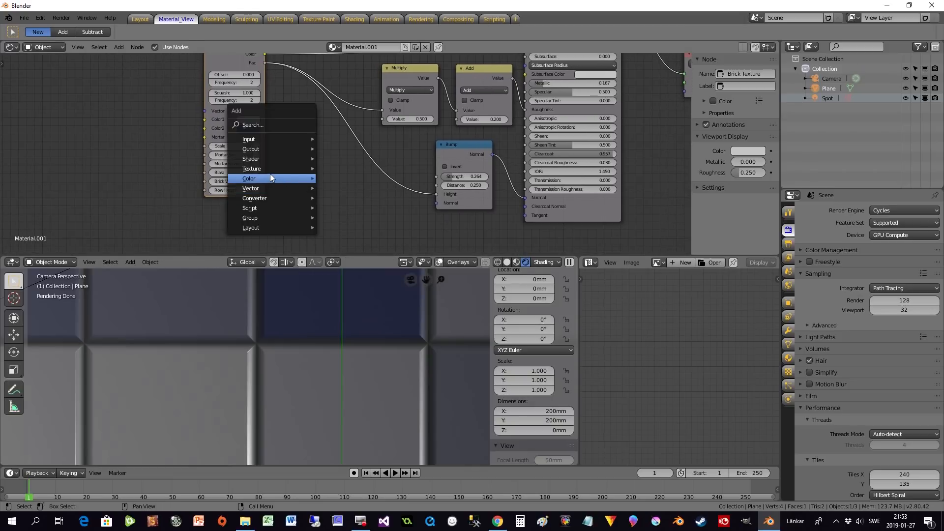
mouse_move(310, 168)
click(350, 244)
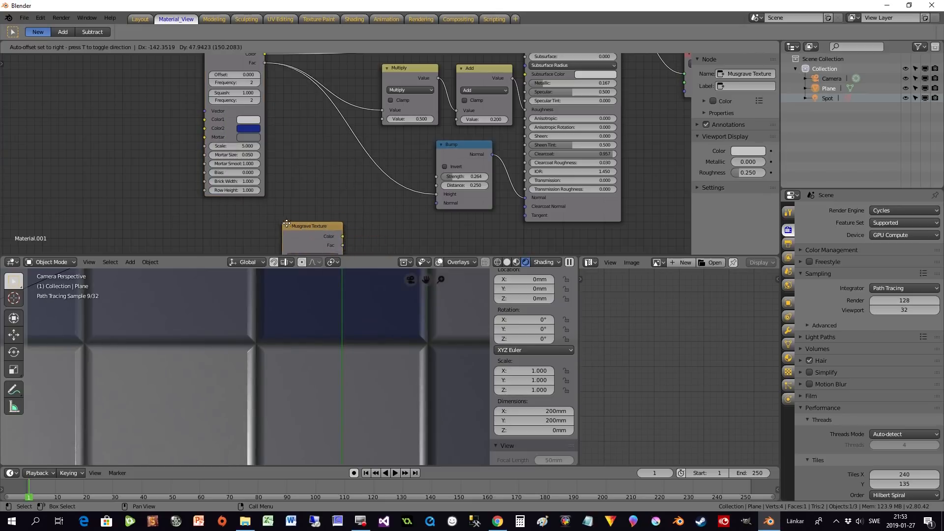
click(284, 185)
click(287, 215)
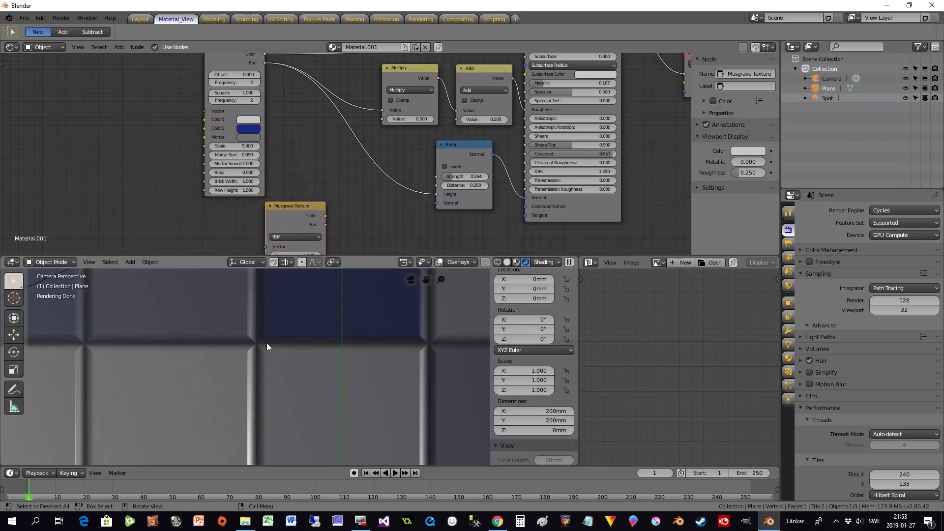
scroll(299, 164, down, 2)
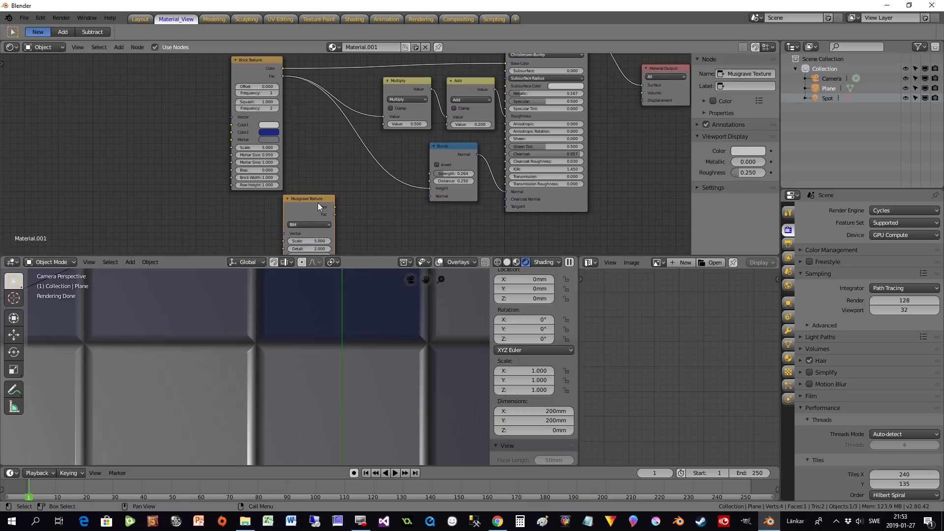
click(304, 218)
Duplicate the Multiply node beside the Musgrave Texture, connecting the Brick Texture's Fac to its first value and the Musgrave Texture's Fac to its second.
click(407, 81)
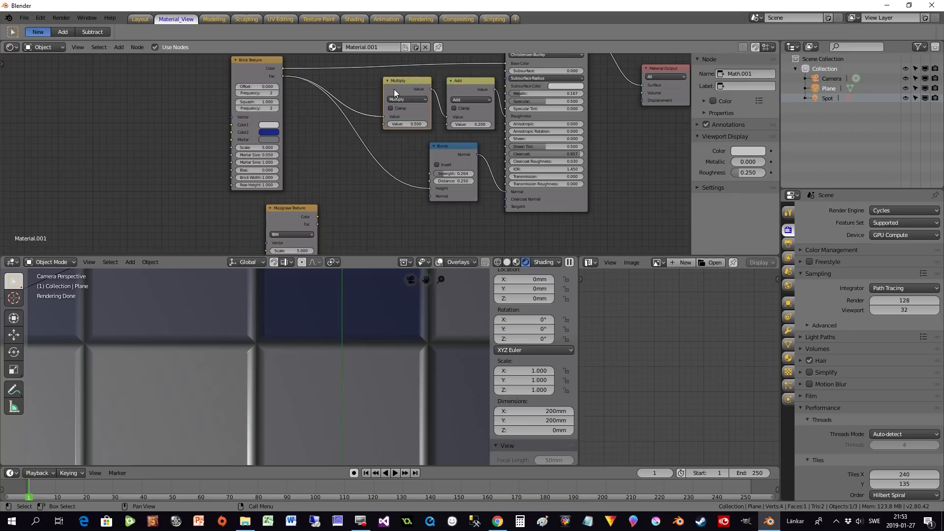
key(shift+d)
click(383, 214)
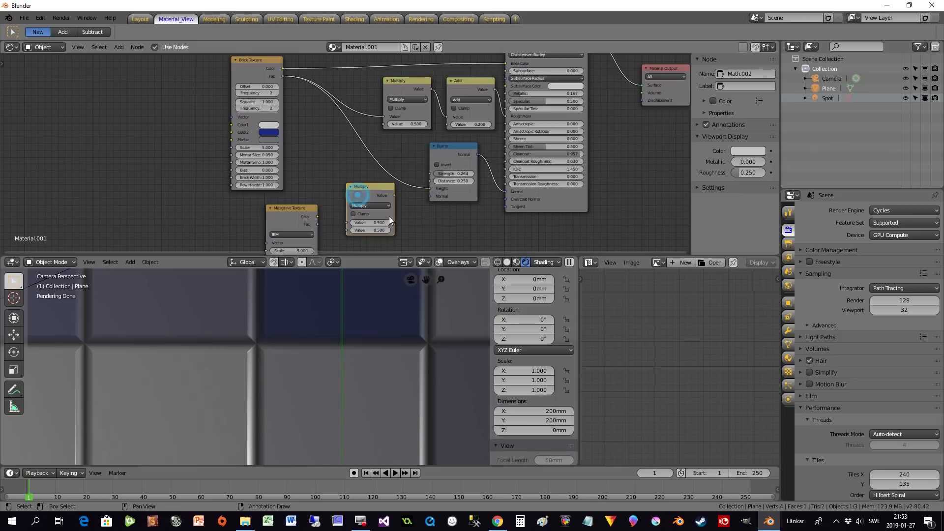
middle_drag(411, 221, 423, 212)
drag(293, 68, 357, 222)
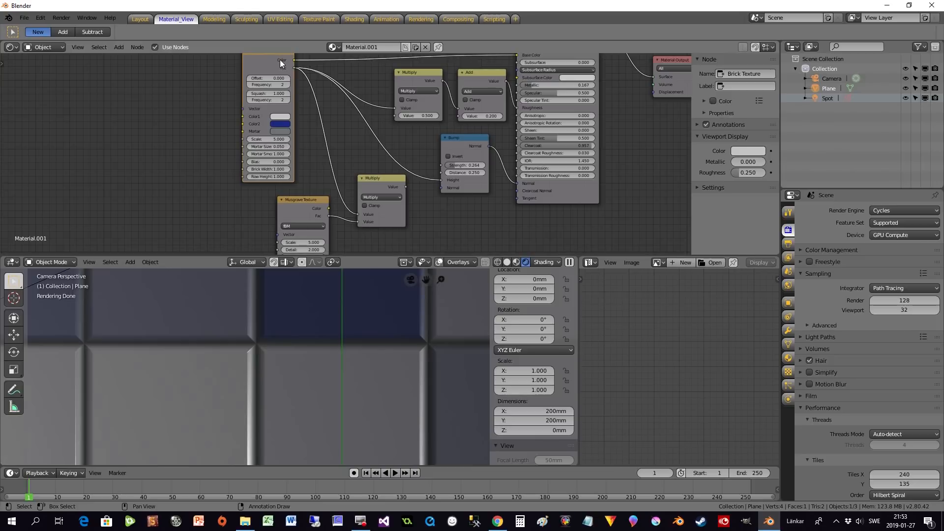
mouse_move(388, 186)
mouse_down()
mouse_move(377, 196)
mouse_move(399, 189)
mouse_up()
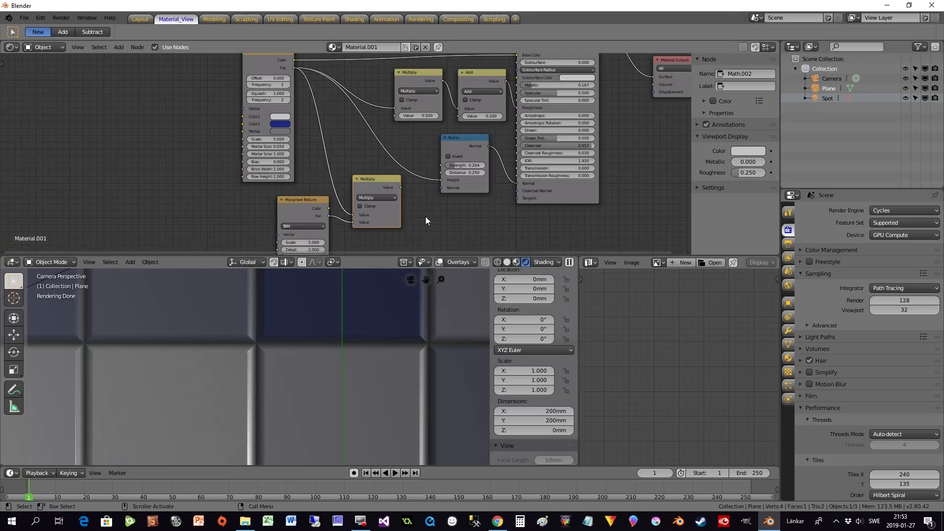
Make room beside the Musgrave Texture, duplicate its Multiply node and feed the original Multiply's output into the copy's first value.
drag(306, 206, 248, 210)
mouse_move(357, 184)
mouse_down()
mouse_move(335, 191)
mouse_move(362, 196)
mouse_move(353, 197)
mouse_up()
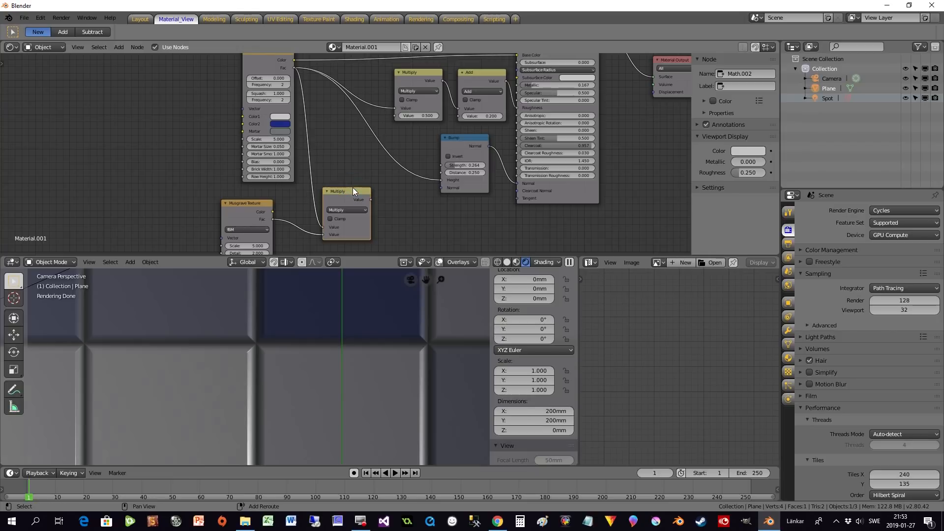
key(shift+d)
click(418, 192)
scroll(470, 222, up, 4)
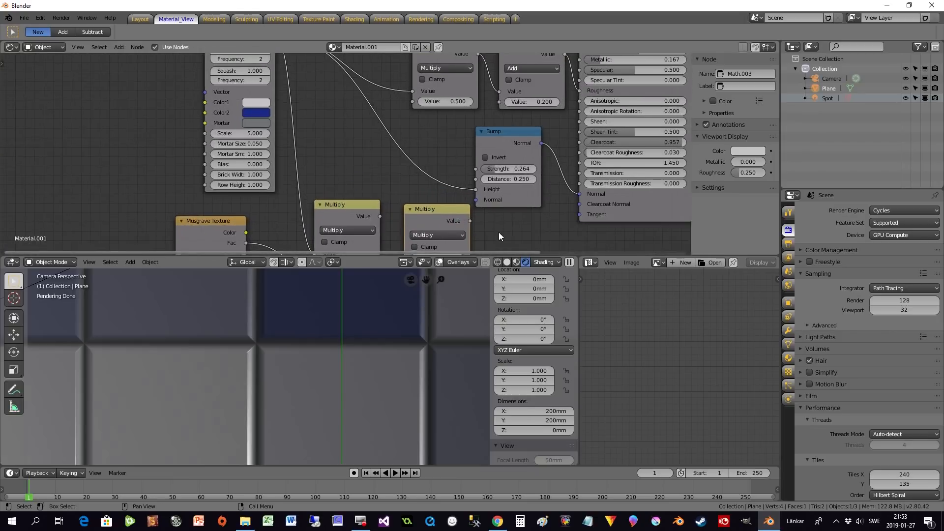
middle_drag(498, 233, 466, 189)
scroll(465, 190, up, 2)
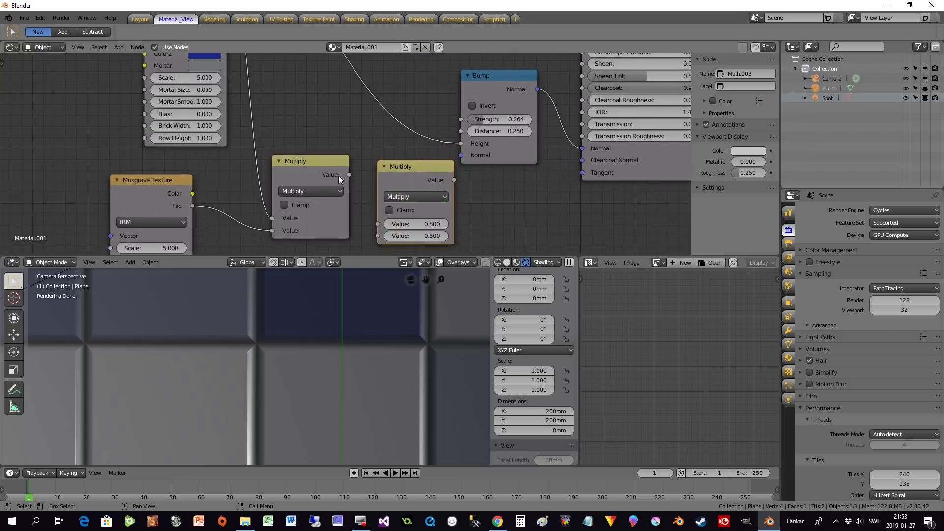
click(304, 176)
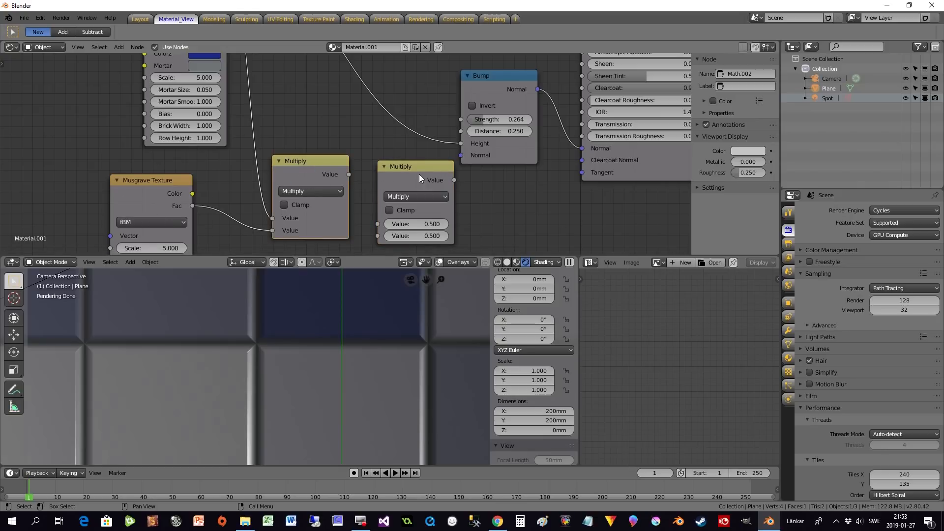
drag(419, 175, 411, 173)
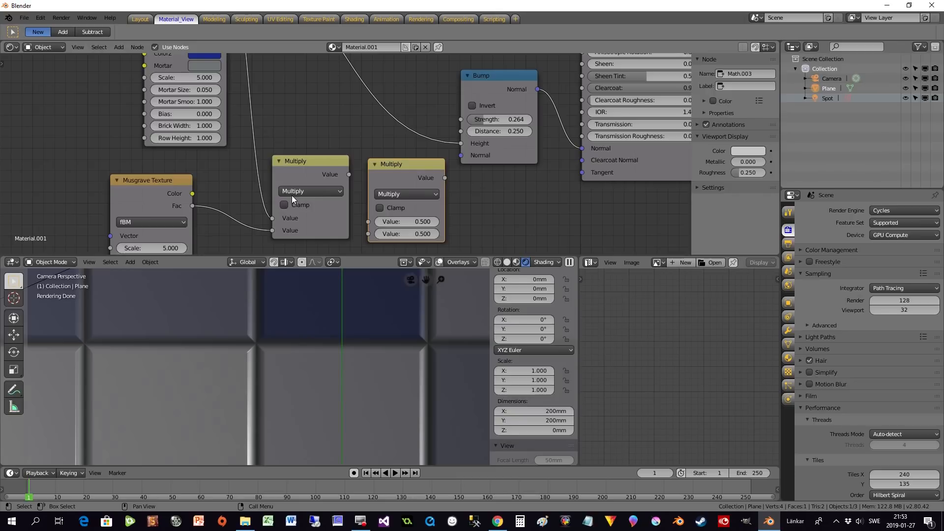
drag(349, 174, 369, 222)
Duplicate the Add node and insert the copy into the link between the Brick Texture's Fac and the Bump's Height.
middle_drag(475, 190, 386, 226)
drag(394, 120, 413, 125)
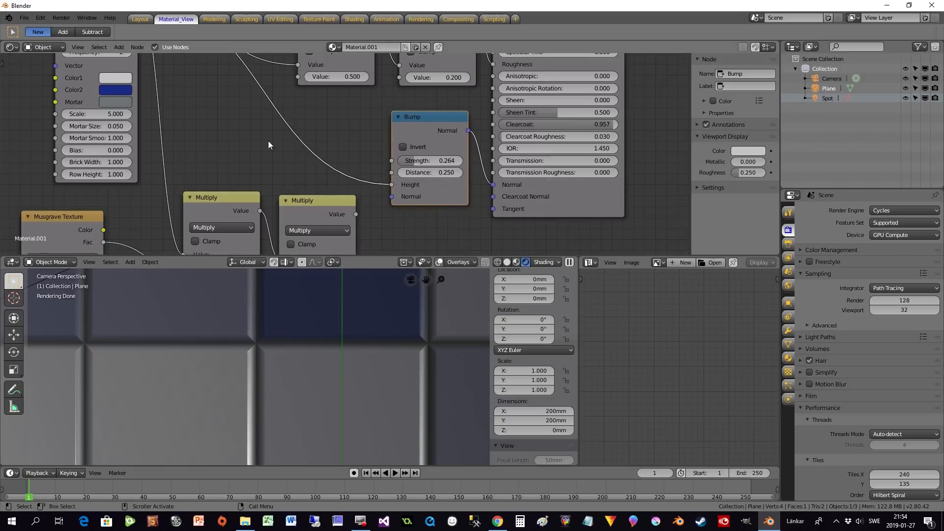
middle_drag(373, 98, 392, 156)
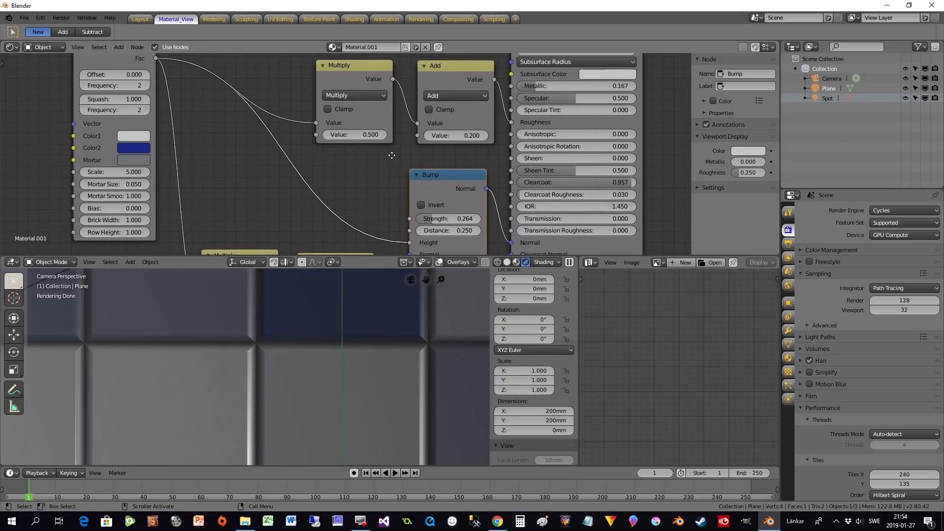
click(452, 73)
key(shift+d)
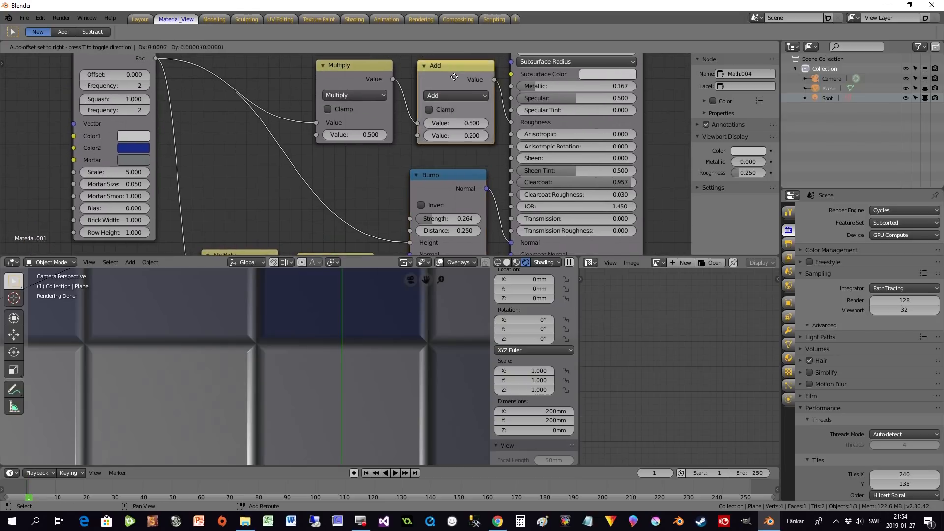
click(324, 174)
Spread out the texture and Multiply nodes and connect the second Multiply's output to the second value of the Add before the Bump.
middle_drag(392, 174, 571, 57)
click(265, 173)
drag(265, 175, 174, 169)
drag(406, 140, 373, 148)
scroll(302, 138, down, 5)
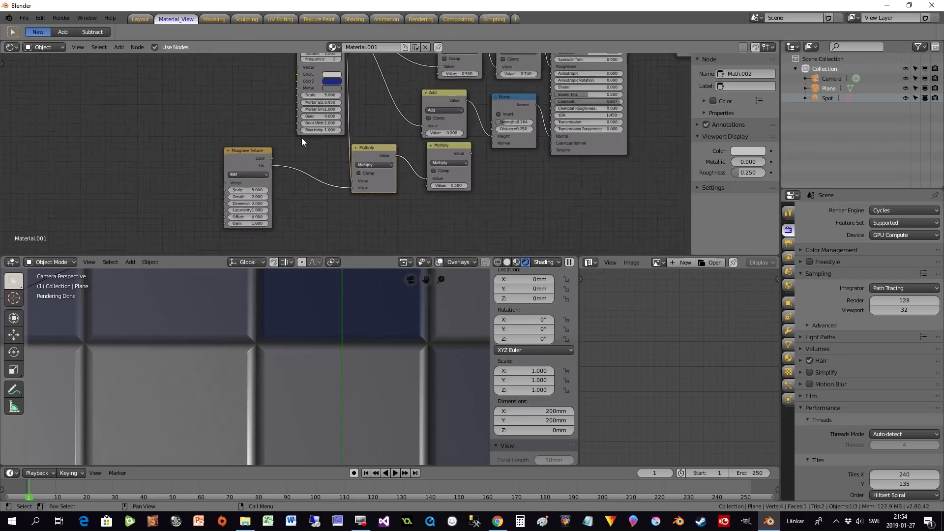
drag(331, 72, 252, 81)
drag(380, 195, 330, 178)
drag(445, 193, 384, 180)
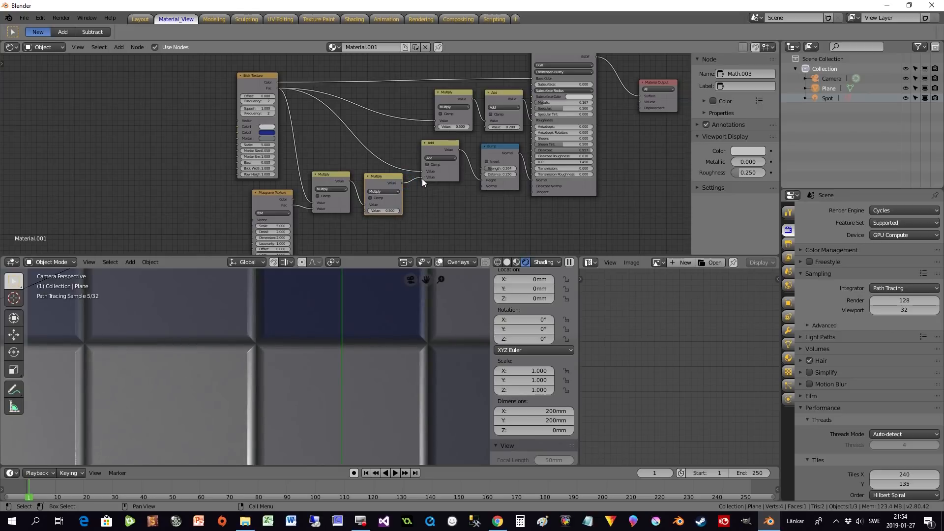
Inspect the tile joints up close and shift the Musgrave Texture node slightly away from the first Multiply.
scroll(449, 200, up, 3)
middle_drag(490, 221, 434, 190)
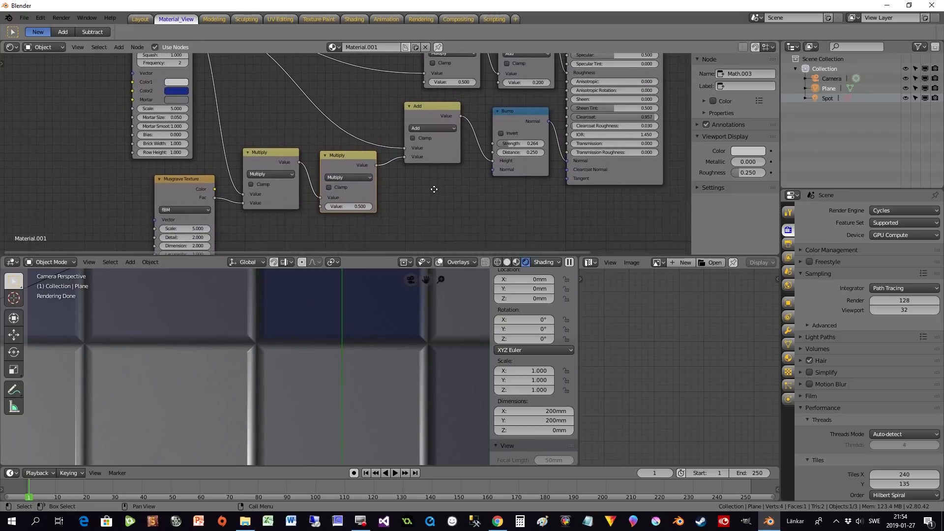
middle_drag(392, 222, 424, 187)
scroll(259, 393, up, 3)
scroll(259, 397, down, 3)
scroll(259, 398, up, 3)
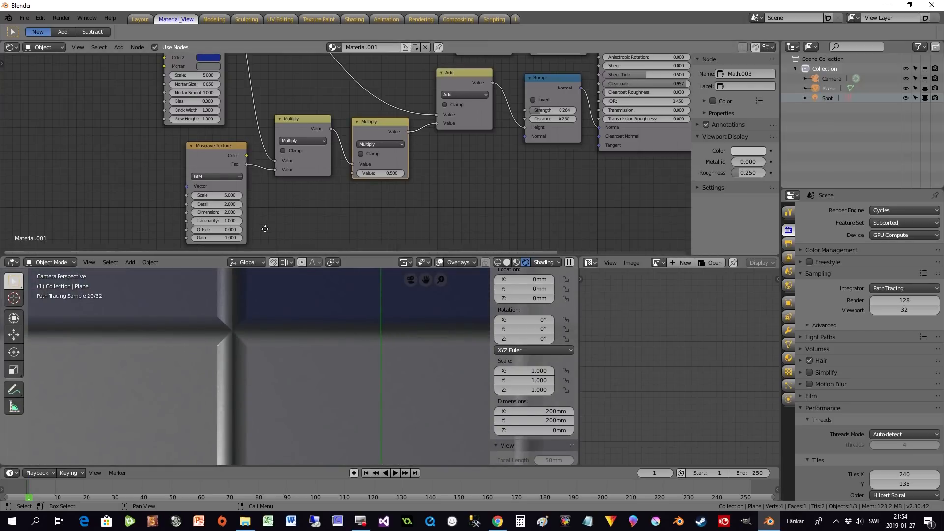
middle_drag(256, 229, 388, 215)
drag(346, 154, 319, 161)
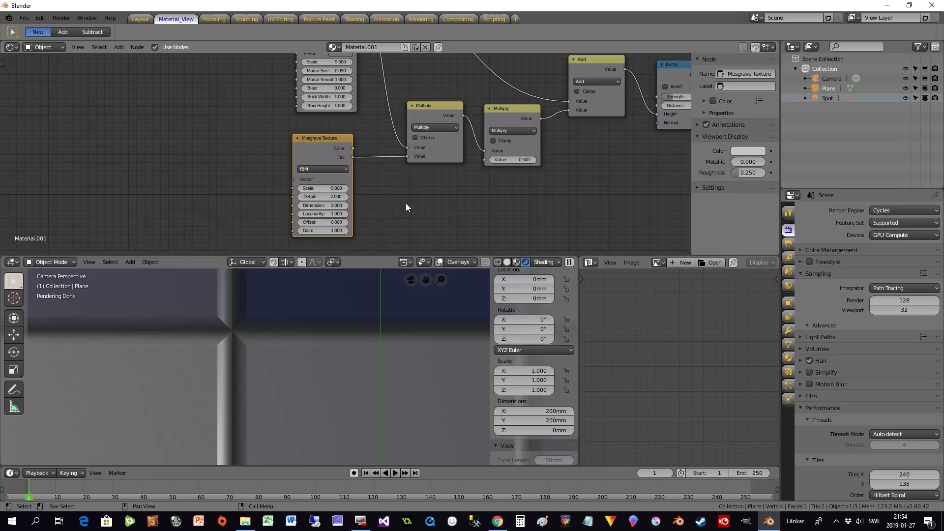
middle_drag(405, 203, 476, 215)
scroll(314, 153, down, 2)
scroll(311, 308, down, 5)
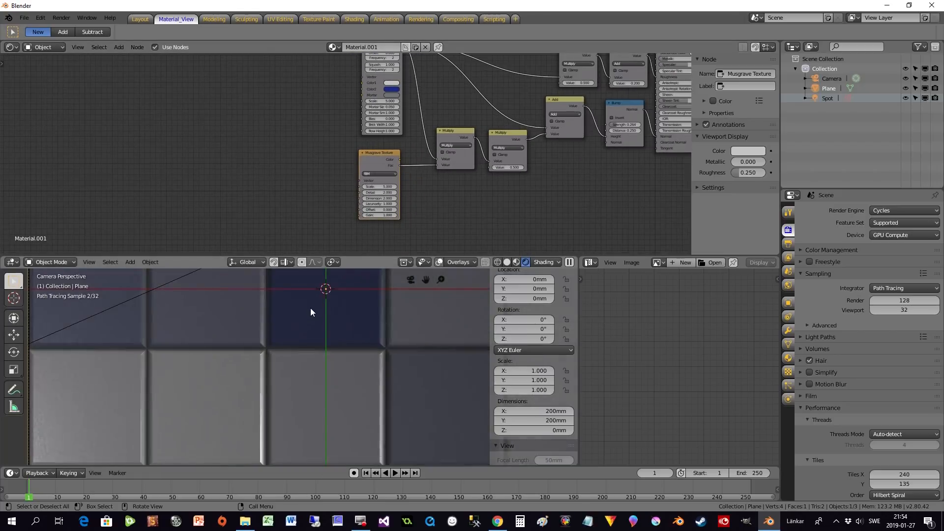
scroll(311, 307, down, 3)
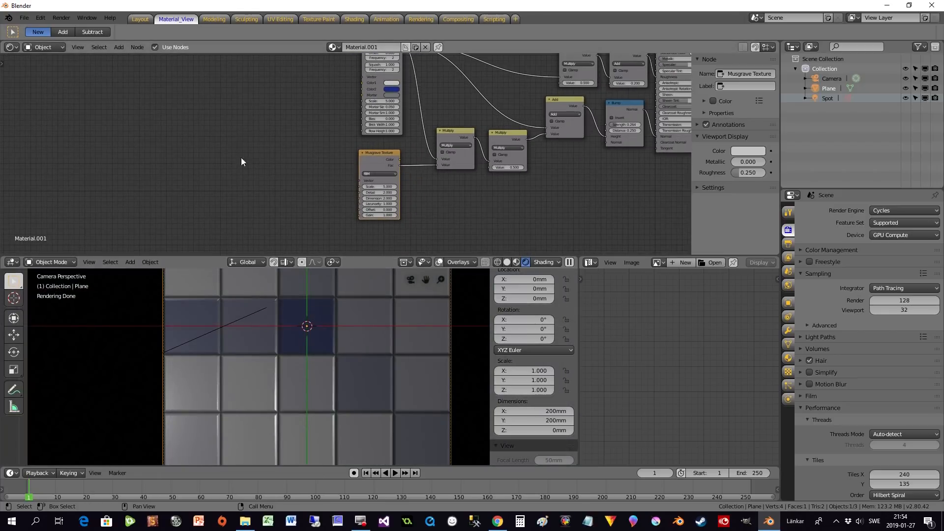
Add a Texture Coordinate node in the free space before the Brick and Musgrave Texture nodes.
middle_drag(255, 139, 281, 161)
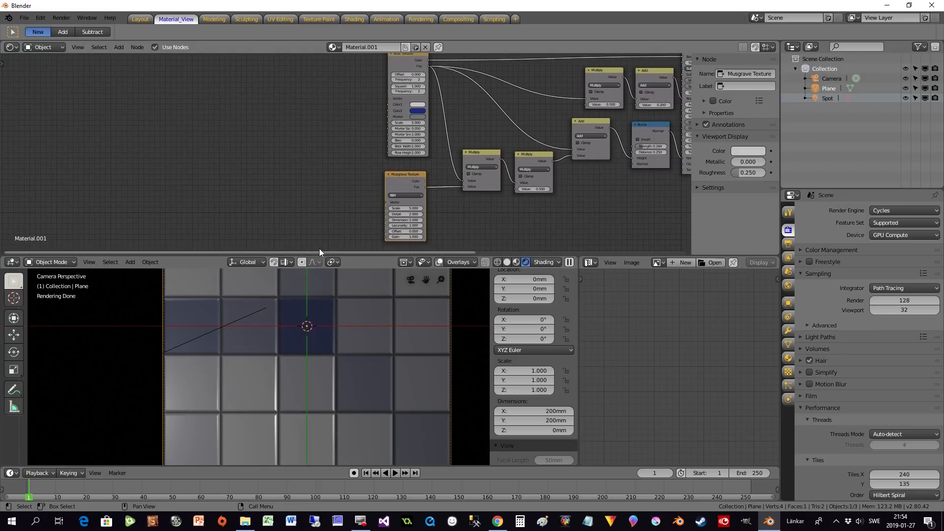
key(shift+a)
mouse_move(217, 110)
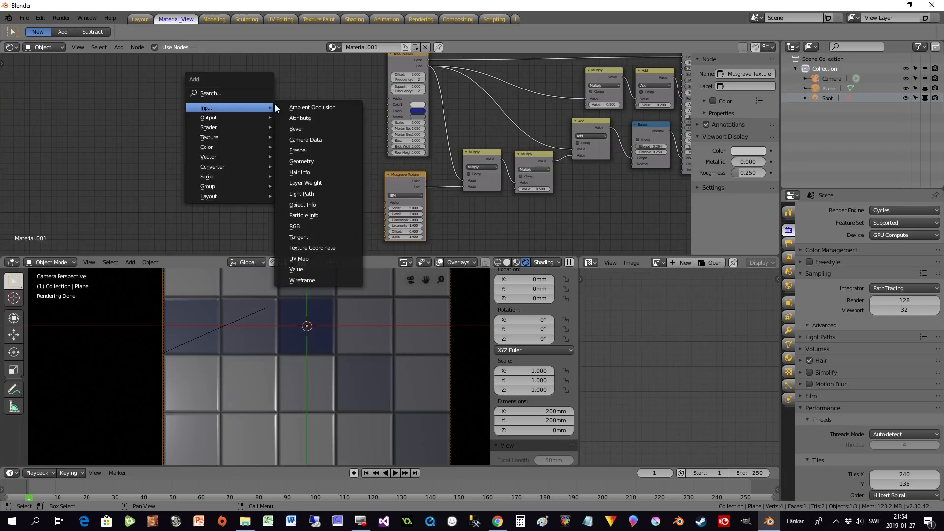
click(318, 248)
click(317, 162)
scroll(376, 145, up, 3)
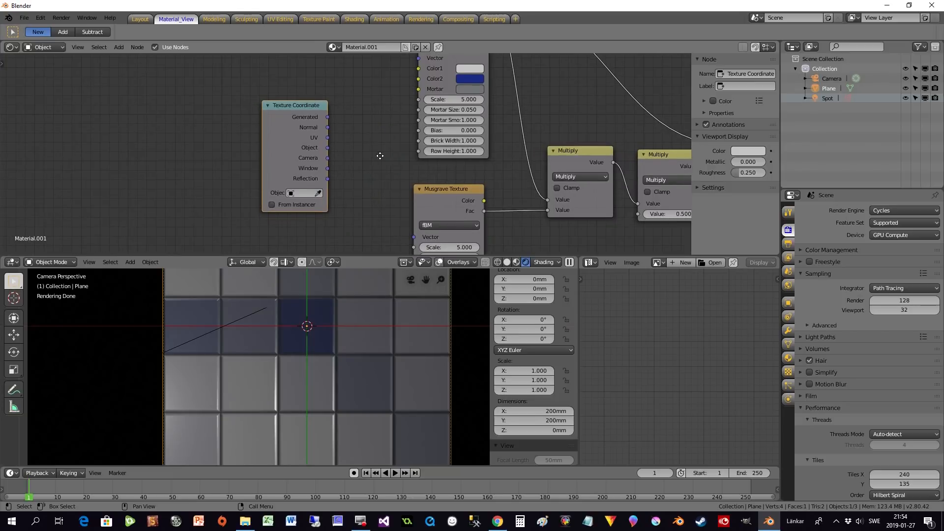
Connect the Object coordinates to the Vector inputs of both the Brick and Musgrave Textures, and move the Texture Coordinate node farther away.
middle_drag(385, 153, 371, 180)
drag(315, 176, 404, 86)
middle_drag(362, 176, 371, 123)
middle_drag(330, 157, 335, 145)
drag(327, 110, 409, 201)
middle_drag(358, 200, 329, 174)
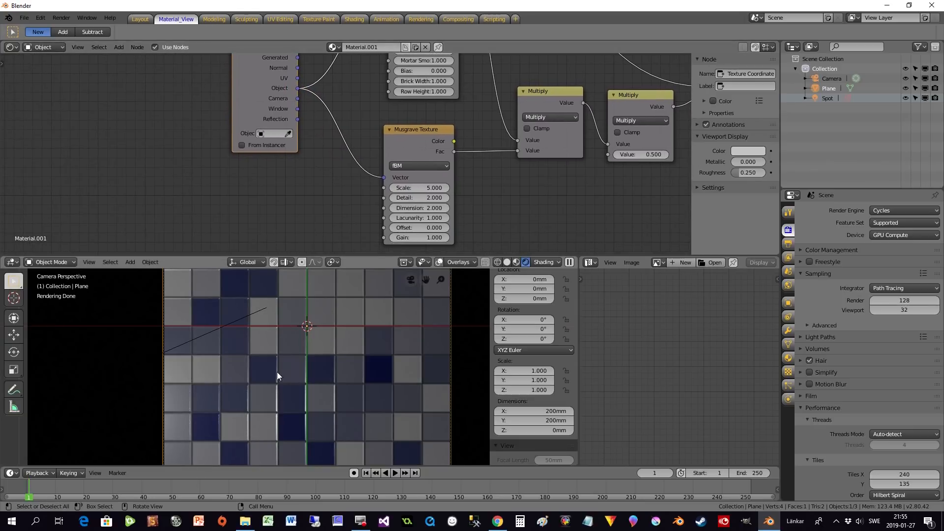
drag(273, 90, 246, 128)
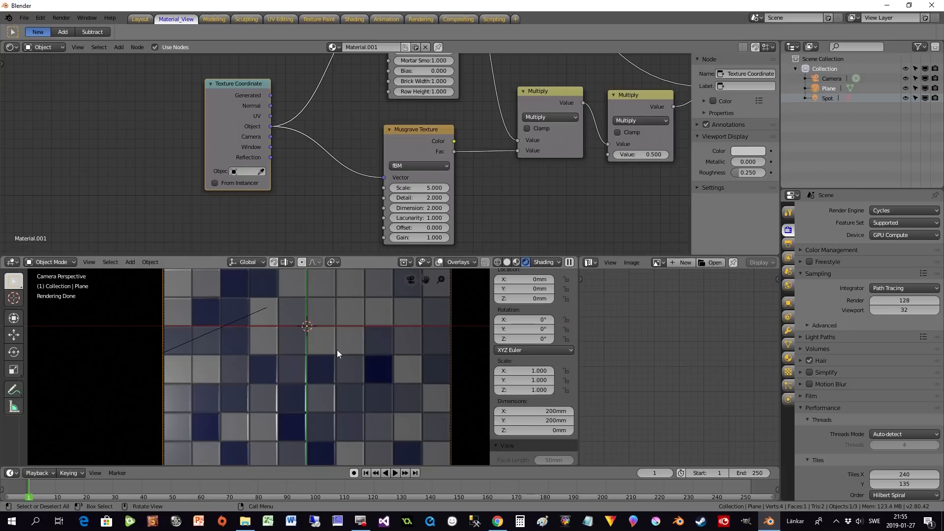
drag(241, 123, 215, 123)
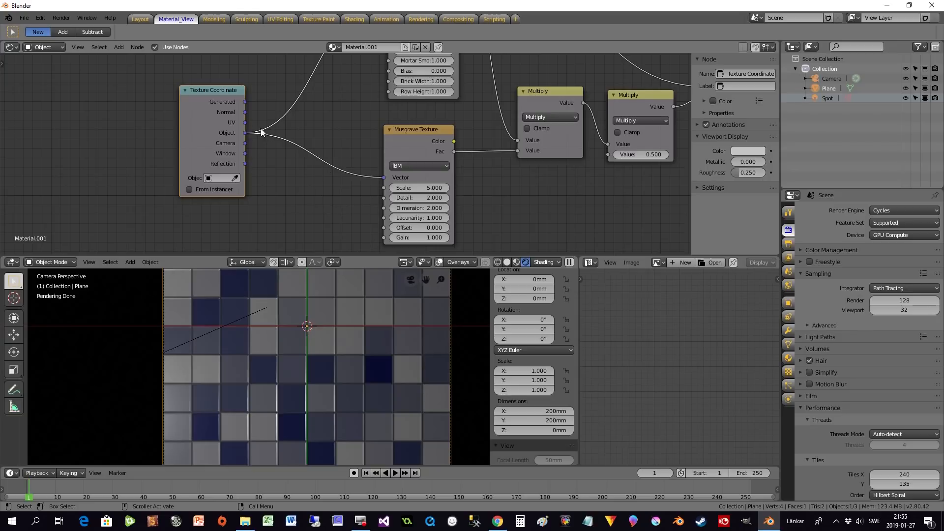
Try the Generated coordinates on the Brick Texture's Vector input and switch it back to Object coordinates.
middle_drag(372, 126, 356, 201)
mouse_move(370, 73)
mouse_down()
mouse_move(259, 184)
mouse_move(339, 86)
mouse_move(383, 72)
mouse_up()
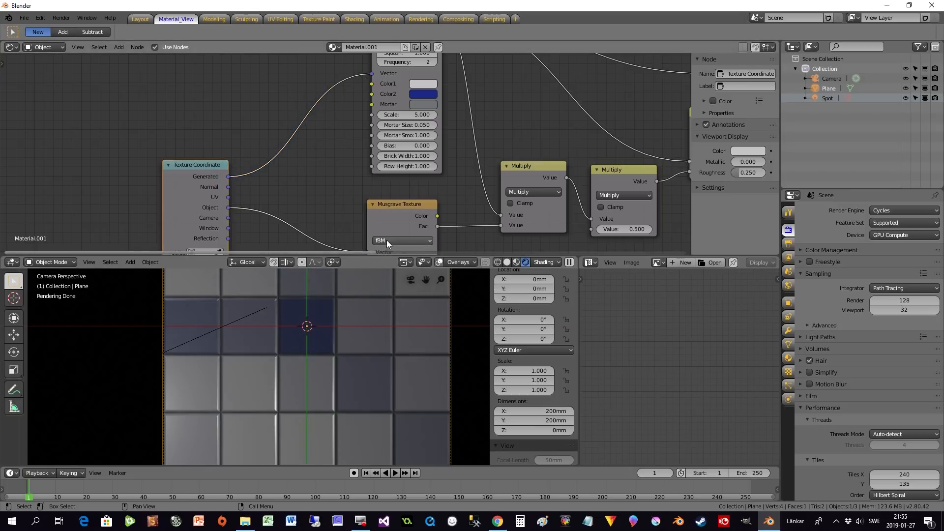
drag(372, 73, 304, 87)
drag(228, 208, 364, 84)
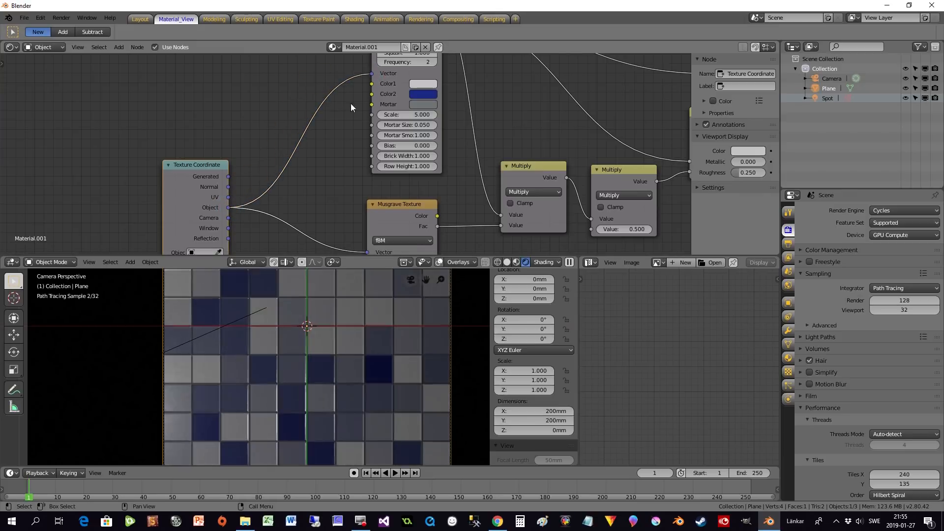
Reposition the Texture Coordinate node midway between the two texture nodes and nudge the Musgrave Texture node upward.
drag(178, 218, 186, 176)
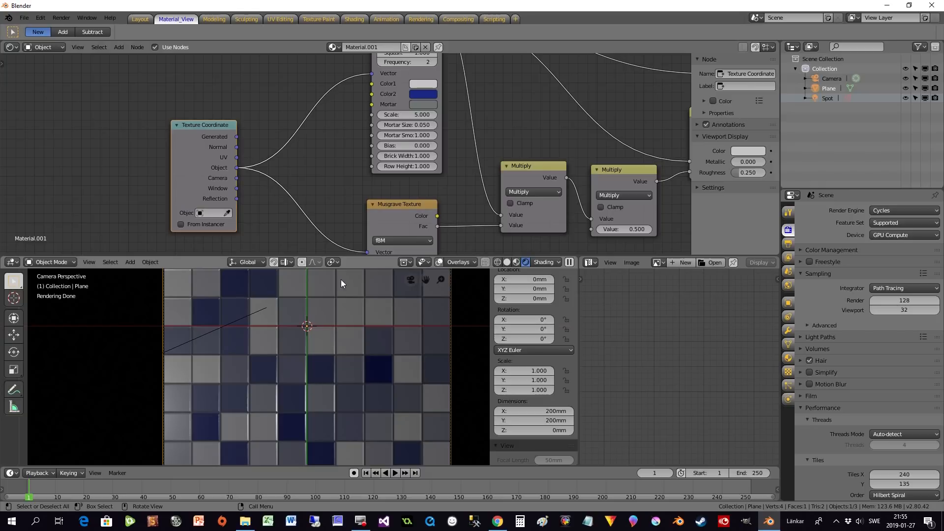
scroll(344, 181, down, 2)
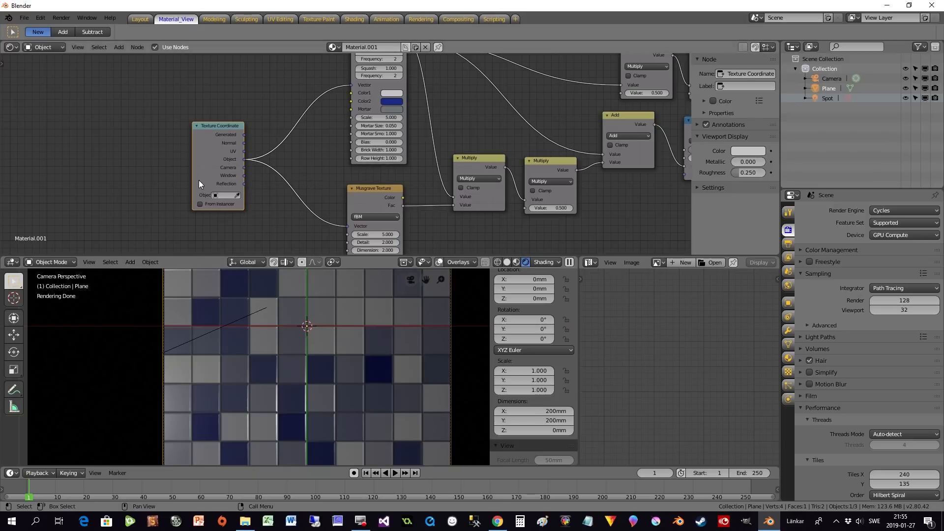
middle_drag(441, 218, 358, 204)
scroll(359, 209, up, 1)
scroll(381, 339, up, 6)
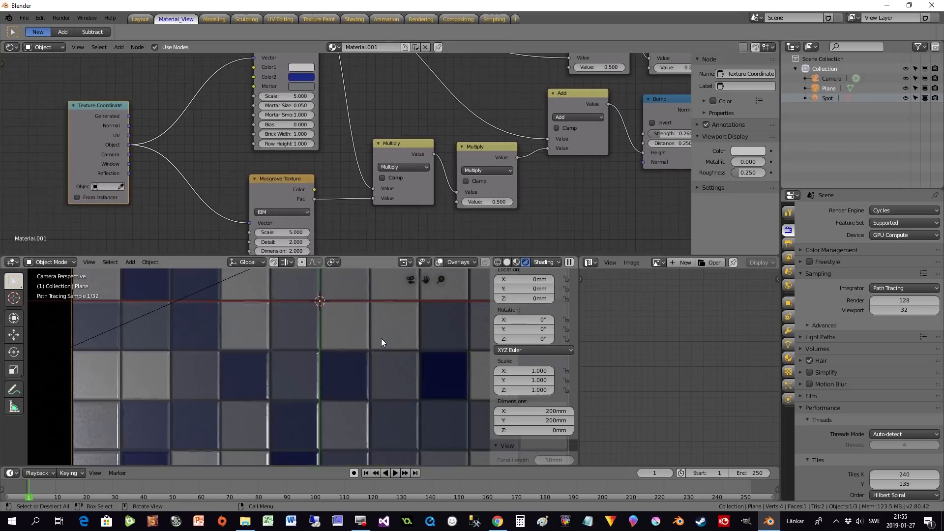
scroll(370, 354, up, 1)
middle_drag(370, 230, 411, 165)
drag(326, 131, 330, 125)
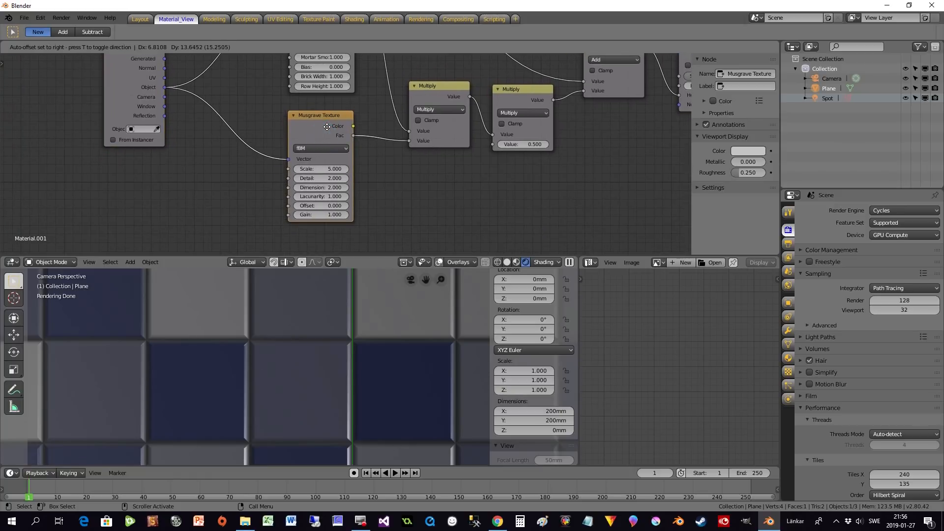
Set the Musgrave Texture's Dimension to 0, Detail to 4.6 and Lacunarity to 3, and check the mortar up close.
drag(321, 188, 302, 188)
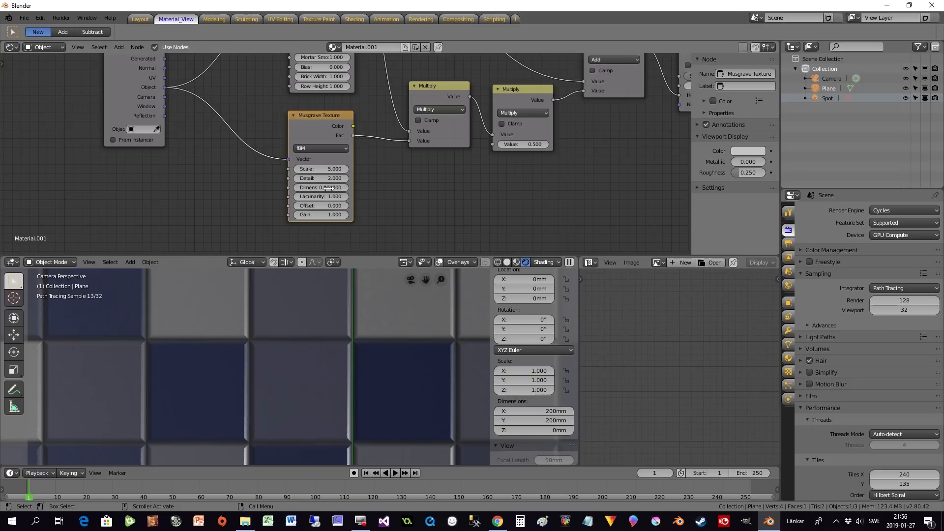
mouse_move(321, 178)
mouse_down()
mouse_move(386, 178)
mouse_move(345, 190)
mouse_up()
scroll(349, 192, up, 3)
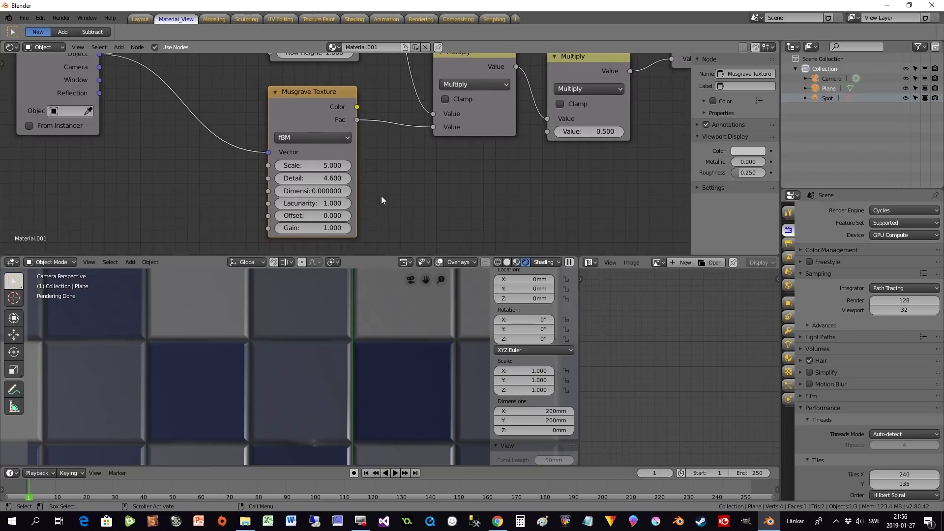
drag(321, 203, 409, 202)
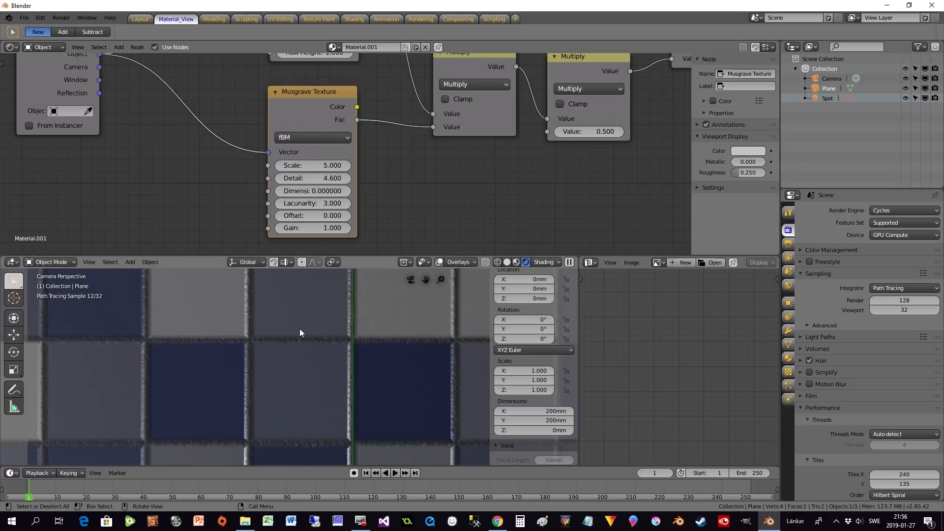
scroll(258, 342, up, 1)
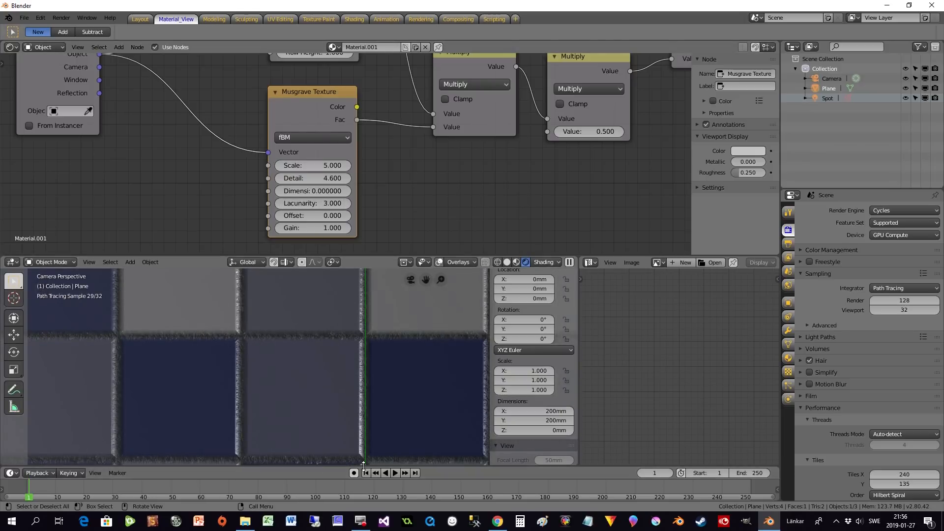
Soften the mortar noise by setting the Musgrave Texture's Lacunarity to 2.5 and Dimension to 0.2.
click(279, 203)
click(279, 203)
click(278, 204)
click(279, 203)
click(279, 204)
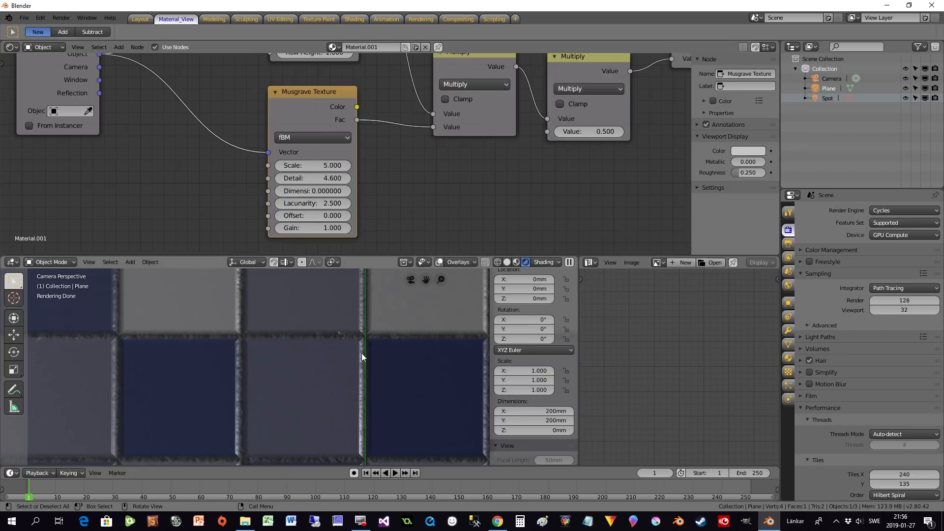
click(346, 190)
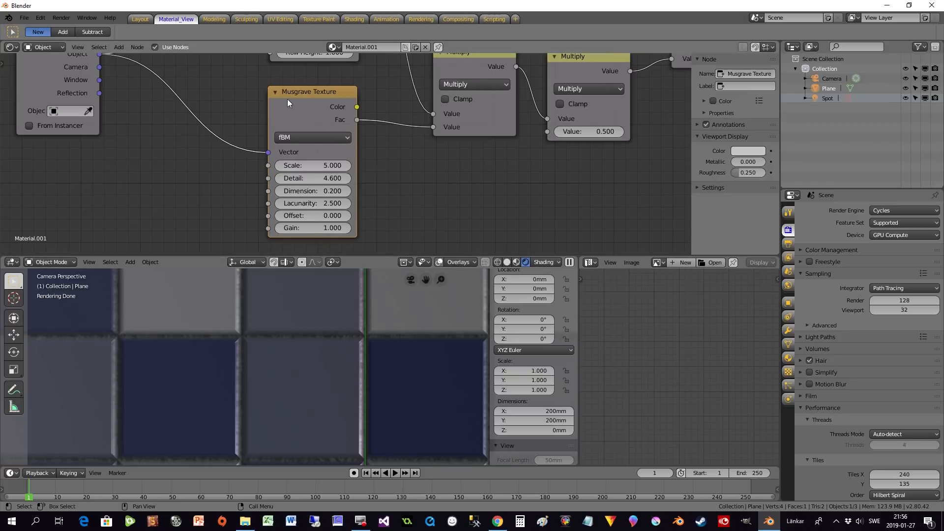
Set the second value of the Multiply node before the Add to 3.3 and review the tiles from farther out.
middle_drag(410, 181, 269, 188)
middle_drag(399, 178, 322, 197)
drag(370, 160, 484, 160)
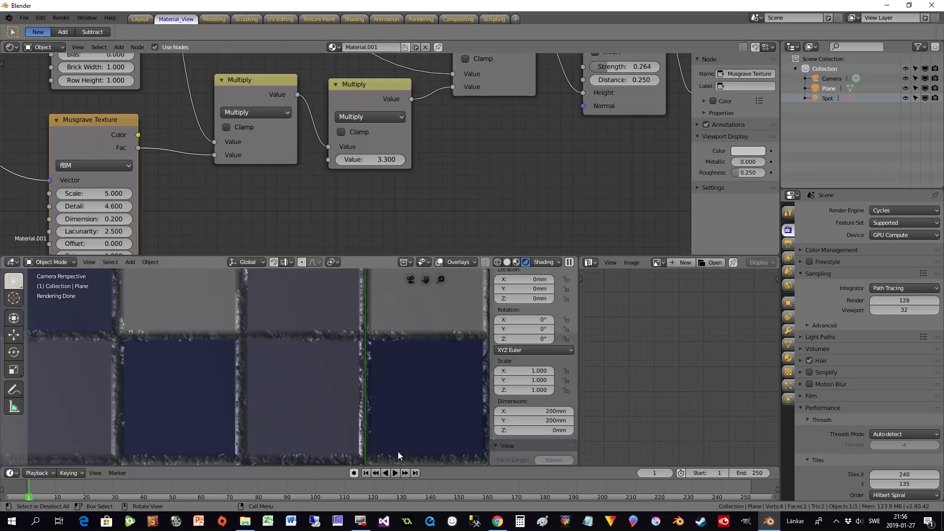
scroll(393, 435, down, 5)
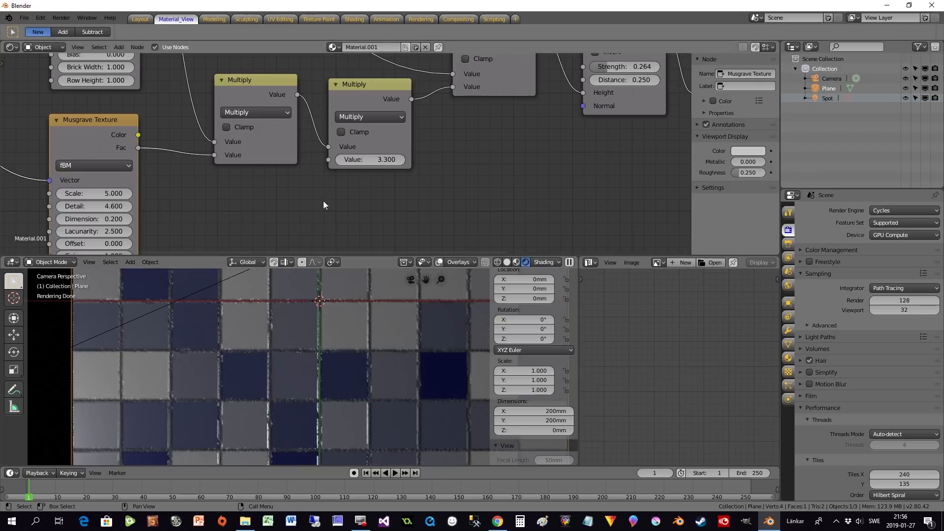
Reduce the second value of the Multiply node before the Add and review the tiles.
drag(374, 160, 332, 159)
scroll(317, 363, up, 3)
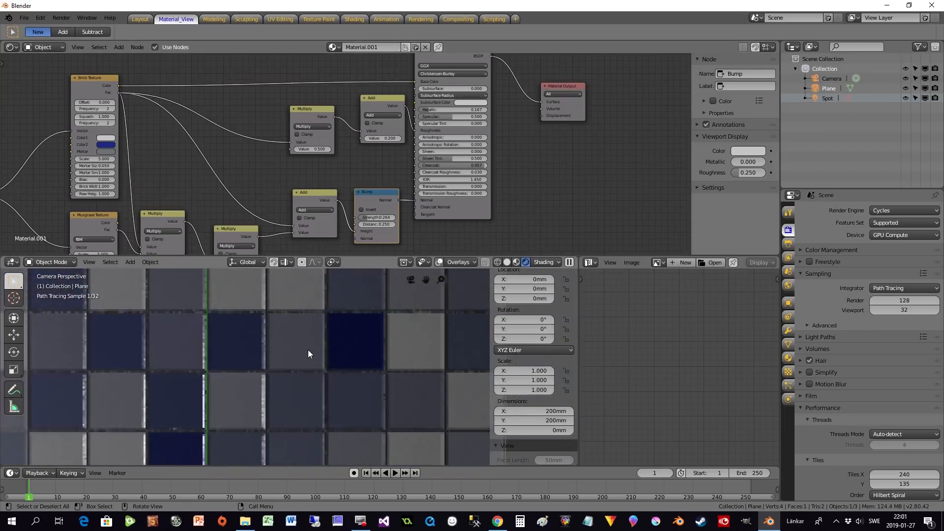
scroll(308, 350, down, 2)
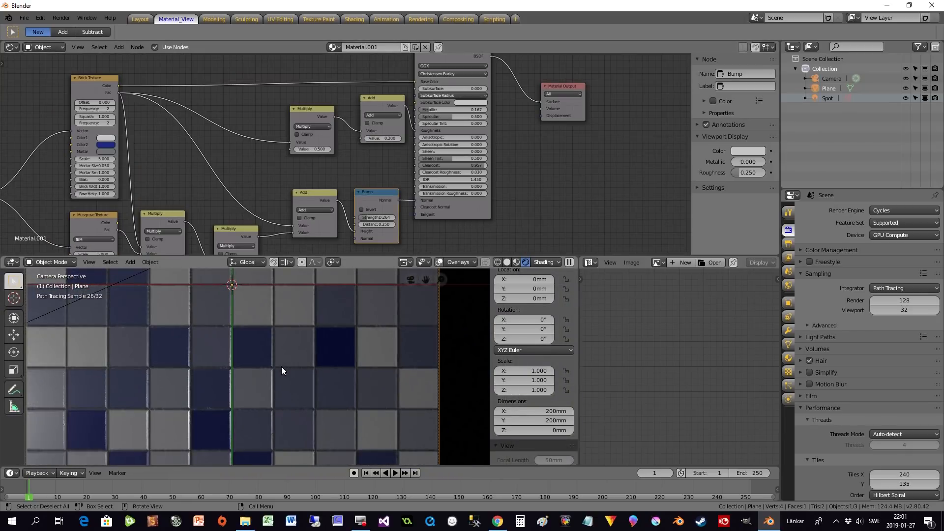
Examine the mortar joints across the plane, both up close and from farther out.
shift+middle_drag(281, 367, 355, 349)
scroll(330, 378, up, 5)
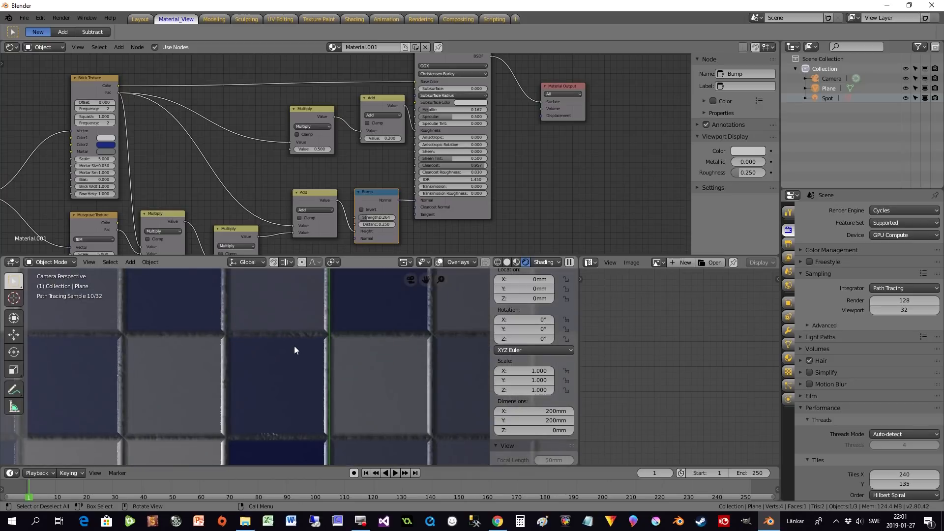
scroll(294, 348, up, 2)
scroll(326, 346, down, 3)
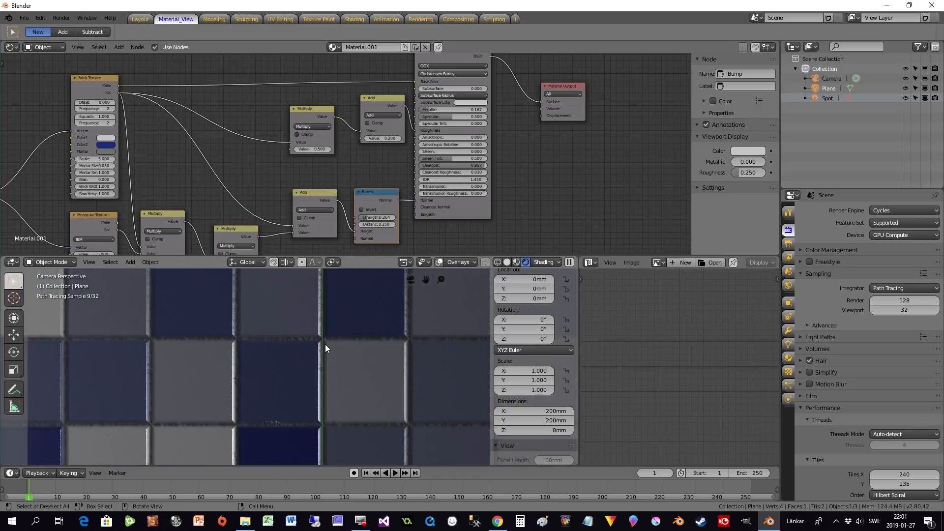
scroll(326, 344, down, 1)
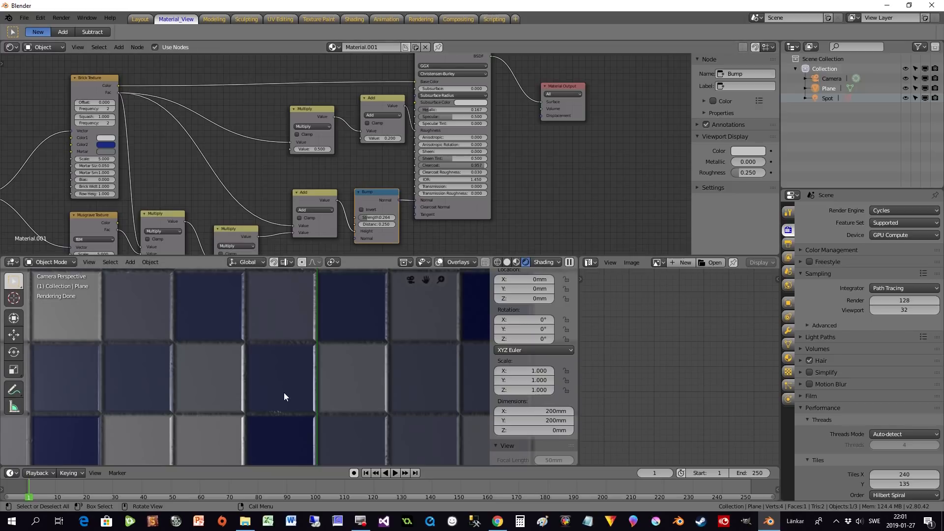
scroll(280, 403, up, 2)
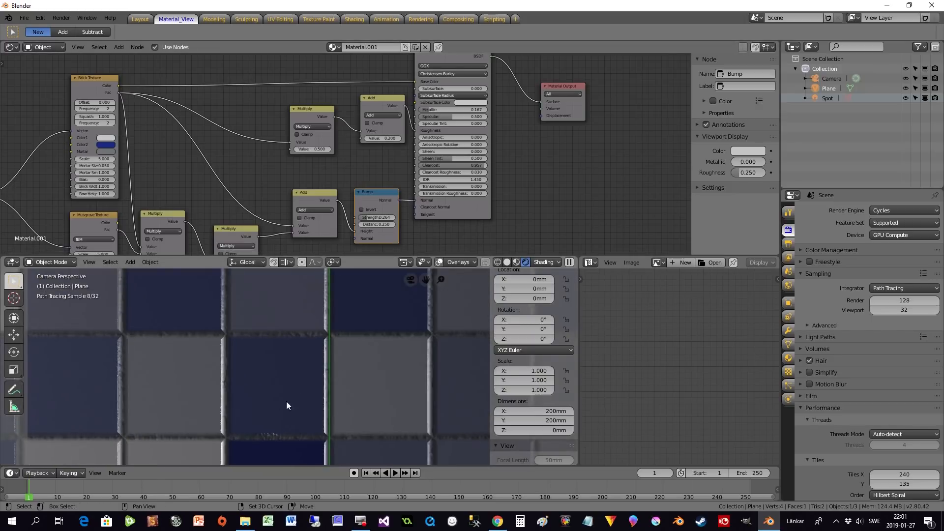
shift+middle_drag(286, 402, 312, 329)
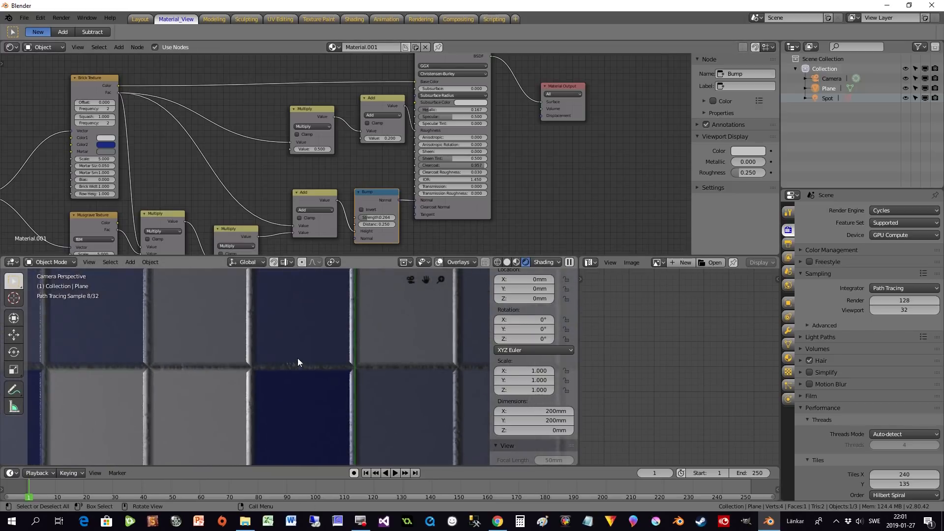
scroll(303, 370, down, 3)
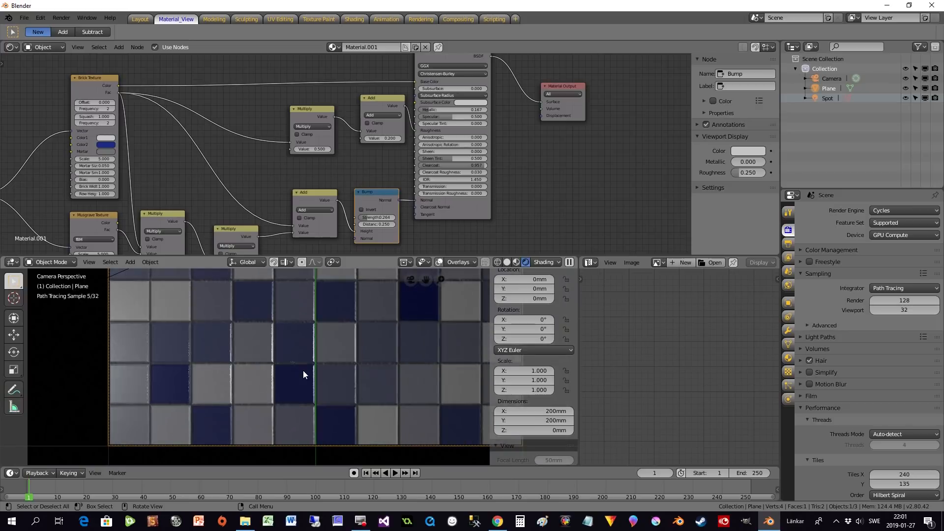
scroll(314, 367, up, 1)
shift+middle_drag(335, 358, 282, 392)
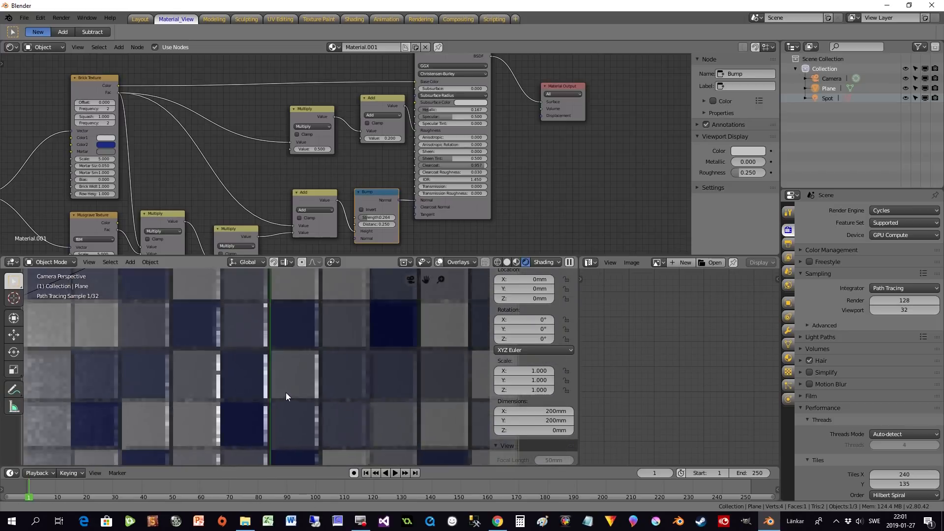
scroll(286, 362, up, 2)
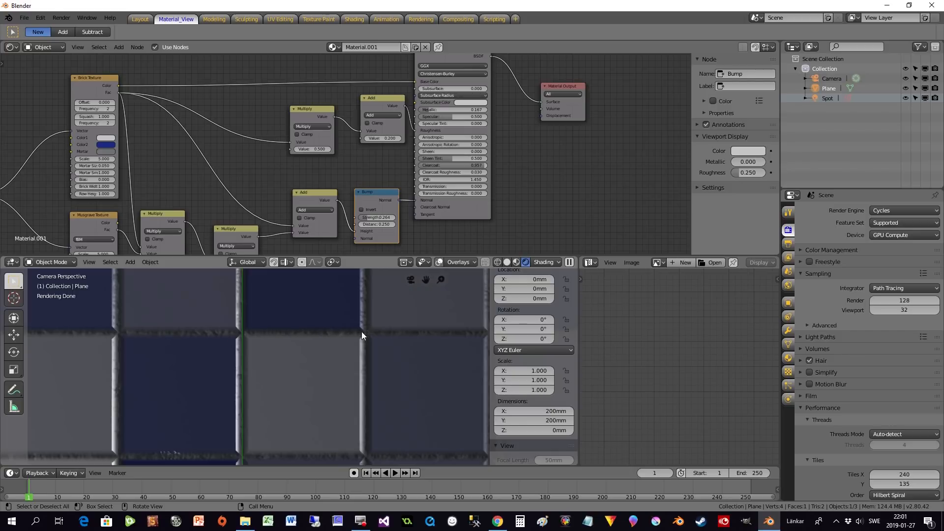
Set the second value of the Multiply node before the Add to 0.7.
middle_drag(339, 236, 388, 168)
drag(287, 201, 270, 200)
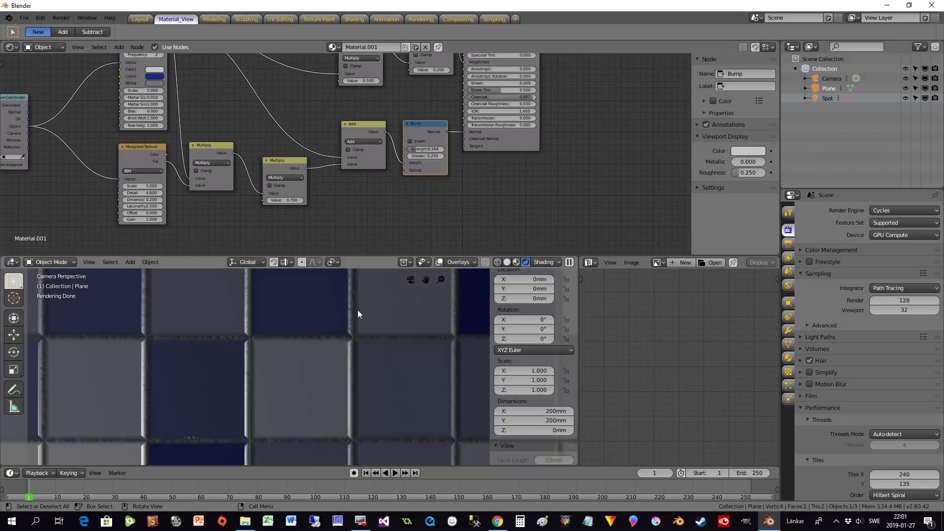
Set the Brick Texture's Mortar Size to 0.025, keeping the joints in close view.
middle_drag(228, 230, 559, 255)
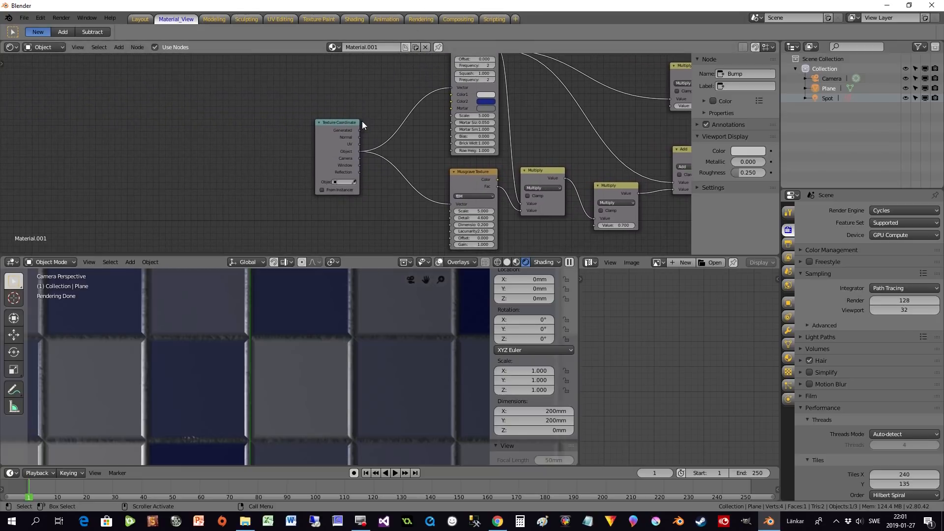
scroll(409, 133, up, 3)
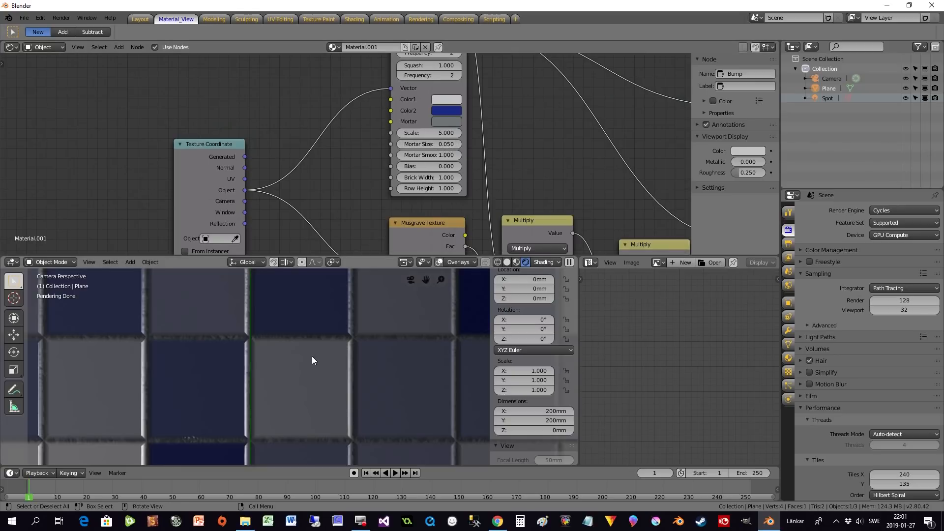
scroll(284, 346, up, 1)
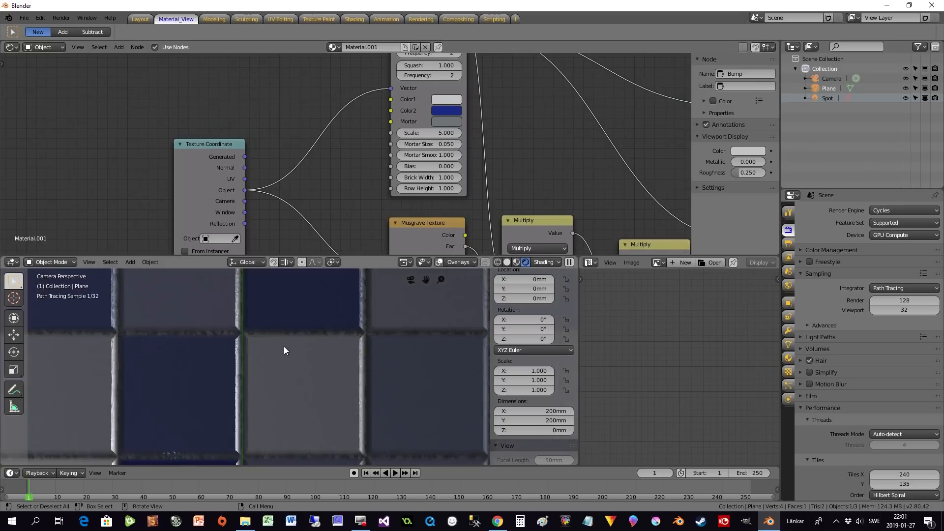
click(458, 144)
click(402, 144)
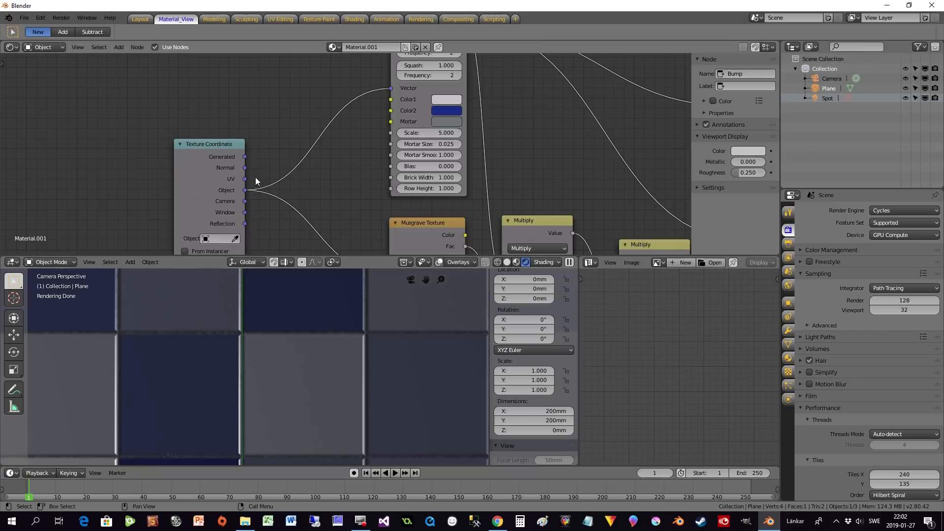
Move the Texture Coordinate node farther away from the Brick Texture to make room for new nodes.
drag(207, 147, 186, 213)
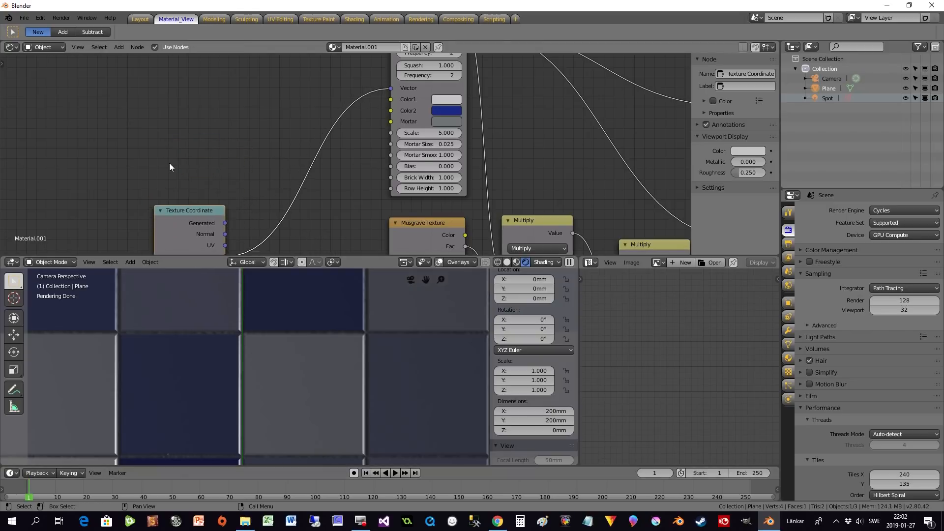
middle_drag(170, 163, 218, 163)
drag(269, 250, 68, 136)
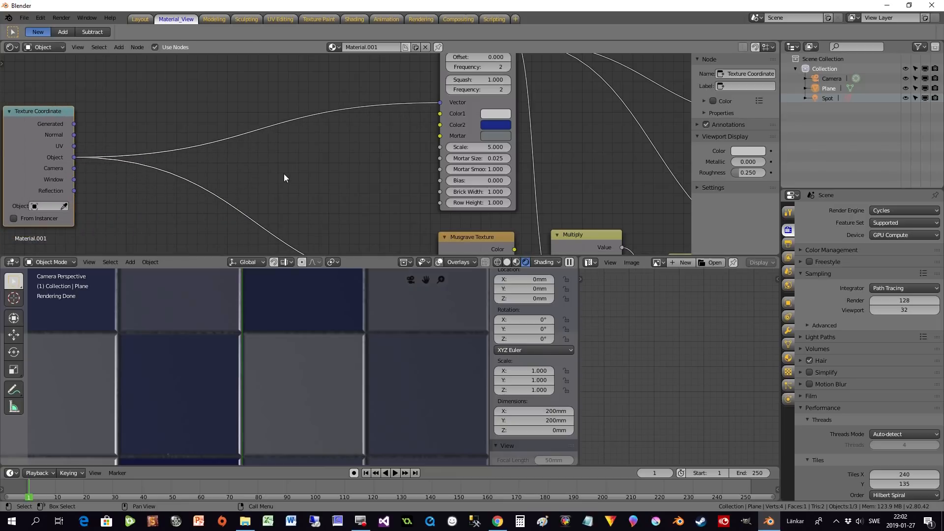
Add a Noise Texture between the Texture Coordinate and Brick Texture nodes and feed its Vector from the Object output.
key(shift+a)
mouse_move(271, 204)
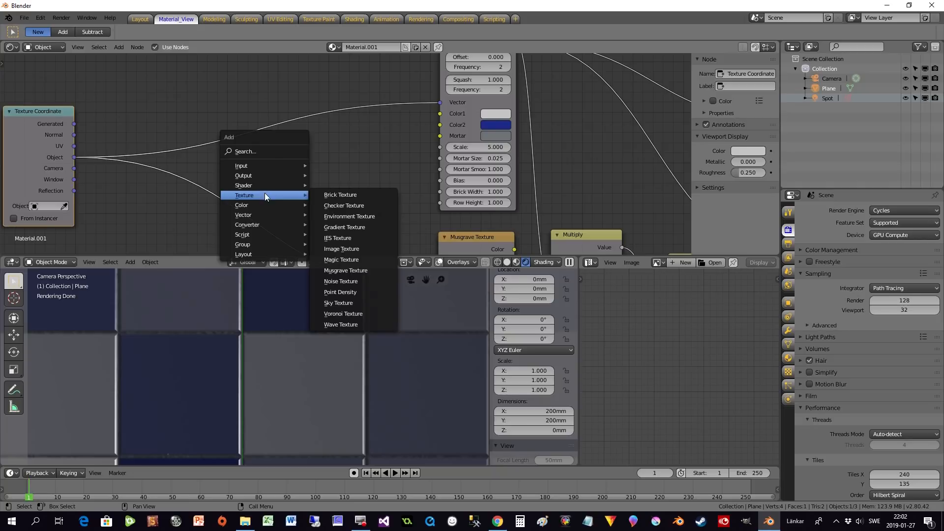
click(329, 281)
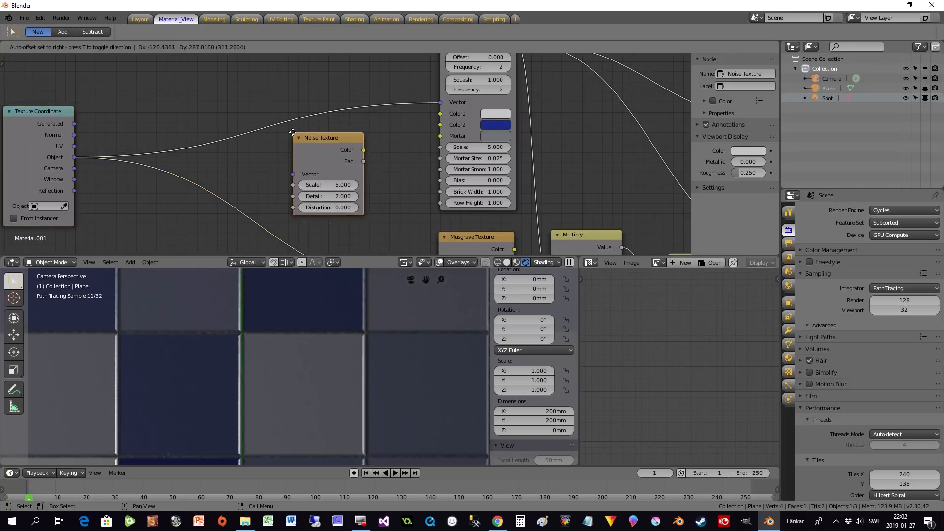
click(297, 131)
drag(72, 157, 296, 157)
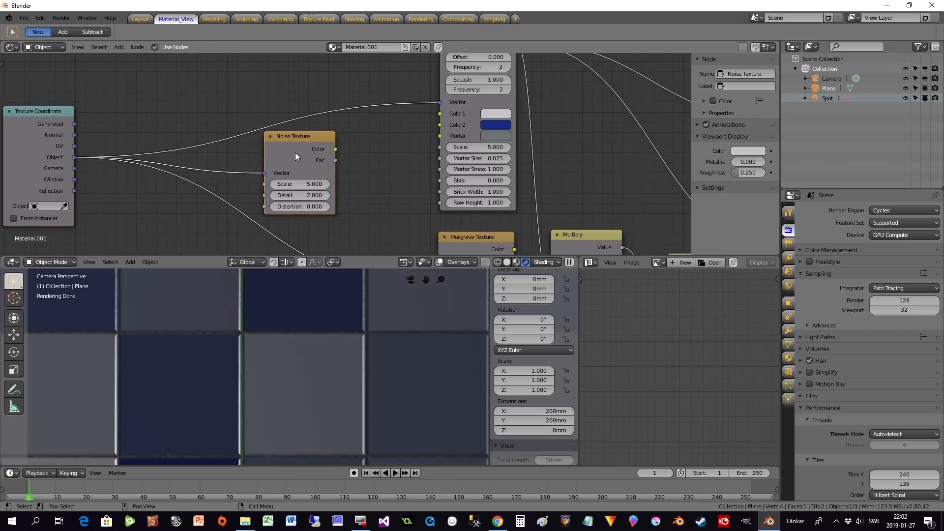
Duplicate a Multiply node beside the Noise Texture, connect the noise Fac to its first value, and space both nodes neatly.
click(587, 236)
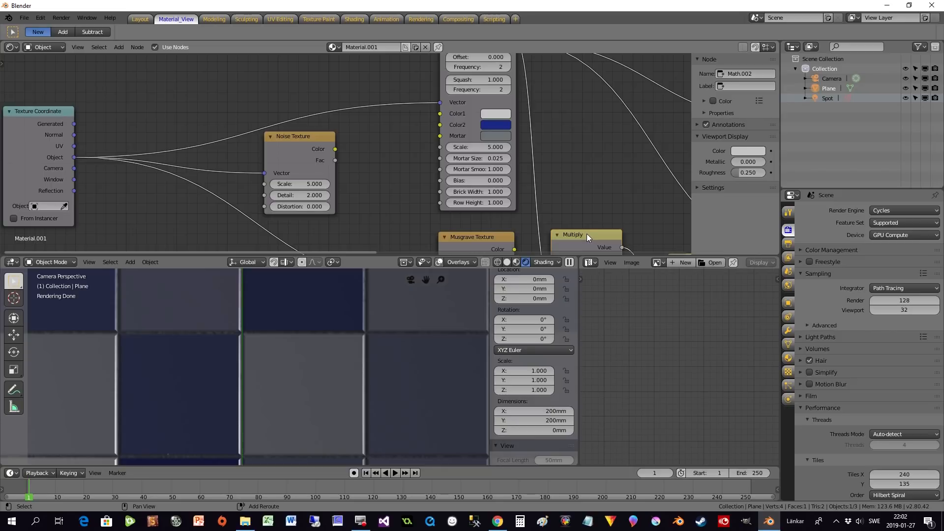
key(shift+d)
click(388, 139)
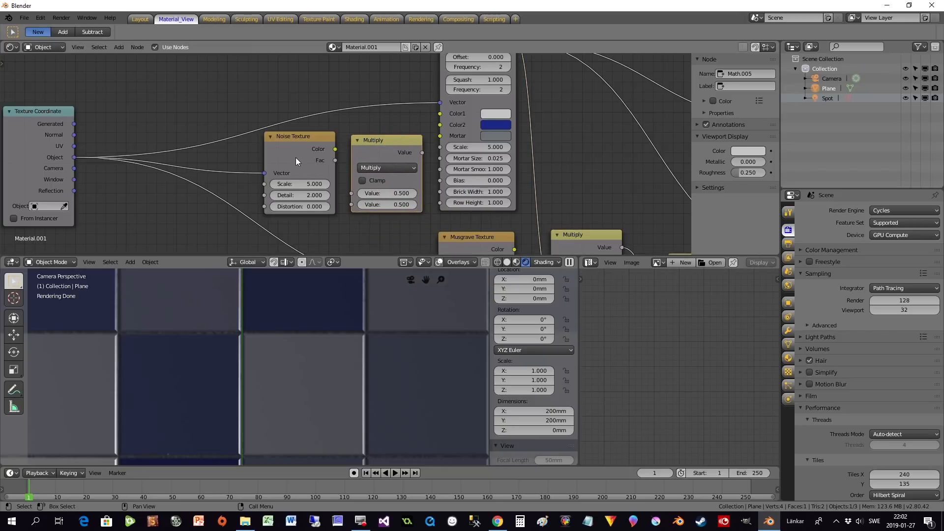
drag(333, 159, 356, 194)
drag(302, 160, 286, 161)
drag(372, 146, 362, 146)
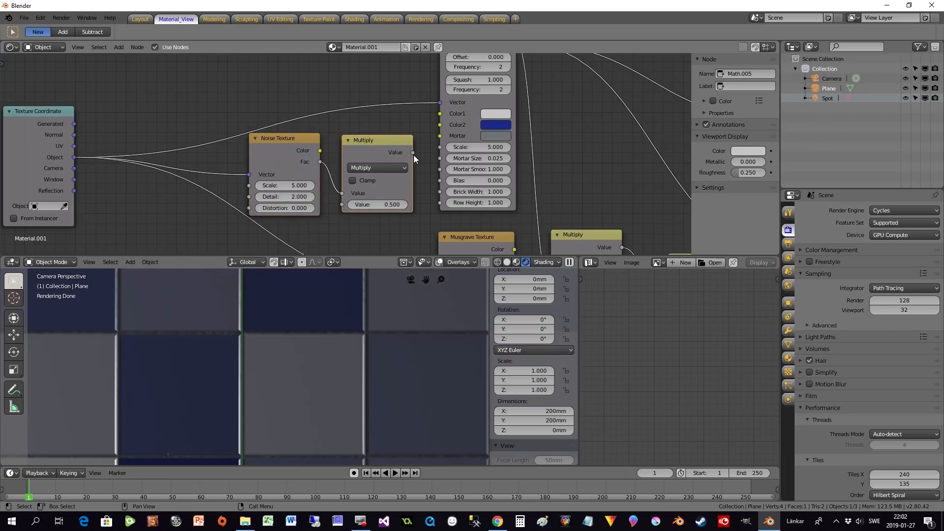
Connect the new Multiply node's output to the Brick Texture's Mortar Size and review the tiles.
drag(413, 152, 444, 162)
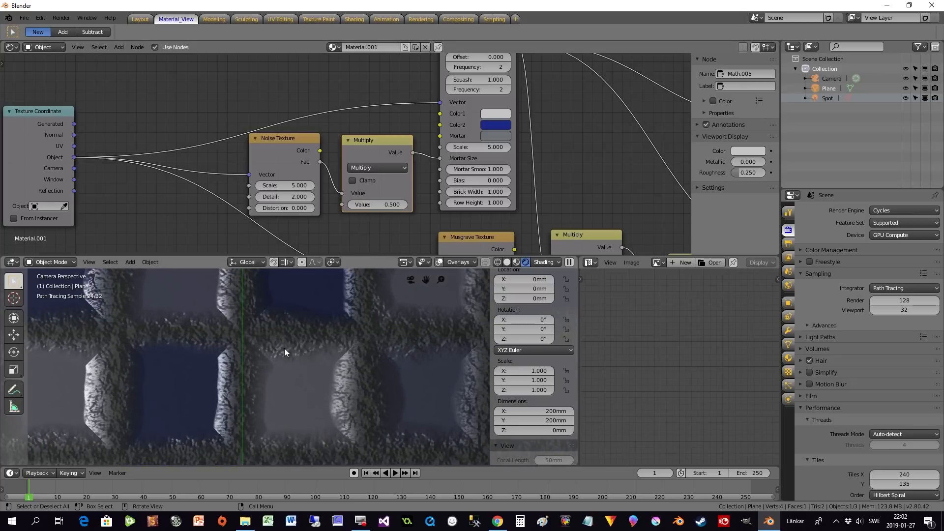
scroll(273, 398, down, 8)
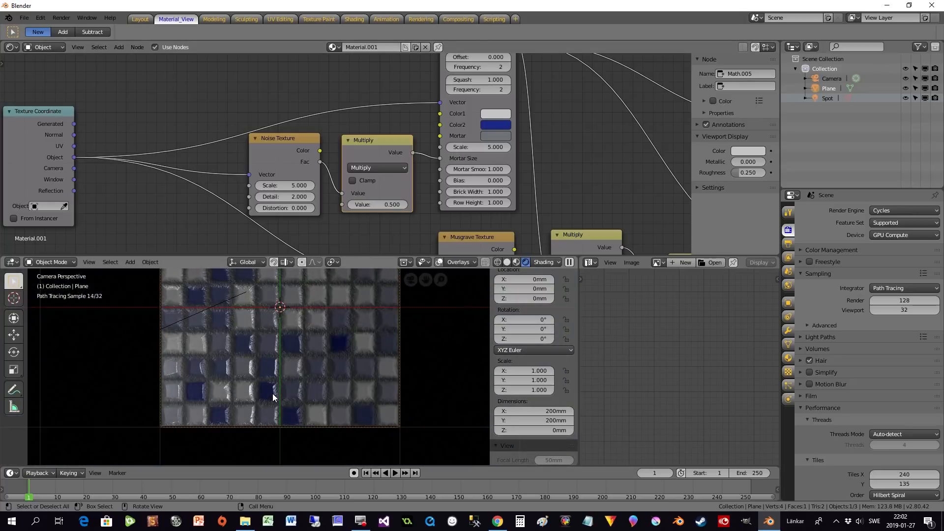
scroll(273, 397, up, 5)
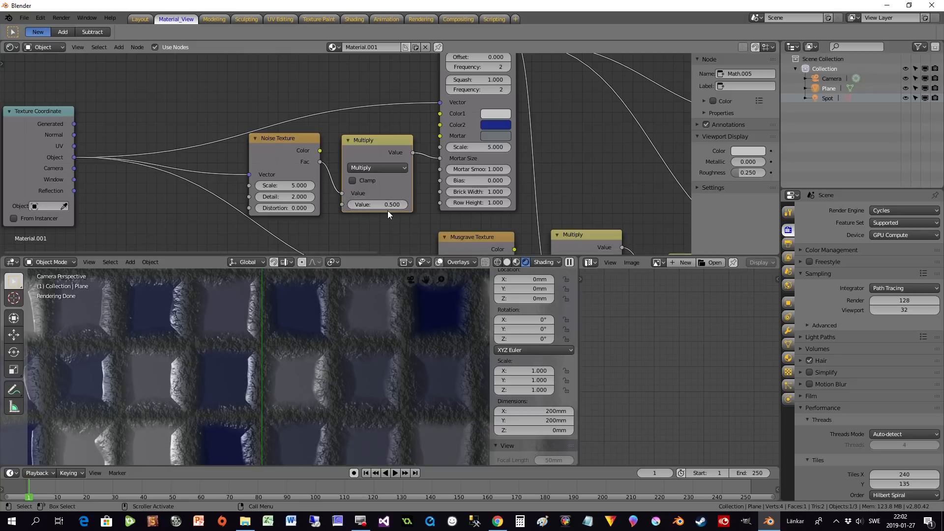
Set the second value of the Multiply node feeding Mortar Size to 0.05 and check the joints up close.
click(370, 207)
click(358, 204)
text(0)
key(Return)
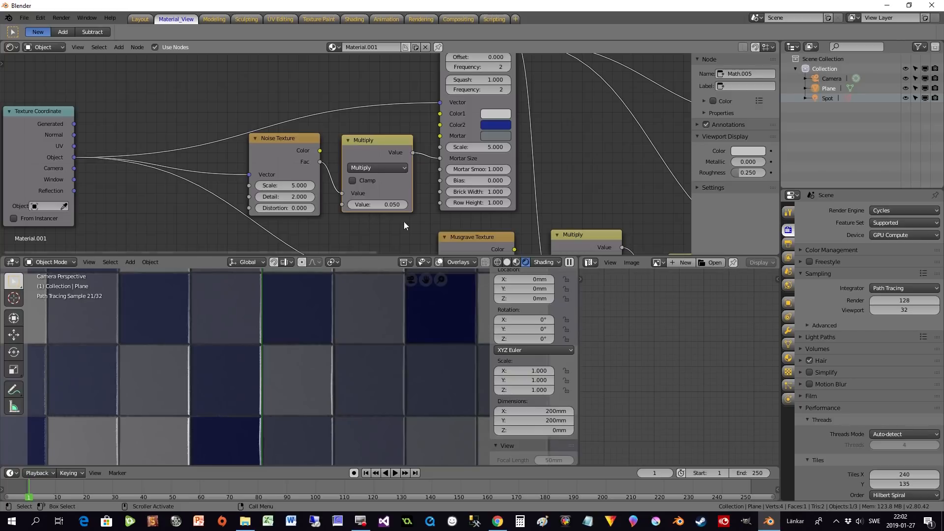
scroll(362, 398, up, 3)
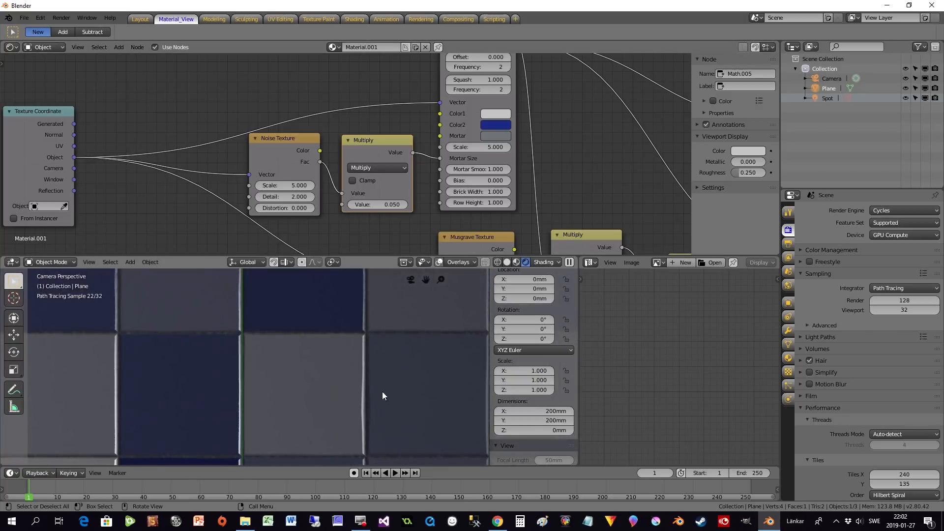
scroll(328, 404, down, 2)
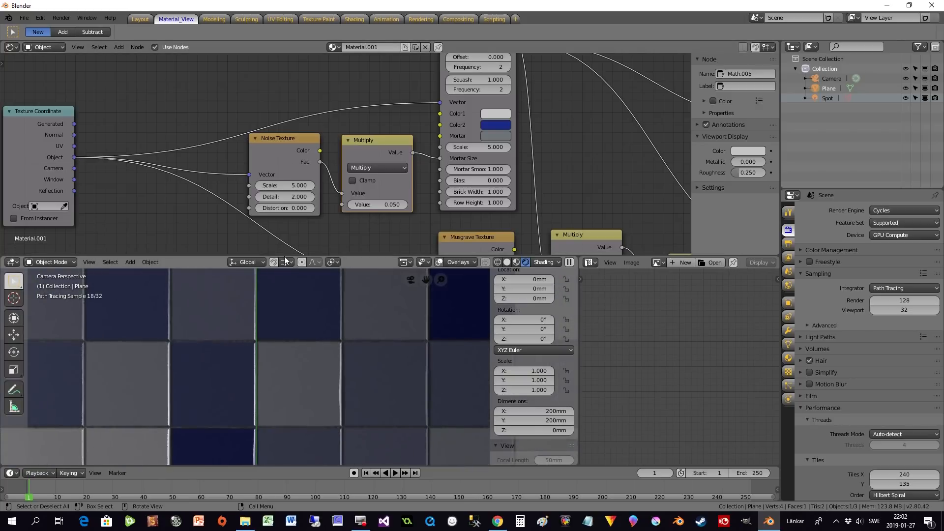
Set the Noise Texture's Scale to 12.2, Detail to 5.7 and Distortion to 0.1, and nudge the adjacent Multiply node upward.
drag(285, 186, 313, 197)
scroll(287, 218, up, 2)
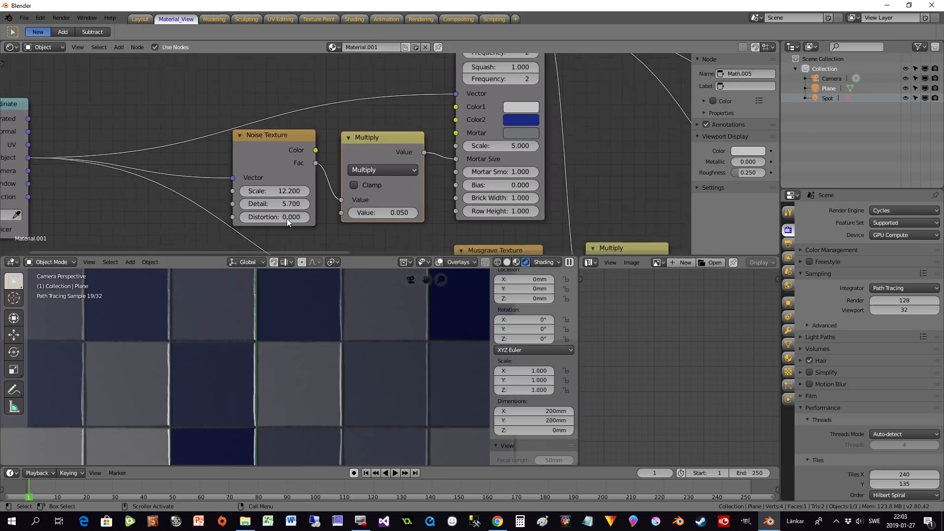
click(304, 222)
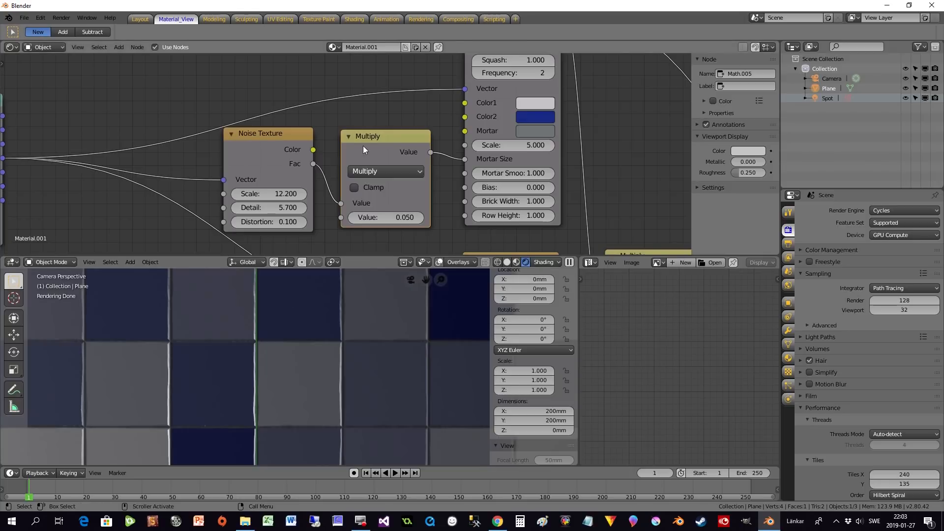
drag(362, 146, 365, 138)
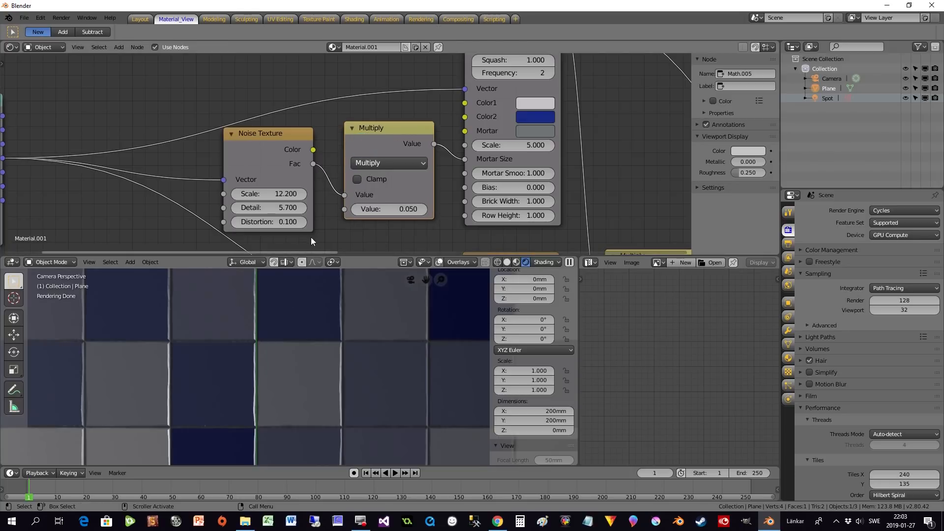
Set the second value of the Multiply node feeding Mortar Size to 0.065.
click(426, 209)
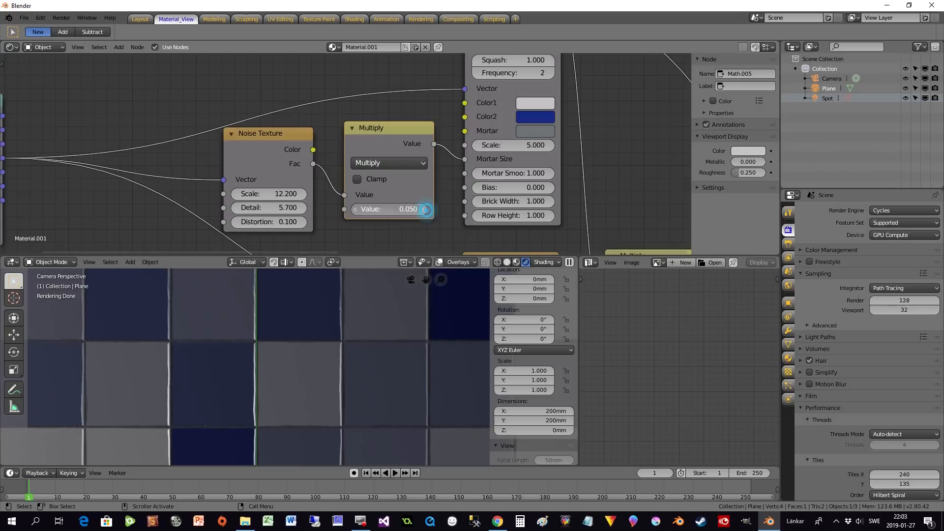
click(355, 209)
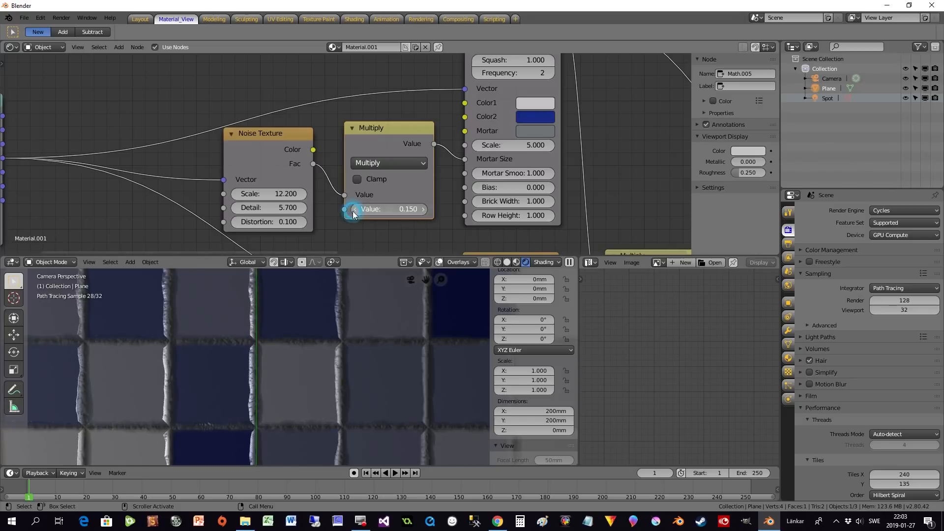
click(398, 211)
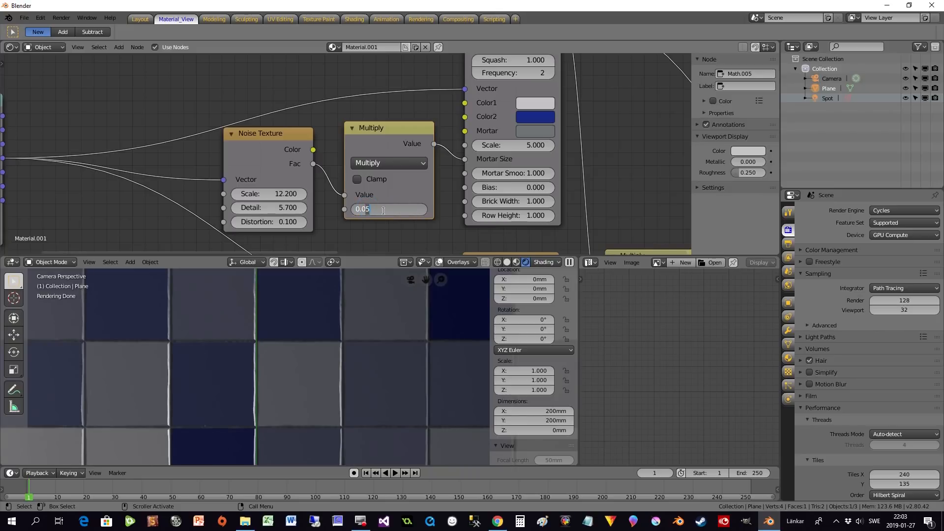
key(Return)
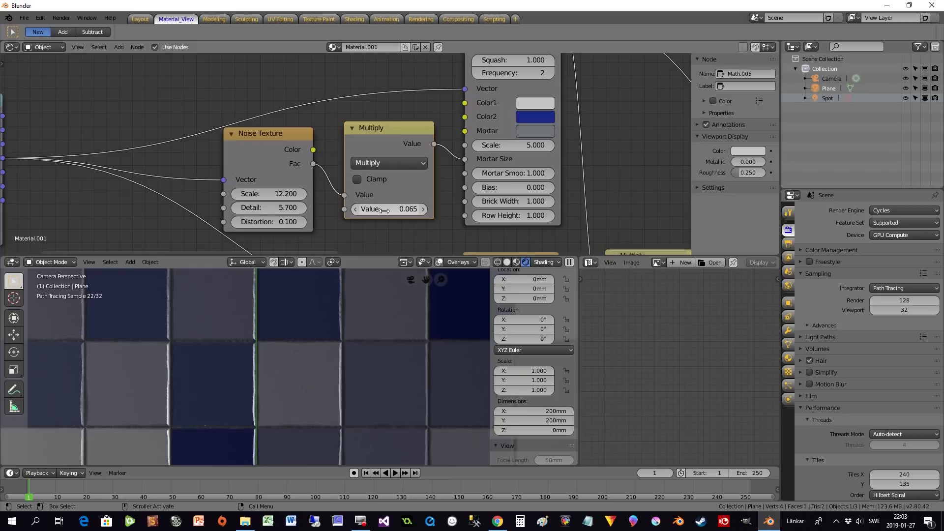
Set the Noise Texture's Scale to 10.7 and its Detail to 5.8.
scroll(318, 353, down, 1)
mouse_move(285, 194)
mouse_down()
mouse_move(276, 195)
mouse_move(285, 208)
mouse_up()
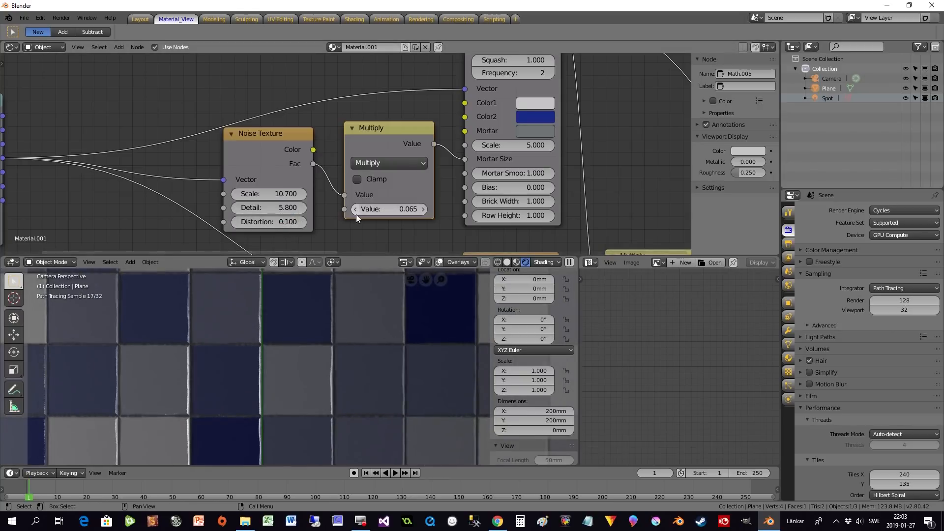
Examine the shape of the mortar joints in the rendered viewport, both close up and from farther away.
scroll(357, 217, down, 1)
middle_drag(405, 226, 300, 212)
scroll(356, 212, down, 1)
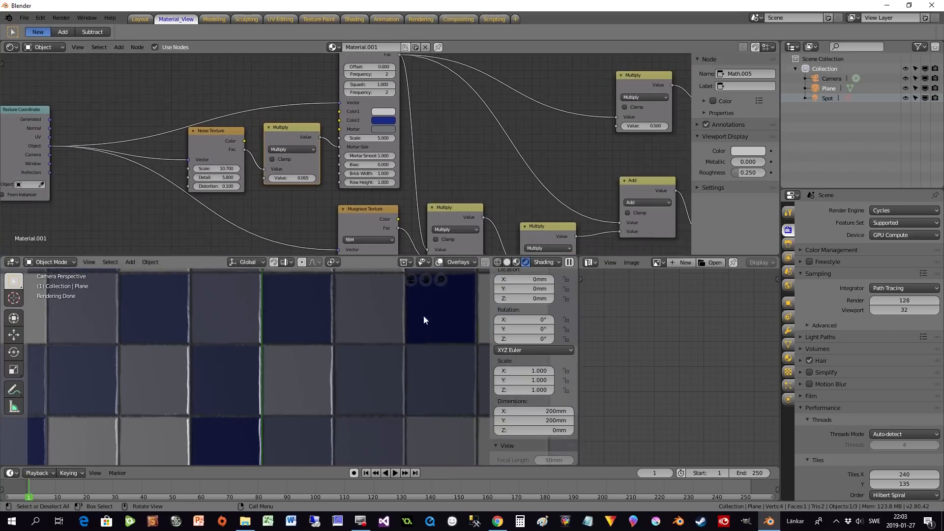
scroll(424, 345, up, 3)
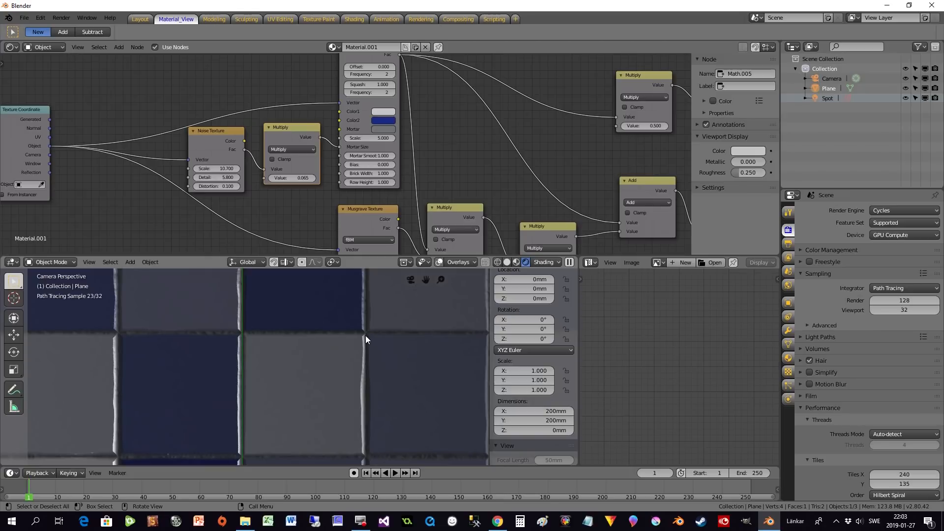
scroll(365, 337, down, 3)
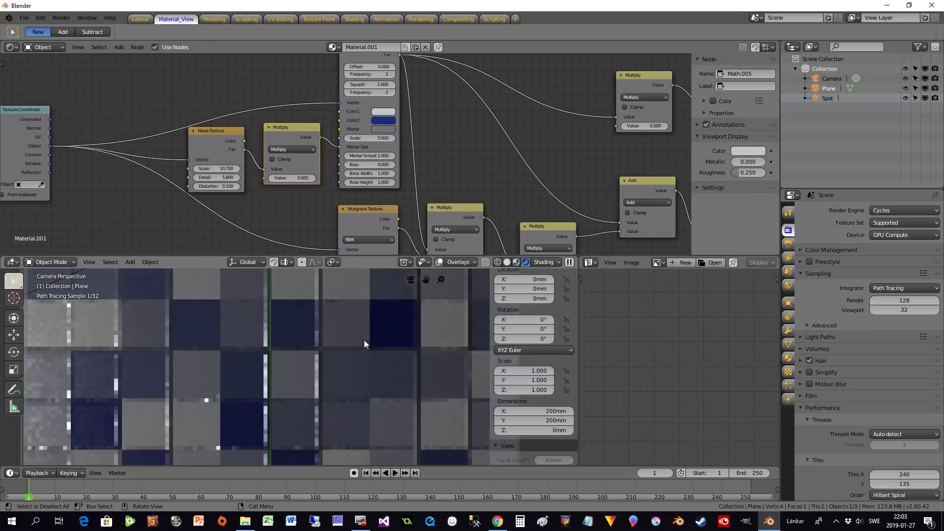
scroll(373, 378, up, 2)
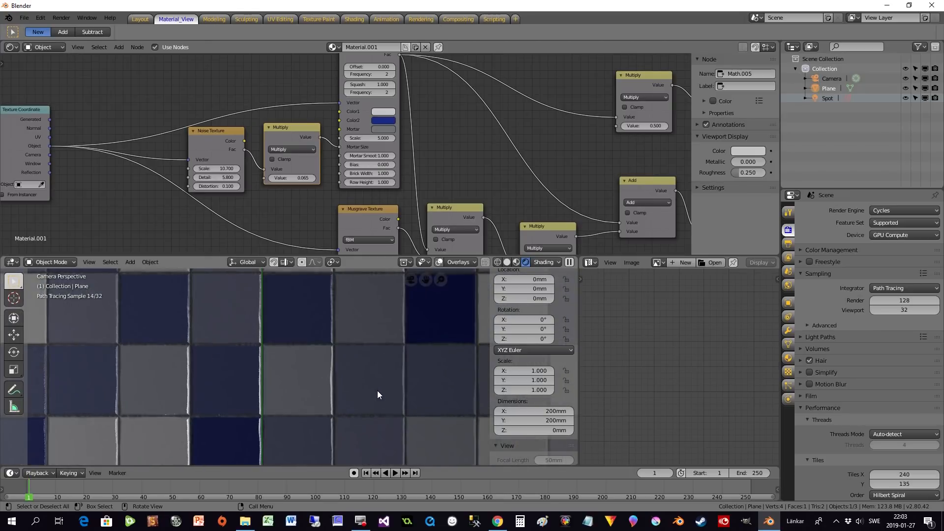
shift+middle_drag(377, 391, 326, 320)
scroll(360, 386, up, 3)
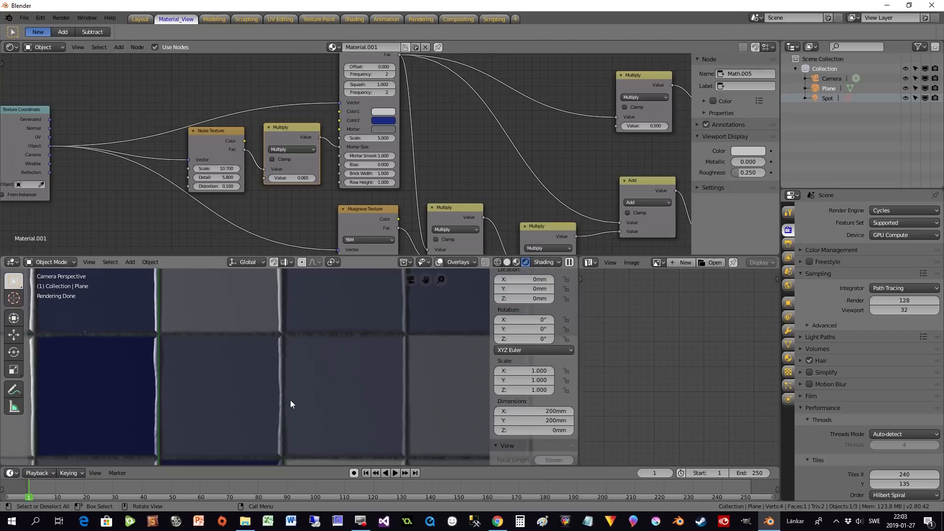
Try the Brick Texture's Fac as the Principled BSDF's Base Color, and reconnect the Color output in its place.
scroll(449, 163, down, 4)
middle_drag(451, 159, 354, 214)
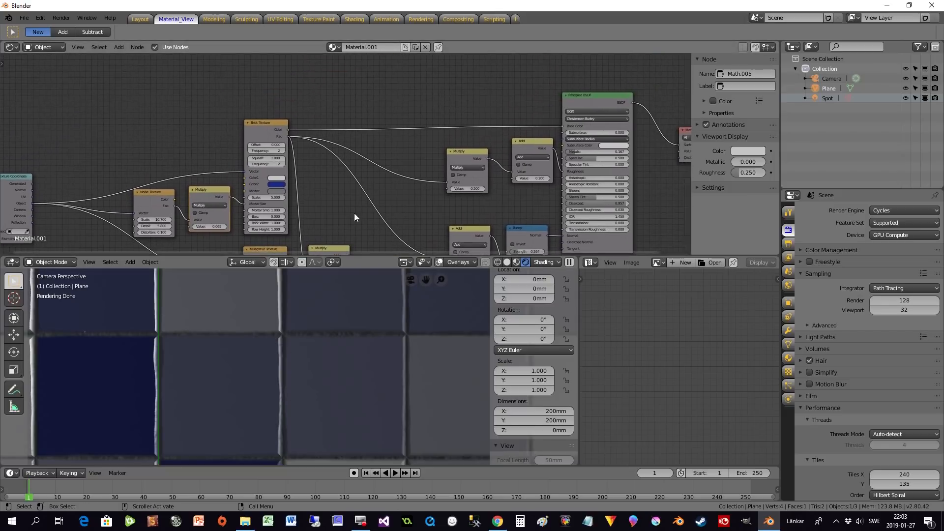
mouse_move(561, 129)
mouse_down()
mouse_move(317, 120)
mouse_move(563, 127)
mouse_up()
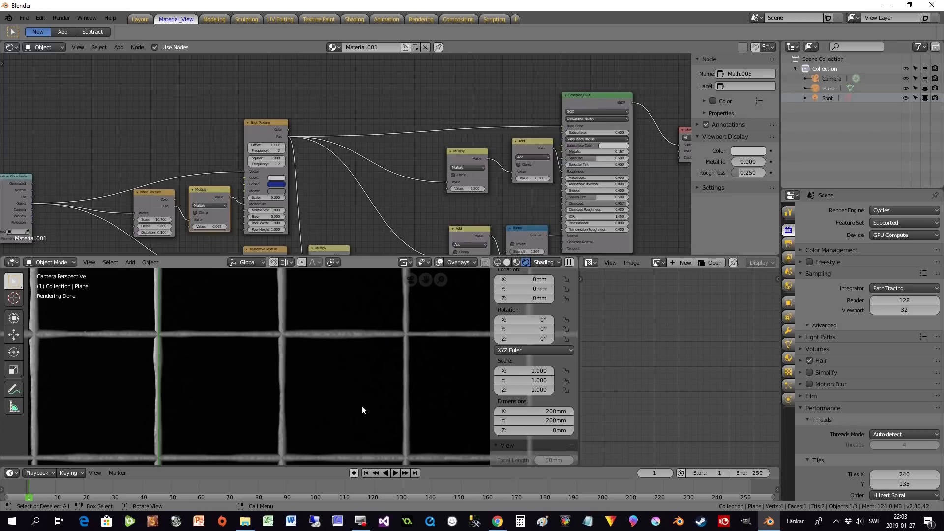
mouse_move(561, 128)
mouse_down()
mouse_move(553, 120)
mouse_move(290, 125)
mouse_move(563, 126)
mouse_up()
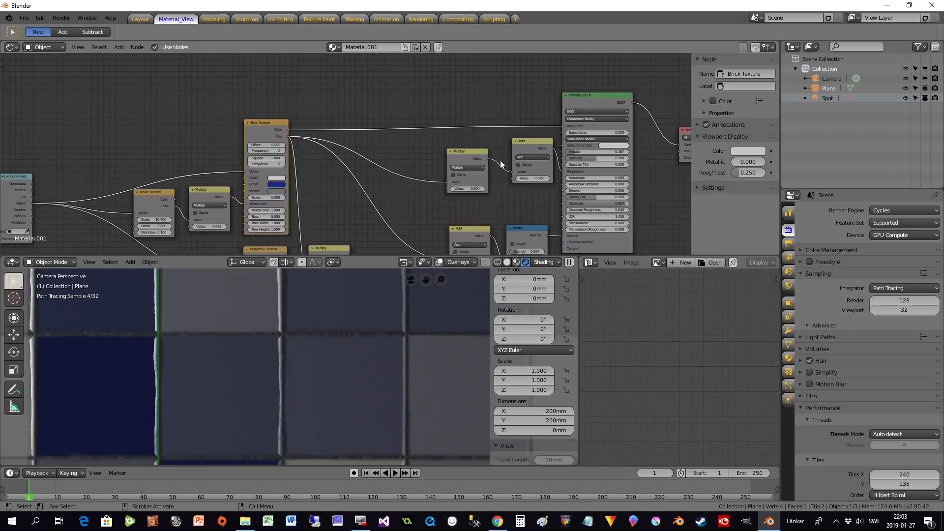
Lighten the Brick Texture's Mortar color to a brighter gray.
middle_drag(387, 221, 430, 107)
scroll(377, 116, up, 3)
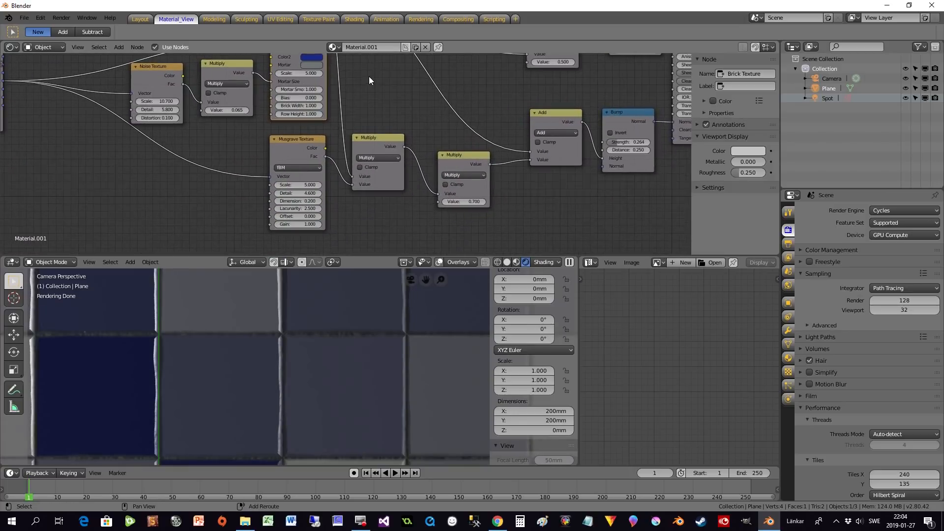
middle_drag(370, 77, 386, 150)
scroll(386, 152, up, 3)
click(323, 139)
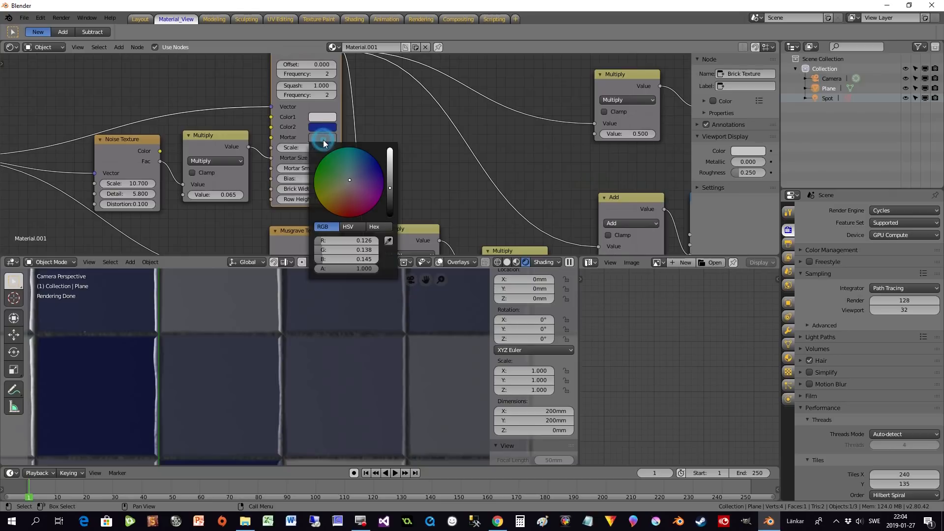
drag(390, 188, 390, 168)
scroll(442, 187, down, 2)
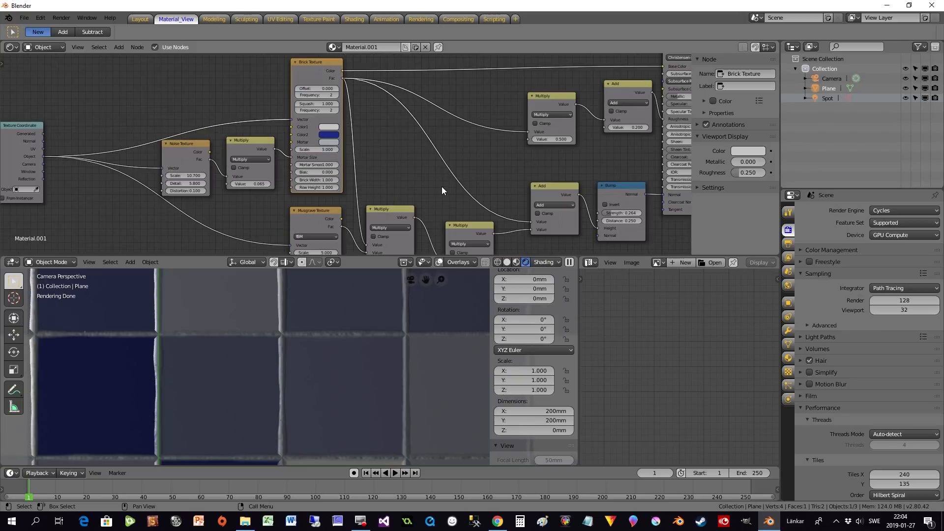
Enable Invert on the Bump node, comparing the tile joints with and without it.
click(568, 197)
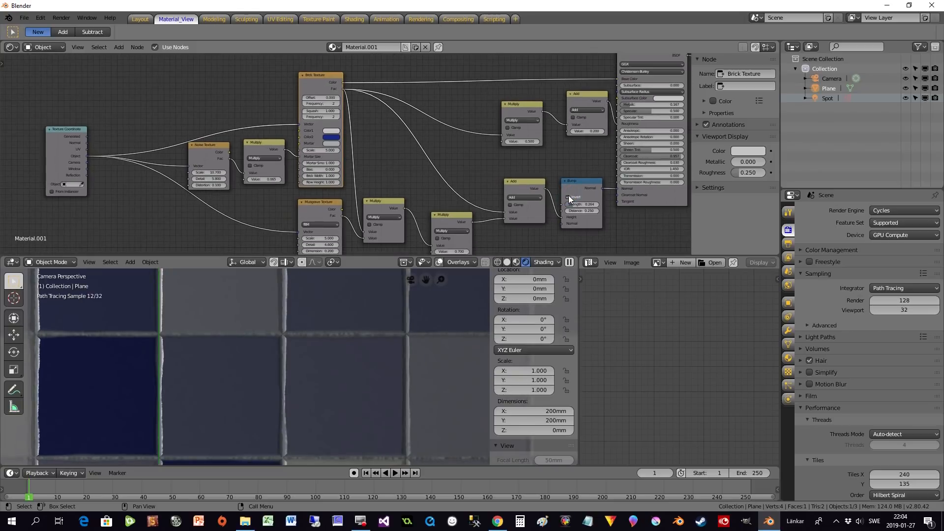
click(568, 196)
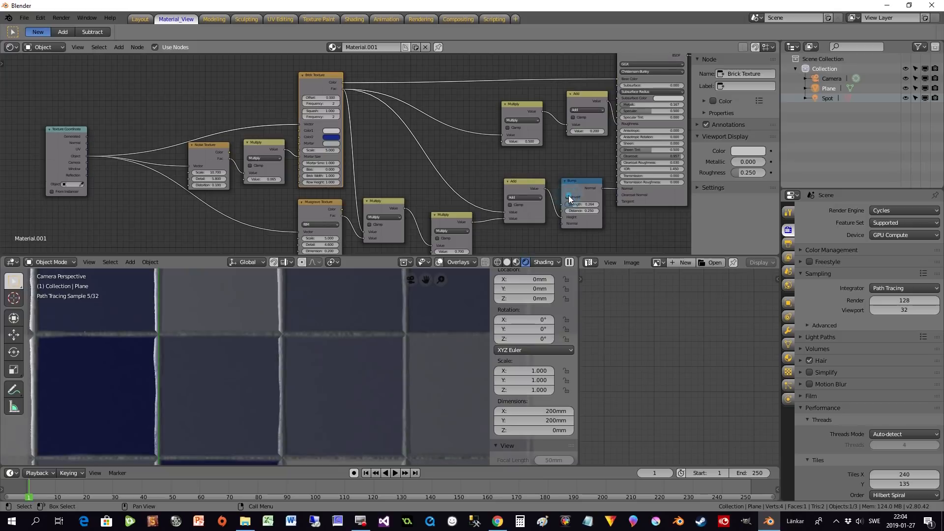
click(569, 196)
scroll(403, 359, down, 4)
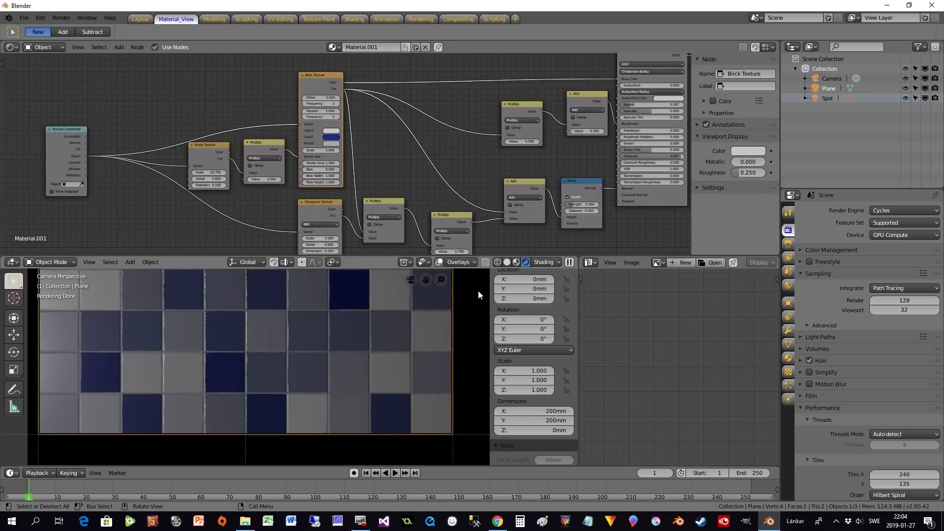
click(566, 196)
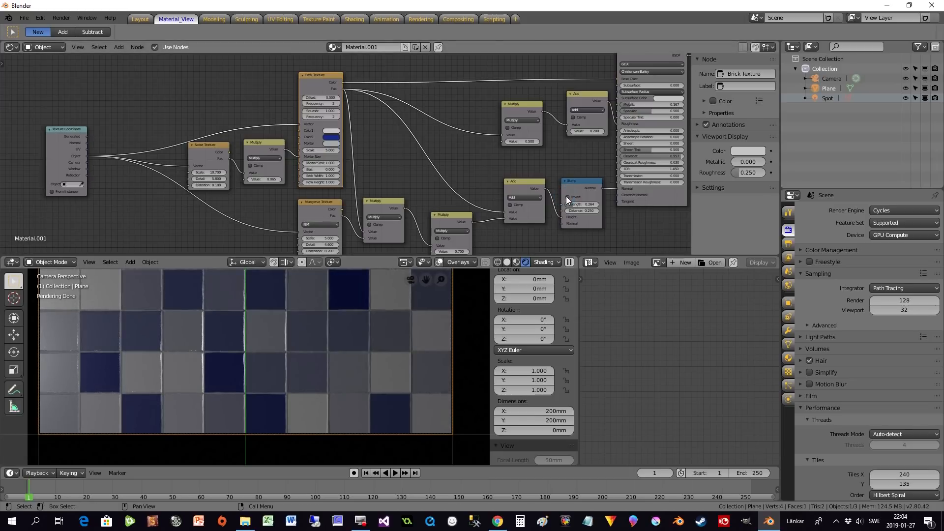
click(565, 197)
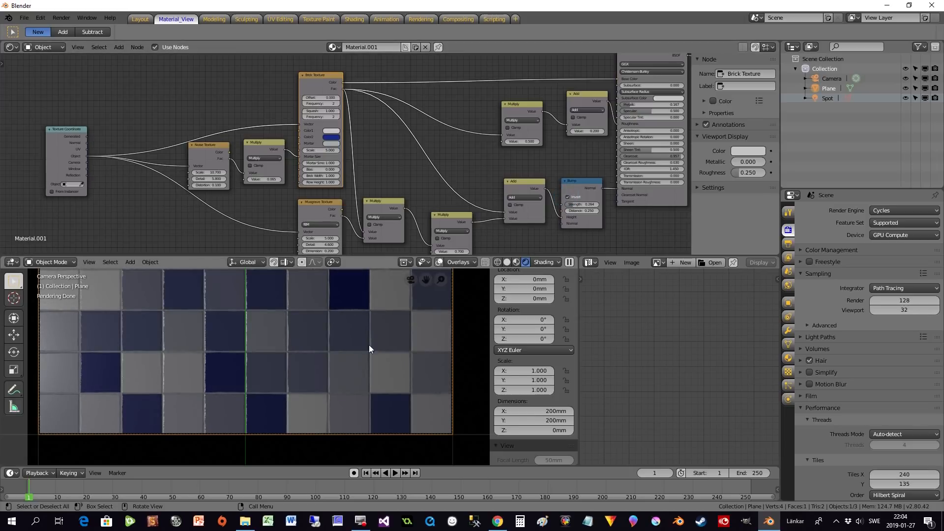
scroll(353, 346, up, 3)
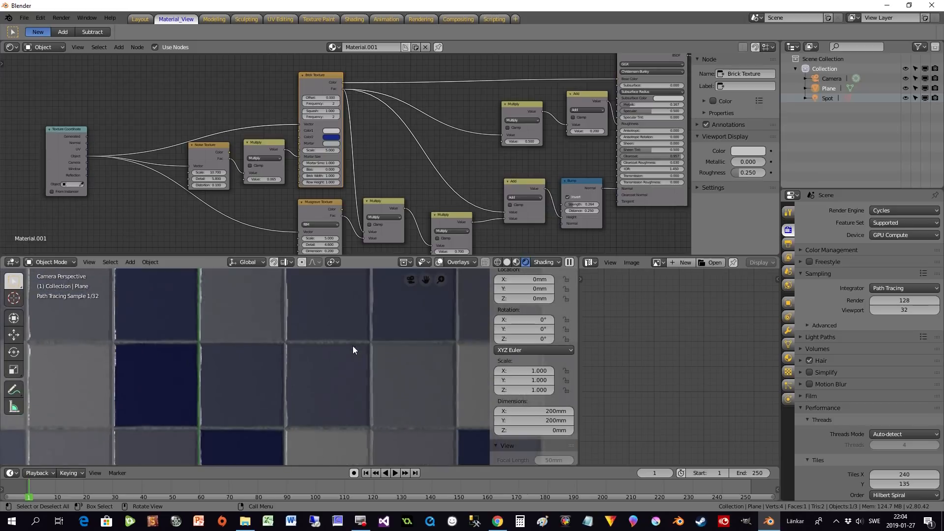
scroll(351, 341, down, 1)
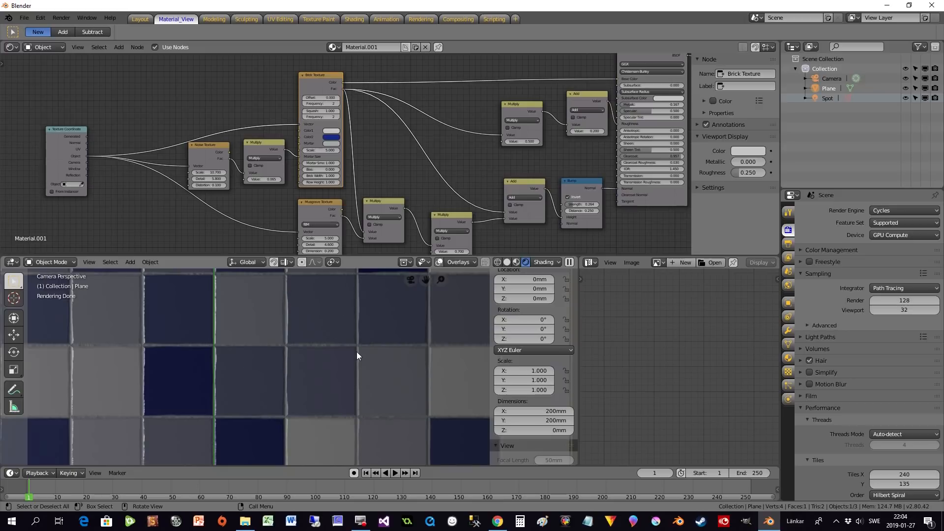
Try a Scale of 100.4 on the Noise Texture and check the joints across the tiles.
scroll(181, 192, up, 1)
drag(173, 178, 248, 178)
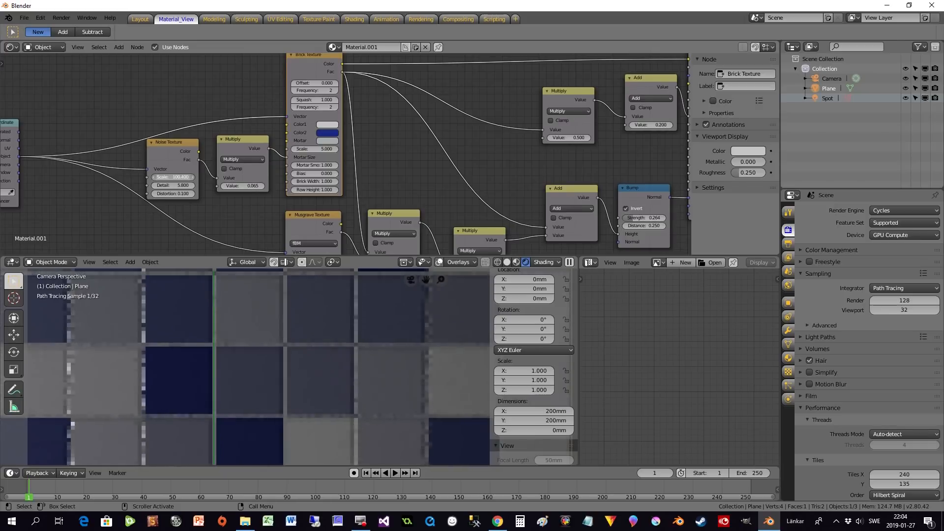
scroll(301, 383, down, 2)
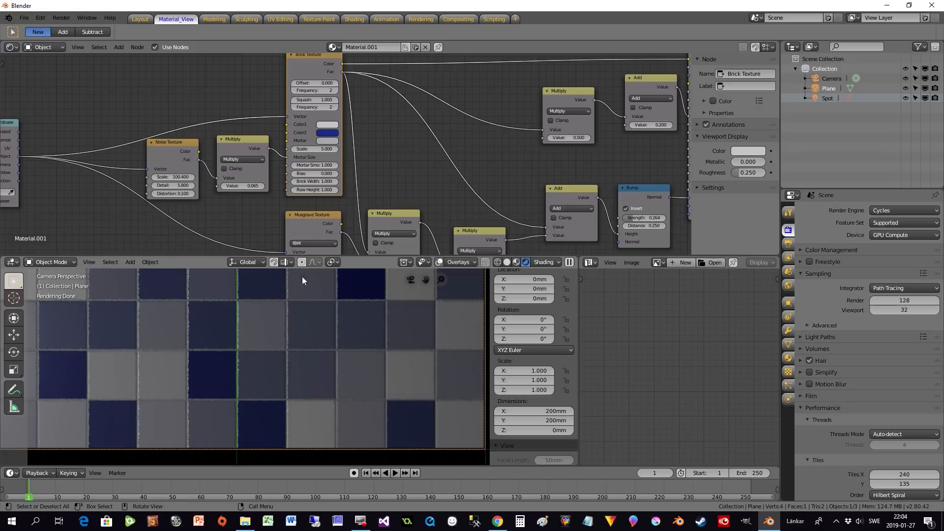
Set the Noise Texture's Scale to 16.4 and check the joint edges up close.
drag(194, 177, 82, 178)
scroll(311, 383, down, 2)
scroll(280, 336, up, 1)
scroll(282, 335, up, 3)
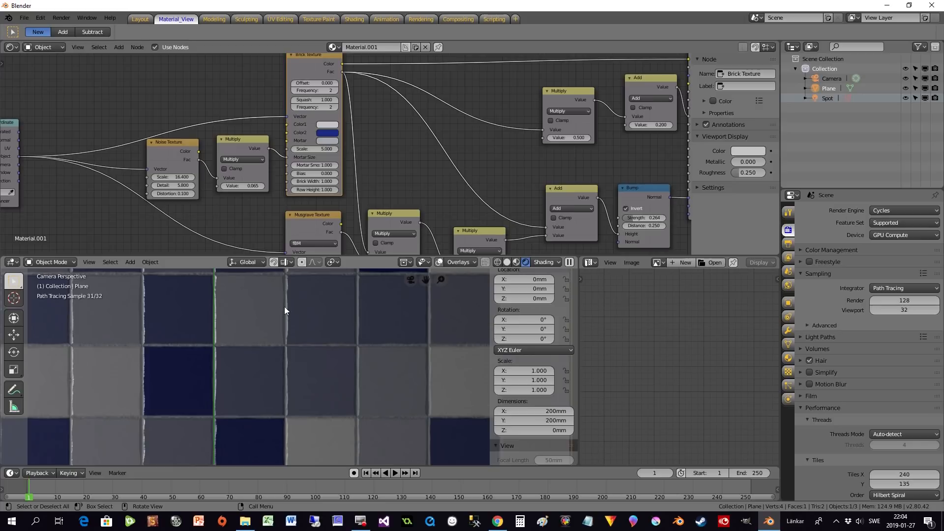
scroll(294, 305, up, 2)
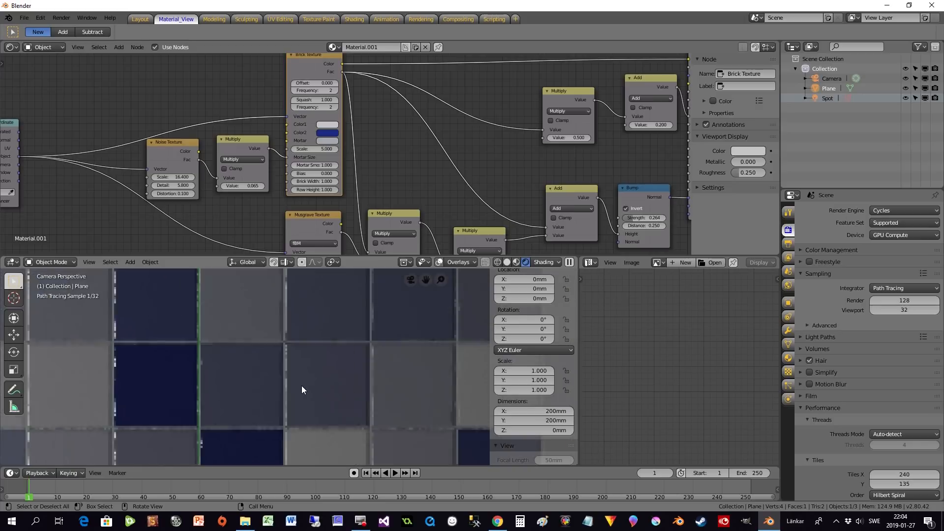
Inspect the mortar joints around the plane's center at several distances in the rendered viewport.
scroll(318, 388, down, 3)
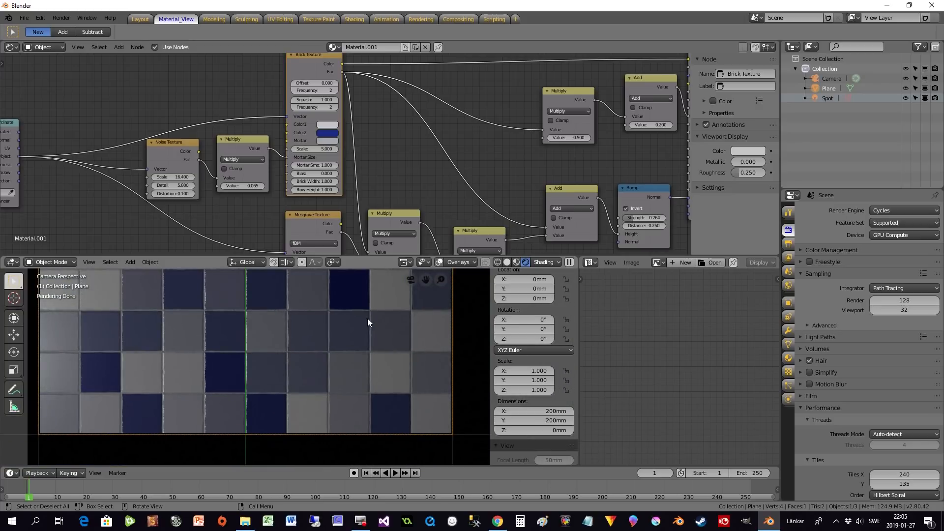
shift+middle_drag(367, 317, 382, 401)
scroll(353, 411, up, 2)
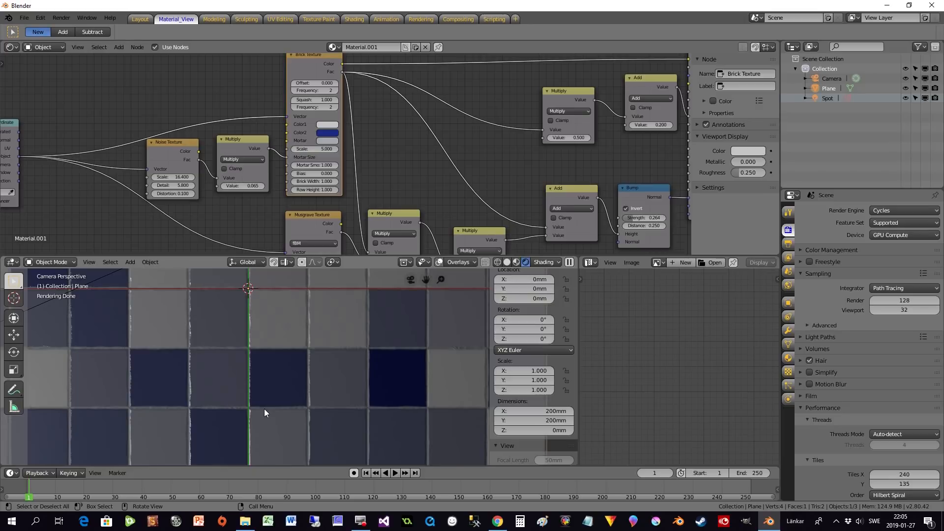
scroll(264, 412, down, 2)
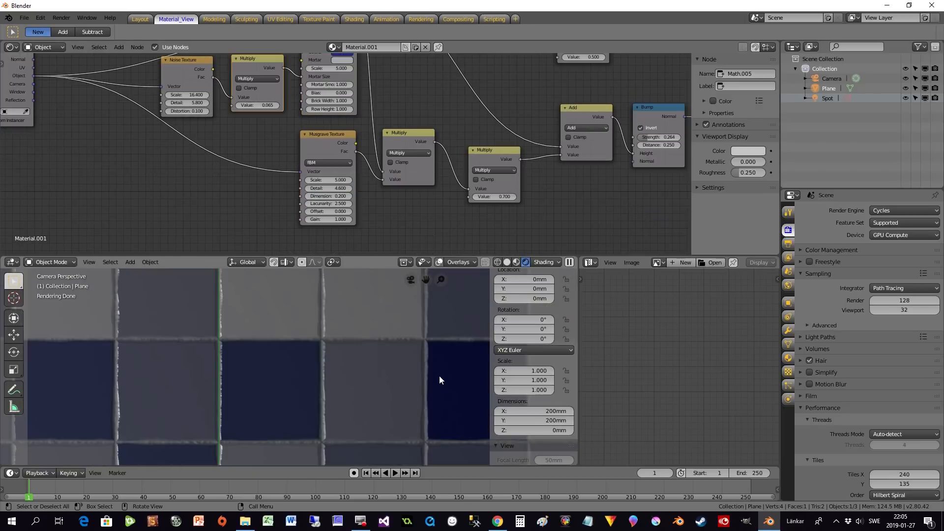
scroll(407, 387, down, 3)
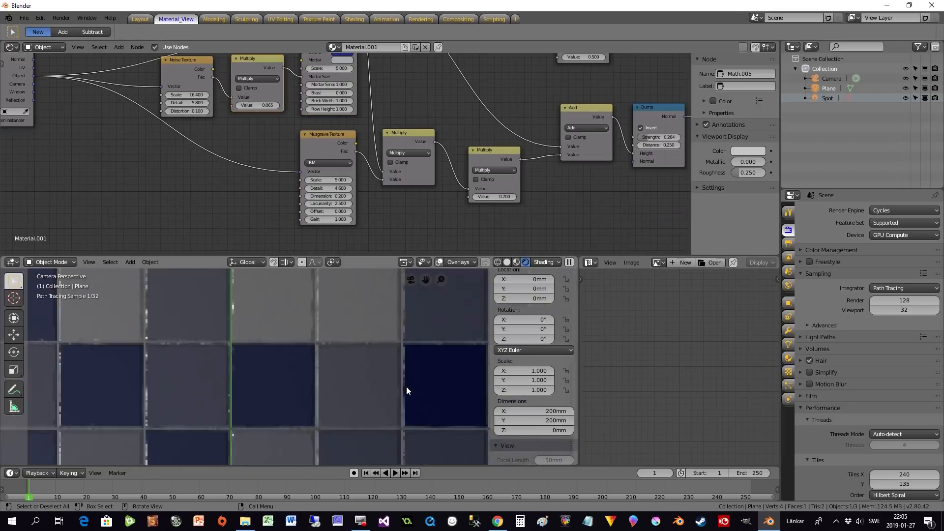
scroll(358, 404, up, 2)
scroll(357, 404, down, 2)
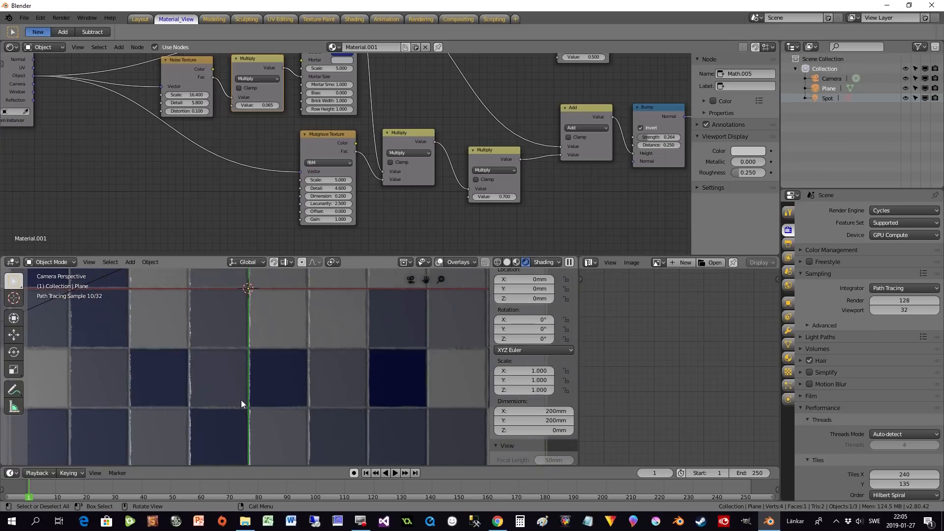
scroll(162, 366, down, 1)
scroll(166, 367, down, 1)
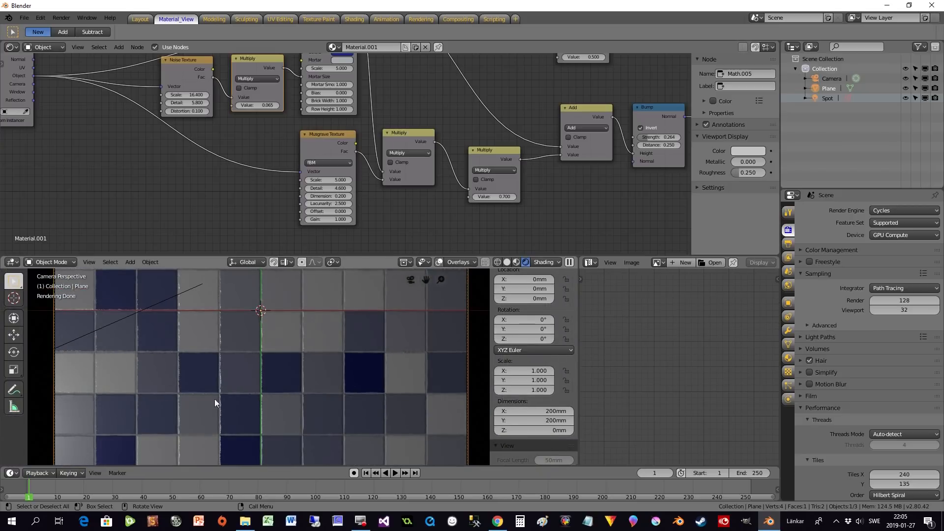
Add a Voronoi Texture node below the Musgrave Texture node.
middle_drag(468, 220, 455, 182)
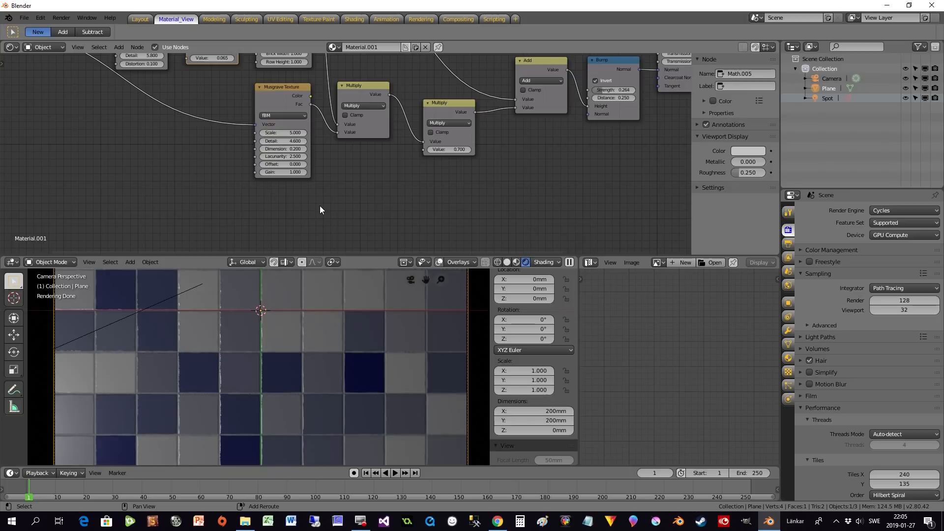
key(shift+a)
mouse_move(319, 206)
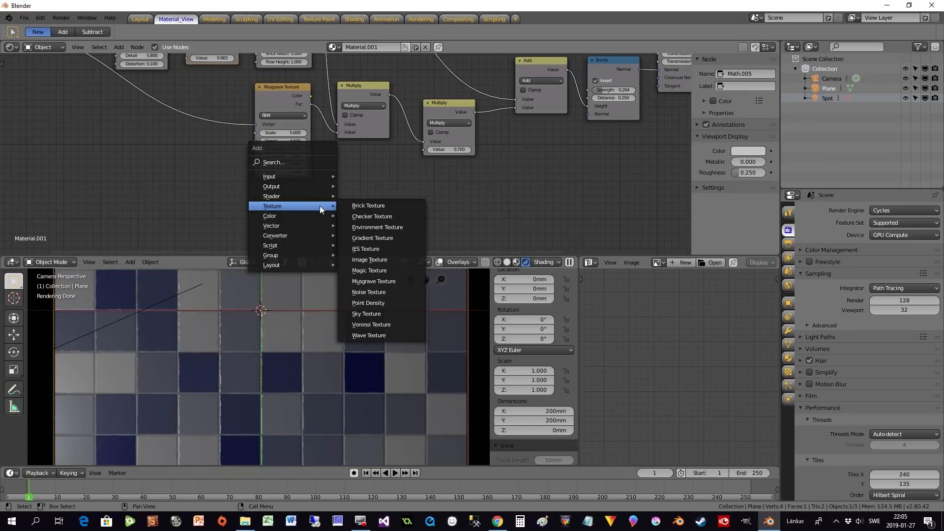
click(393, 325)
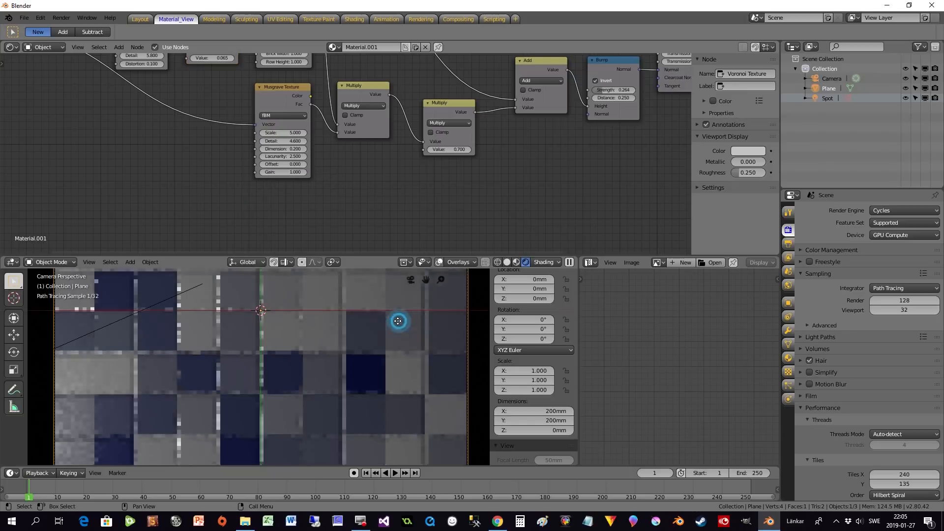
click(260, 197)
Lower the Texture Coordinate node, connect its Object output to the Voronoi Texture's Vector, and shift the Voronoi node slightly aside.
scroll(456, 193, down, 2)
scroll(264, 205, down, 2)
drag(190, 72, 133, 154)
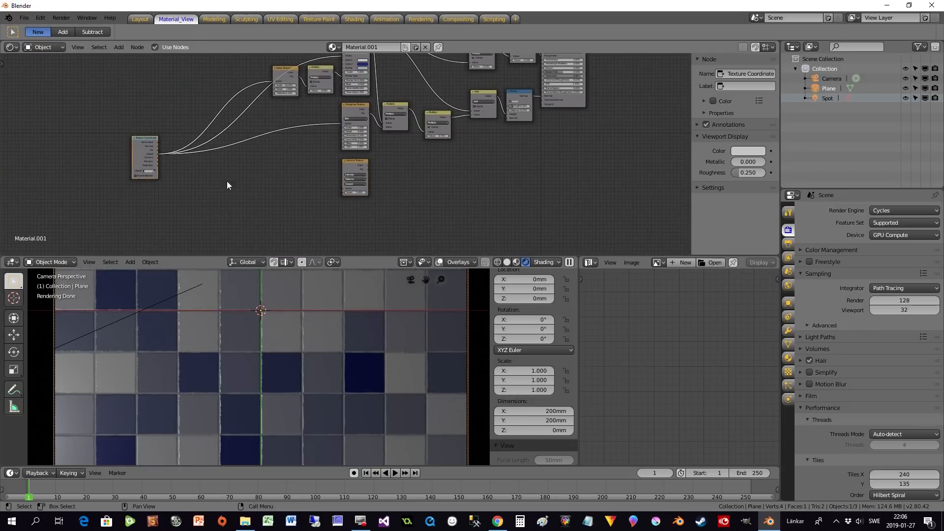
scroll(267, 204, up, 2)
scroll(267, 209, up, 1)
drag(22, 153, 341, 214)
middle_drag(486, 207, 414, 213)
middle_drag(464, 196, 386, 229)
click(220, 206)
drag(219, 205, 234, 200)
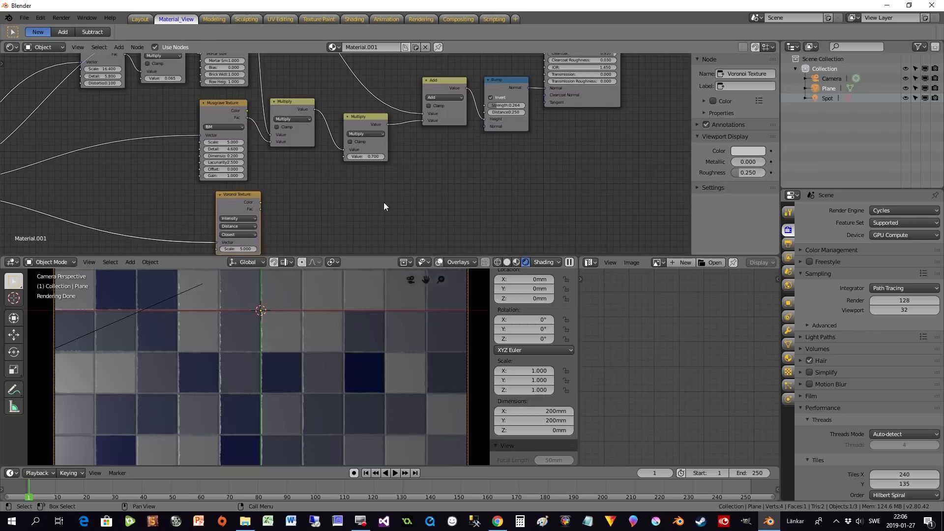
Add an Invert color node beside the Voronoi Texture, below the Multiply nodes.
scroll(406, 200, up, 2)
middle_drag(240, 220, 320, 185)
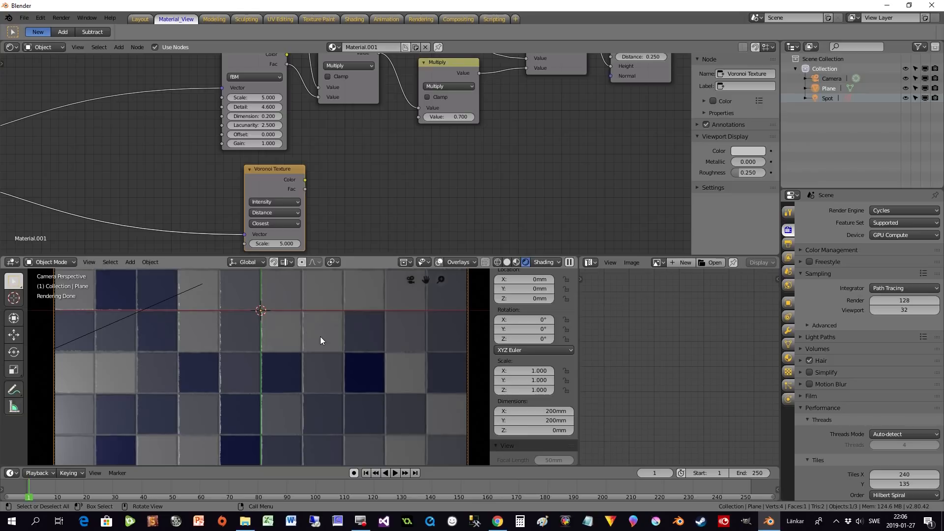
scroll(379, 244, down, 4)
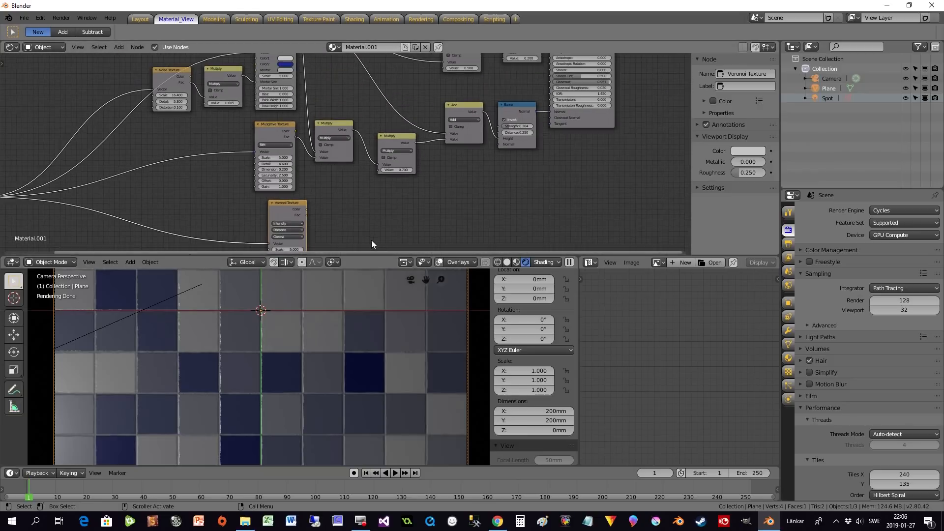
scroll(371, 243, up, 2)
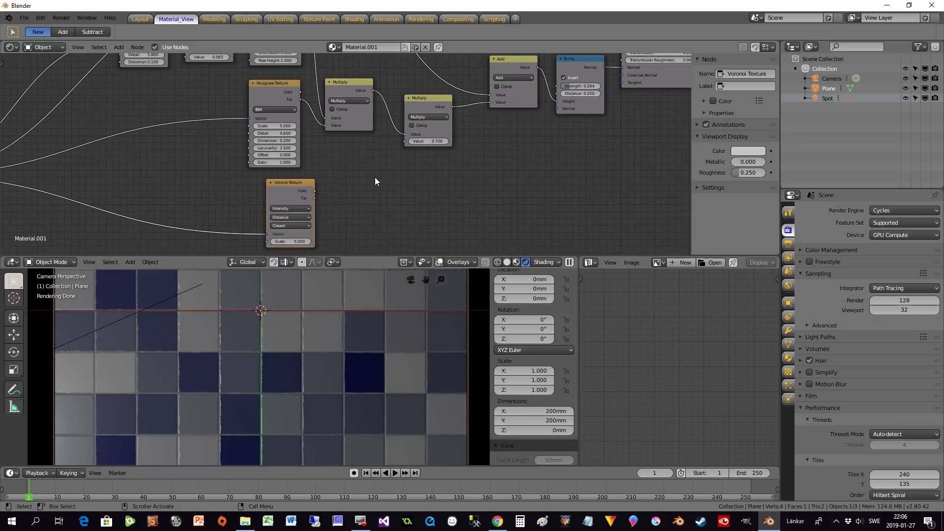
key(shift+a)
mouse_move(310, 183)
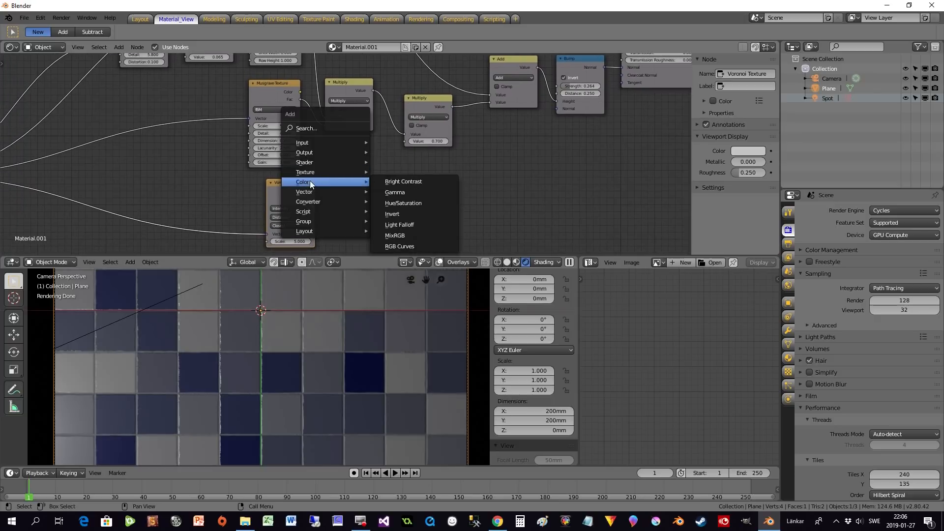
click(392, 214)
click(363, 170)
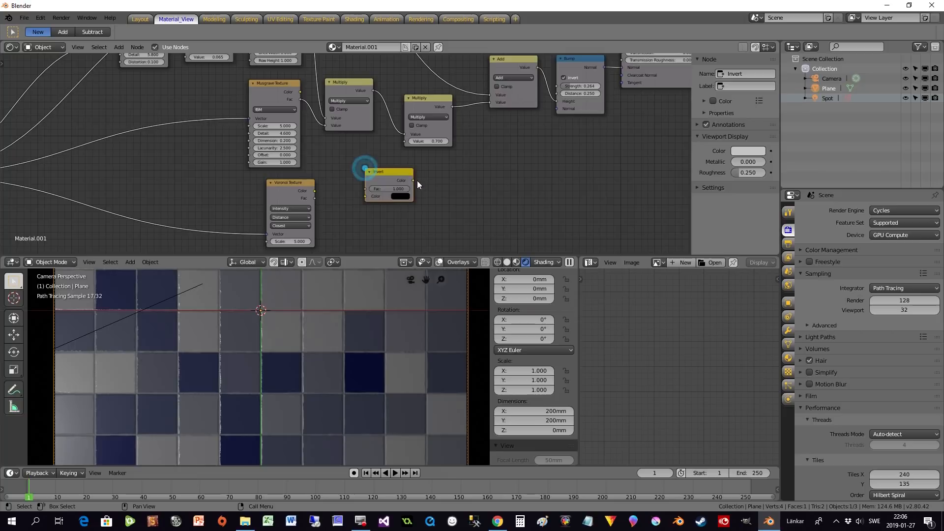
Connect the Brick Texture's Fac output to the Invert node's Fac input.
scroll(423, 182, down, 2)
key(Home)
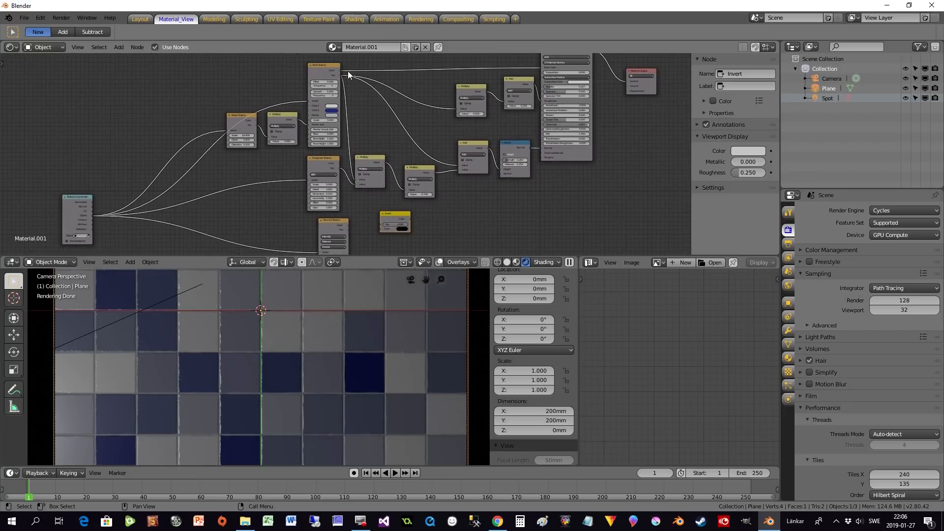
drag(339, 77, 381, 225)
scroll(373, 108, up, 4)
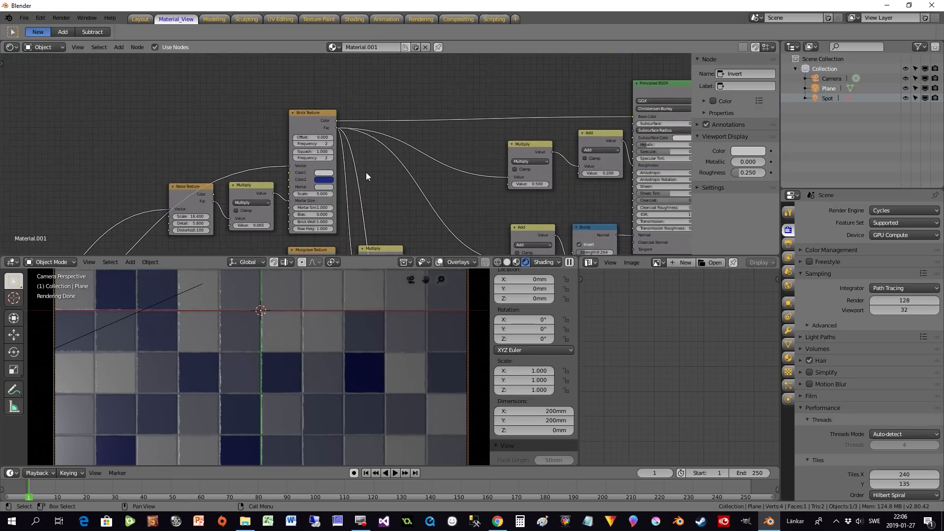
mouse_move(388, 188)
middle_down()
mouse_move(386, 160)
mouse_move(364, 207)
mouse_move(372, 193)
middle_up()
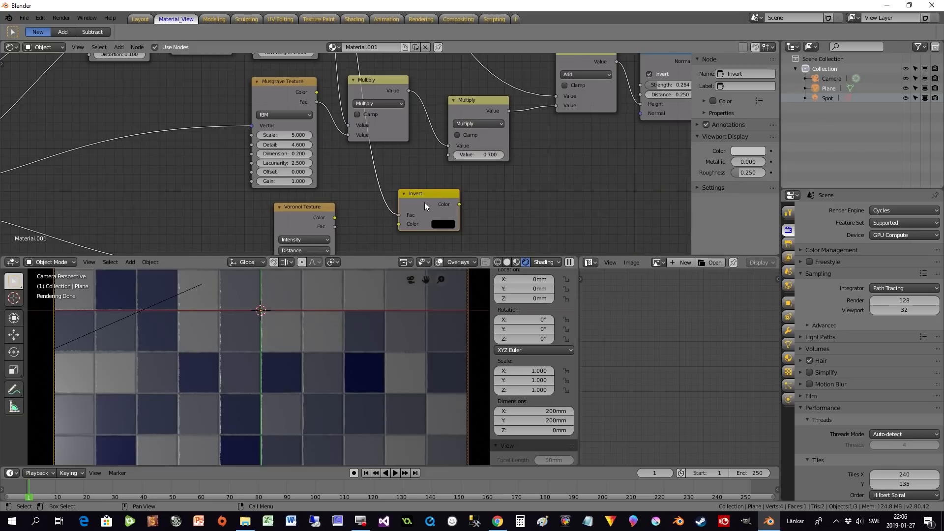
Move the Voronoi Texture node out of the way and place the Invert node directly under the Musgrave's first Multiply node.
drag(303, 220, 406, 258)
drag(426, 193, 374, 169)
scroll(428, 182, down, 2)
middle_drag(451, 183, 405, 212)
scroll(404, 210, down, 4)
scroll(407, 212, up, 9)
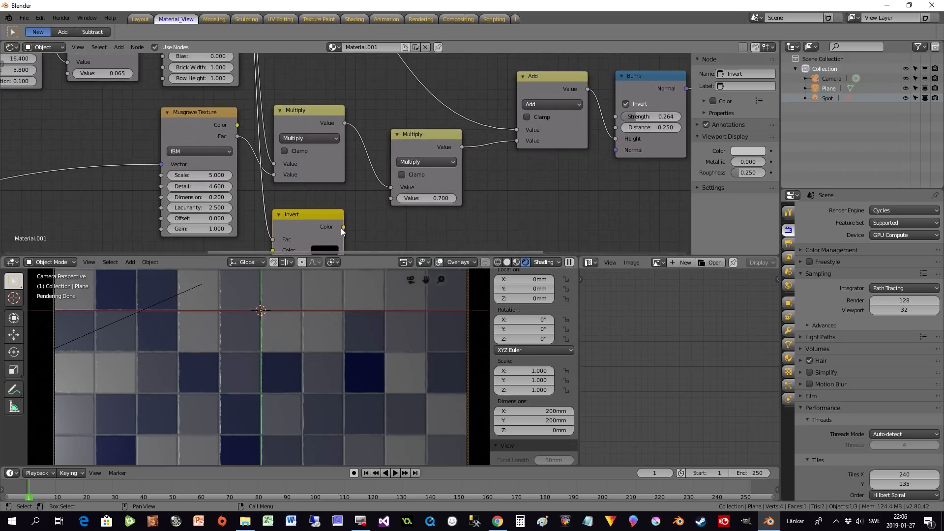
Add an RGB to BW node after the Invert node and feed the Invert's Color output into it.
middle_drag(390, 235, 343, 225)
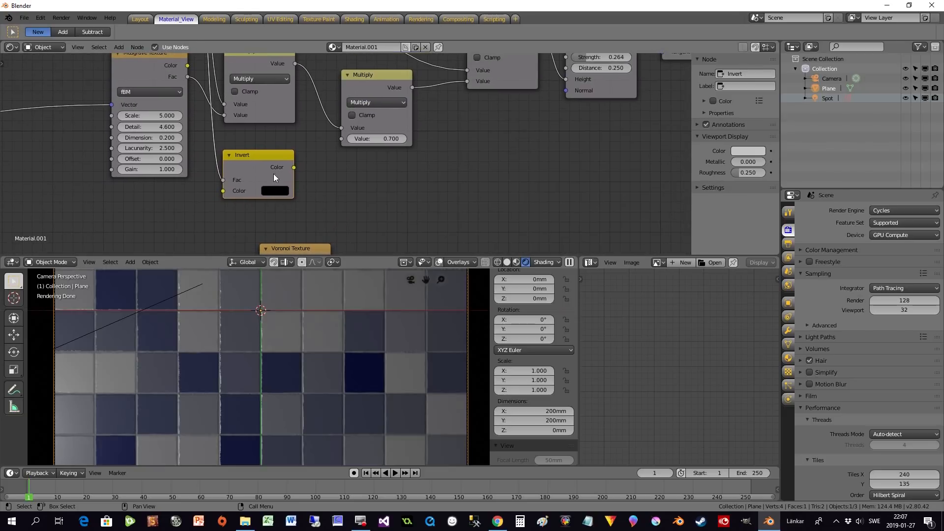
key(shift+a)
mouse_move(332, 191)
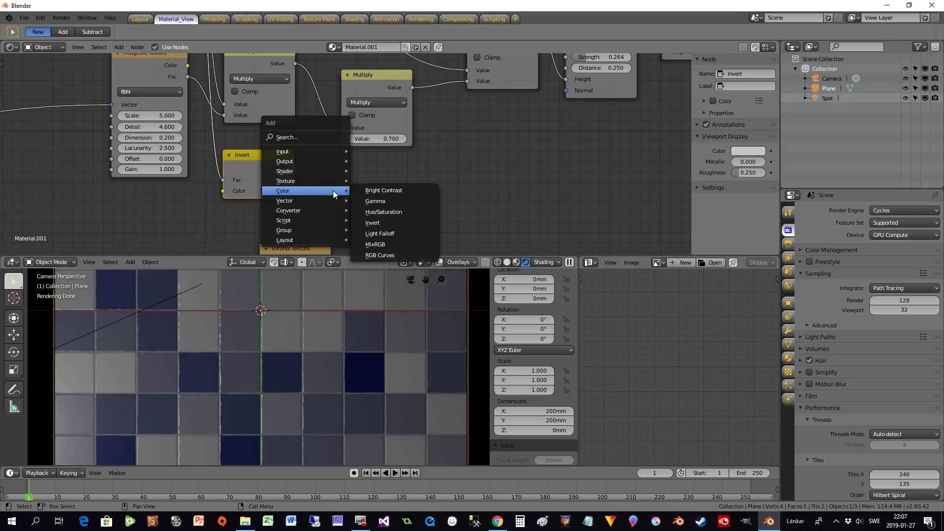
mouse_move(324, 208)
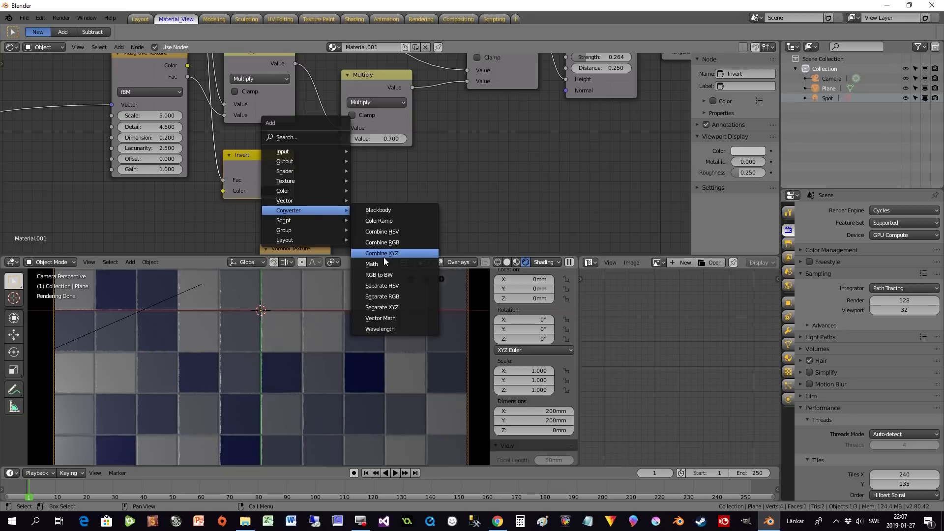
click(391, 275)
click(313, 162)
drag(294, 167, 314, 193)
scroll(393, 211, down, 2)
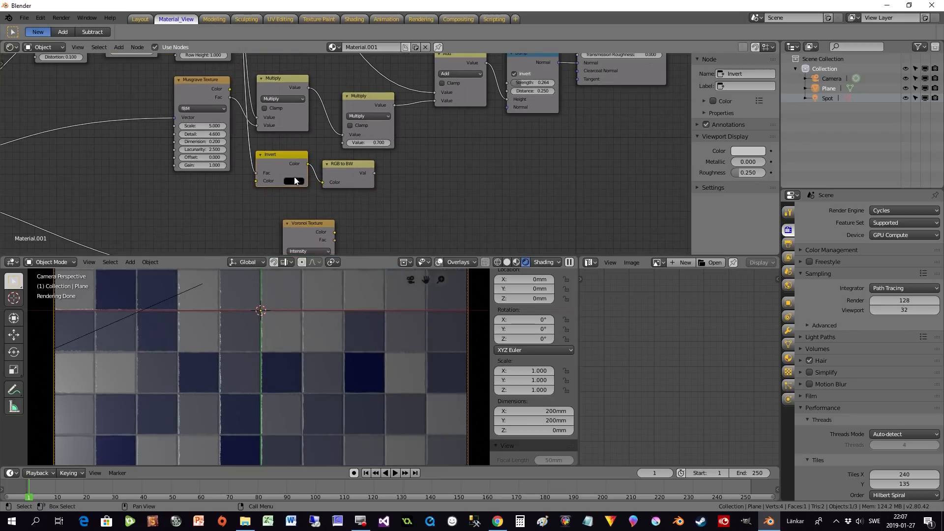
Preview the inverted joint mask by connecting the RGB to BW's Val output to the Principled BSDF's Base Color.
middle_drag(385, 225, 329, 194)
drag(324, 214, 427, 90)
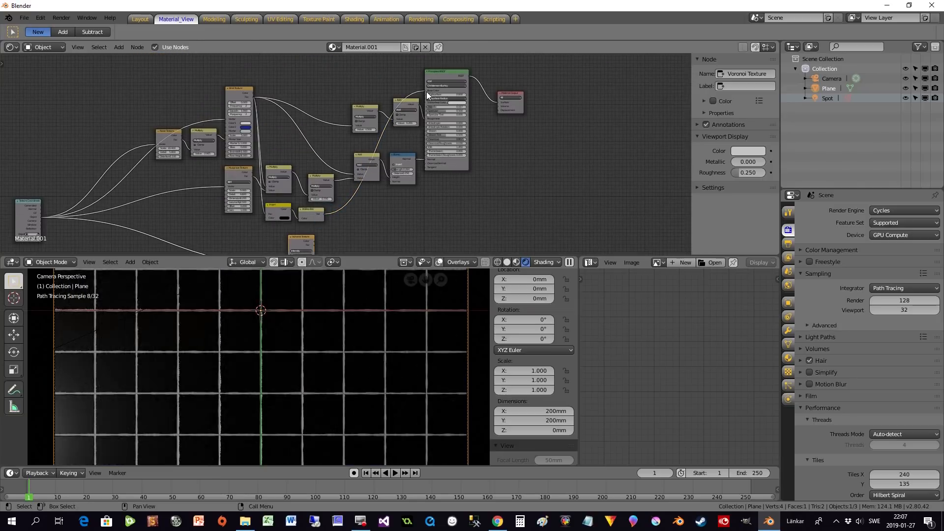
scroll(392, 199, up, 1)
scroll(398, 205, up, 1)
middle_drag(398, 204, 524, 180)
Set the Invert node's Color to white, move the node slightly lower, and check the mask on the tiles up close.
click(390, 205)
click(388, 216)
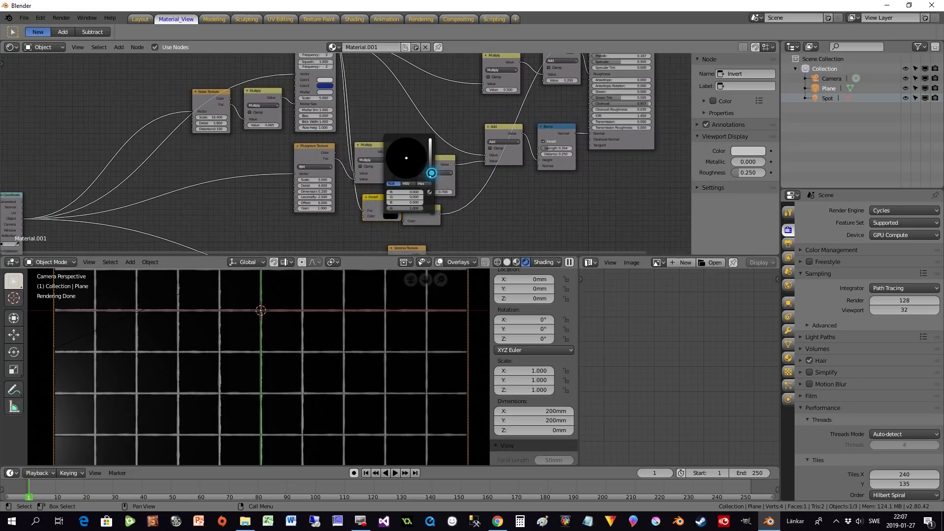
drag(431, 174, 430, 140)
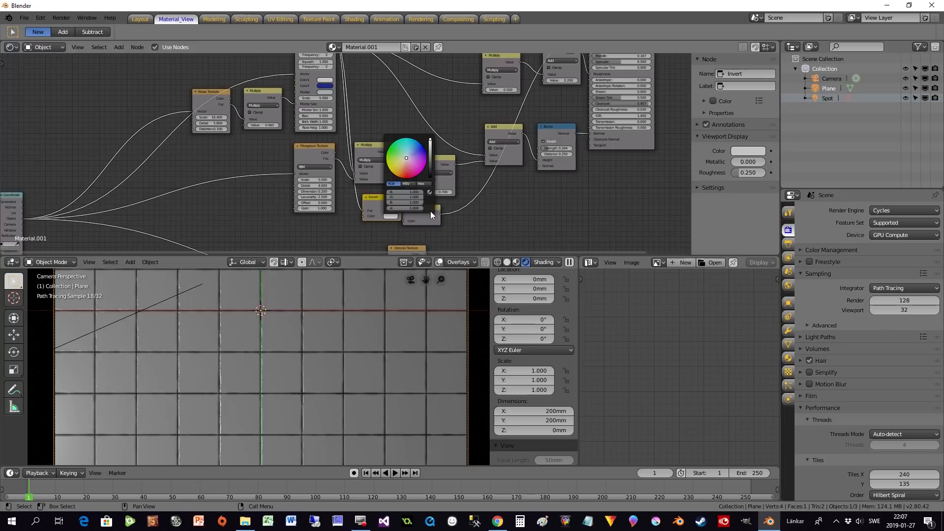
drag(391, 202, 381, 213)
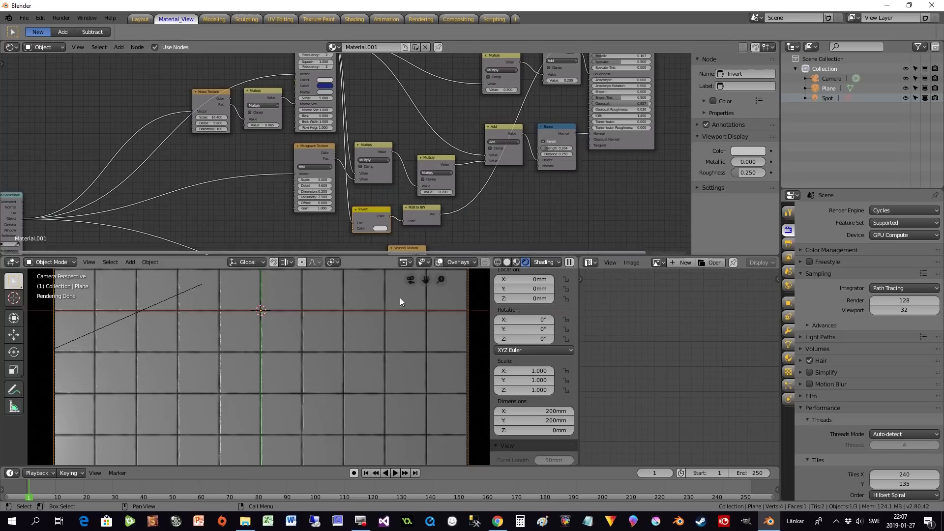
scroll(352, 368, up, 2)
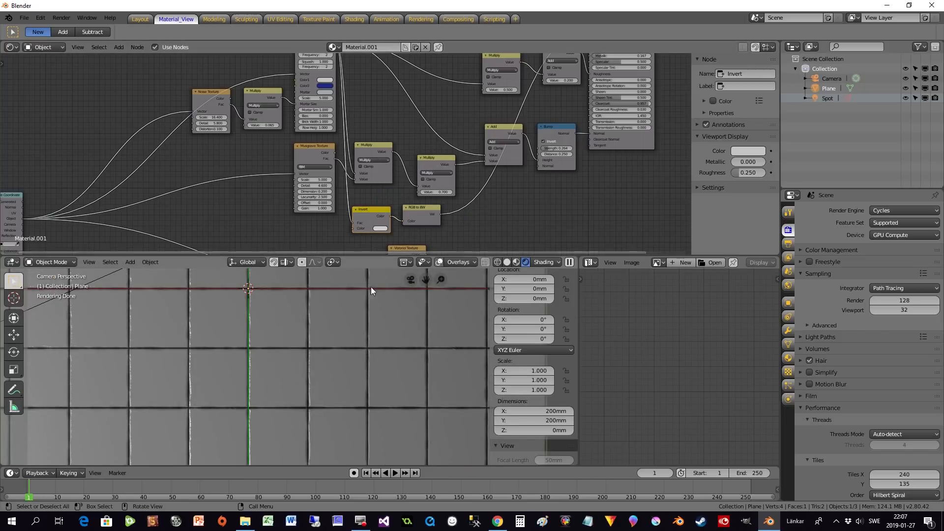
scroll(342, 349, up, 1)
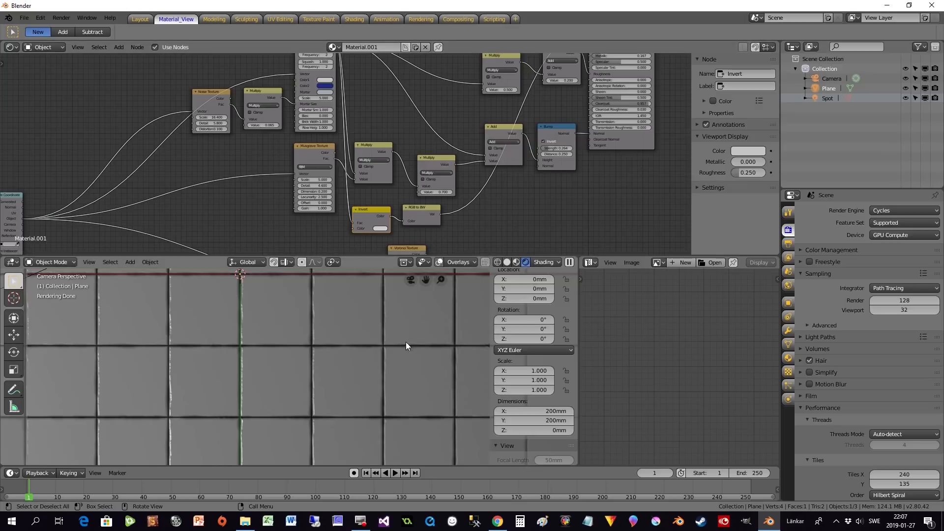
Remove the mask link from the Principled BSDF's Base Color and reconnect the Brick Texture's Color output to it.
middle_drag(503, 200, 478, 190)
scroll(479, 190, up, 3)
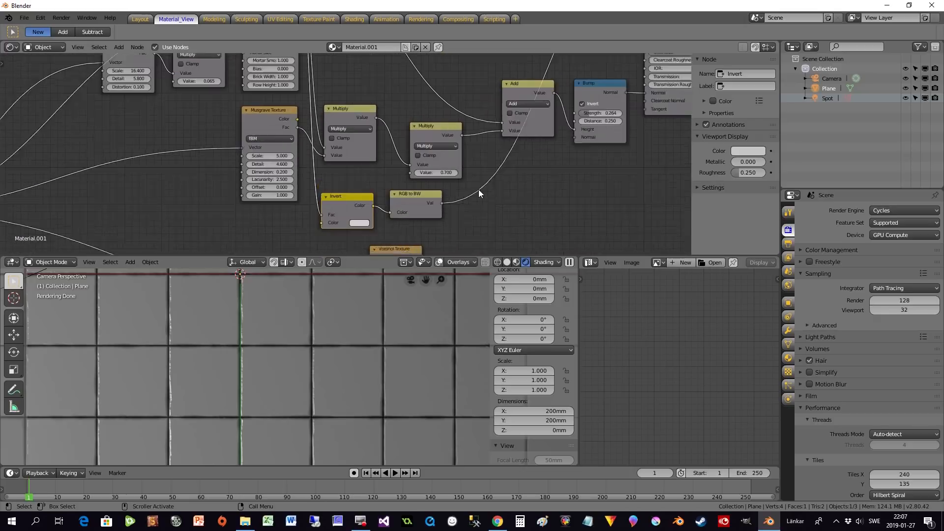
middle_drag(558, 191, 452, 81)
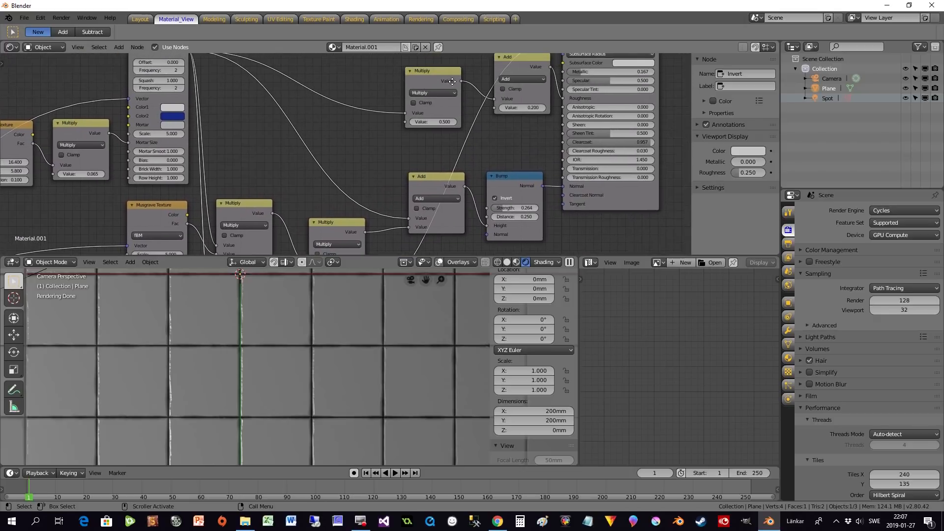
scroll(502, 107, down, 2)
drag(505, 67, 311, 114)
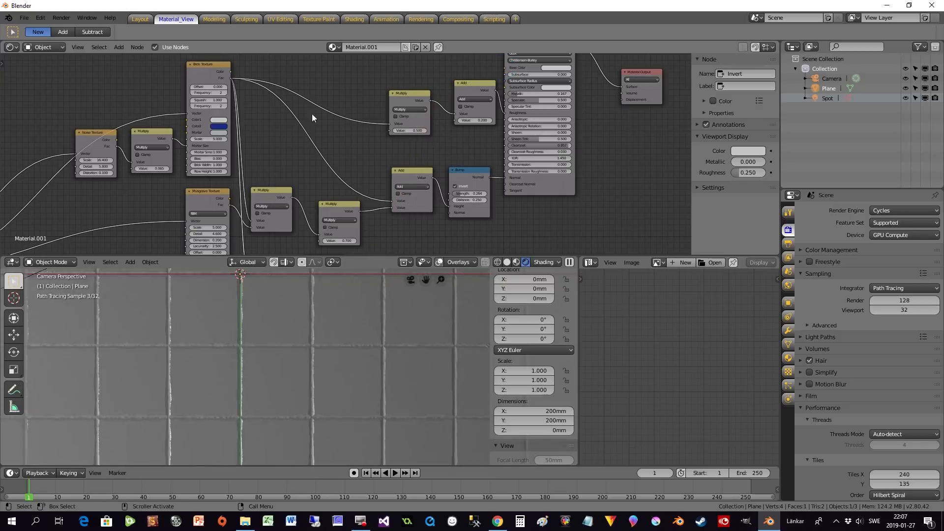
drag(231, 71, 505, 68)
Shift the Voronoi Texture below the Invert node and place a duplicate of the Musgrave's first Multiply node after RGB to BW.
middle_drag(424, 225, 457, 101)
scroll(410, 165, up, 3)
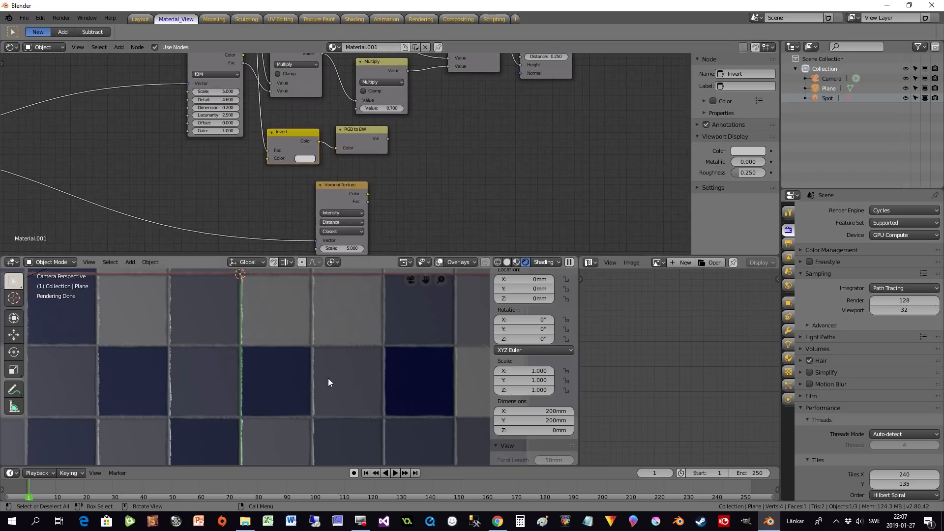
middle_drag(409, 208, 362, 199)
drag(307, 180, 255, 187)
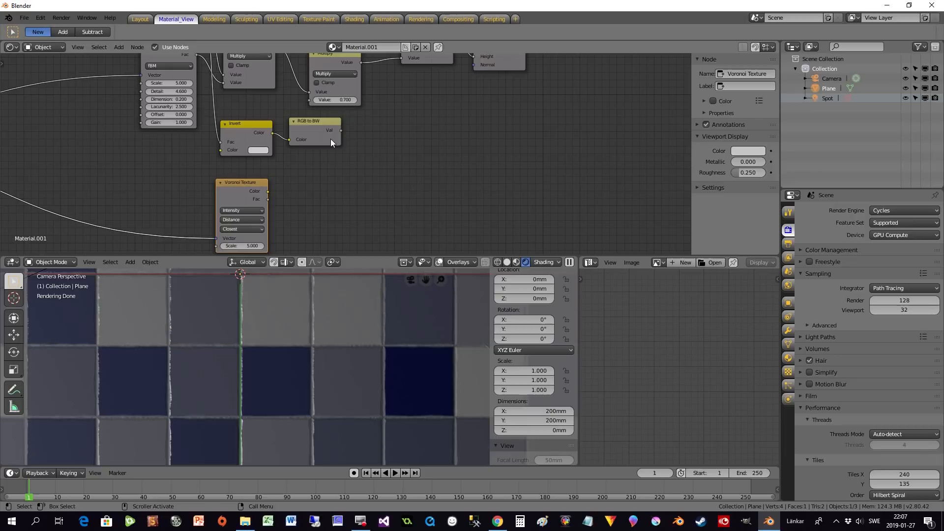
middle_drag(380, 131, 366, 149)
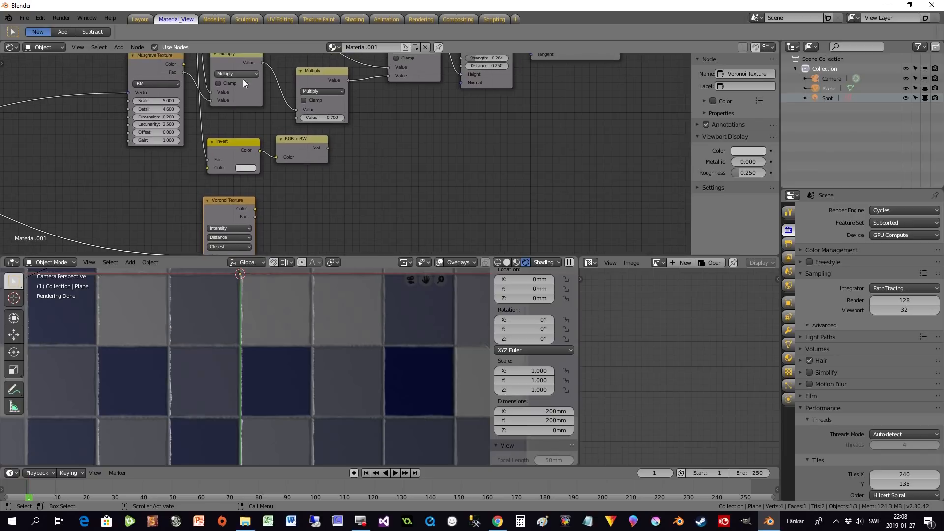
click(243, 91)
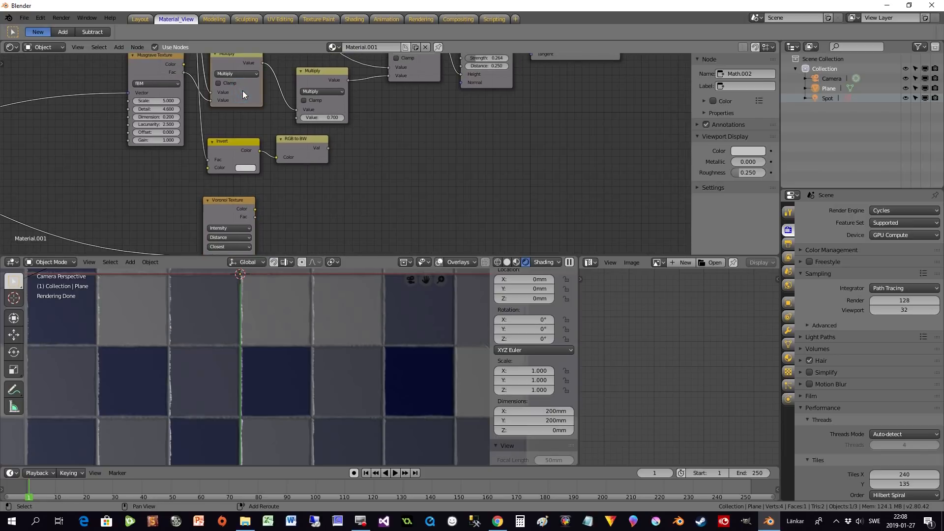
key(shift+d)
click(410, 190)
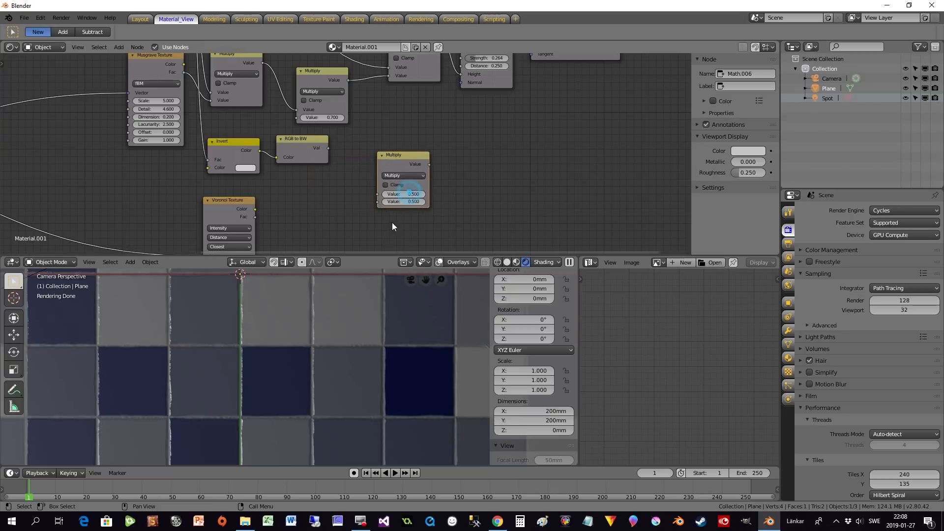
Connect the RGB to BW's Val and the Voronoi Texture's Fac to the two Value inputs of the duplicated Multiply node.
drag(328, 149, 378, 194)
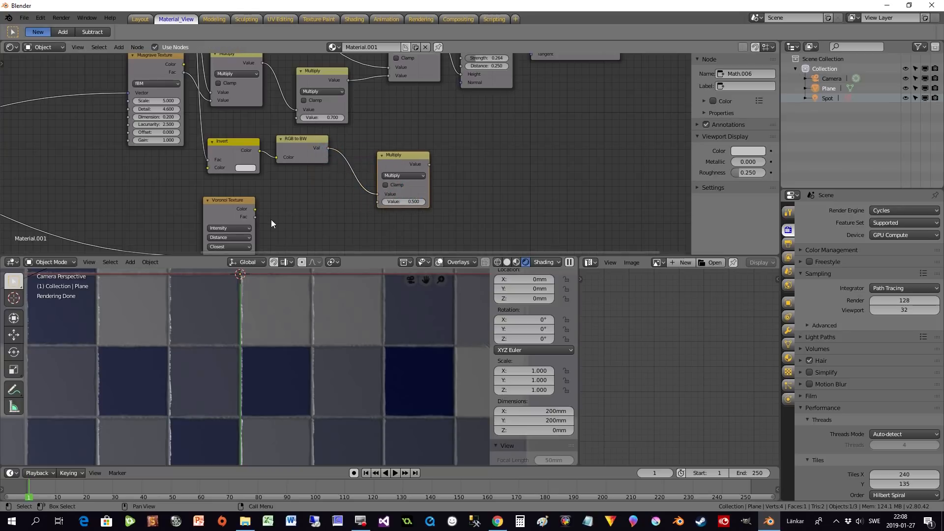
drag(255, 217, 379, 202)
middle_drag(494, 155, 370, 193)
scroll(370, 193, down, 1)
click(283, 197)
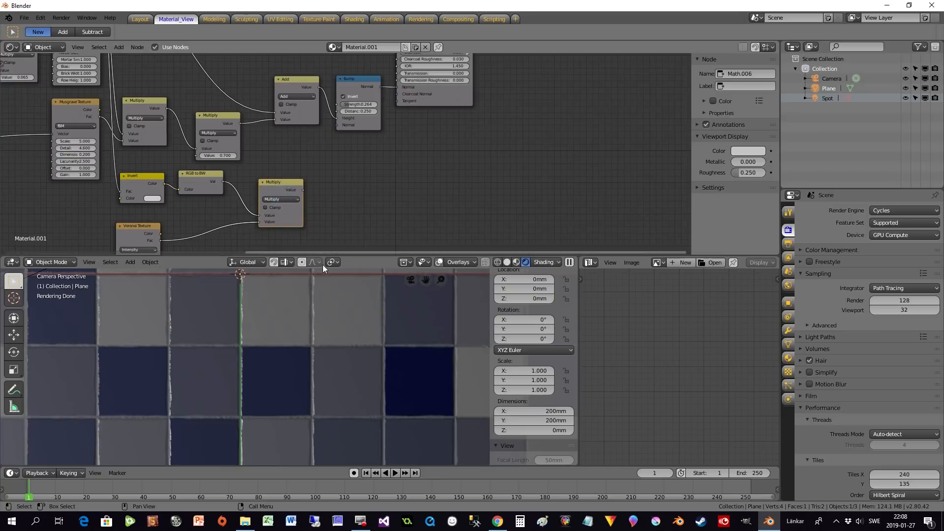
scroll(360, 136, up, 1)
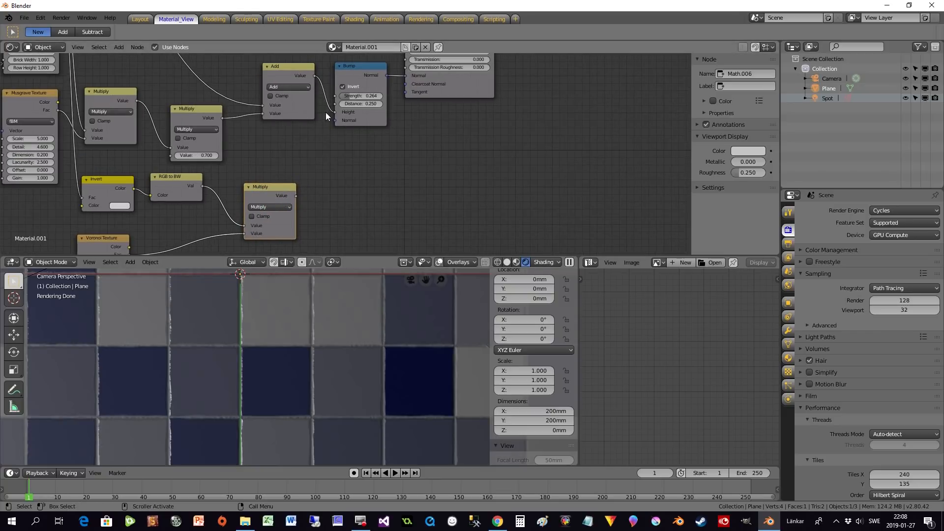
Duplicate the Multiply node with value 0.700, place it after the mask's Multiply node, and feed that node's Value into it.
click(201, 125)
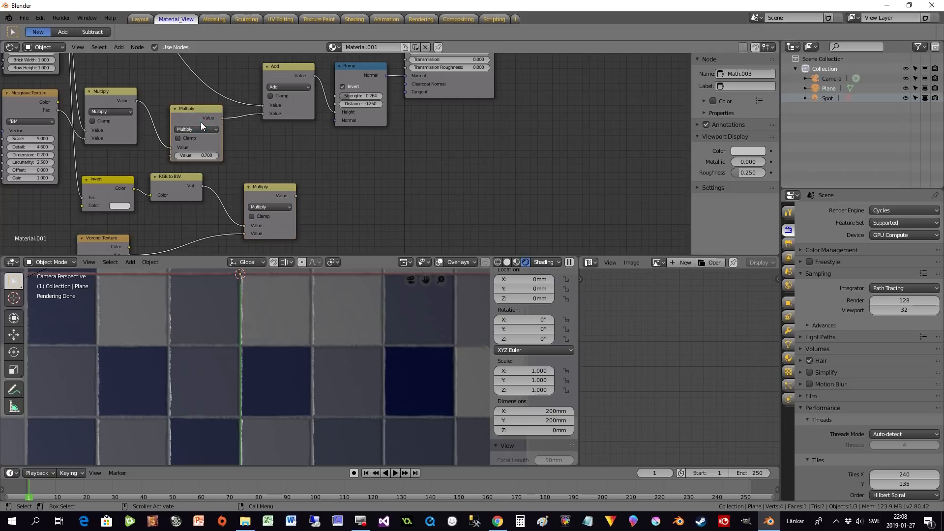
key(shift+d)
click(334, 220)
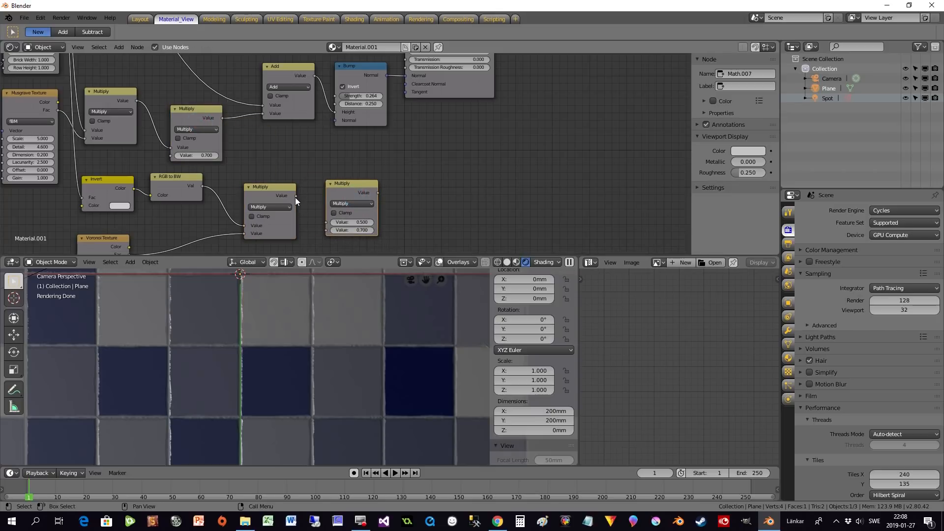
drag(296, 197, 326, 221)
Insert a duplicate of the Add node between Add and Bump and connect the new 0.700 Multiply's Value to its second input.
click(298, 115)
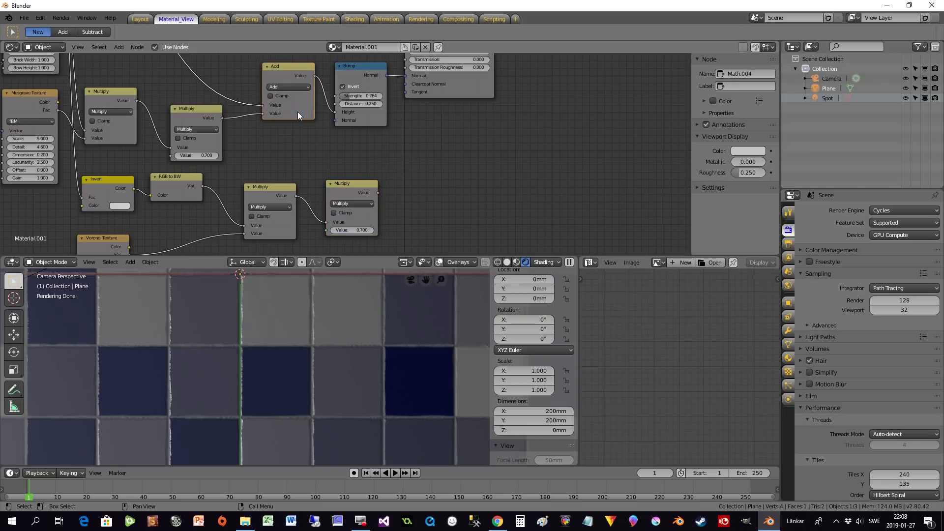
key(shift+d)
click(350, 125)
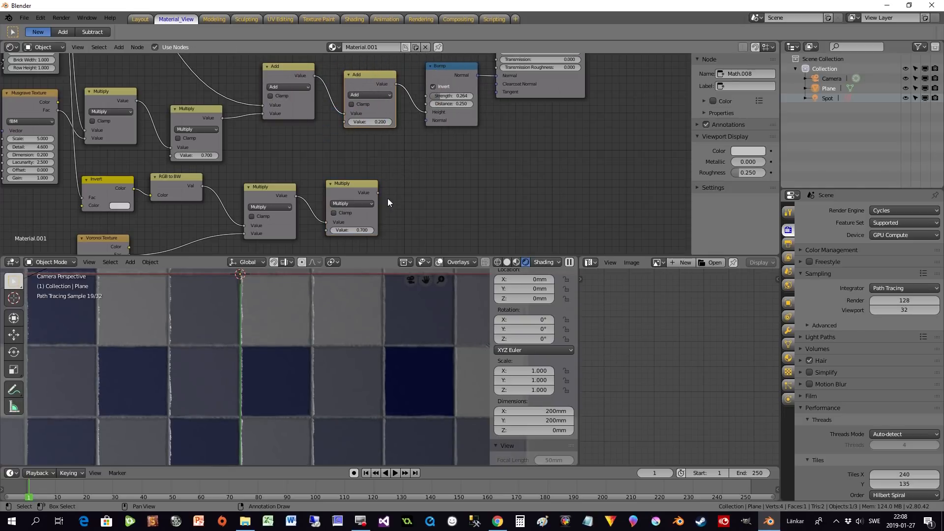
drag(377, 193, 344, 121)
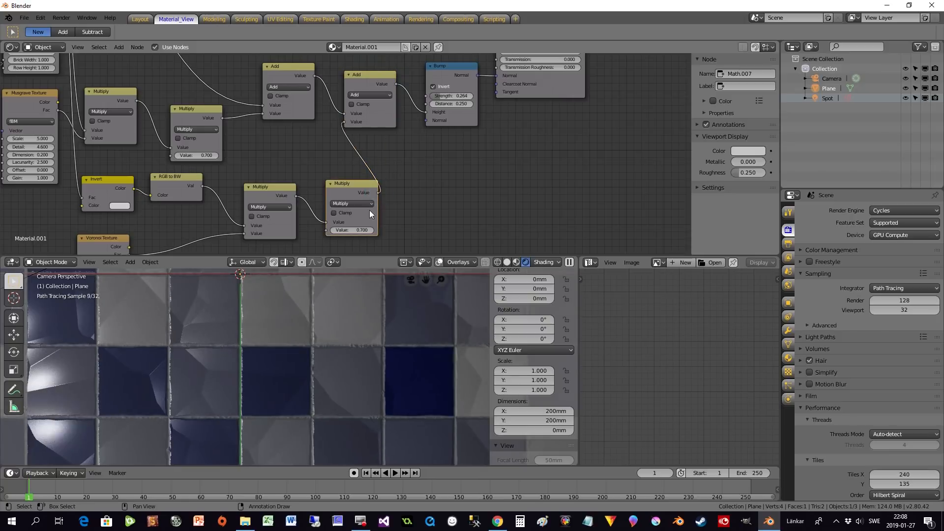
Set the Voronoi Texture to Cells coloring with the Crackle feature and compare the effect on the tiles at different distances.
scroll(311, 363, down, 3)
scroll(284, 394, up, 4)
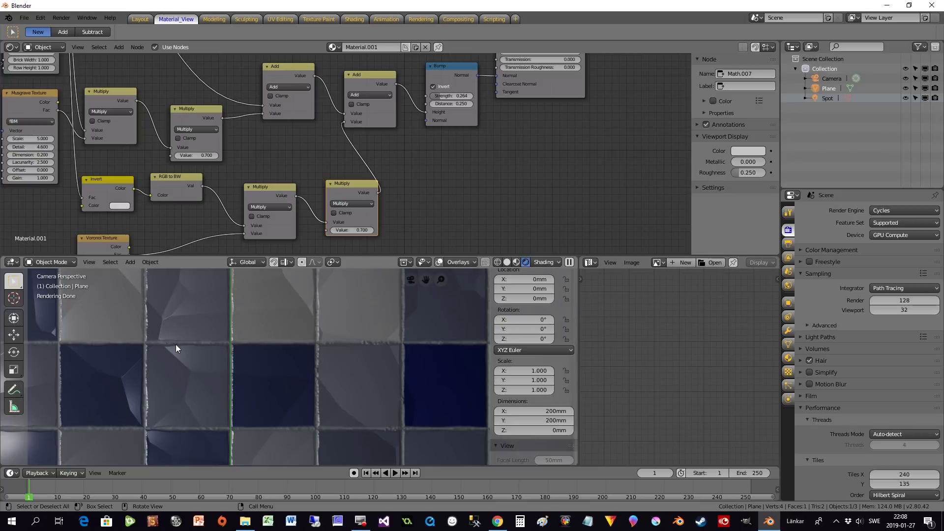
scroll(282, 331, down, 3)
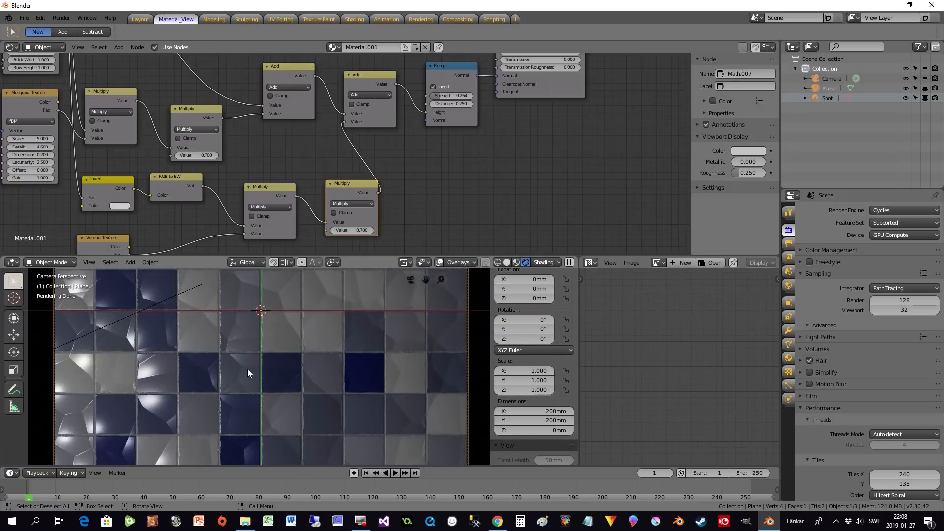
scroll(324, 365, up, 3)
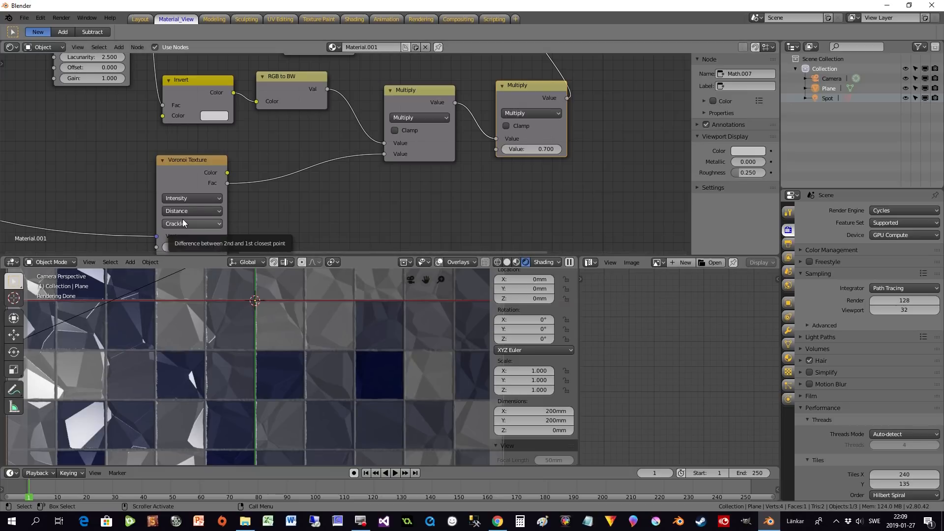
click(190, 200)
click(177, 175)
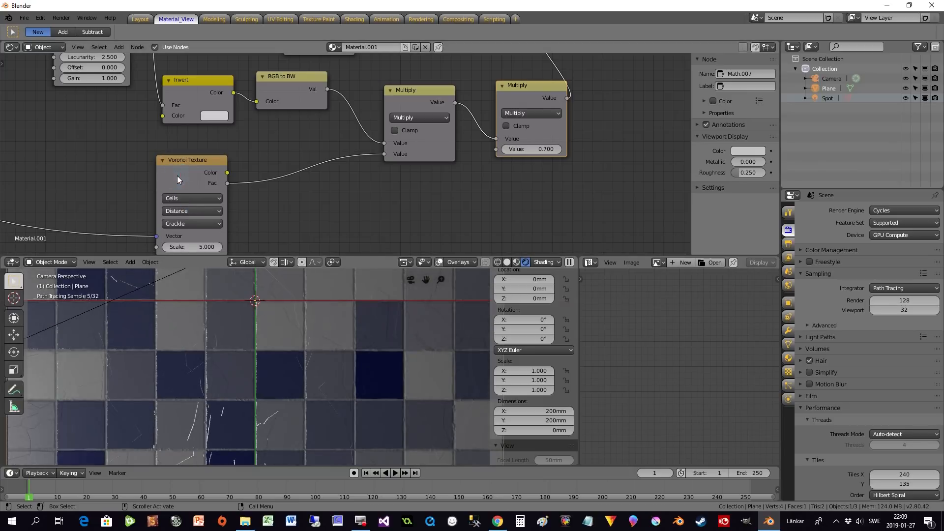
scroll(310, 362, down, 3)
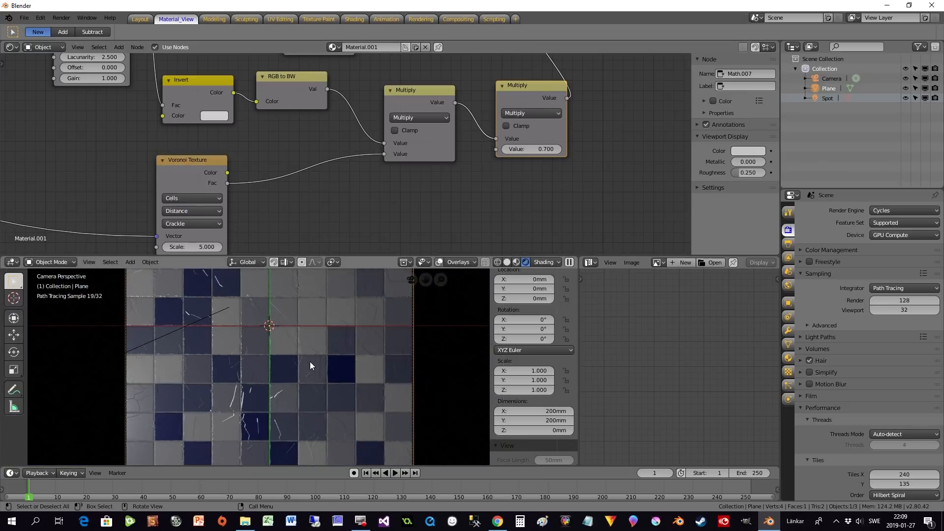
scroll(309, 365, up, 4)
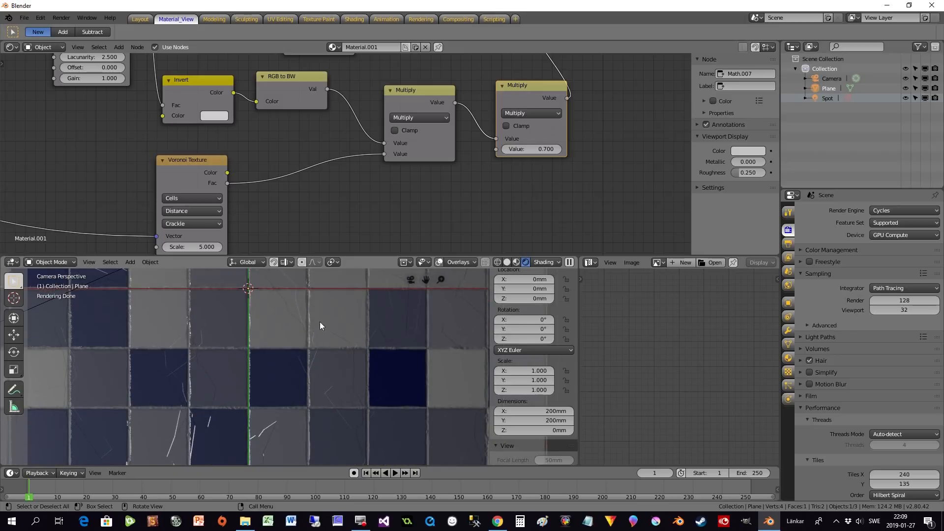
Set the last Multiply node's value to 0.900 and the Voronoi Texture's Scale to 0.900.
drag(535, 149, 538, 149)
scroll(298, 330, down, 3)
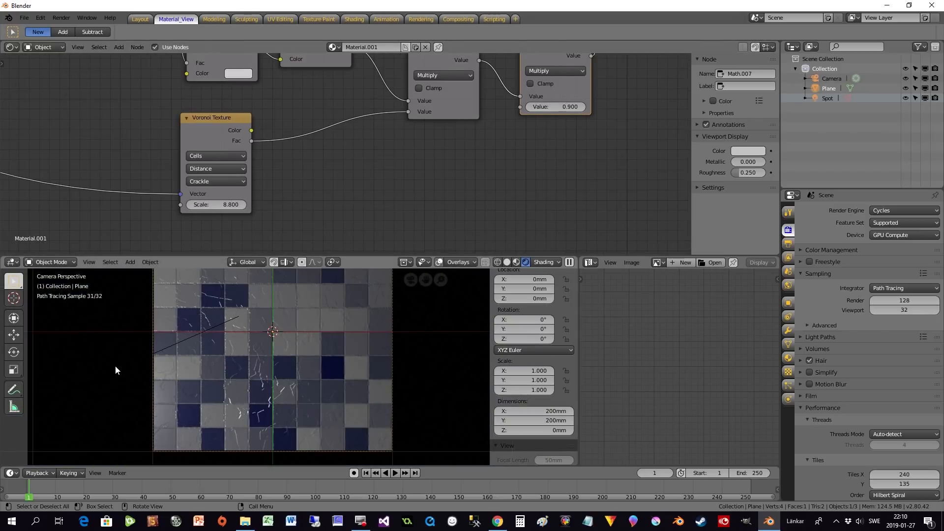
scroll(115, 366, up, 2)
drag(217, 205, 174, 205)
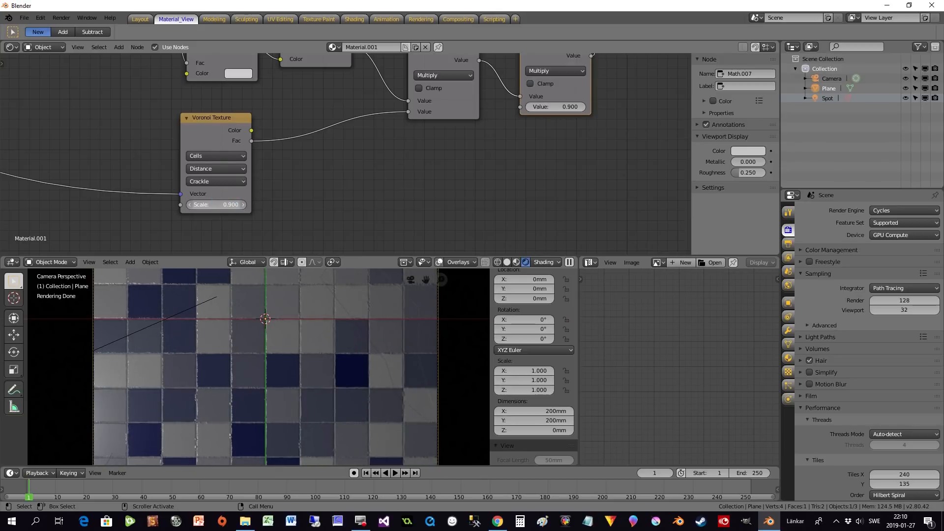
Examine the rendered tile plane from near and far for the effect of the large-scale Voronoi cracks.
scroll(314, 394, down, 2)
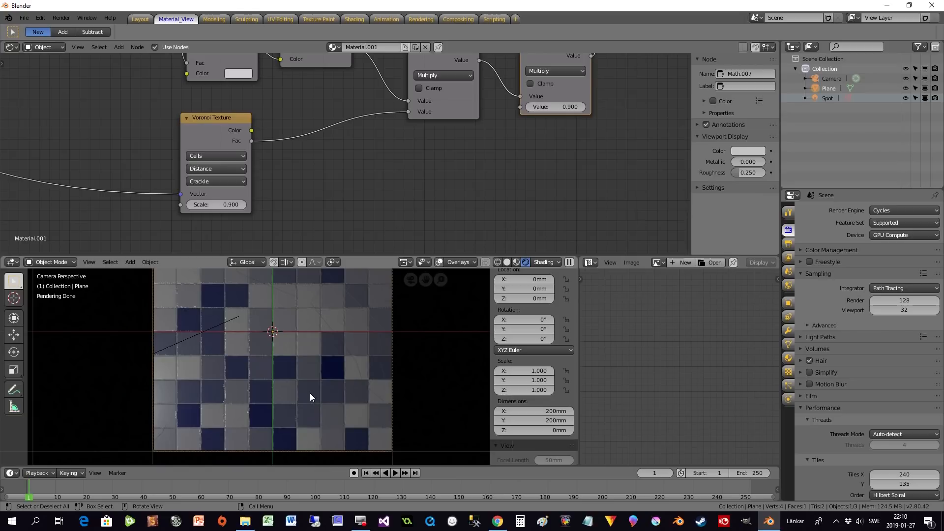
mouse_move(306, 391)
shift+middle_down()
mouse_move(276, 402)
mouse_move(288, 412)
shift+middle_up()
mouse_move(313, 341)
shift+middle_down()
mouse_move(327, 387)
mouse_move(316, 387)
shift+middle_up()
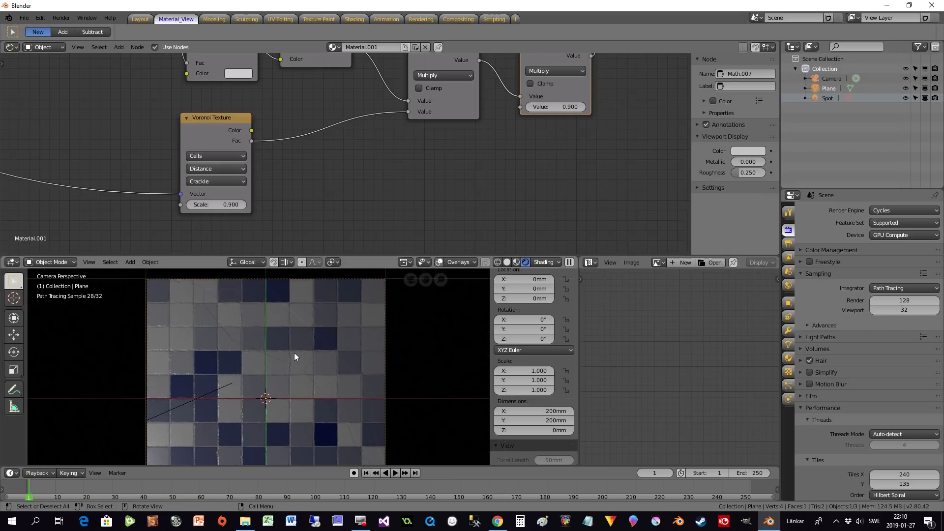
scroll(340, 394, up, 3)
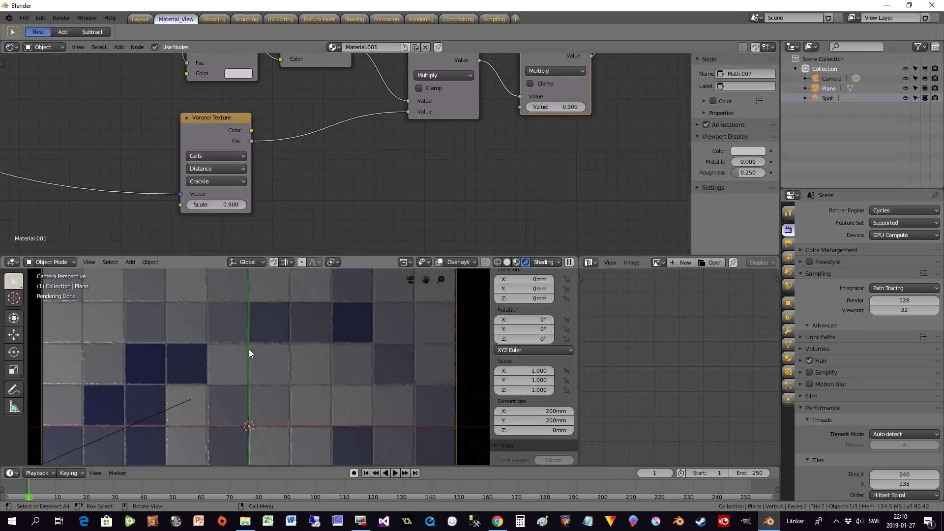
shift+middle_drag(306, 381, 302, 263)
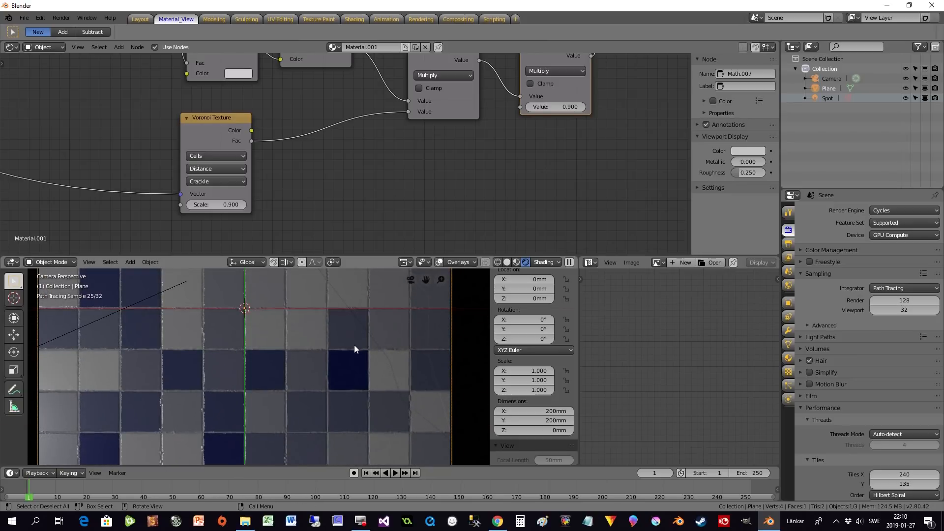
scroll(354, 345, down, 2)
shift+middle_drag(345, 332, 360, 393)
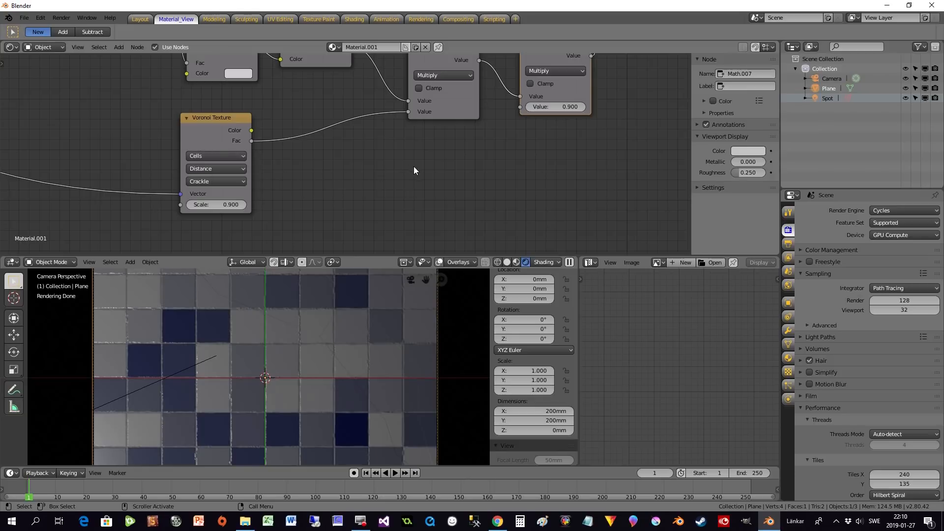
scroll(326, 367, up, 2)
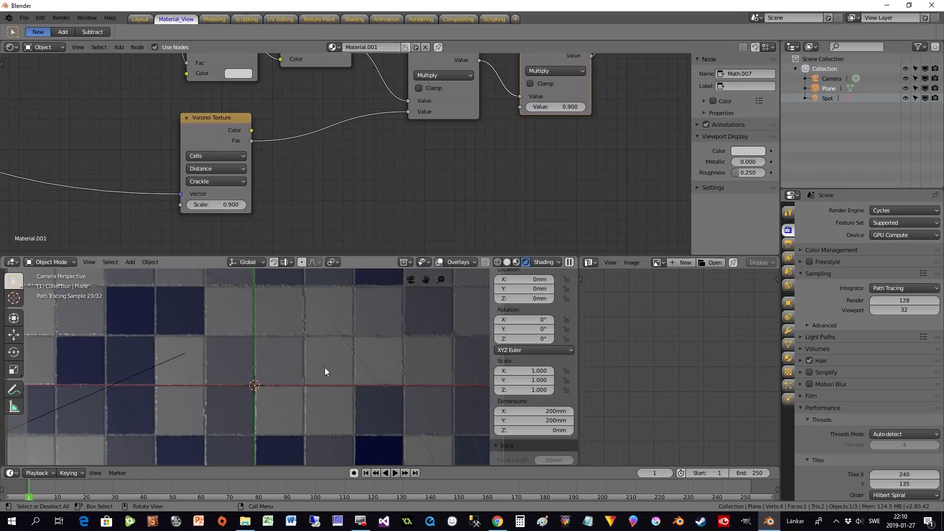
scroll(324, 367, down, 2)
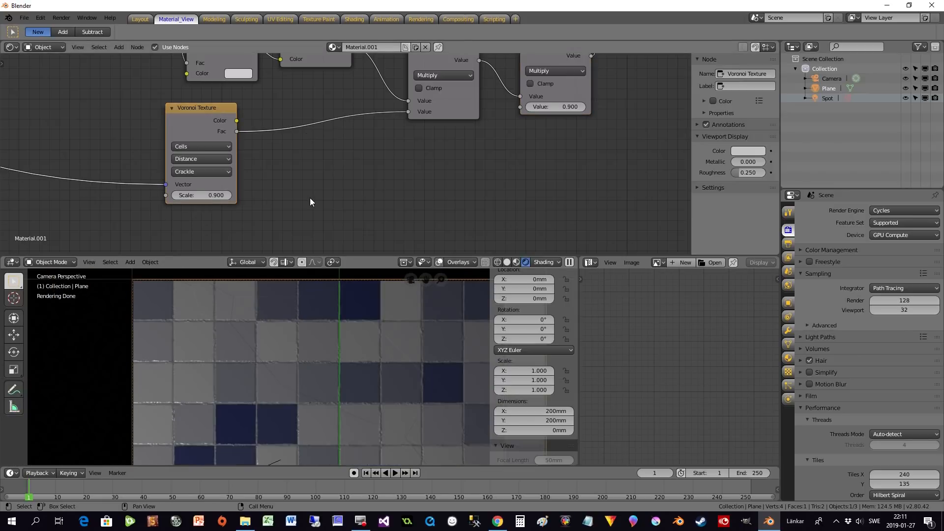
Duplicate the Voronoi Texture node and place the copy directly below the original.
key(shift)
key(shift+a)
mouse_move(310, 198)
middle_drag(294, 206, 322, 179)
key(shift+d)
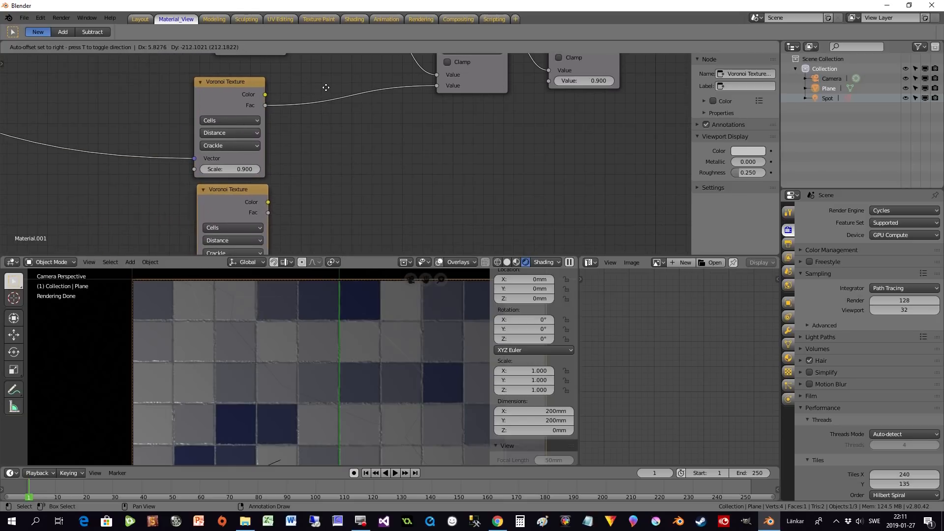
click(326, 87)
Connect the Texture Coordinate's Object output to the duplicated Voronoi Texture's Vector input.
scroll(329, 174, down, 3)
middle_drag(330, 175, 377, 160)
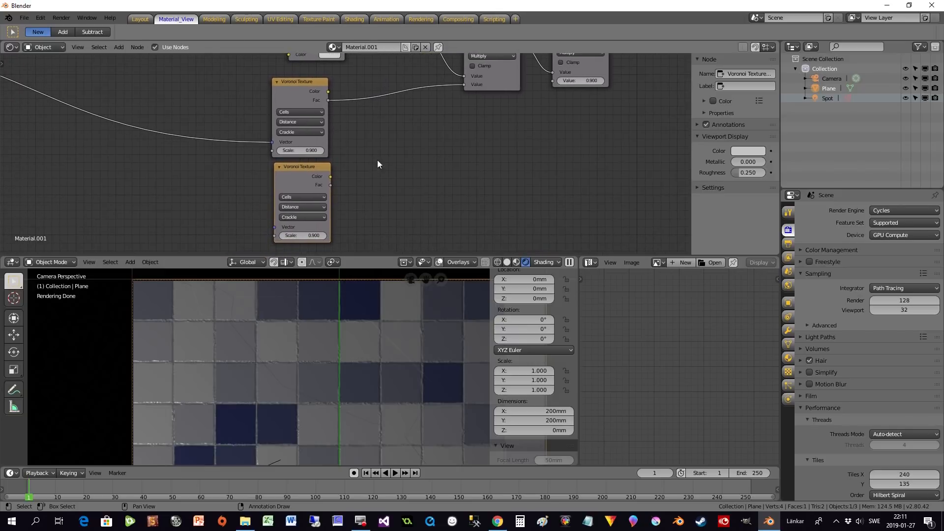
scroll(377, 160, down, 4)
scroll(144, 173, down, 1)
drag(32, 87, 306, 196)
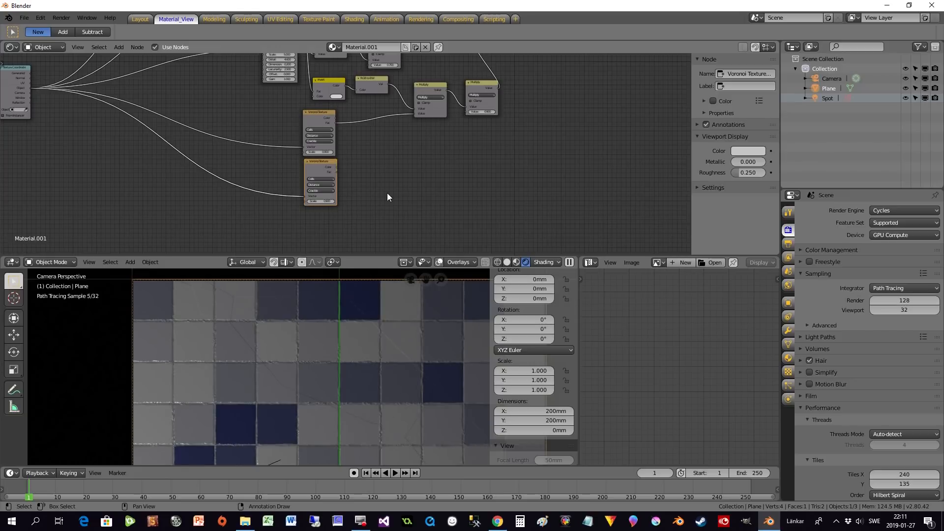
Shift both Voronoi Texture nodes slightly left, keeping them stacked one above the other.
scroll(394, 199, up, 3)
drag(216, 91, 187, 93)
drag(229, 173, 195, 175)
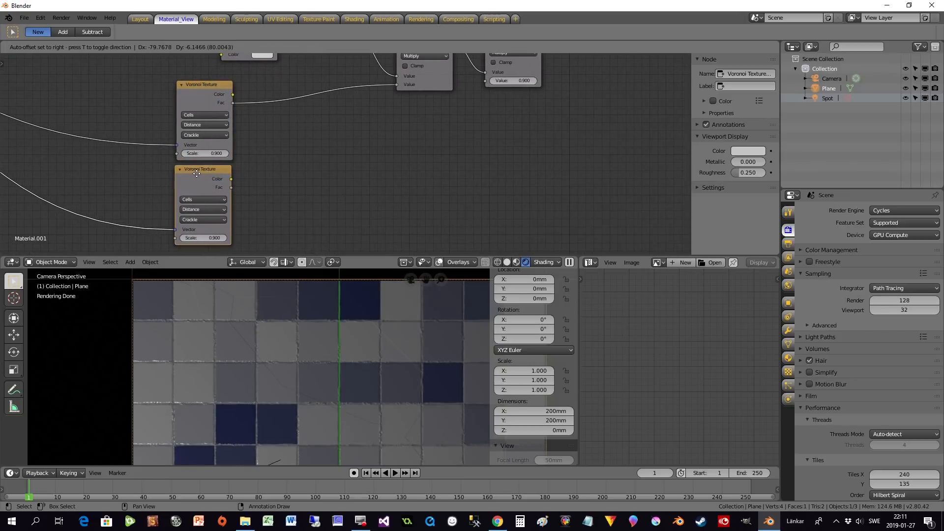
Move the Texture Coordinate node closer to the two Voronoi Texture nodes.
middle_drag(281, 173, 494, 187)
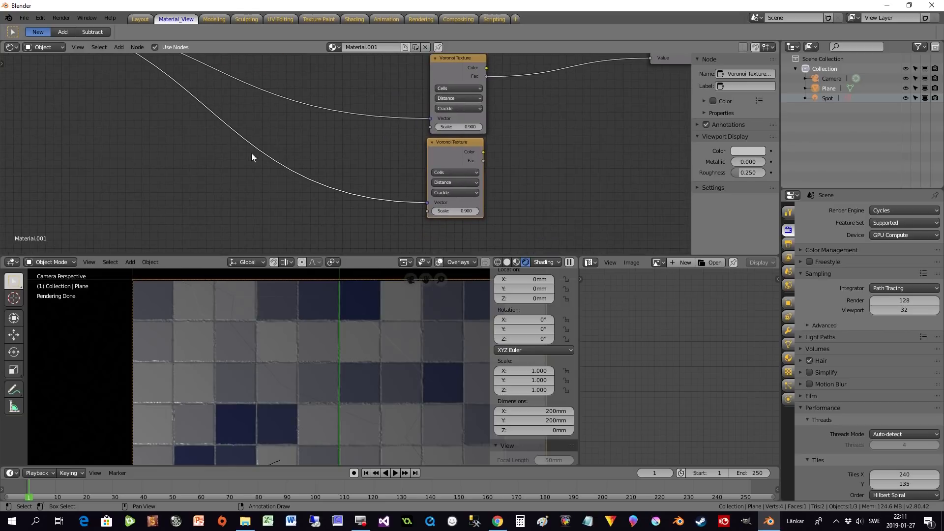
key(Home)
drag(95, 69, 282, 139)
scroll(312, 161, up, 4)
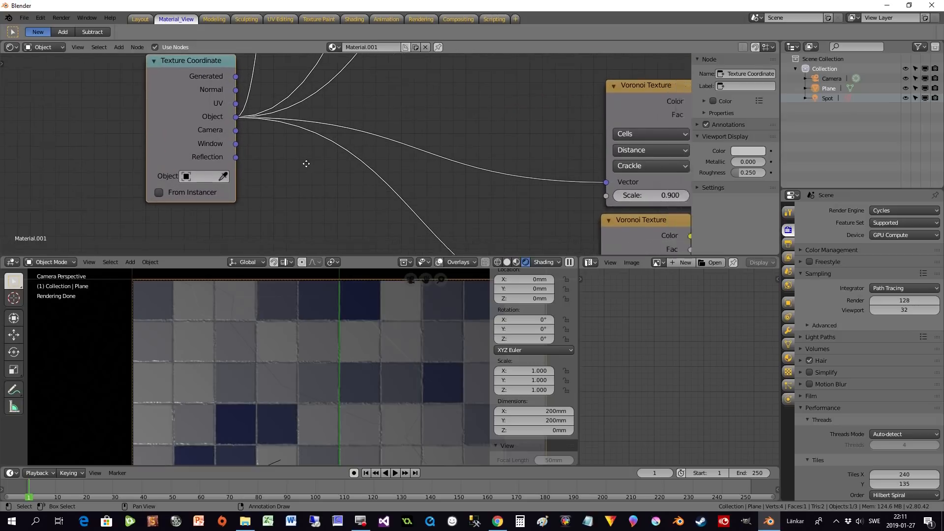
Insert a Mapping node on the link between the Texture Coordinate node and the lower Voronoi Texture, arranging it beside the texture.
middle_drag(329, 185, 219, 78)
scroll(353, 200, down, 1)
middle_drag(312, 202, 325, 209)
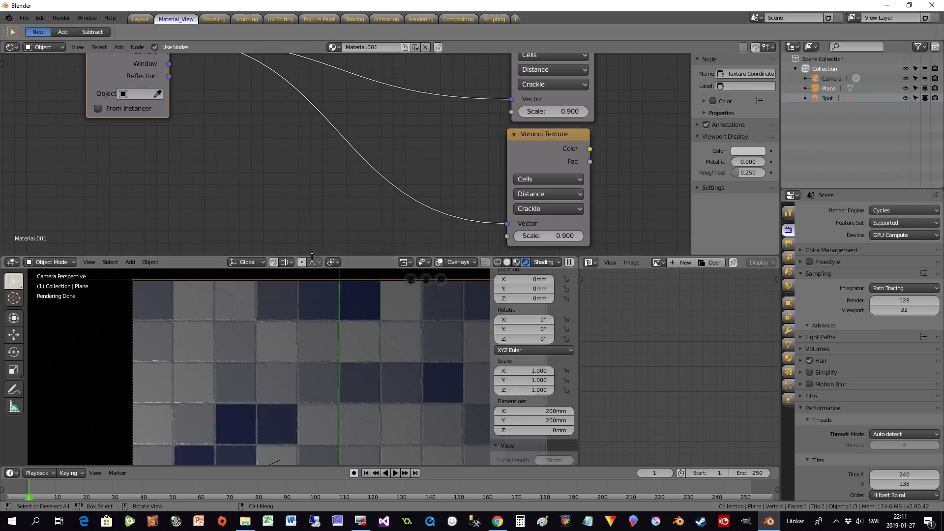
middle_drag(293, 191, 343, 213)
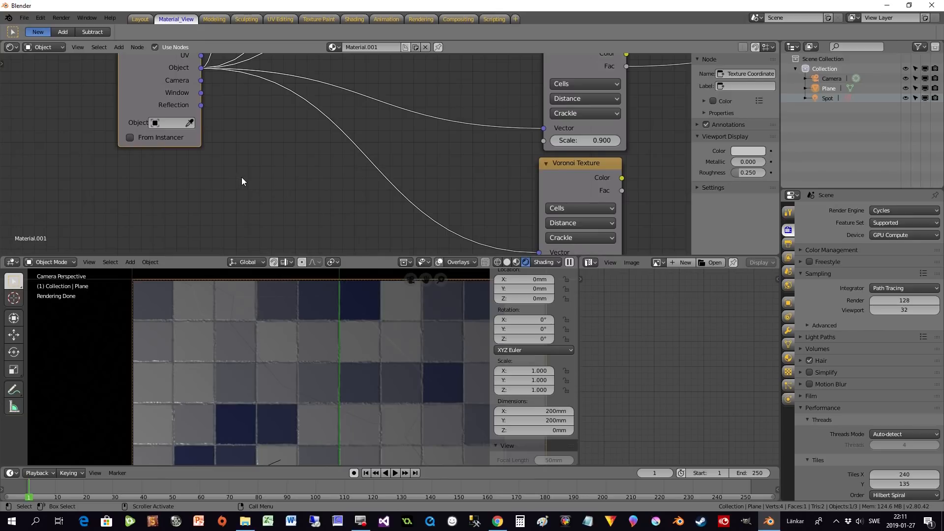
key(shift+a)
mouse_move(217, 167)
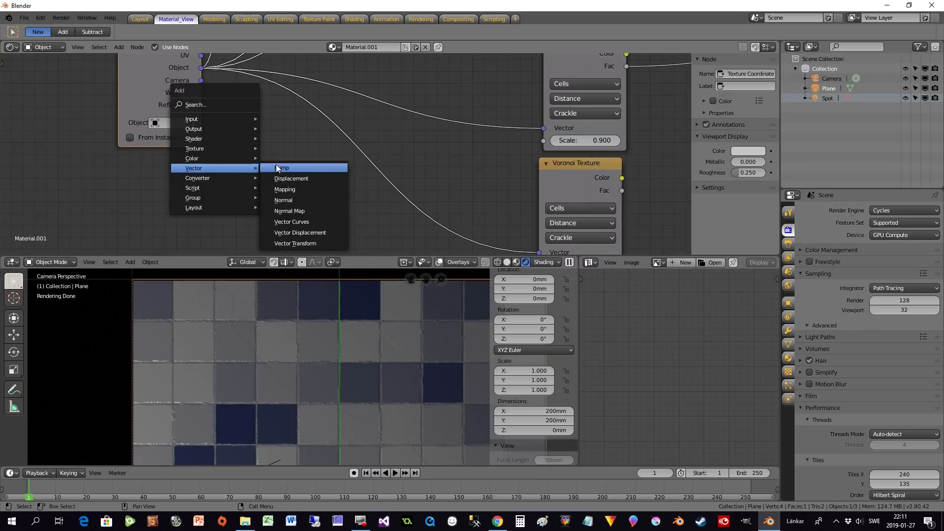
click(294, 189)
click(284, 125)
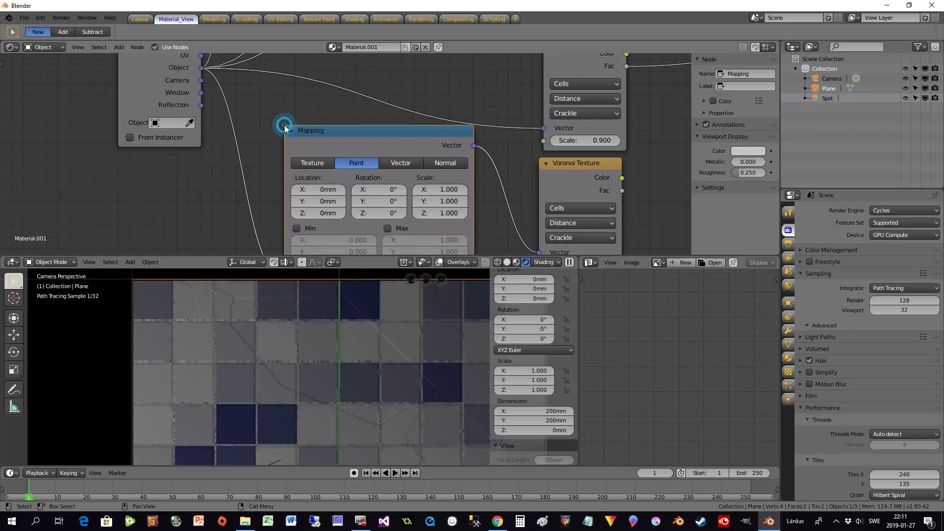
middle_drag(483, 214, 453, 137)
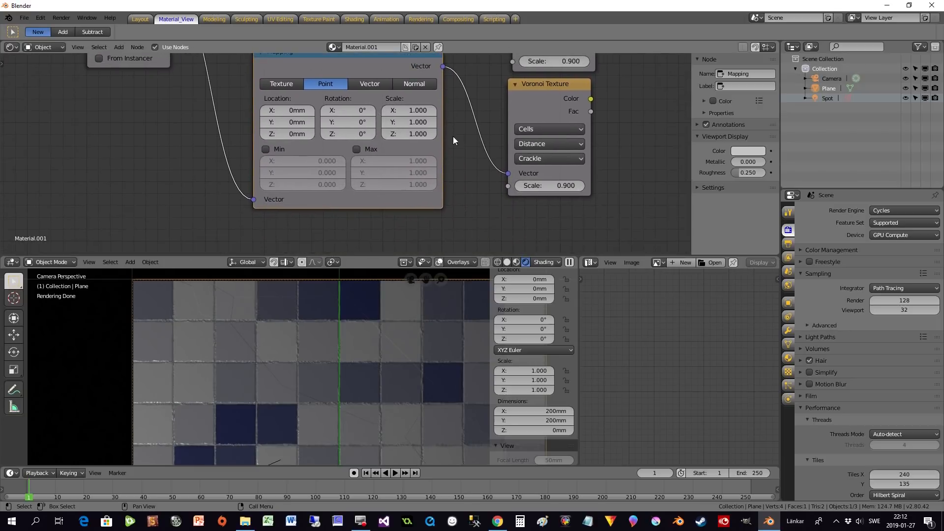
drag(346, 66, 345, 93)
Add a Math node set to Subtract after the upper Voronoi Texture and connect the lower texture's Fac output to its second value.
scroll(624, 144, down, 4)
middle_drag(610, 132, 388, 193)
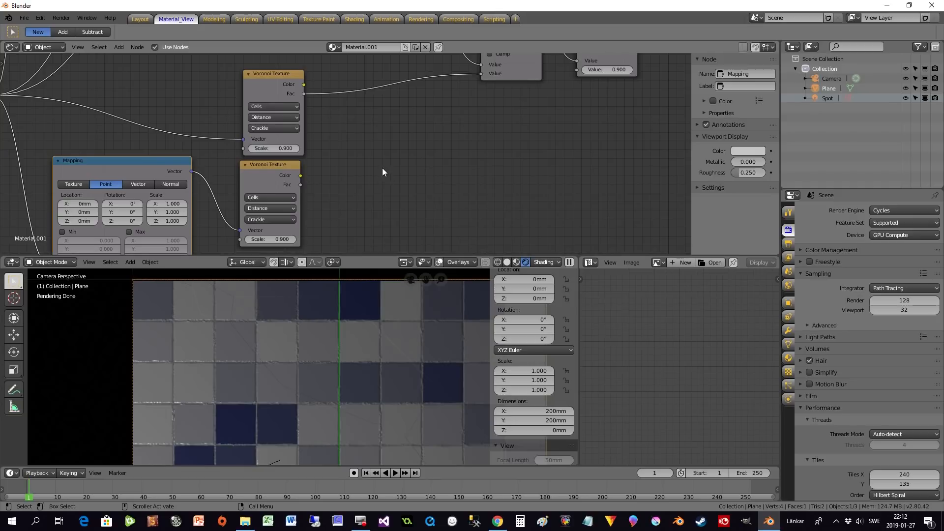
key(shift+a)
mouse_move(374, 163)
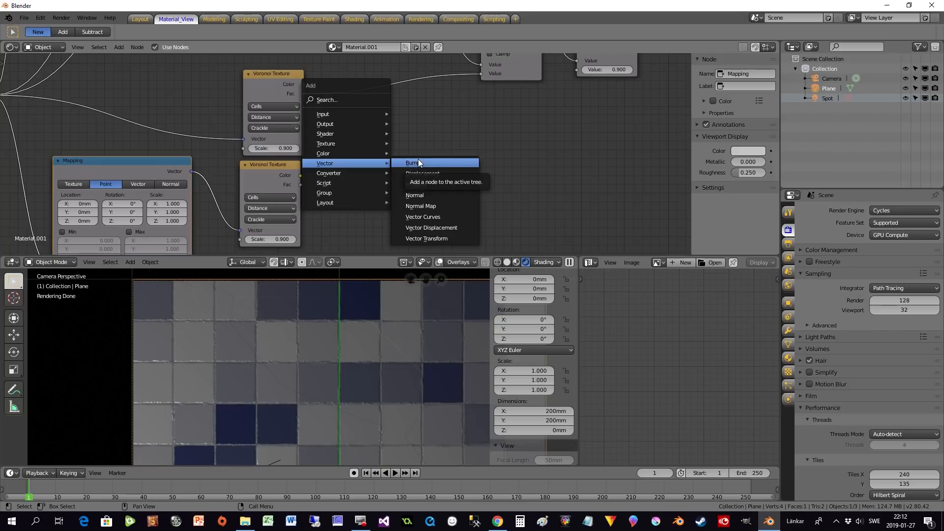
mouse_move(362, 185)
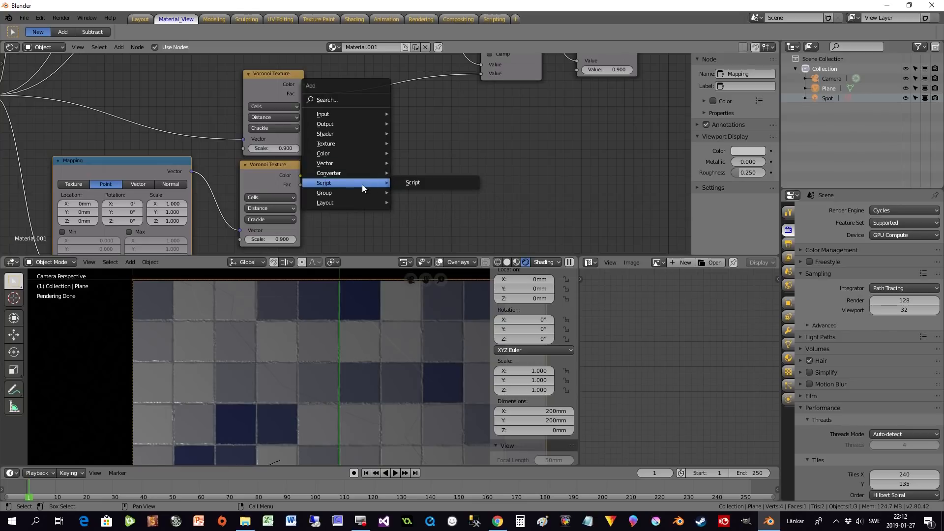
mouse_move(326, 144)
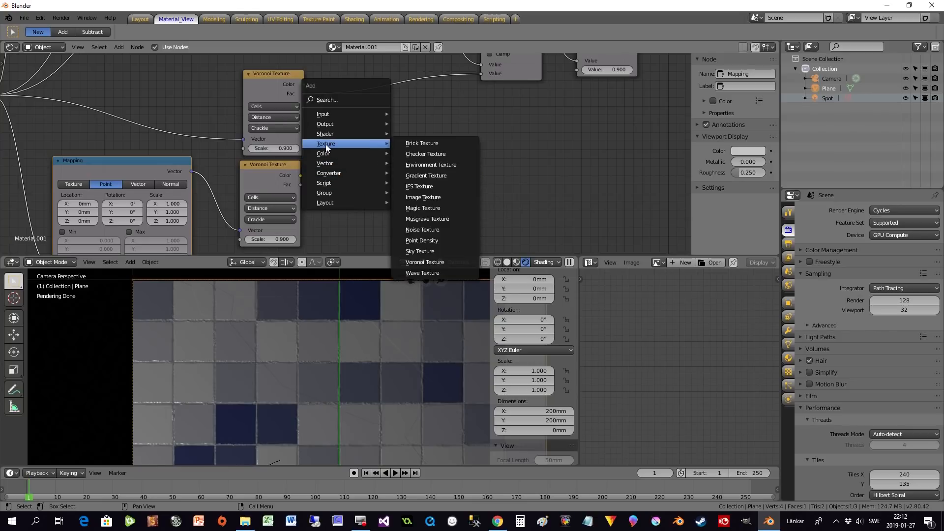
mouse_move(328, 173)
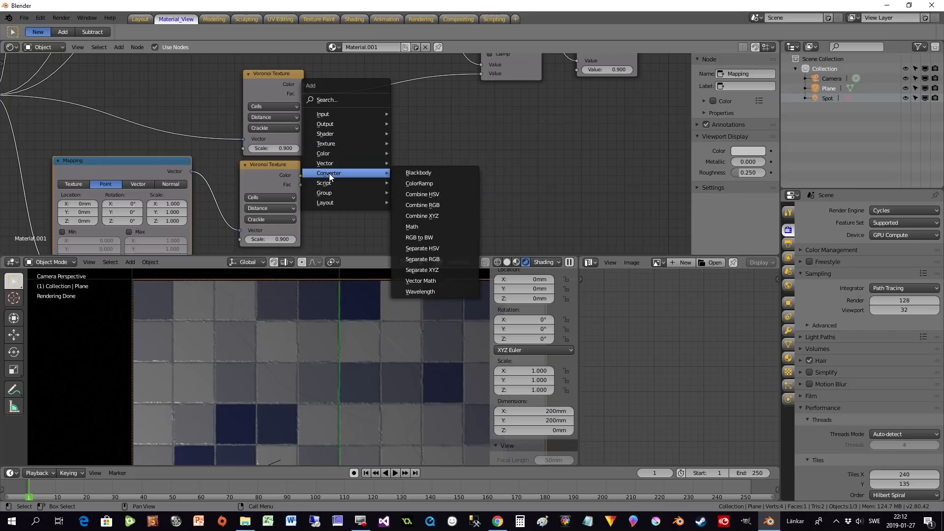
click(413, 227)
click(352, 75)
drag(300, 184, 350, 130)
click(366, 100)
click(373, 119)
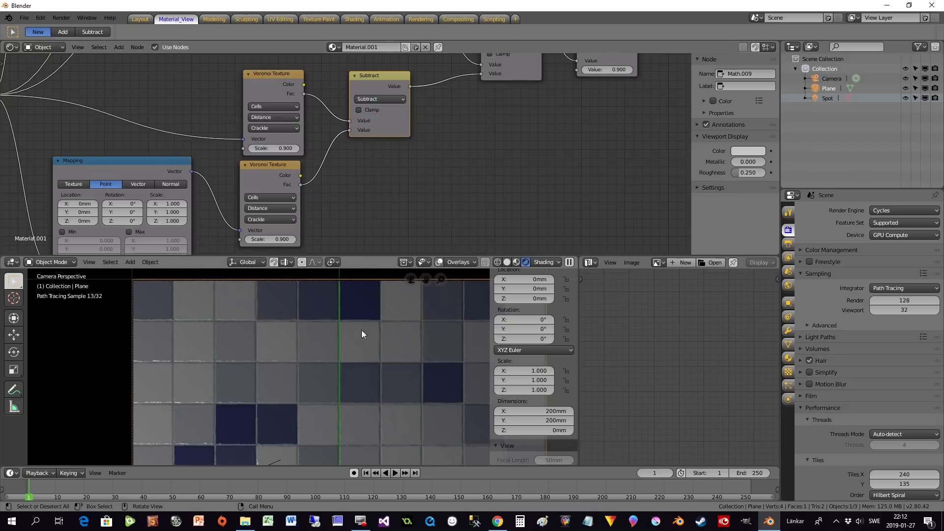
Set both Voronoi Texture nodes to Closest and the lower one's scale to 1.600.
scroll(362, 344, down, 2)
scroll(362, 351, down, 1)
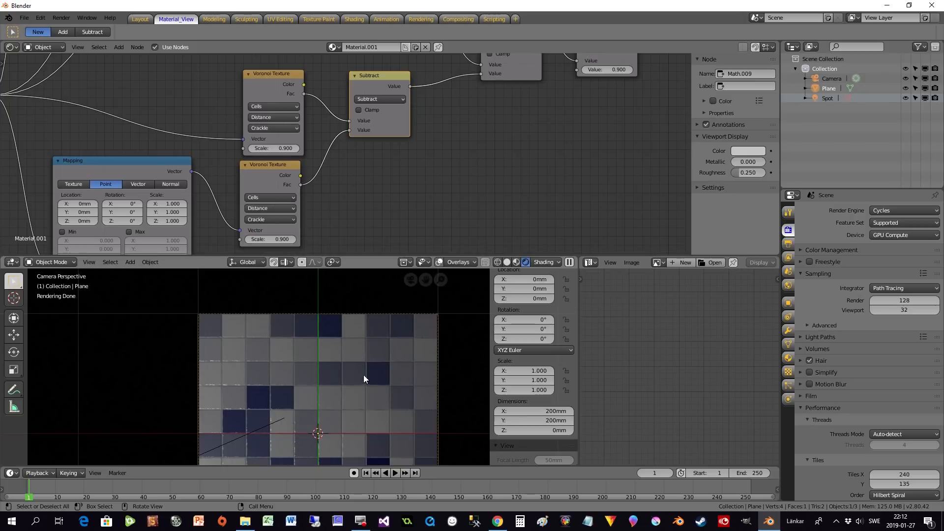
scroll(362, 375, up, 4)
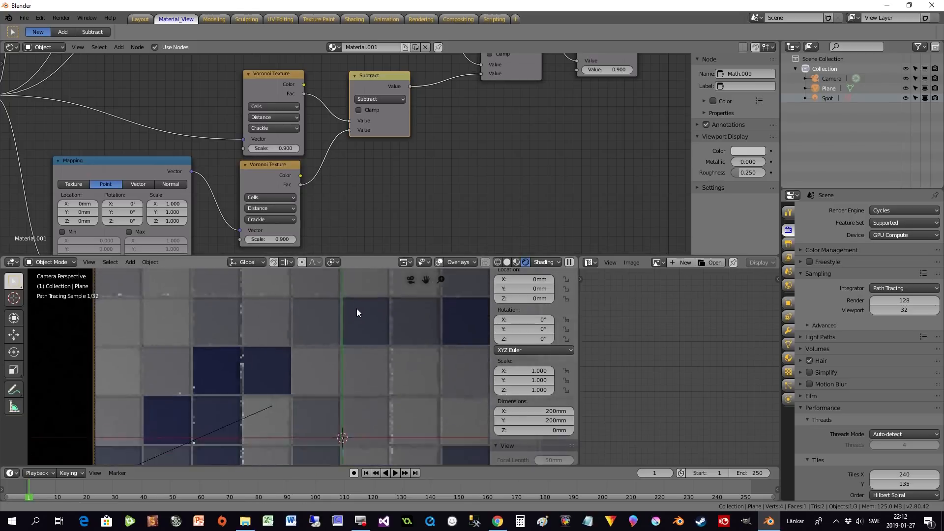
shift+middle_drag(356, 312, 365, 290)
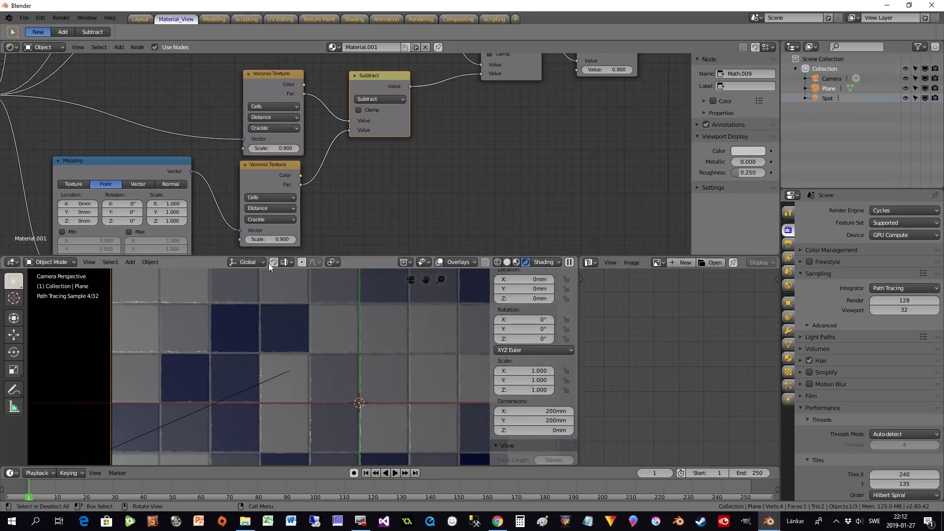
middle_drag(137, 133, 240, 96)
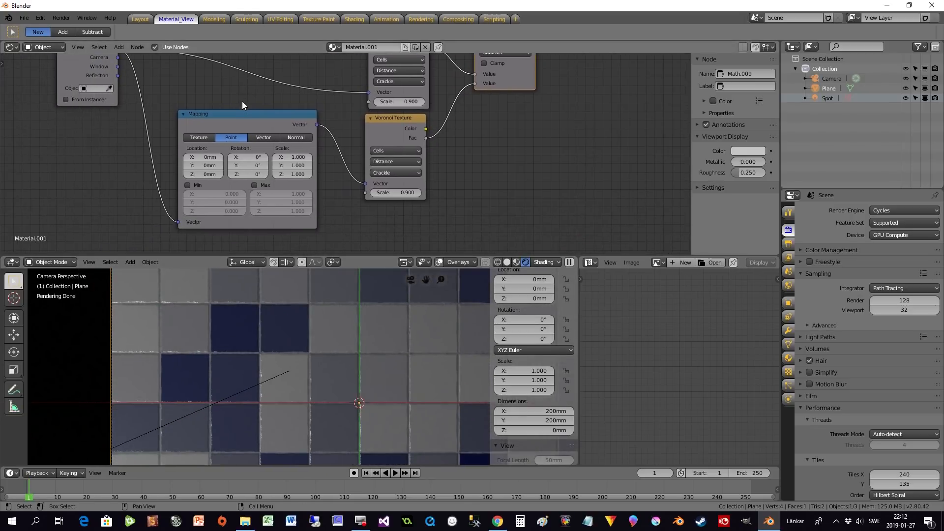
scroll(242, 101, up, 1)
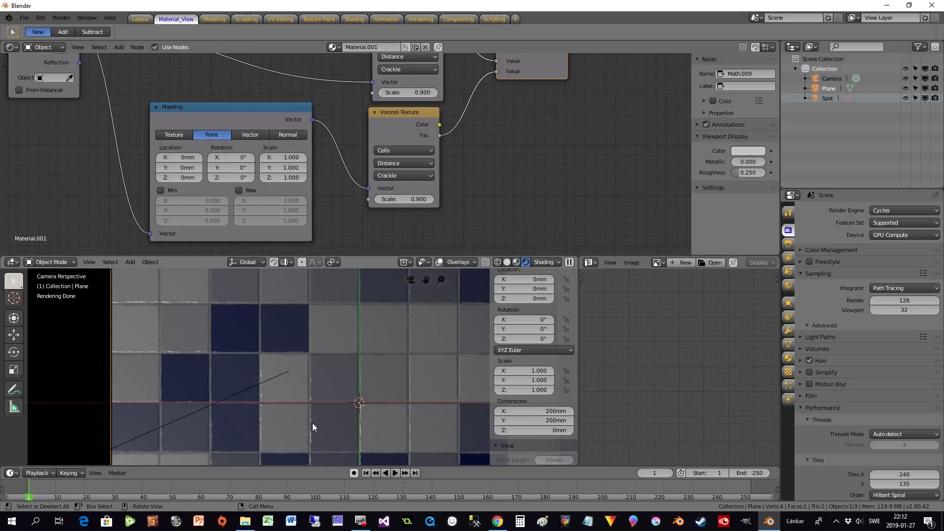
click(251, 177)
scroll(314, 323, down, 3)
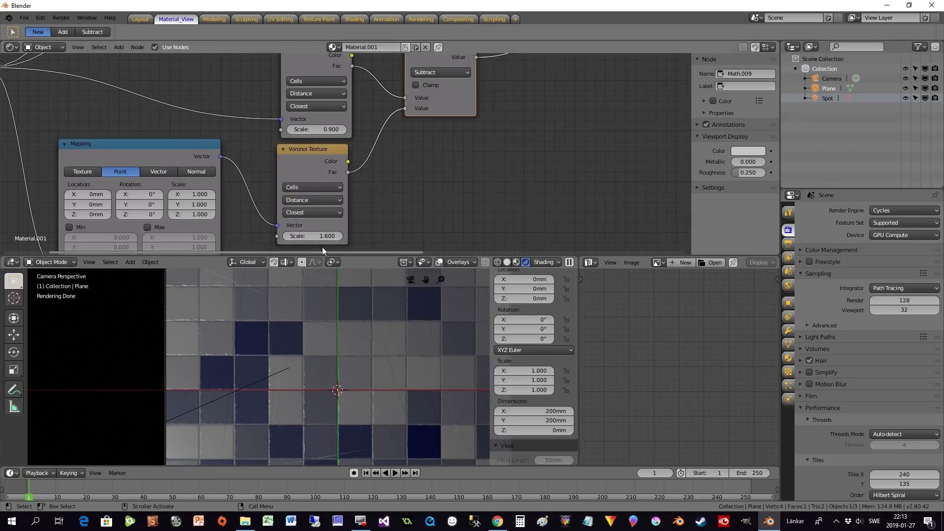
Move the Mapping node down and add a Value node of 5.000 that drives the scale of both Voronoi textures.
drag(193, 149, 172, 230)
scroll(197, 173, down, 1)
middle_drag(197, 173, 283, 167)
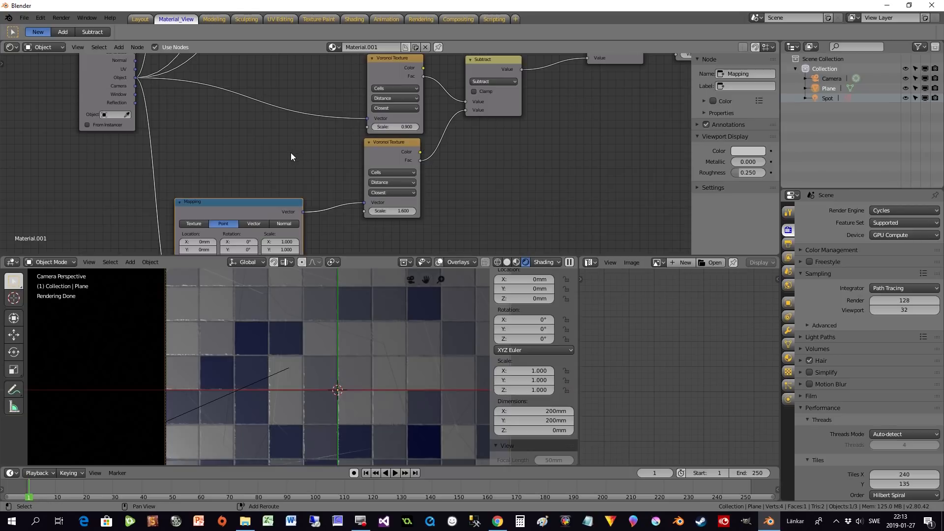
key(shift+a)
mouse_move(292, 91)
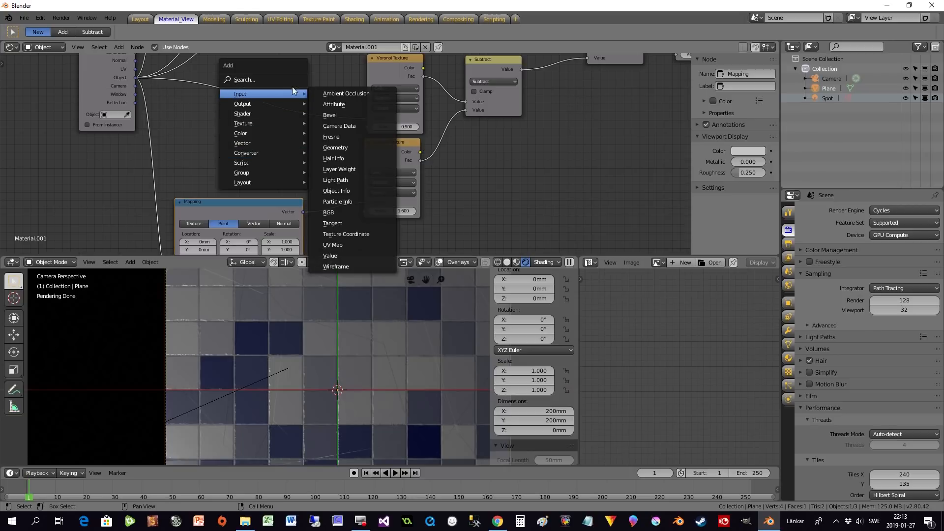
click(344, 254)
click(323, 141)
drag(320, 141, 364, 209)
click(295, 154)
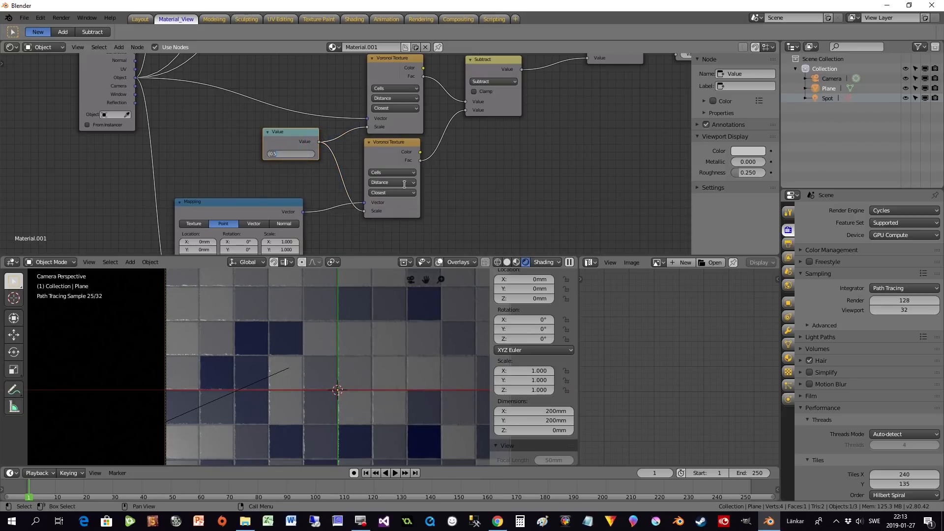
key(Return)
drag(295, 141, 308, 153)
Set the Mapping node's Z rotation to 0.1°.
middle_drag(458, 156, 396, 210)
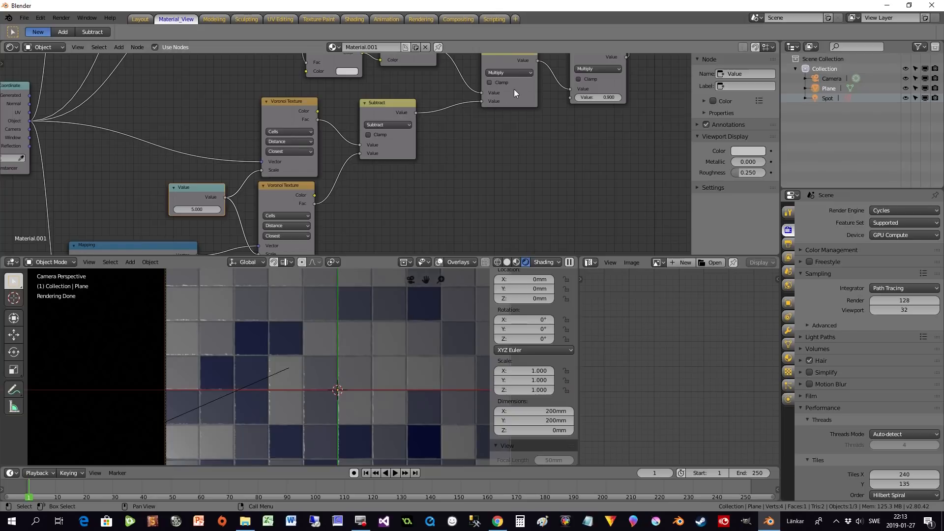
middle_drag(412, 205, 381, 187)
scroll(381, 187, up, 1)
click(276, 178)
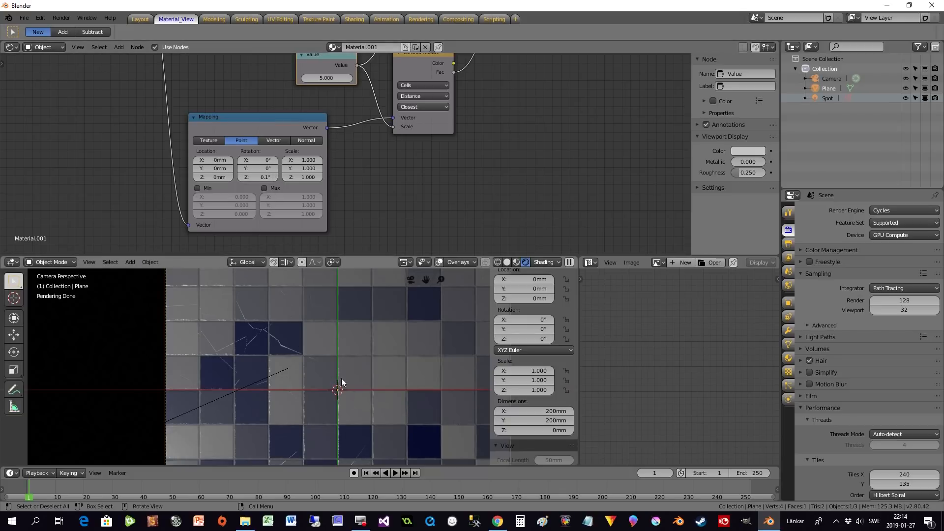
Align the lower Voronoi Texture node beneath the upper one and examine the cracks across the rendered tiles.
middle_drag(415, 171, 363, 233)
drag(378, 154, 382, 158)
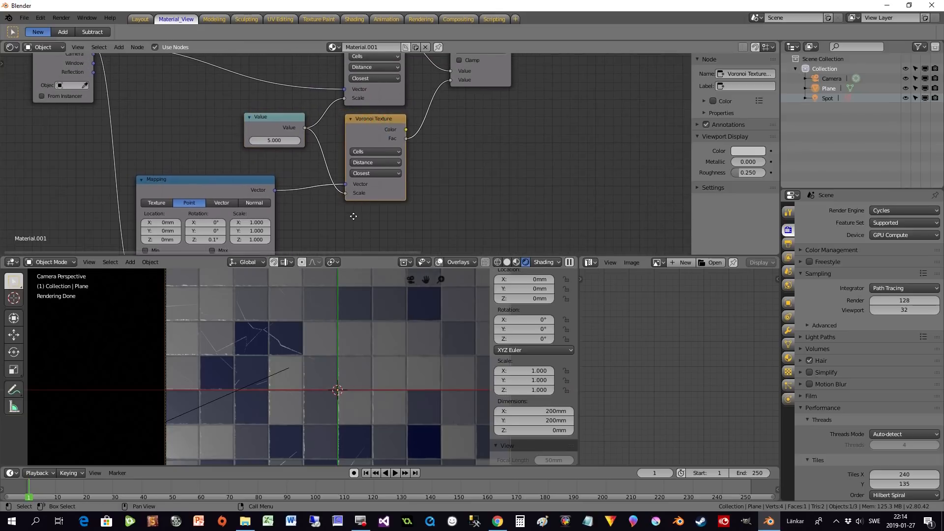
middle_drag(354, 216, 340, 253)
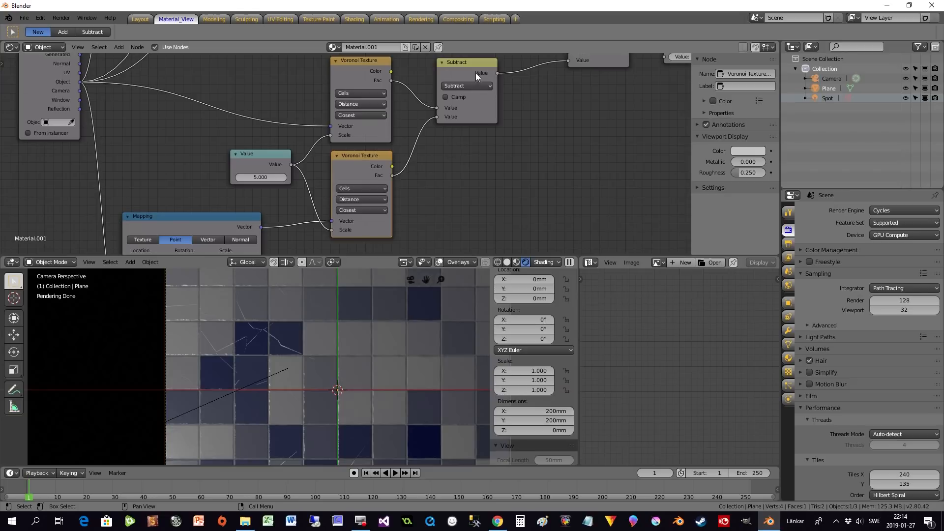
scroll(291, 365, down, 1)
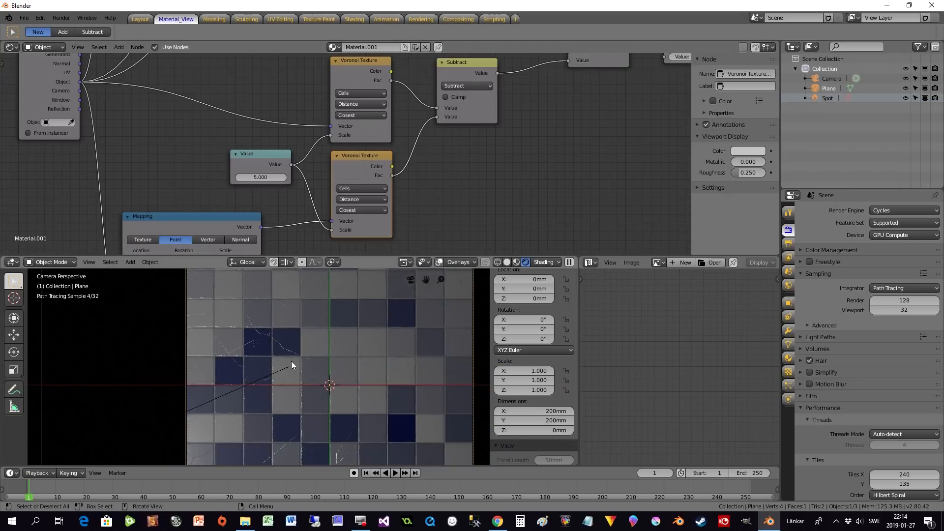
scroll(293, 362, down, 1)
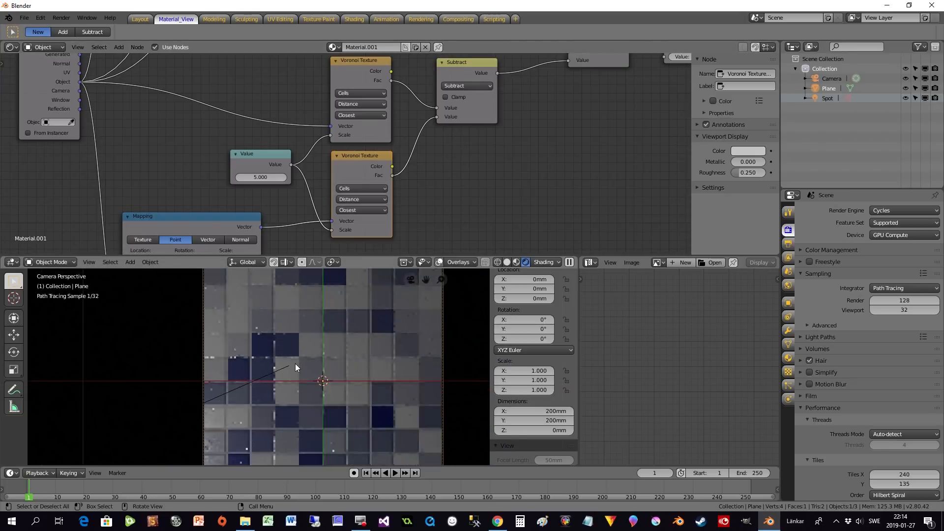
scroll(334, 384, down, 1)
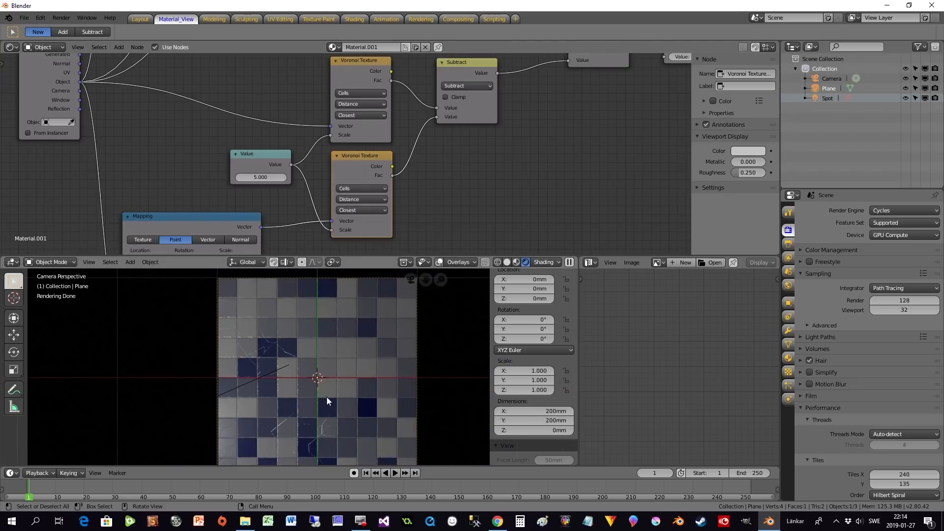
Try a shared Voronoi scale of 2.300 in the Value node and inspect the cracks on the tiles.
middle_drag(486, 198, 479, 157)
ctrl+middle_drag(303, 129, 325, 164)
scroll(301, 389, up, 3)
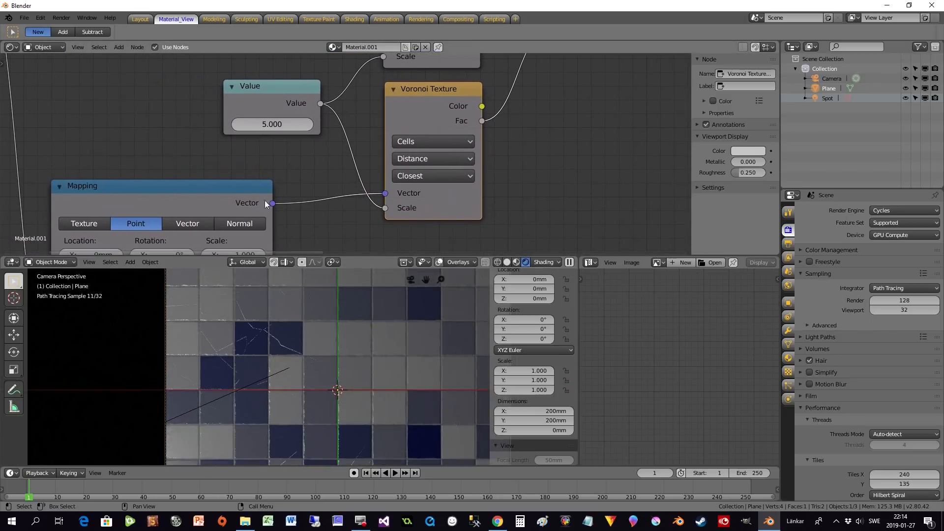
drag(268, 124, 206, 124)
scroll(281, 395, down, 3)
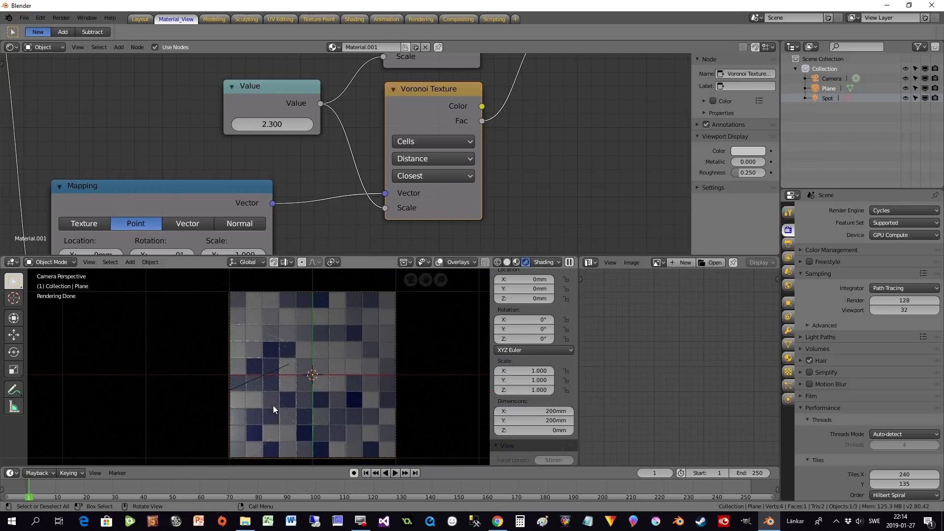
scroll(275, 443, up, 2)
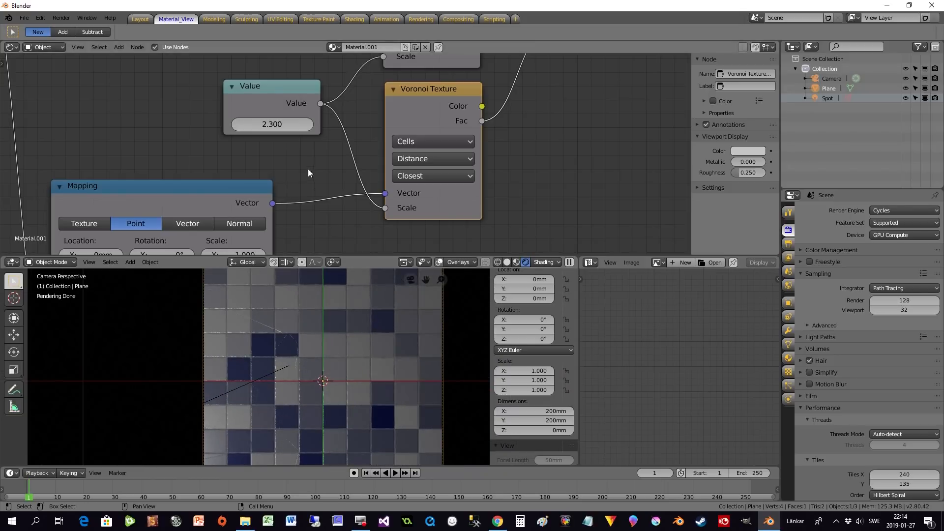
Try a much denser crack pattern by raising the Value node to 23.400, checking the tiles up close and from afar.
drag(263, 124, 319, 124)
scroll(278, 417, up, 2)
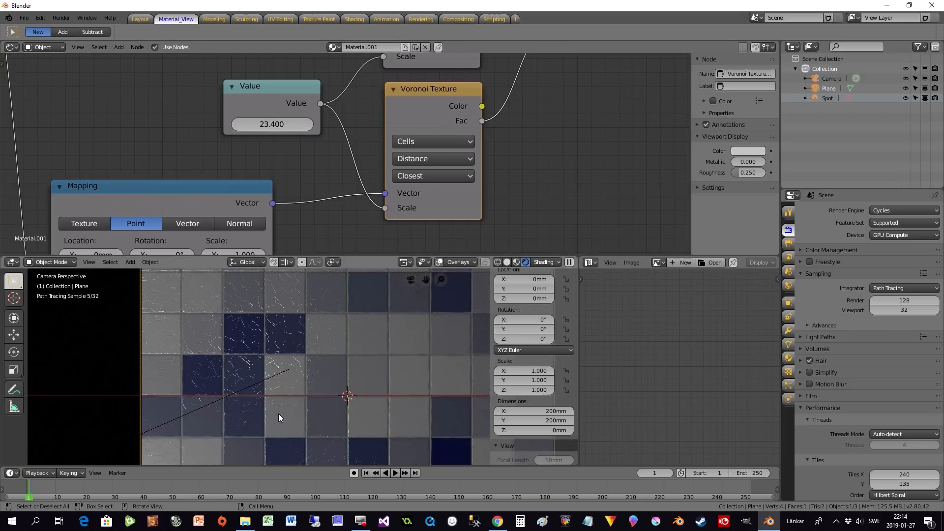
scroll(278, 416, down, 3)
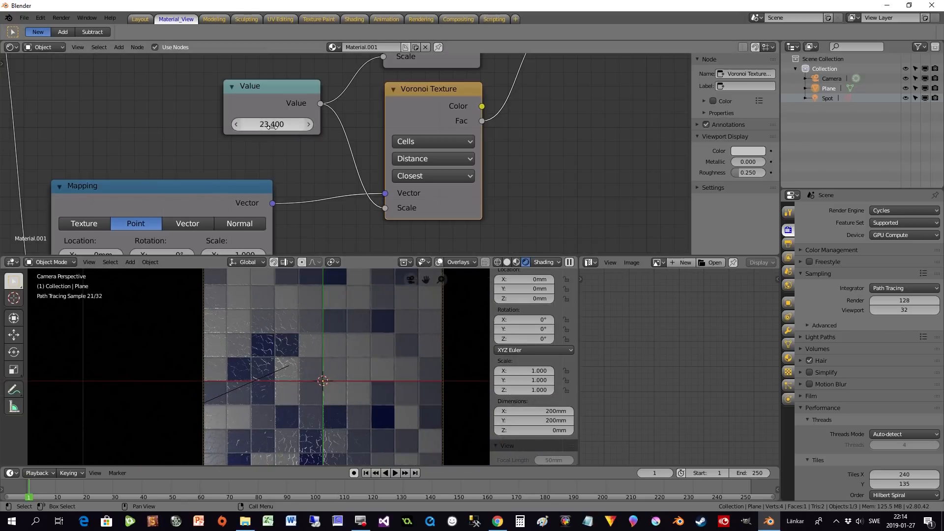
Set the Value node driving both Voronoi scales to 2.900 and check the cracks in the rendered view.
drag(272, 126, 221, 126)
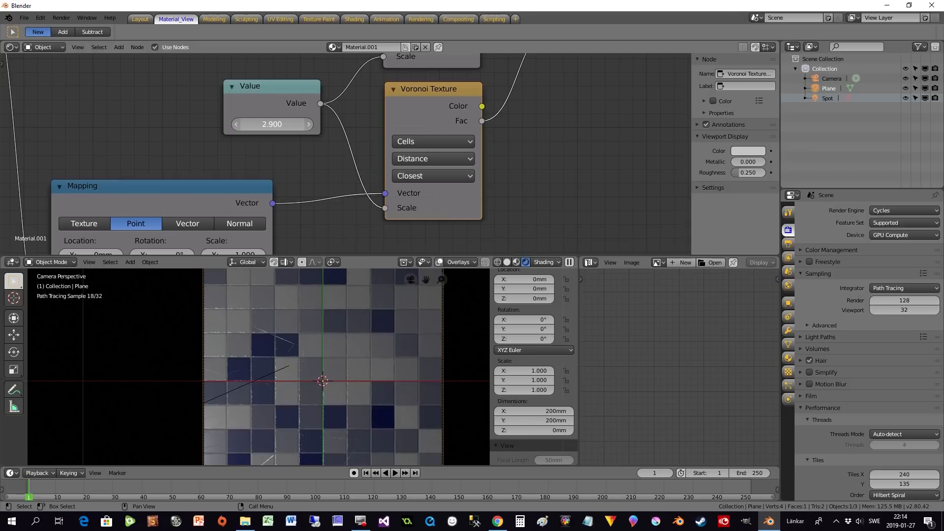
scroll(343, 422, down, 2)
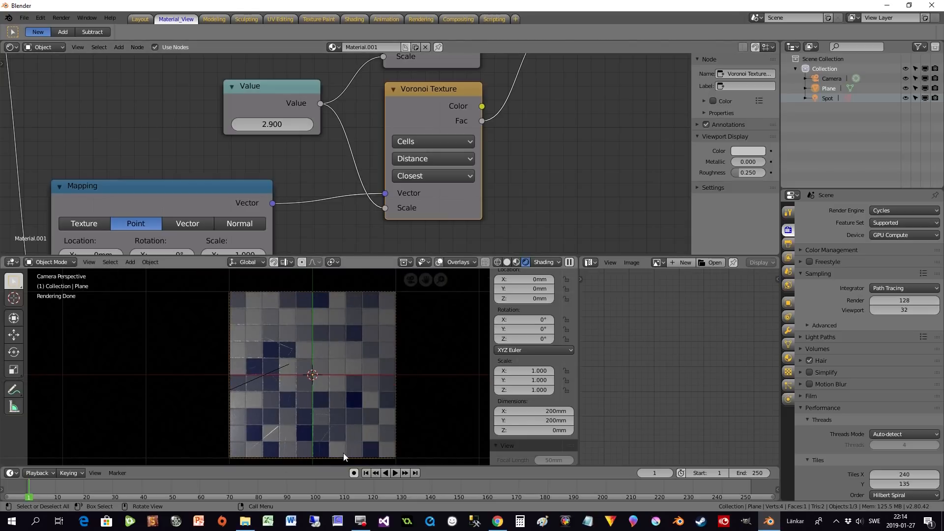
scroll(347, 388, up, 3)
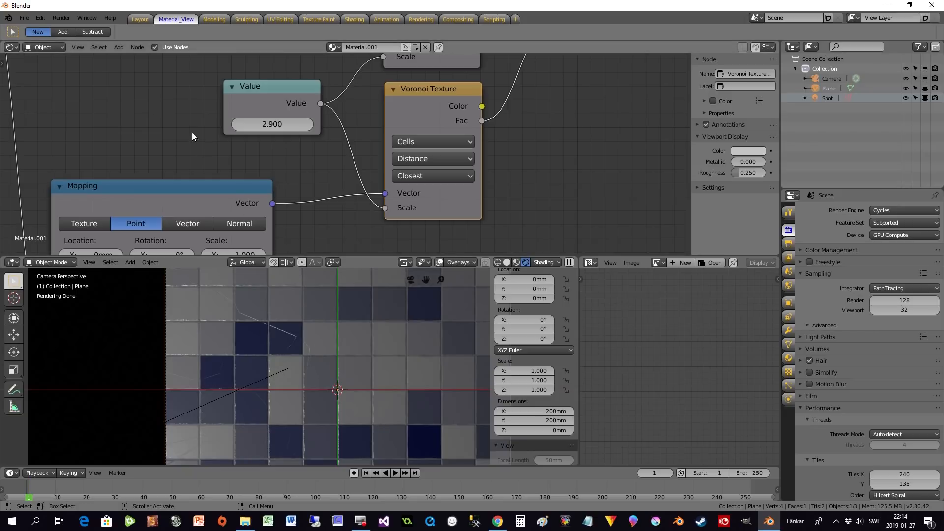
Reposition the Texture Coordinate and Mapping nodes to make room for distortion nodes in the crack branch.
scroll(155, 127, down, 4)
middle_drag(154, 128, 393, 209)
drag(348, 131, 235, 135)
scroll(293, 141, down, 1)
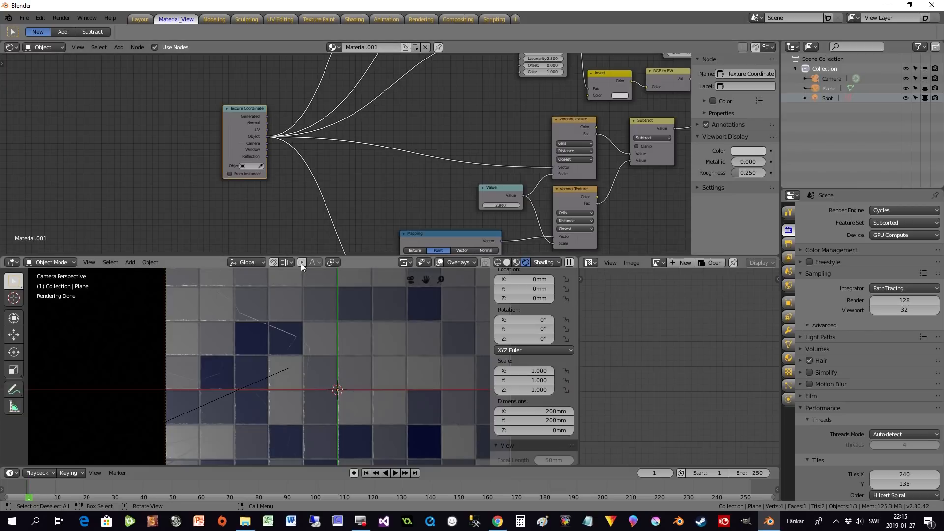
middle_drag(574, 127, 426, 117)
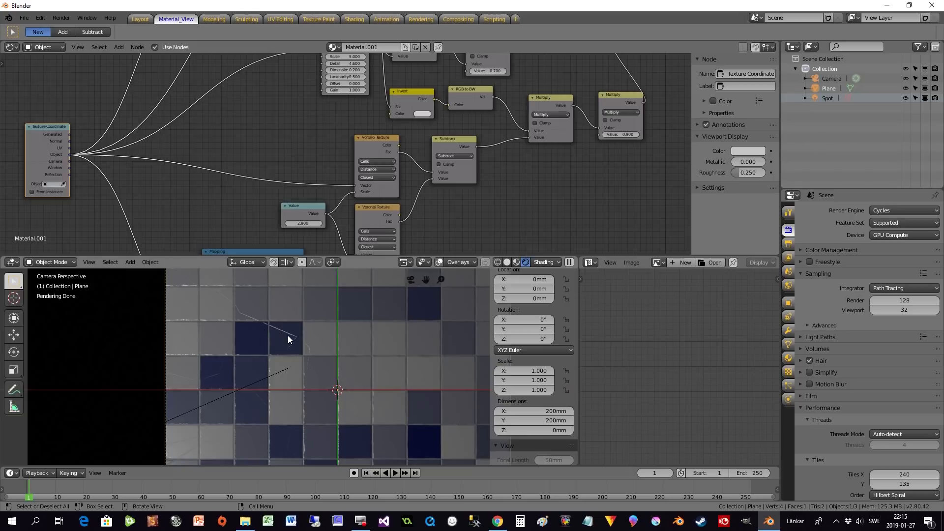
middle_drag(241, 210, 429, 160)
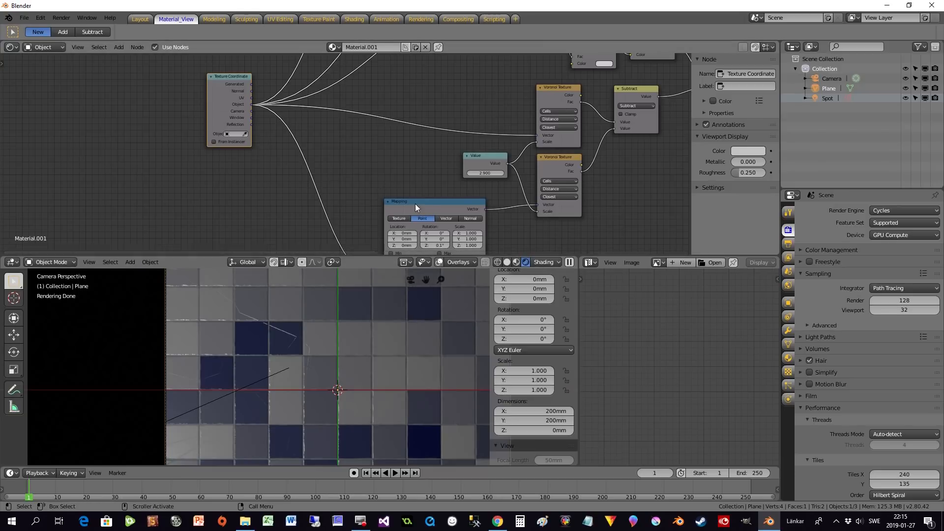
drag(425, 203, 443, 204)
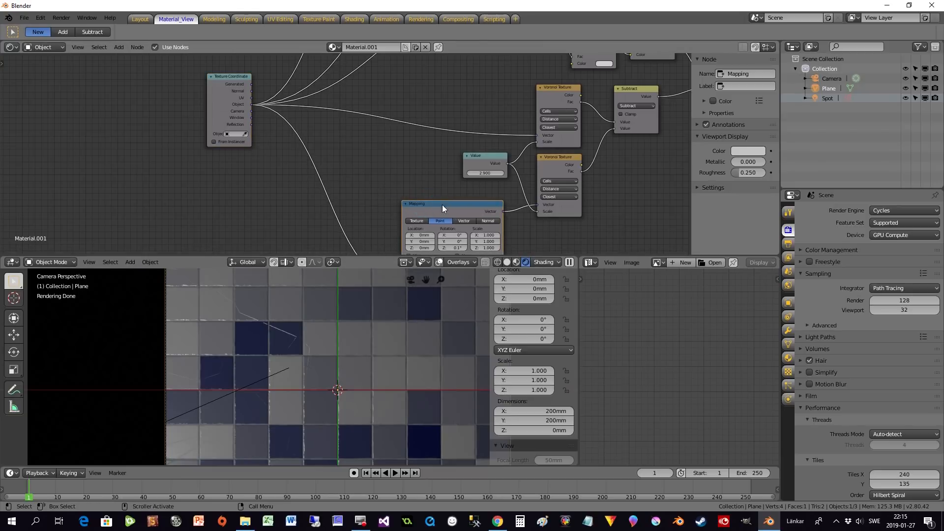
Add a Noise Texture node below the Texture Coordinate node and feed its Vector from the Object output.
scroll(375, 191, up, 2)
middle_drag(367, 183, 409, 201)
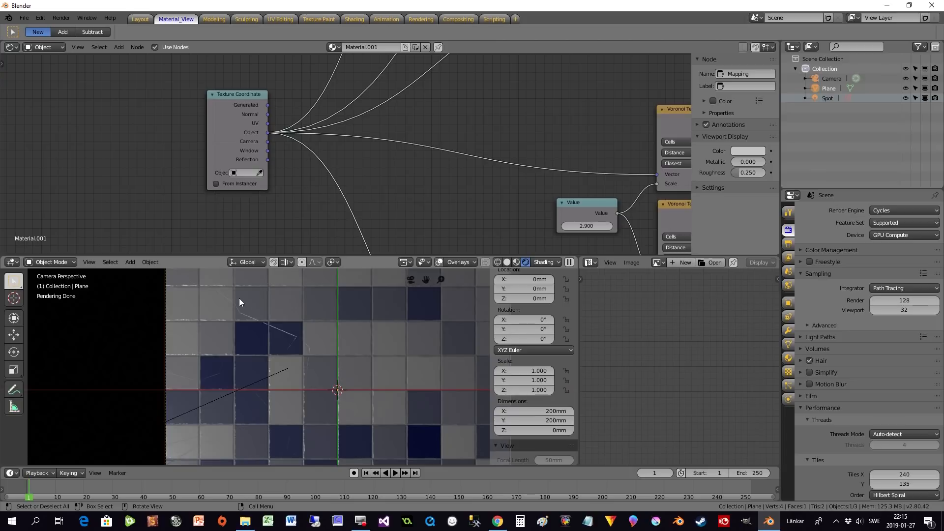
middle_drag(375, 219, 355, 222)
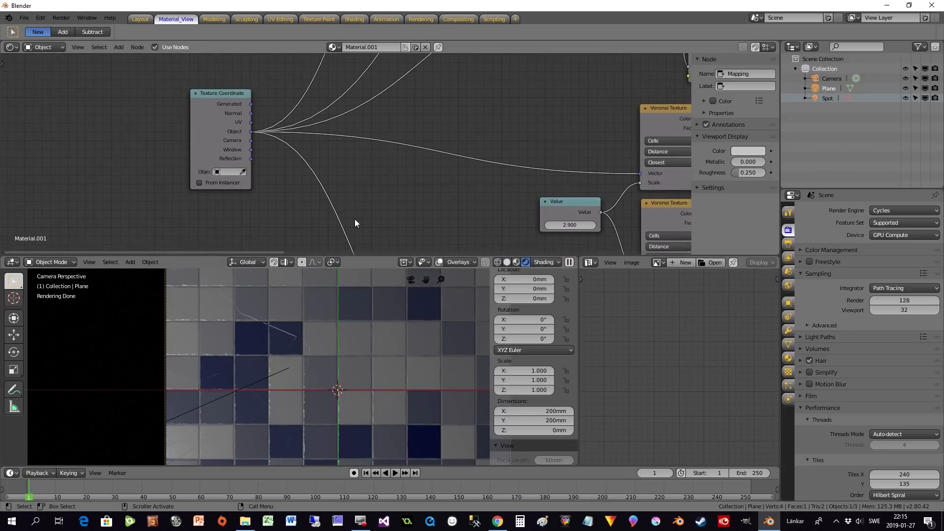
key(shift+a)
mouse_move(358, 181)
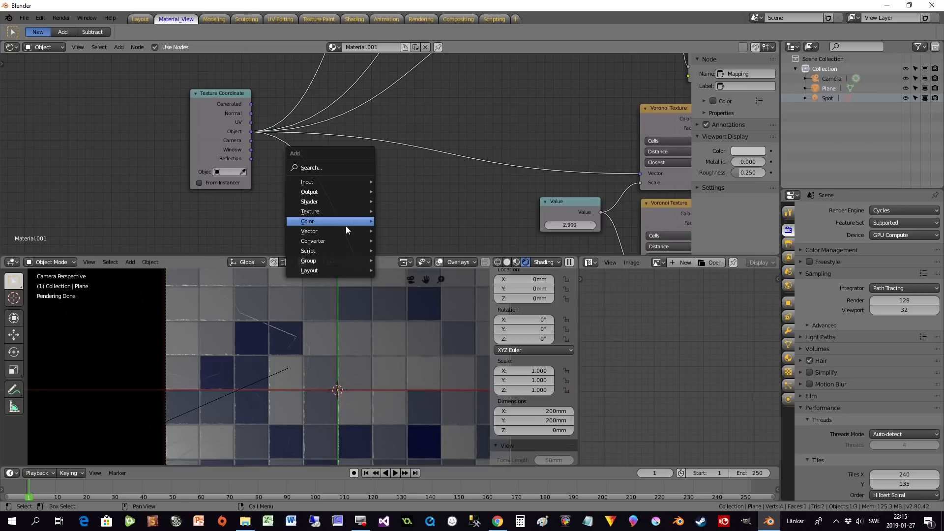
mouse_move(309, 214)
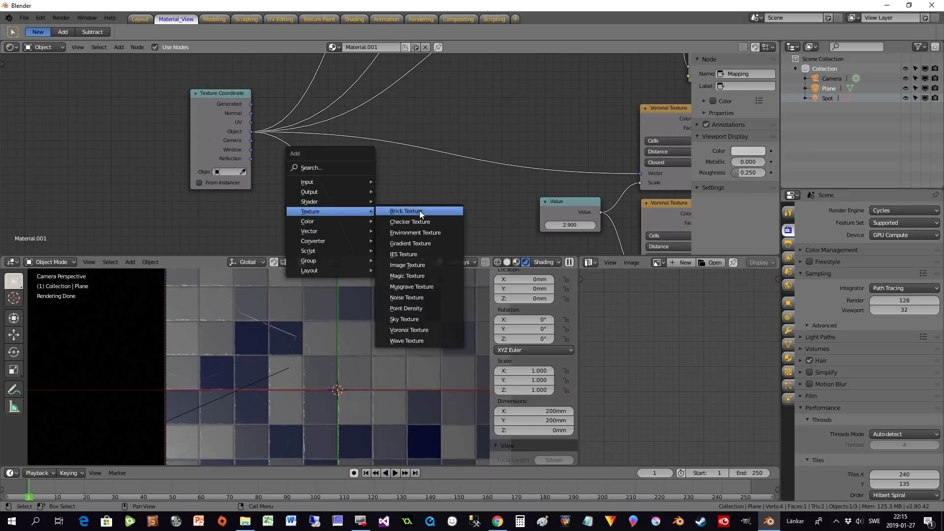
click(423, 297)
click(165, 208)
drag(211, 137, 165, 244)
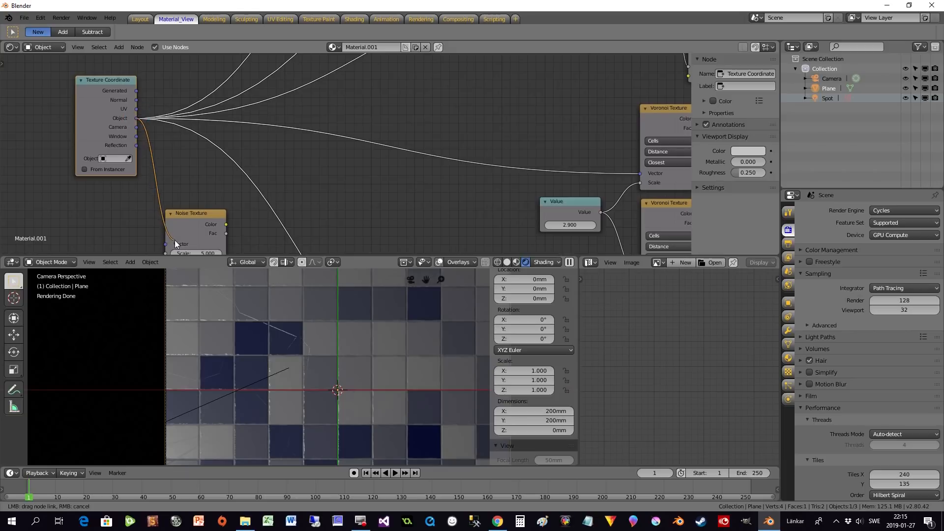
middle_drag(307, 221, 482, 161)
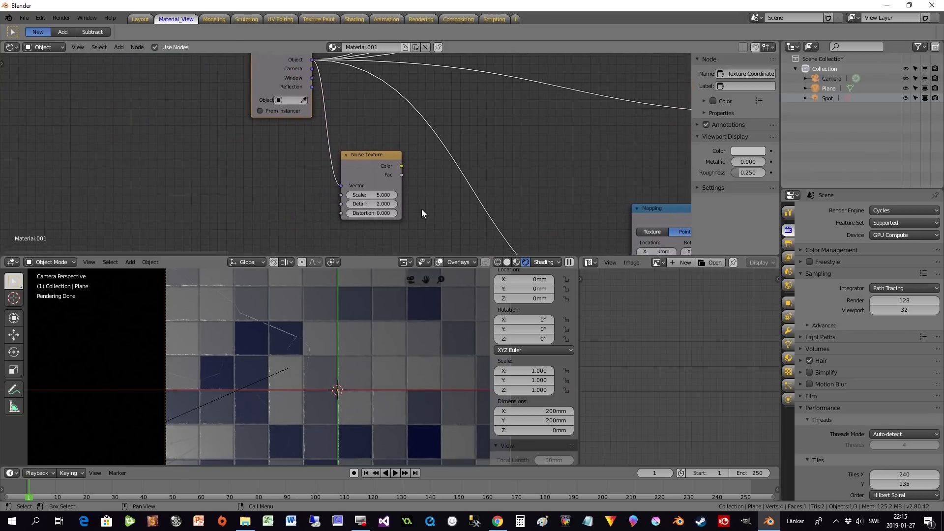
drag(385, 171, 370, 175)
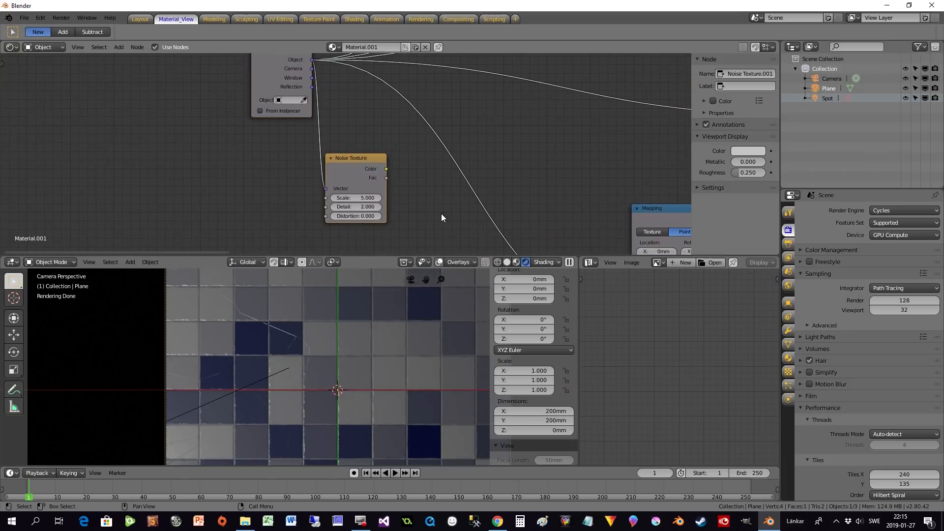
Add a Math node set to Multiply beside the Noise Texture and connect the noise Fac to its first value.
key(shift+a)
mouse_move(431, 213)
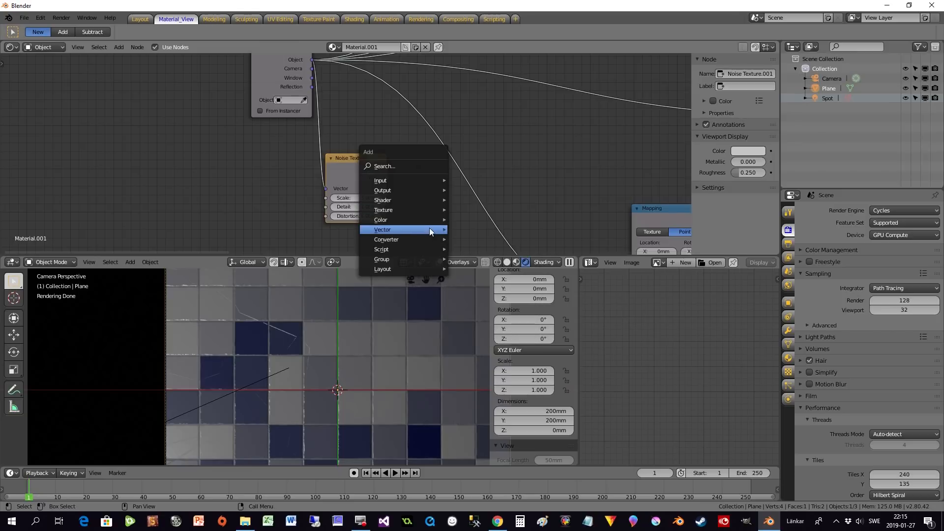
mouse_move(418, 239)
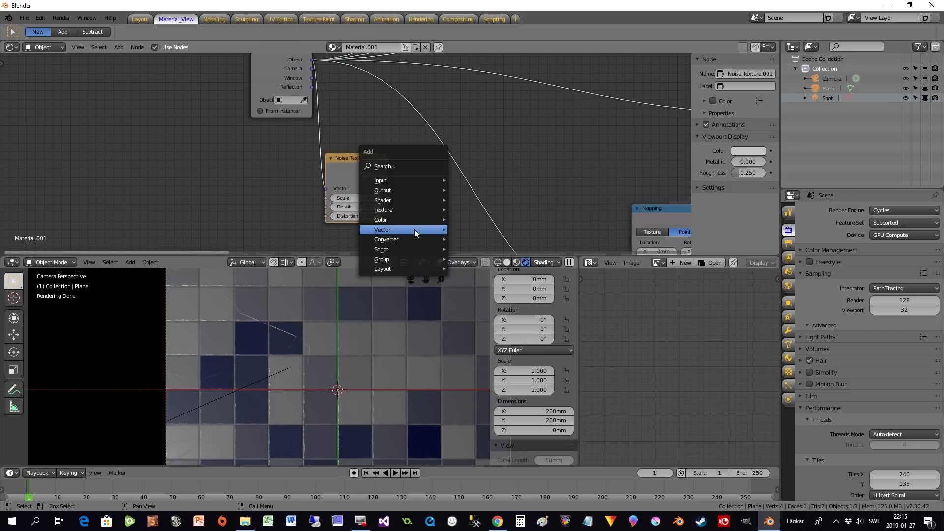
mouse_move(403, 222)
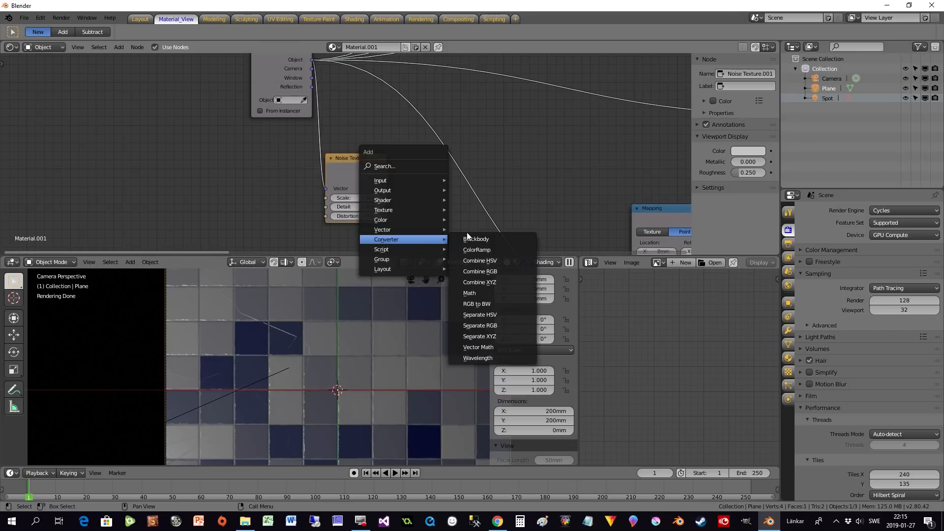
click(478, 290)
click(428, 201)
drag(376, 172, 396, 221)
click(403, 200)
click(429, 202)
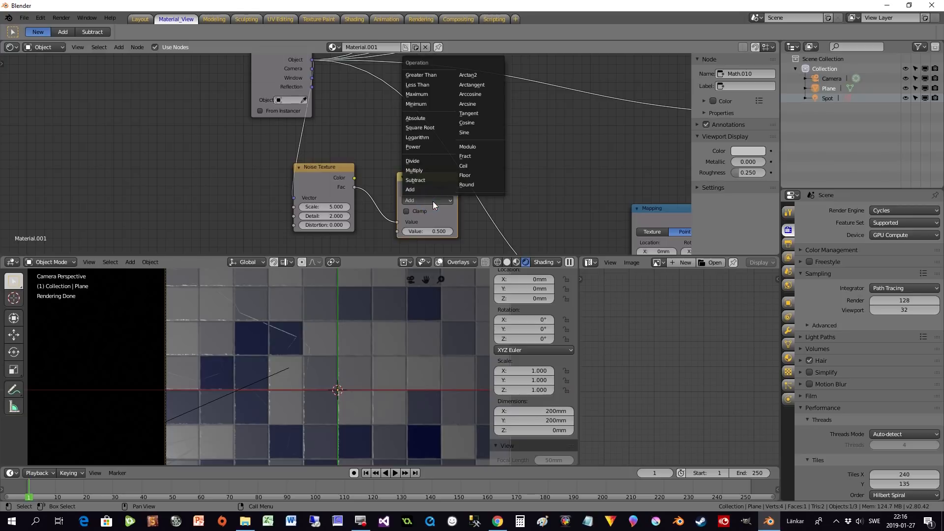
click(432, 170)
drag(426, 190, 402, 177)
Add a Separate XYZ node above the Multiply node and connect the Texture Coordinate's Object output to it.
scroll(485, 163, down, 1)
middle_drag(484, 162, 392, 187)
scroll(391, 188, down, 1)
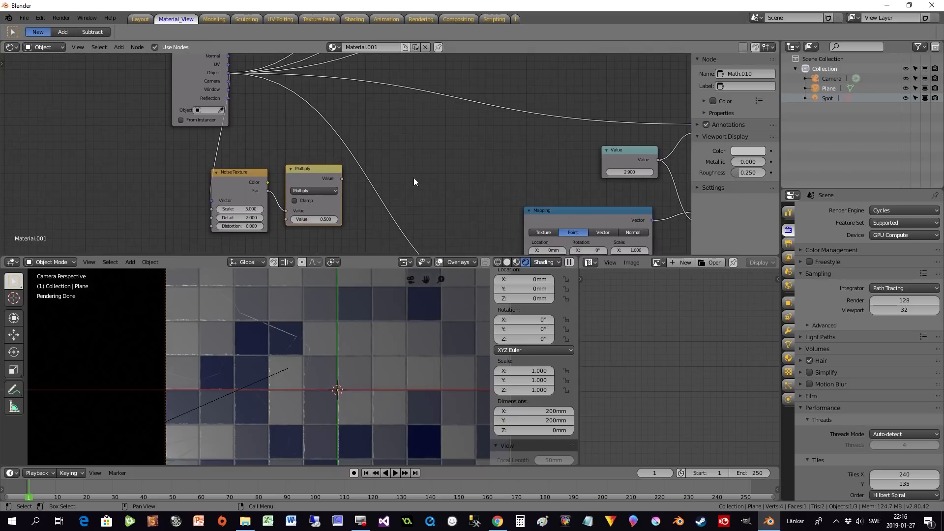
scroll(414, 181, down, 1)
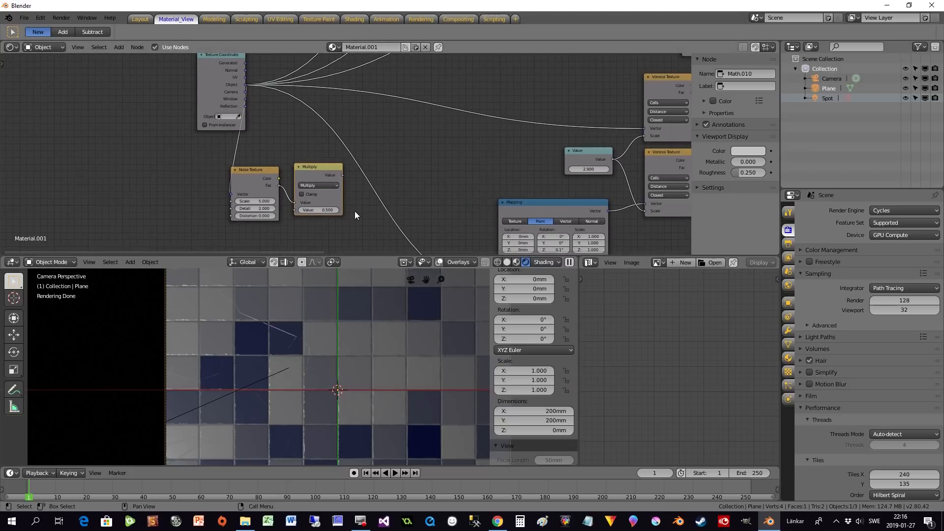
drag(343, 175, 384, 191)
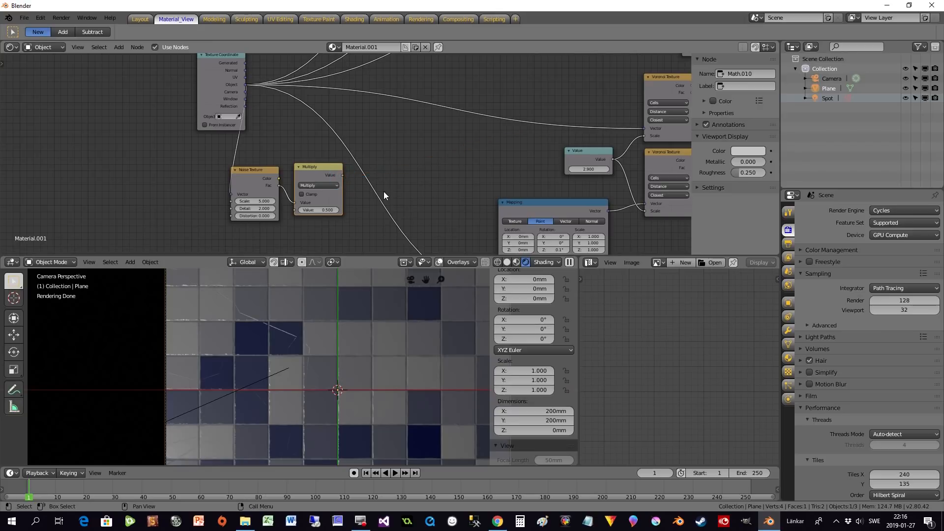
ctrl+middle_drag(384, 191, 429, 176)
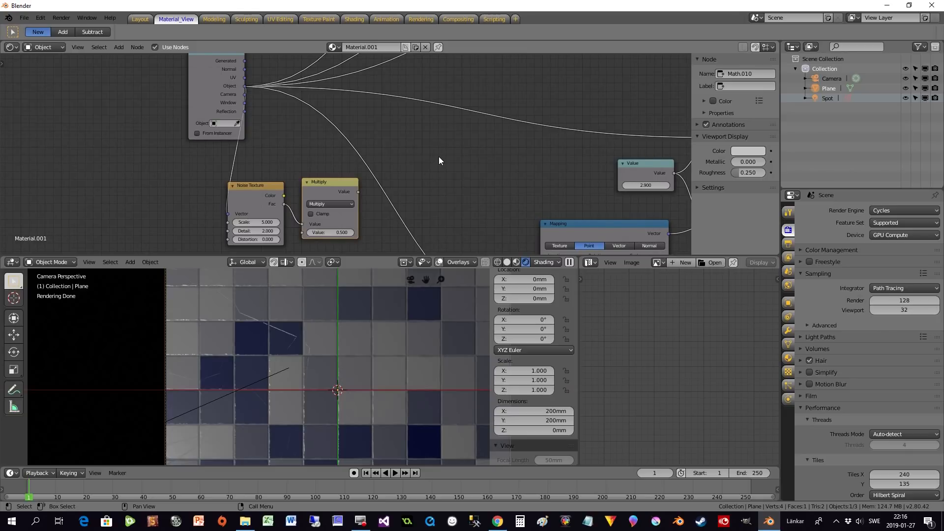
key(shift+a)
mouse_move(417, 146)
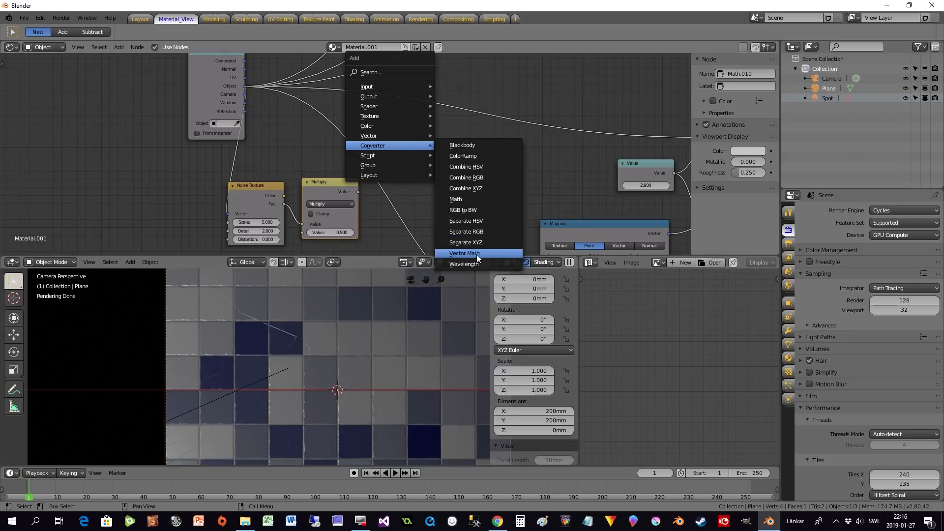
click(484, 242)
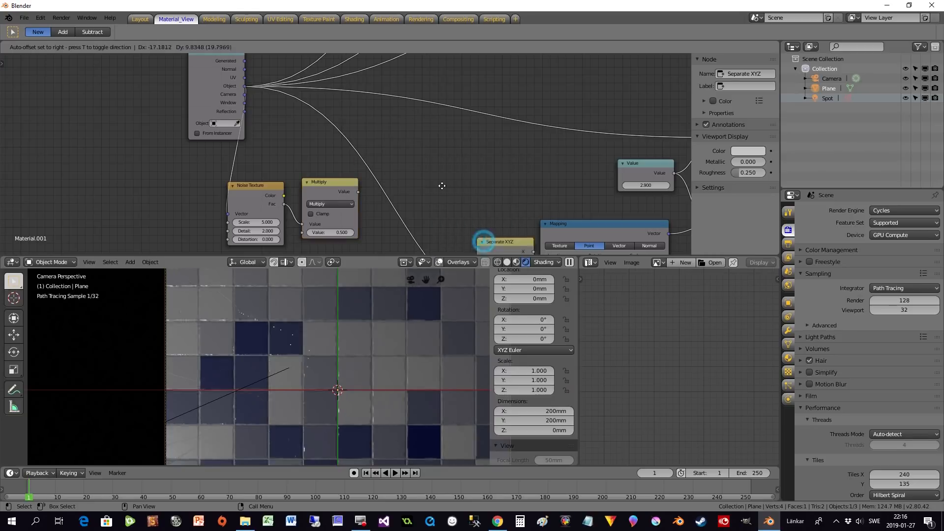
click(412, 131)
drag(245, 86, 396, 130)
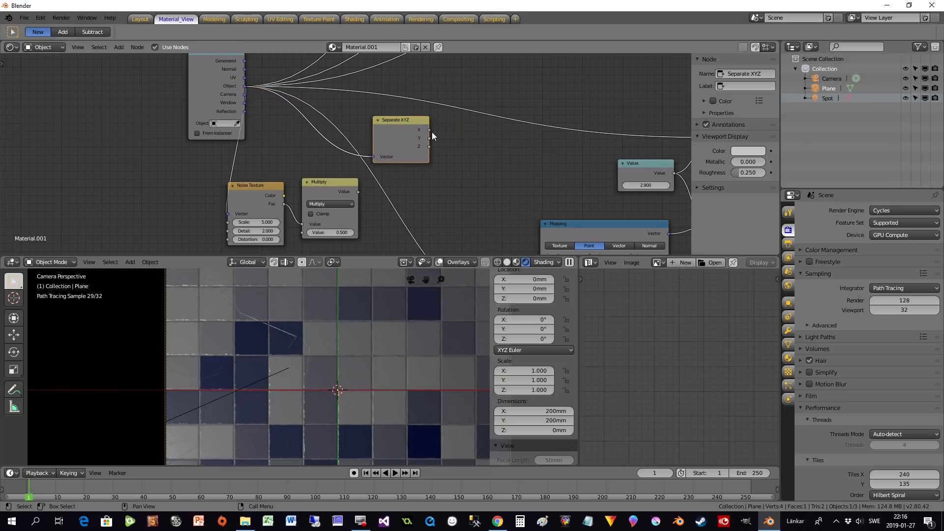
Add a Combine XYZ node and connect its Vector output to the upper Voronoi Texture and the Mapping node.
middle_drag(461, 158, 297, 158)
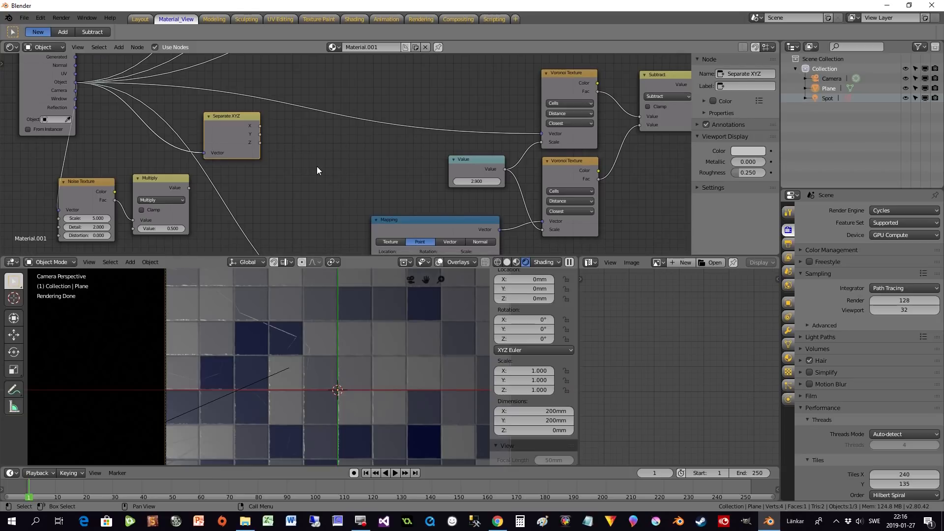
key(shift+a)
mouse_move(317, 166)
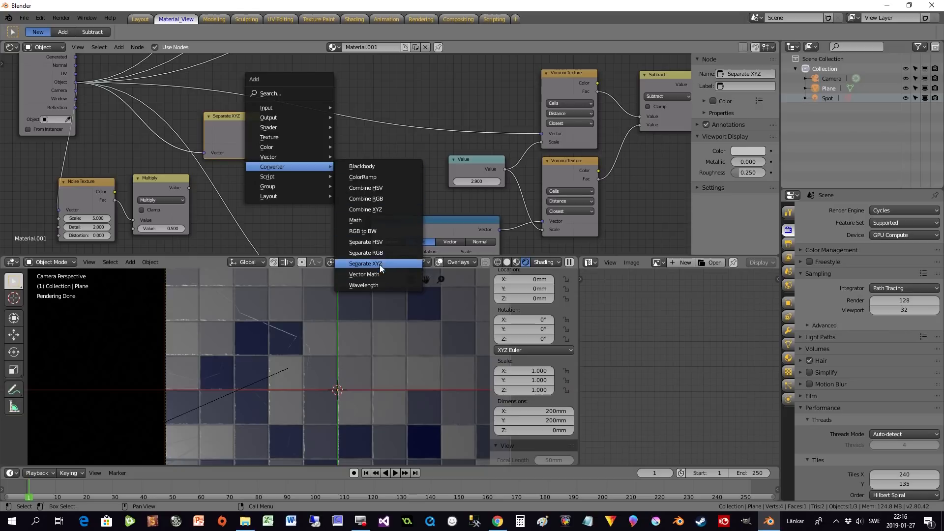
click(379, 208)
click(331, 129)
drag(387, 148, 542, 134)
middle_drag(399, 176, 415, 125)
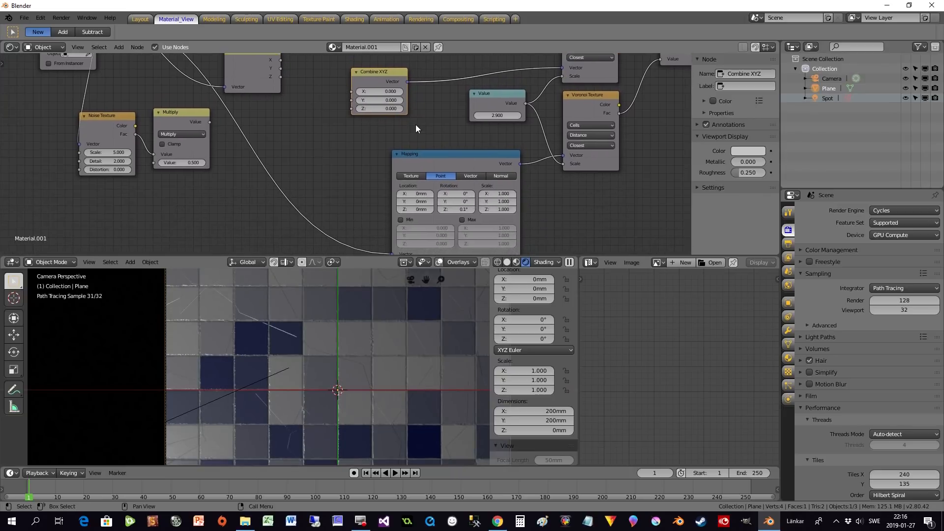
drag(406, 81, 392, 254)
Arrange the Separate XYZ and Combine XYZ nodes with a gap between them and link their Y and Z channels.
drag(379, 86, 343, 103)
drag(276, 76, 254, 91)
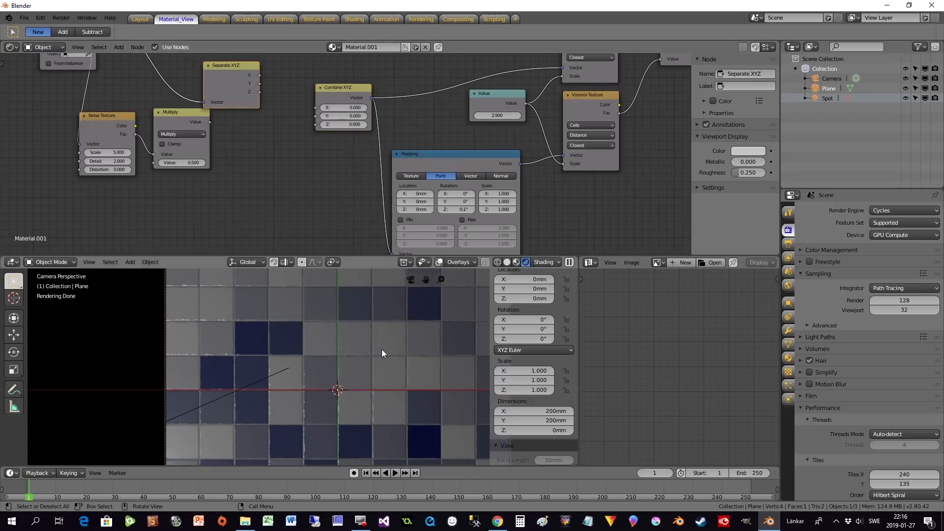
middle_drag(356, 173, 452, 239)
drag(415, 165, 425, 139)
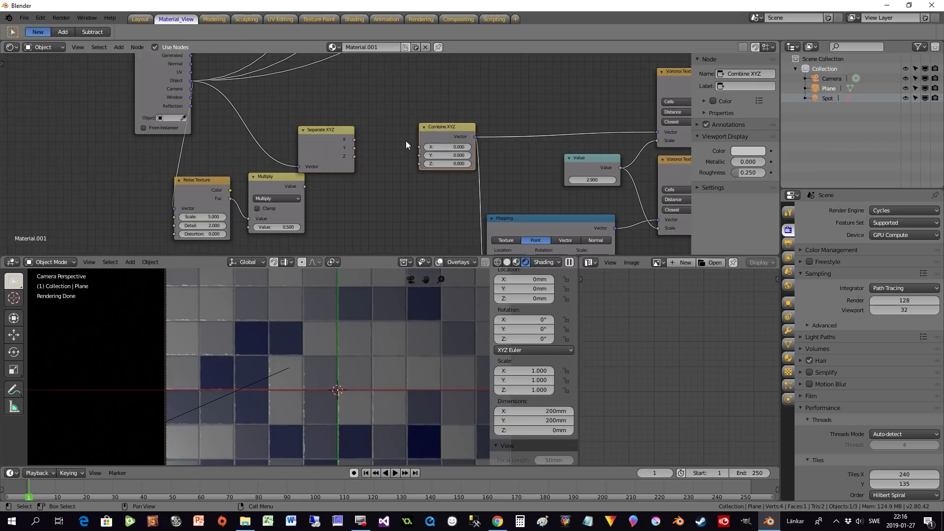
drag(337, 141, 420, 155)
drag(326, 143, 419, 164)
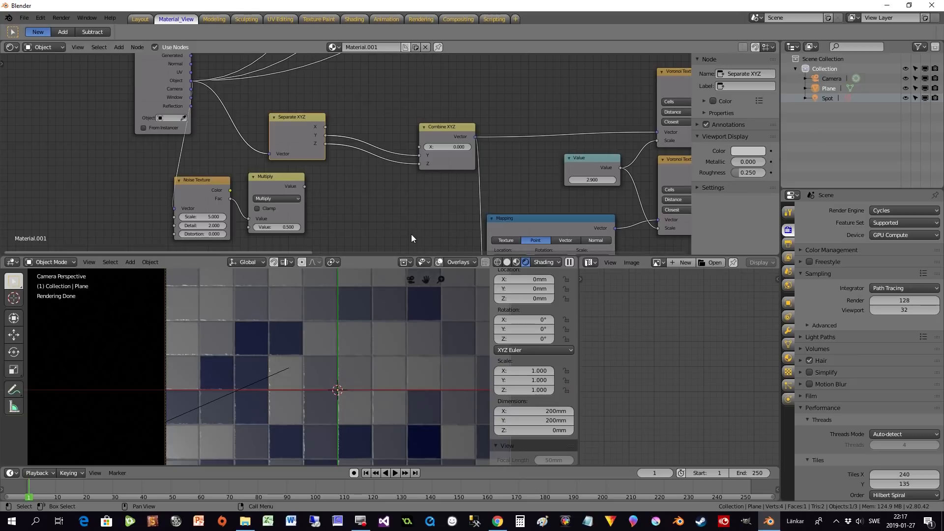
Insert a Math node set to Add on the X channel between Separate and Combine XYZ, with the Multiply result as its second value.
key(shift+a)
mouse_move(382, 225)
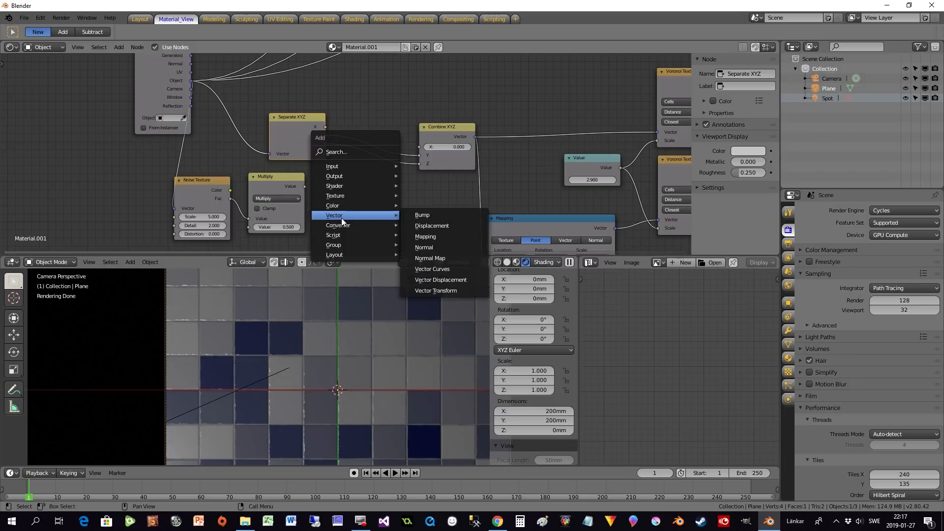
click(422, 279)
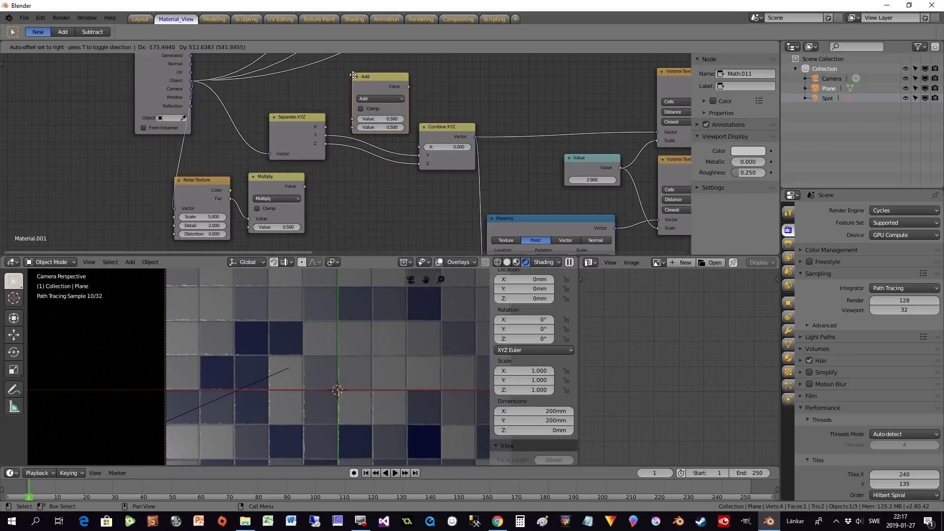
click(353, 73)
drag(326, 127, 353, 119)
drag(409, 86, 420, 147)
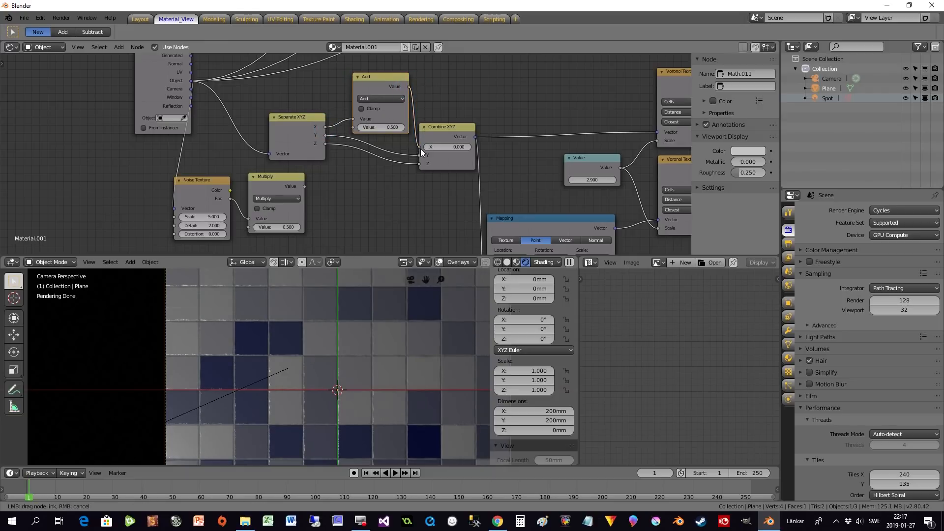
scroll(193, 335, up, 2)
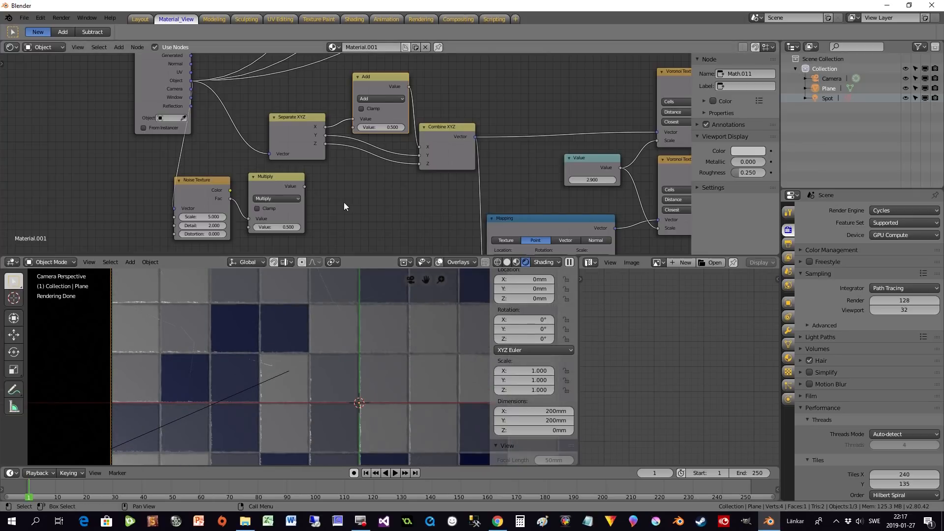
drag(305, 187, 353, 128)
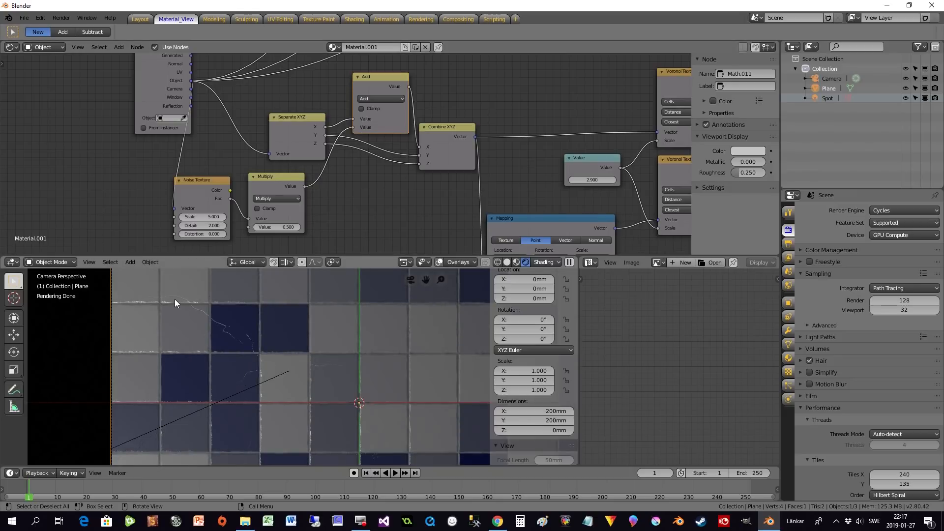
Set the Scale of the Noise Texture that distorts the crack coordinates to 5.5.
middle_drag(241, 218, 268, 208)
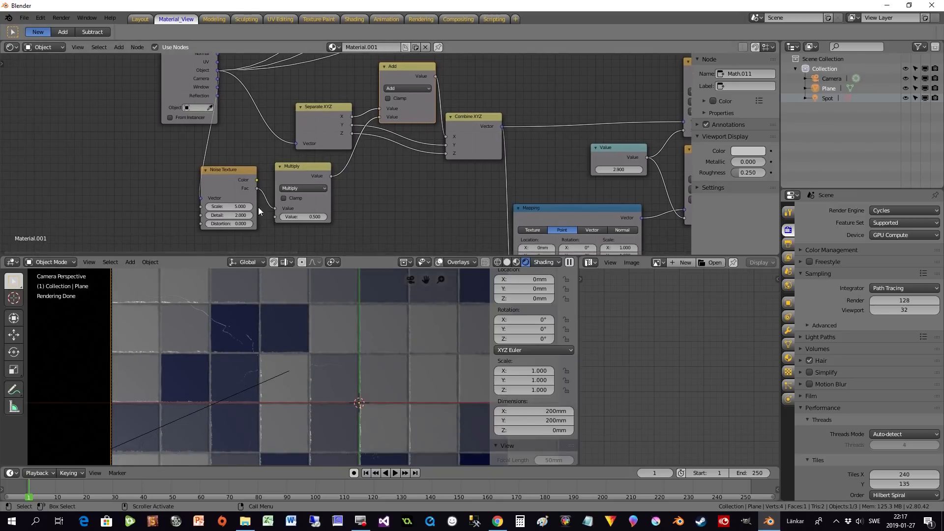
drag(230, 206, 248, 206)
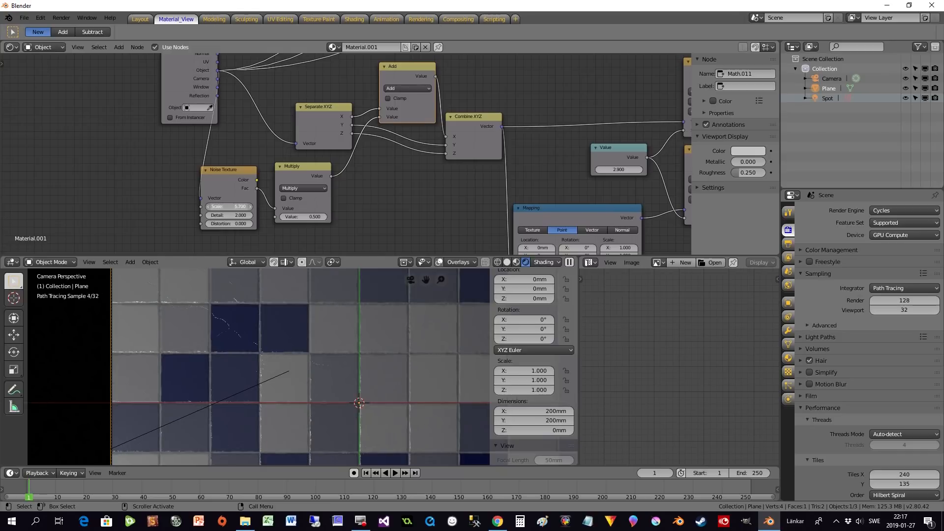
drag(249, 206, 243, 206)
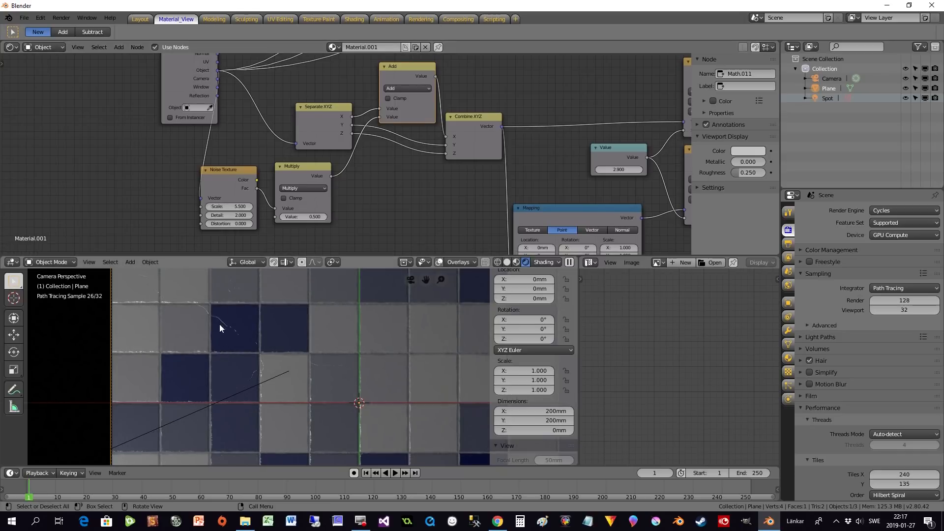
Set the value of the Multiply node after the Noise Texture to 0.3 to weaken the crack distortion.
click(283, 217)
click(284, 217)
click(283, 217)
click(283, 217)
scroll(297, 390, down, 1)
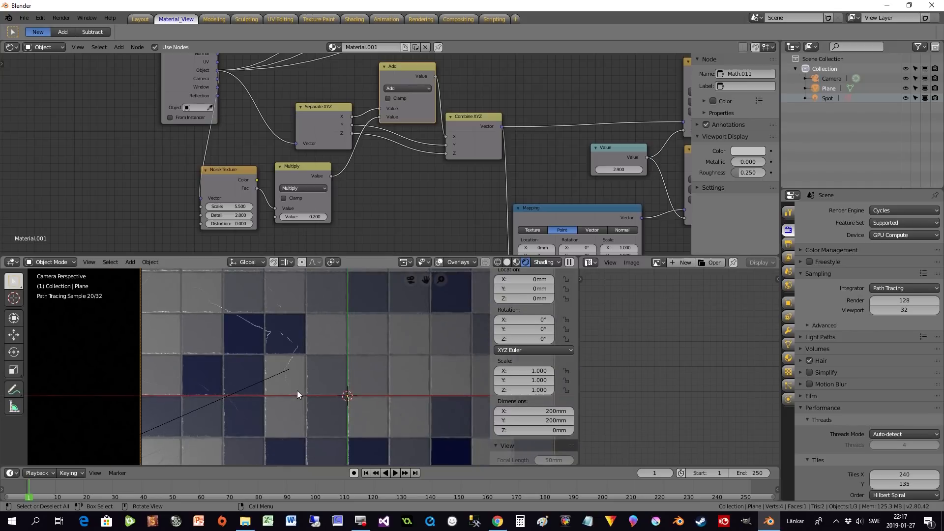
scroll(297, 390, up, 1)
click(324, 217)
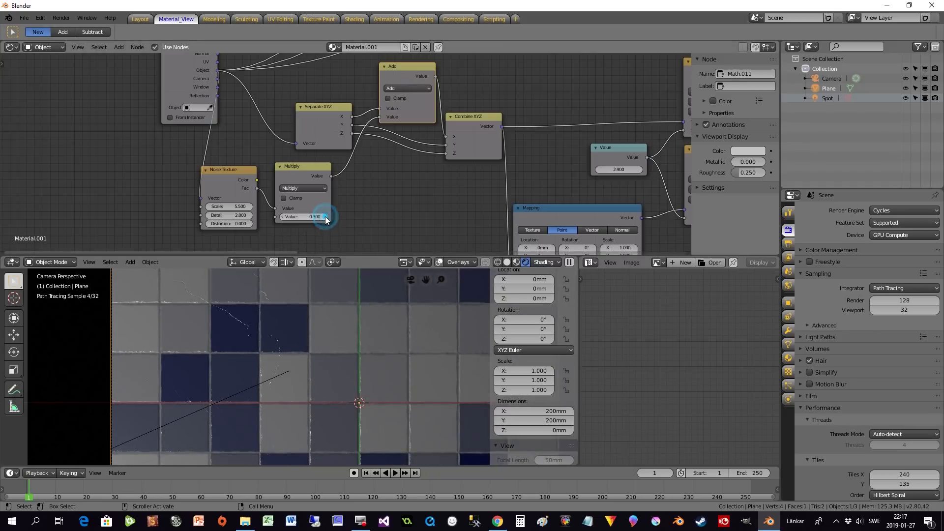
Examine the distorted cracks across the rendered tiles at several zoom levels, along with the nodes that produce them.
scroll(311, 352, down, 3)
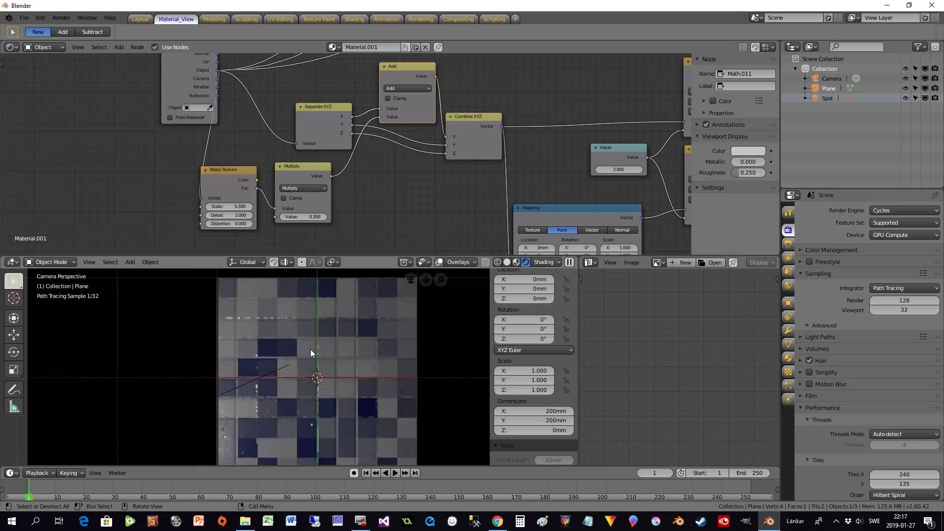
scroll(311, 349, up, 2)
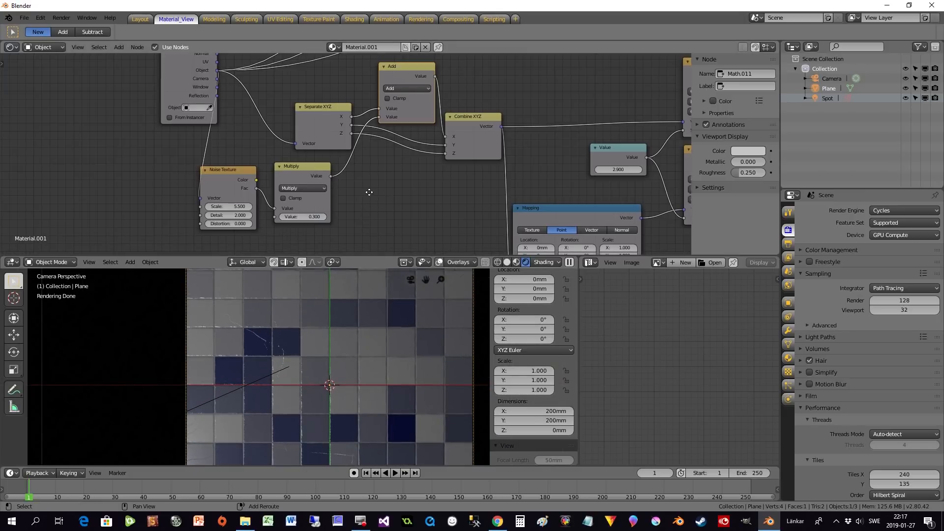
middle_drag(370, 193, 346, 171)
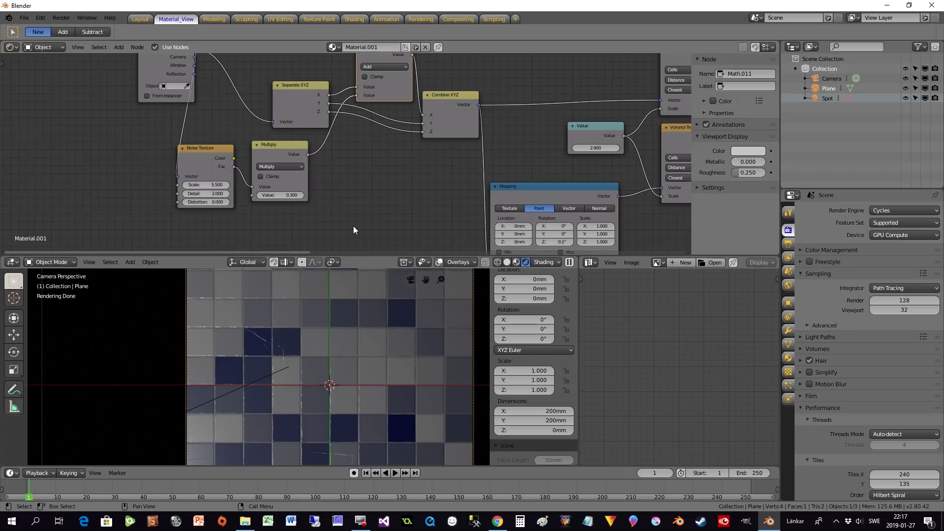
scroll(321, 349, up, 1)
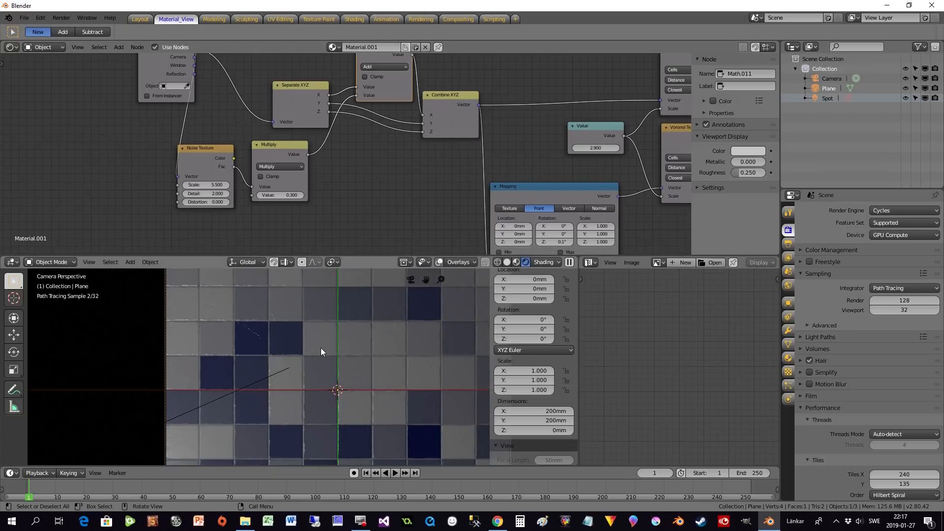
scroll(329, 358, up, 1)
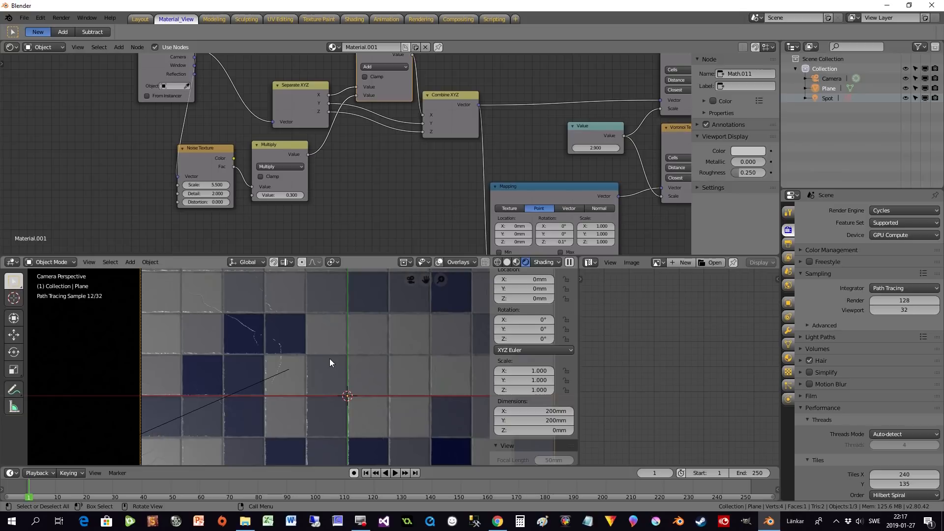
middle_drag(436, 171, 289, 205)
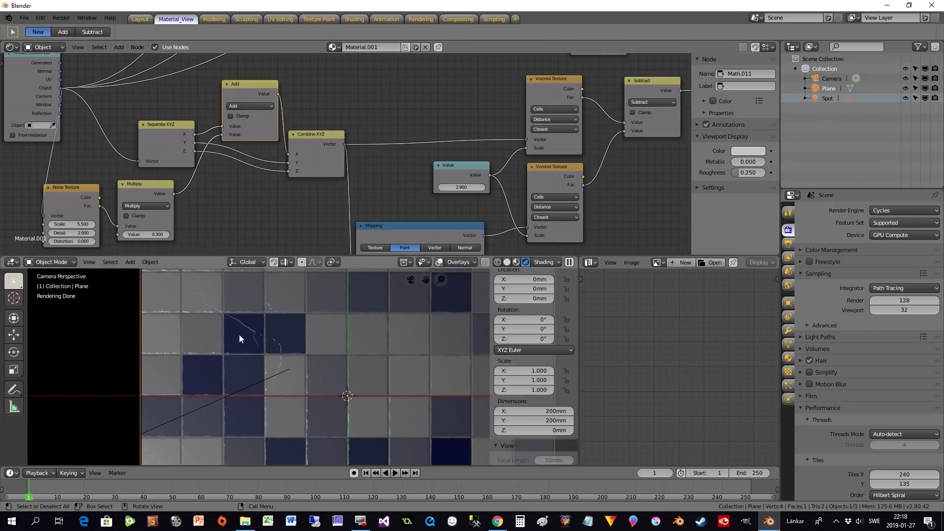
scroll(315, 328, down, 1)
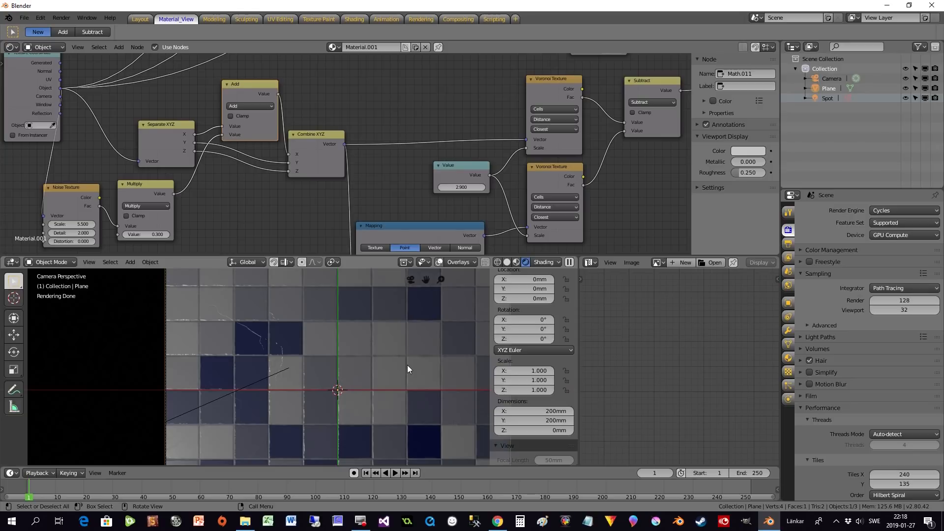
scroll(408, 365, down, 1)
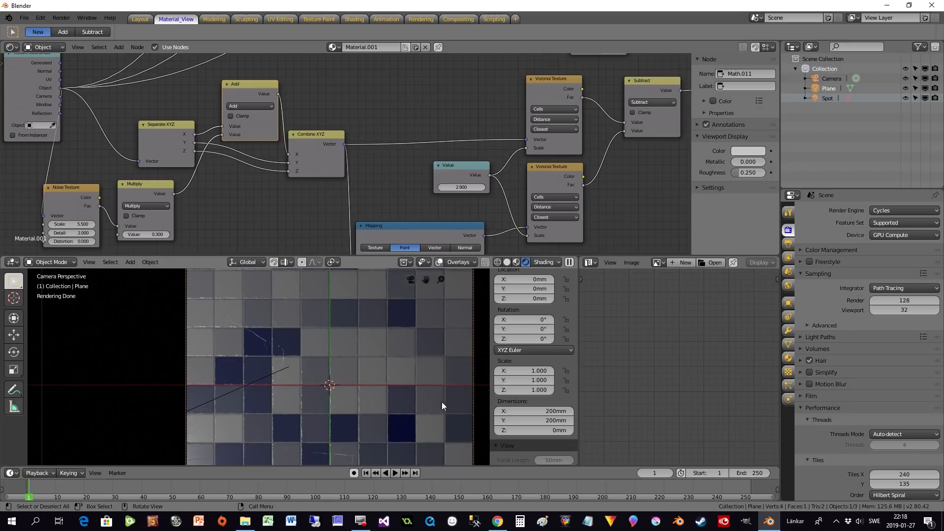
scroll(354, 386, up, 2)
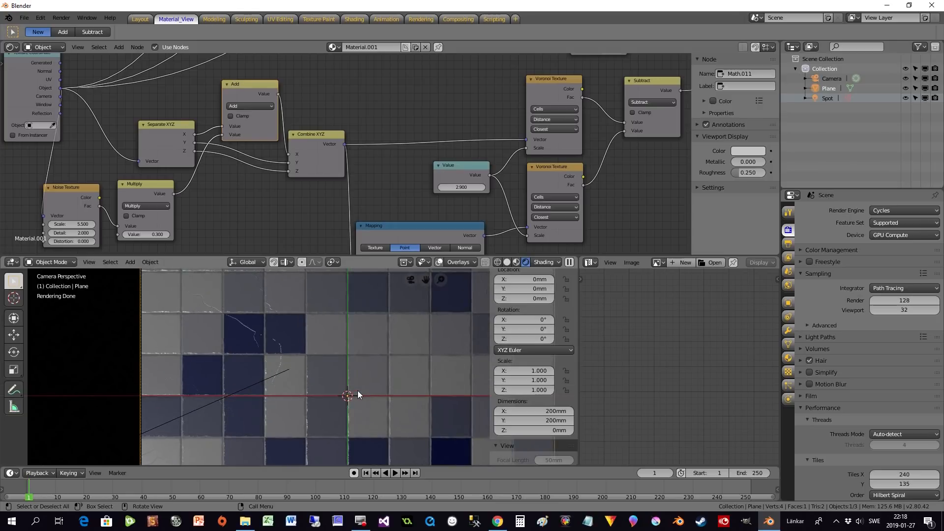
shift+middle_drag(362, 394, 275, 384)
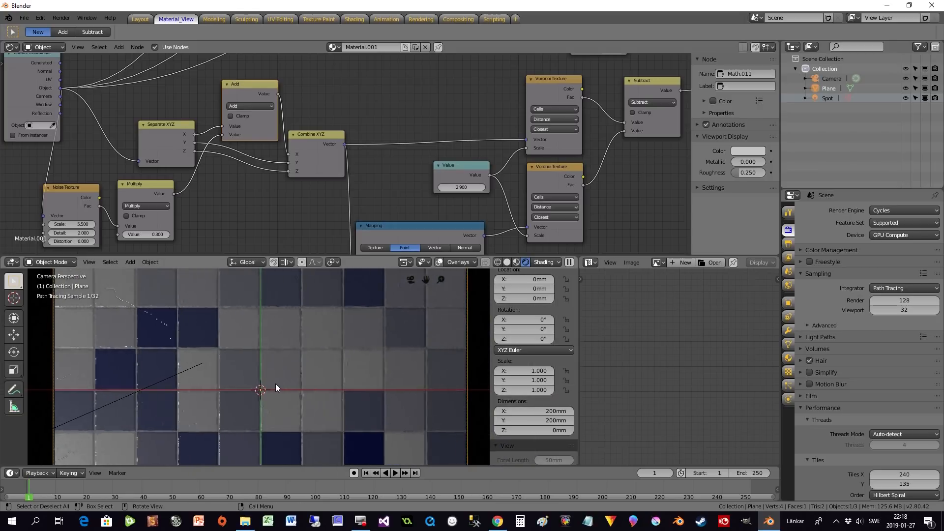
scroll(285, 384, up, 1)
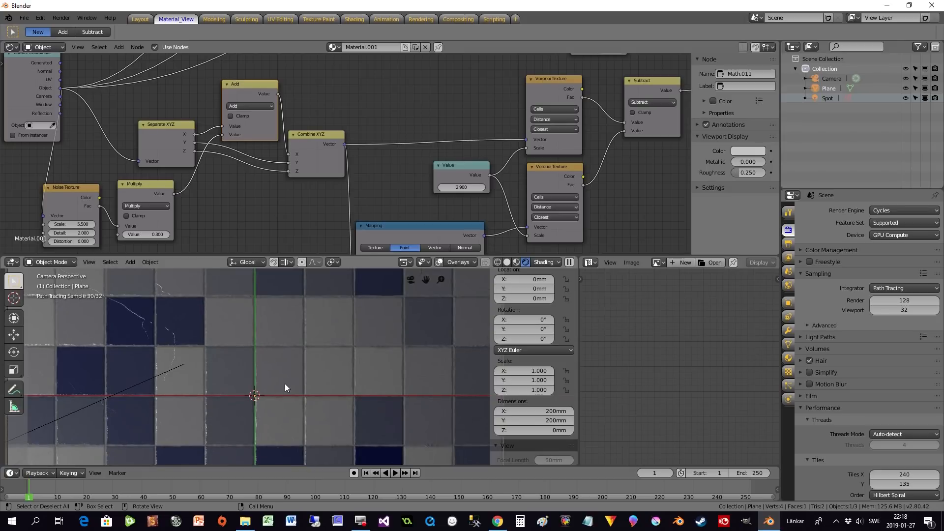
scroll(290, 383, up, 2)
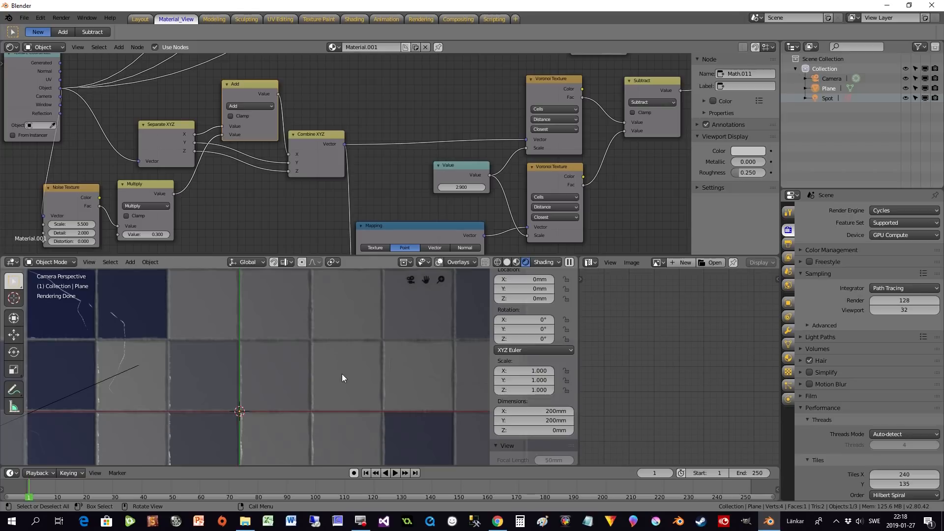
scroll(339, 397, down, 1)
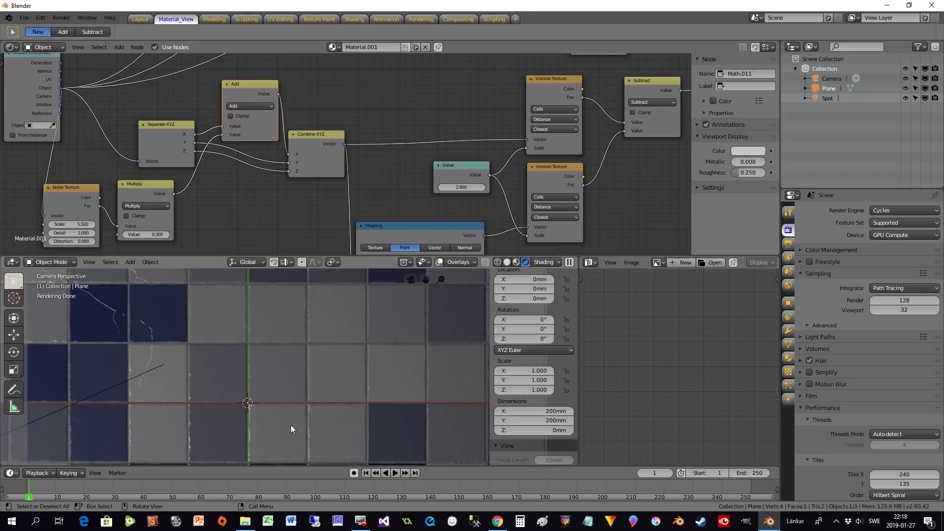
scroll(290, 425, down, 1)
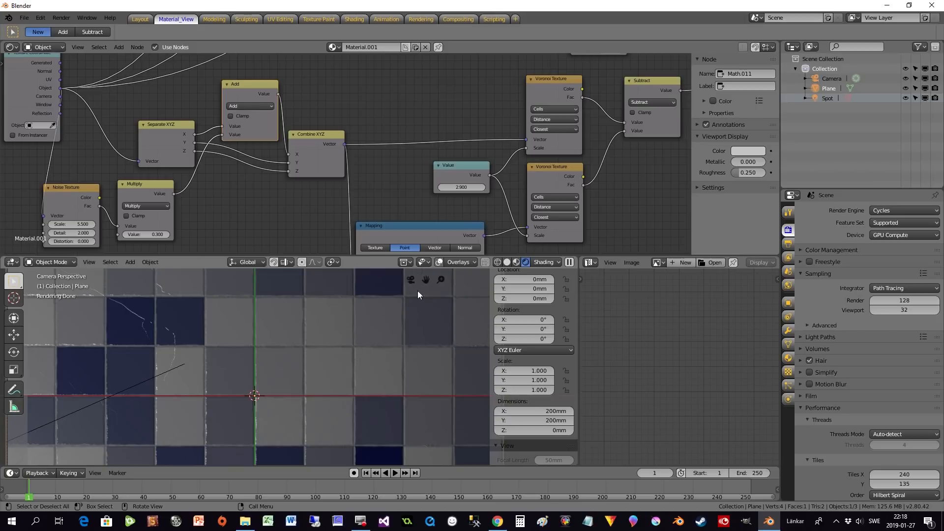
Preview the Brick Texture's Fac output through the Principled BSDF's Base Color, and reconnect the Color output to it.
middle_drag(309, 158, 209, 70)
scroll(352, 134, down, 3)
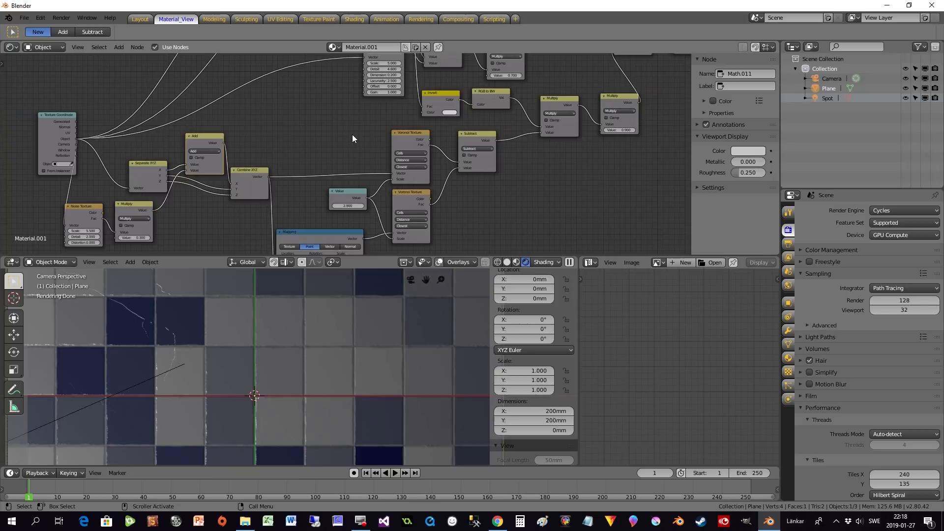
scroll(520, 158, down, 4)
middle_drag(529, 152, 551, 188)
scroll(430, 231, up, 5)
middle_drag(341, 155, 275, 185)
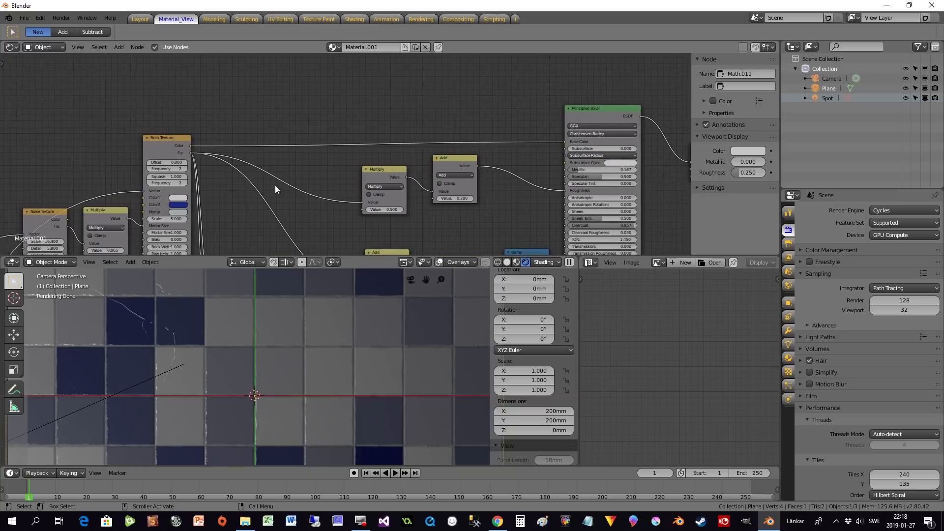
mouse_move(564, 140)
mouse_down()
mouse_move(496, 114)
mouse_move(565, 140)
mouse_up()
scroll(251, 202, up, 1)
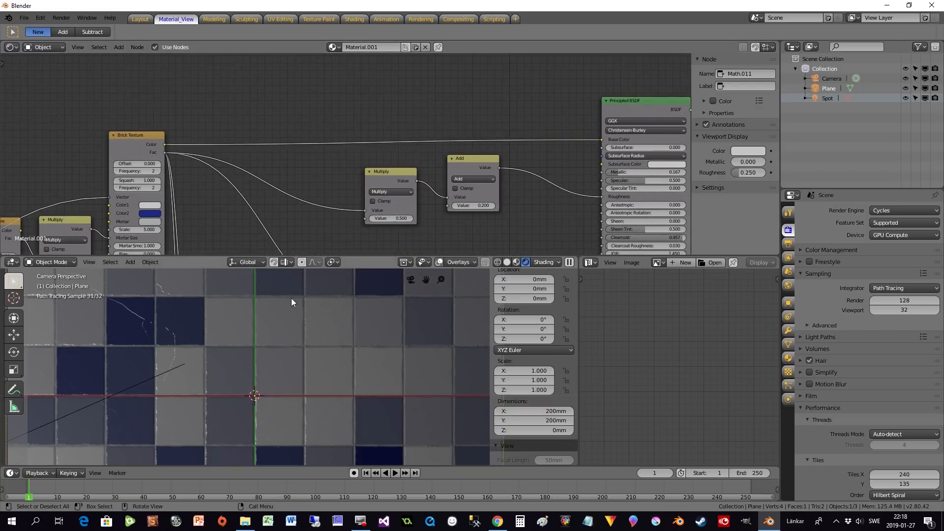
middle_drag(275, 174, 319, 169)
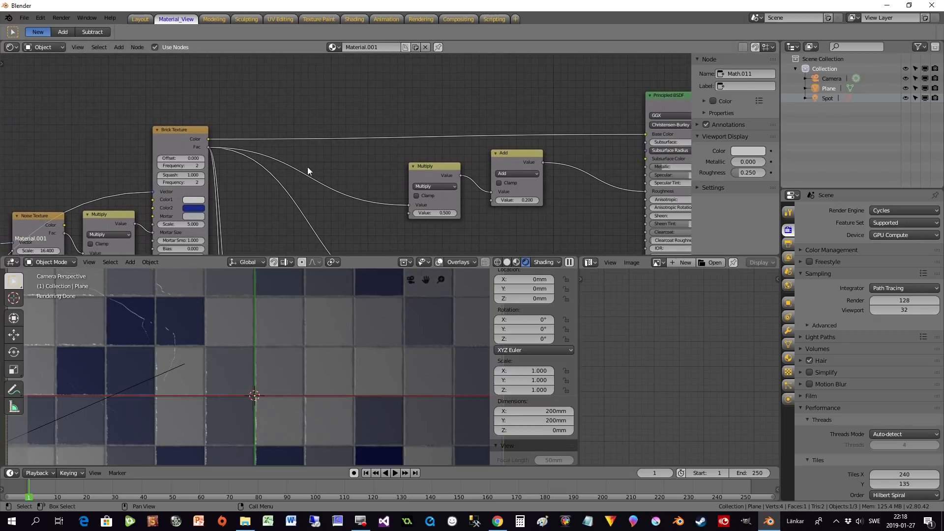
drag(209, 147, 649, 134)
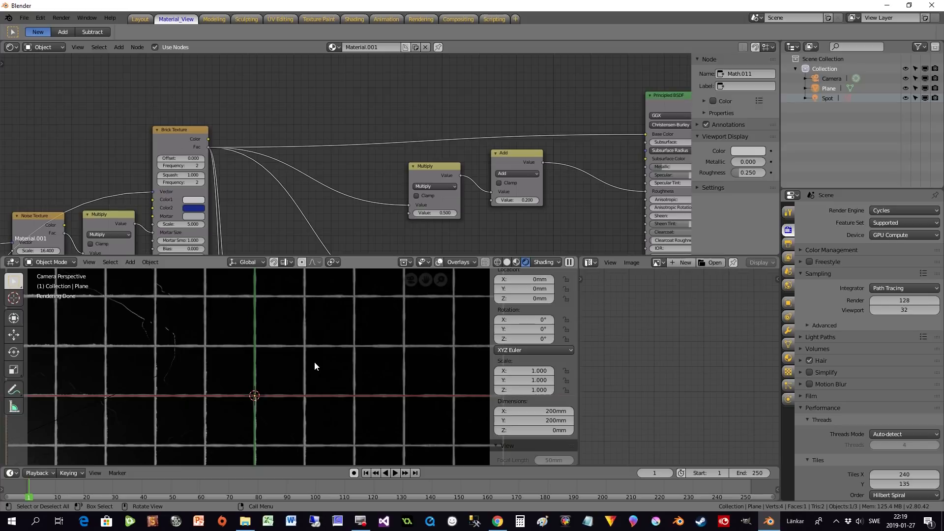
scroll(316, 369, down, 2)
scroll(315, 367, up, 2)
middle_drag(361, 184, 336, 205)
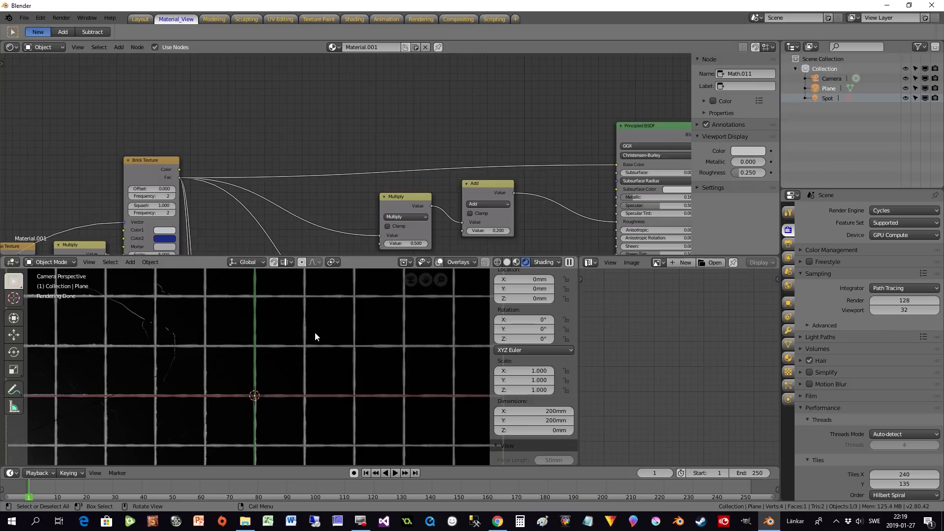
mouse_move(616, 165)
mouse_down()
mouse_move(218, 201)
mouse_move(179, 170)
mouse_move(617, 165)
mouse_up()
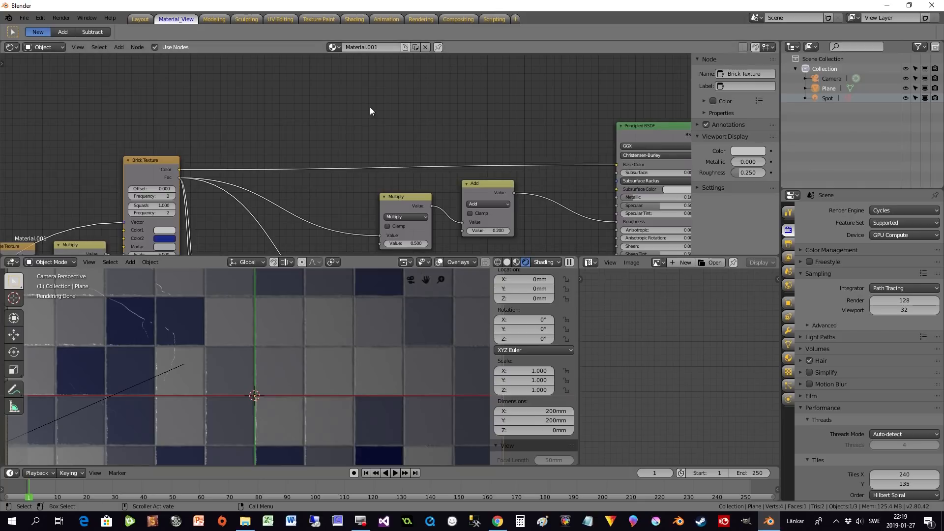
Insert a MixRGB node on the link between the Brick Texture's Color output and the Principled BSDF's Base Color.
key(shift+a)
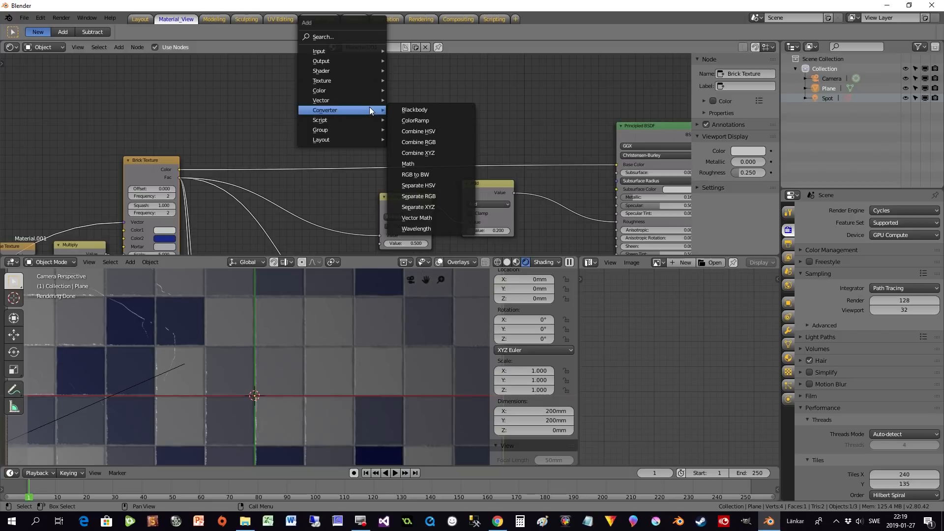
mouse_move(345, 95)
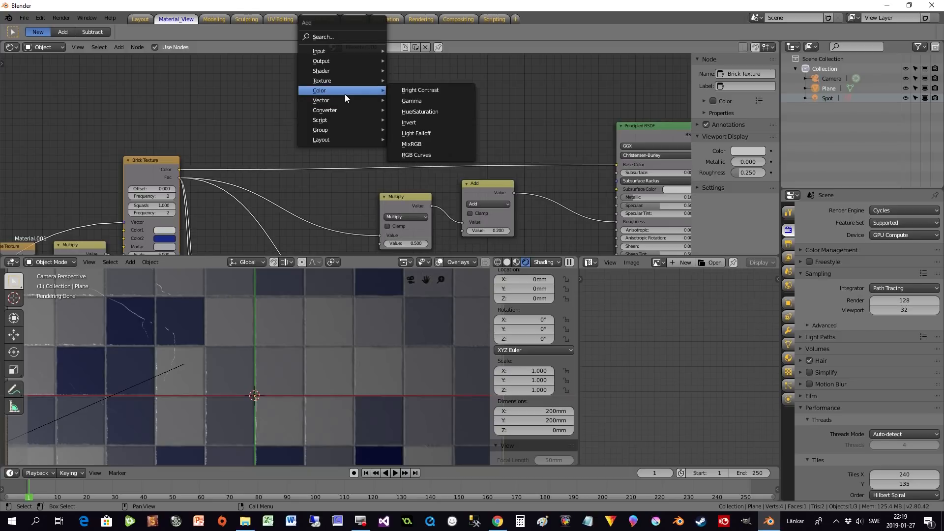
click(426, 143)
click(369, 113)
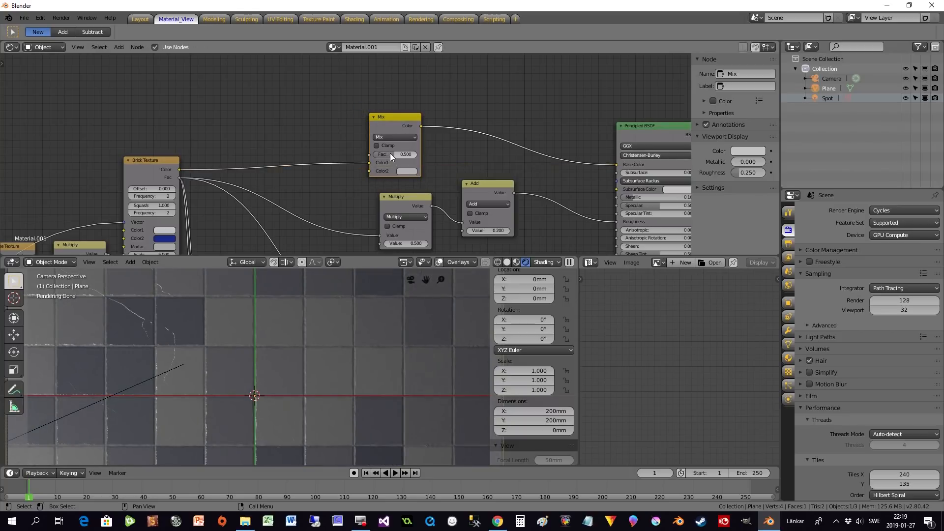
Try the Mix node's factor at 0 and 1, and set its Color2 to green.
drag(390, 152, 367, 152)
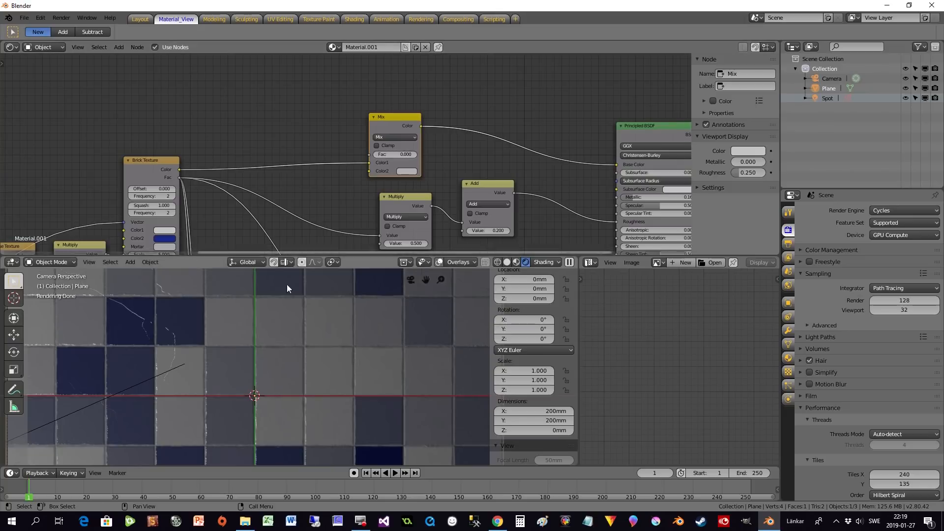
drag(378, 154, 424, 154)
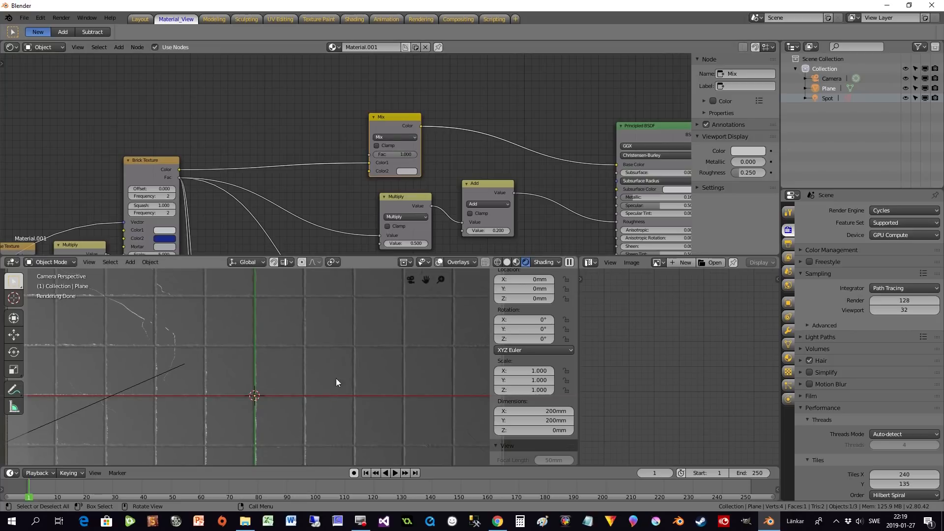
click(411, 170)
click(416, 82)
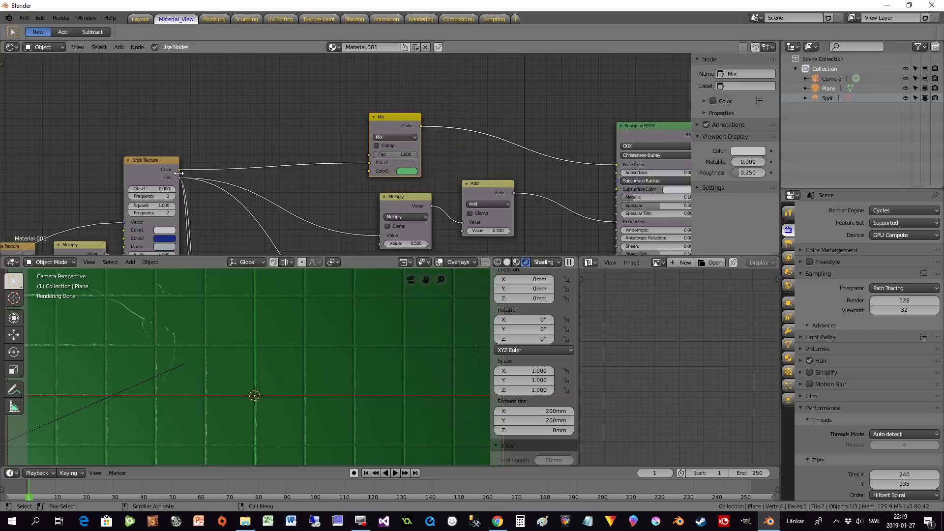
Connect the Brick Texture's Fac output to the Mix node's Fac input so the green only colours the mortar.
drag(181, 178, 370, 153)
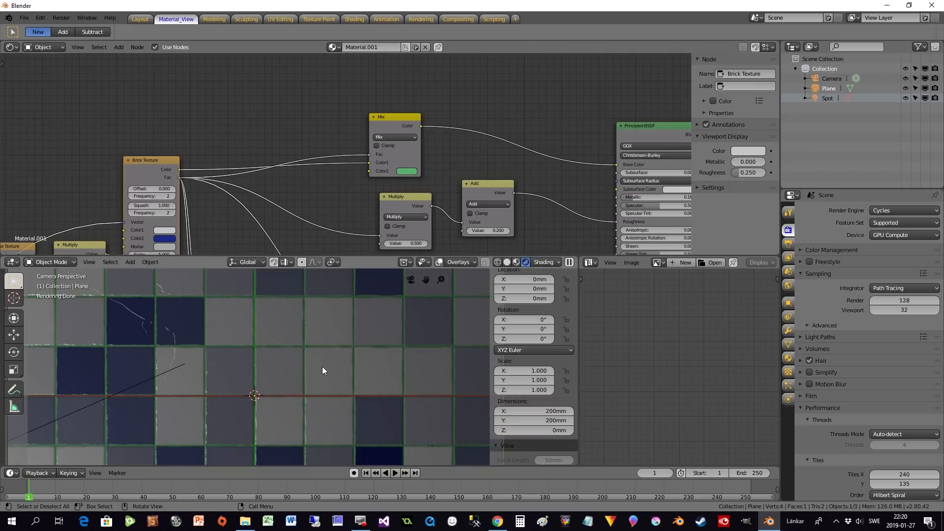
scroll(326, 411, down, 2)
scroll(327, 411, up, 2)
Make room beside the Mix node by moving it closer to the Principled BSDF, and add a ColorRamp node above the Brick Texture.
drag(397, 122, 479, 105)
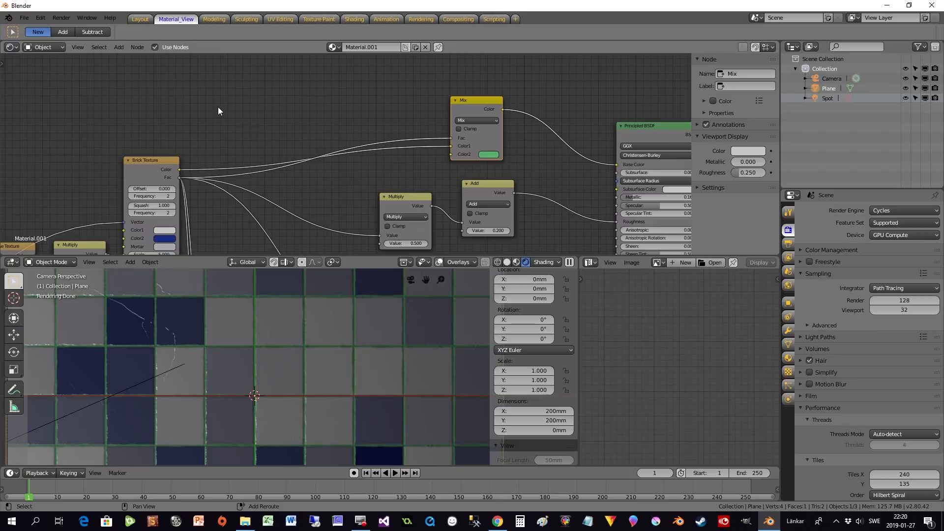
key(shift+a)
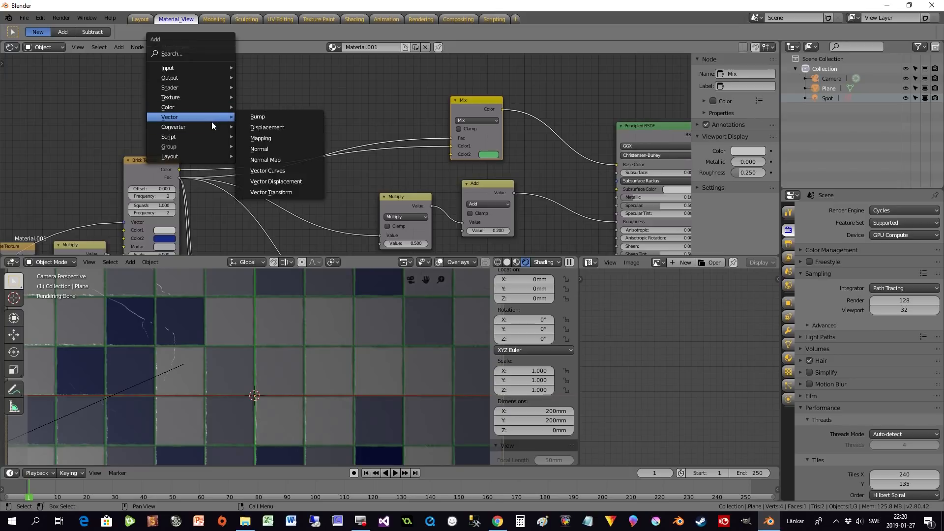
mouse_move(217, 131)
click(264, 137)
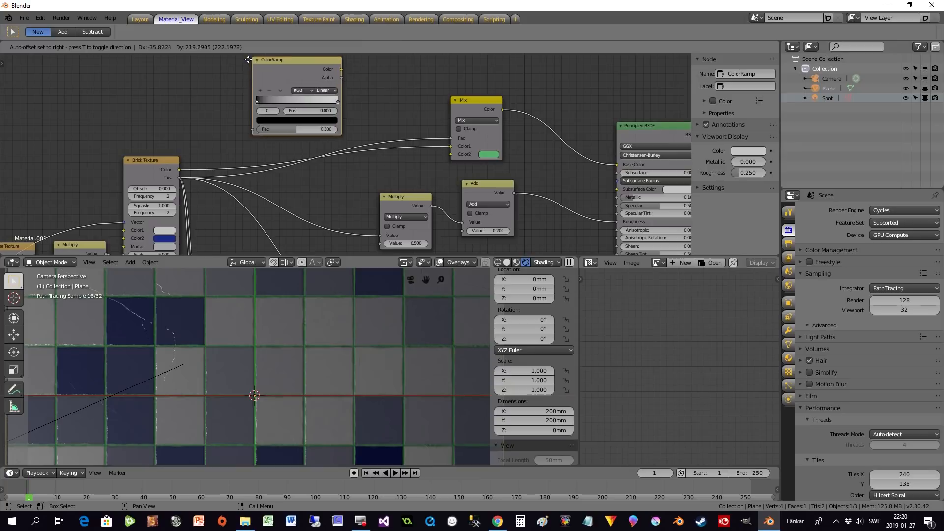
click(249, 60)
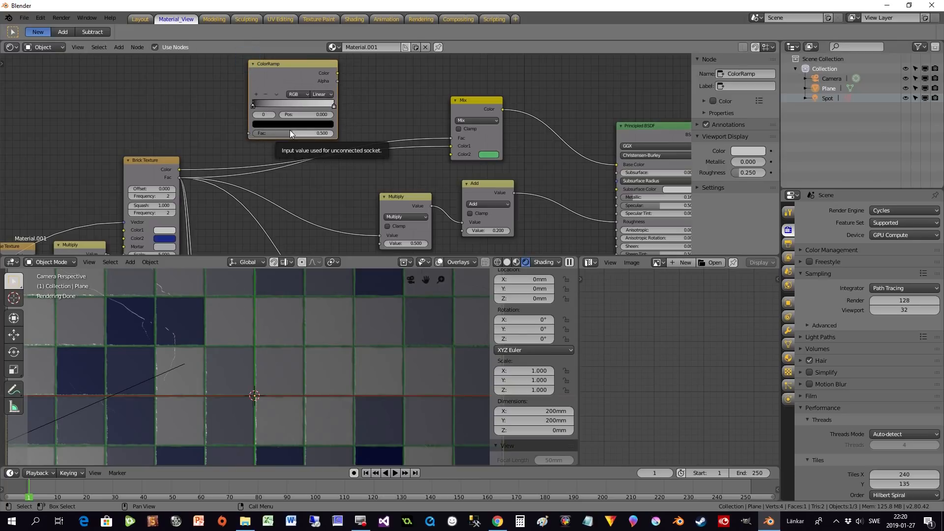
Give the ColorRamp three colour stops: green at the start, muted grey-green near the middle, and dark grey at position 1.000.
click(261, 123)
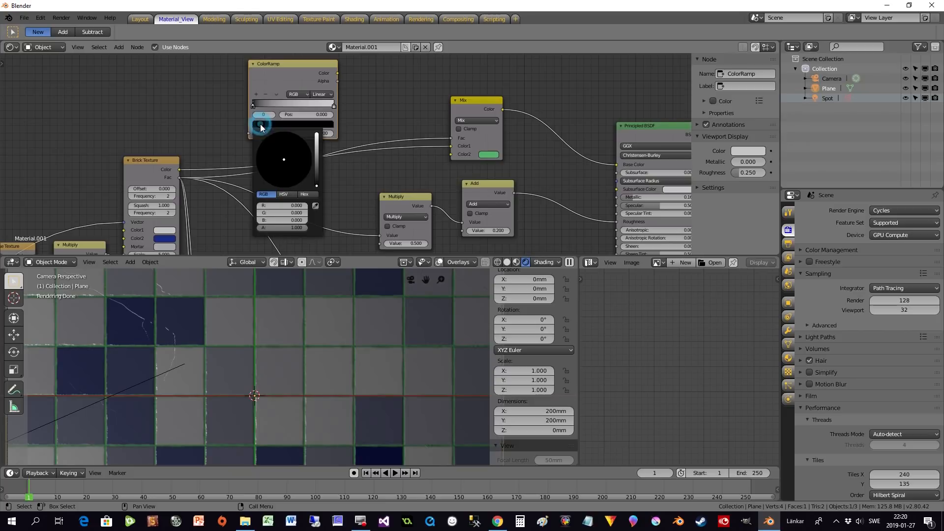
drag(317, 186, 317, 163)
click(267, 147)
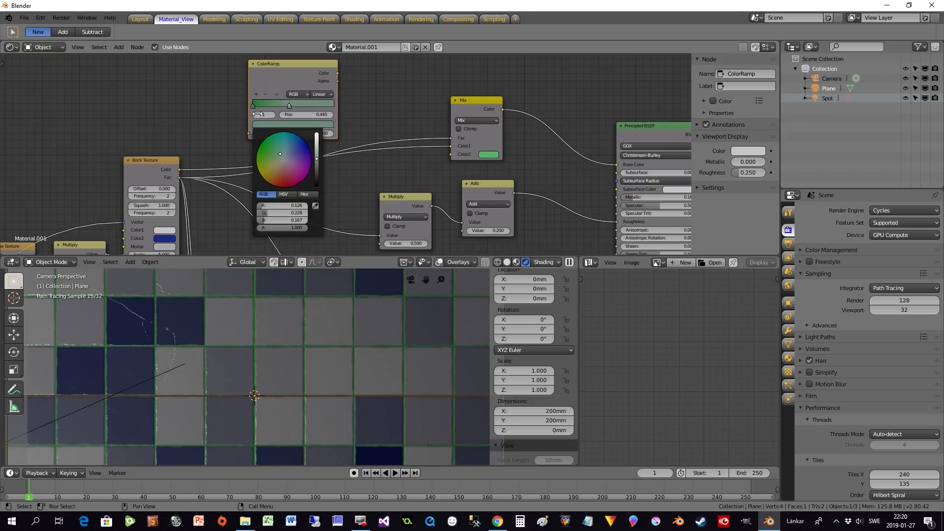
click(256, 93)
drag(285, 108, 338, 113)
click(325, 124)
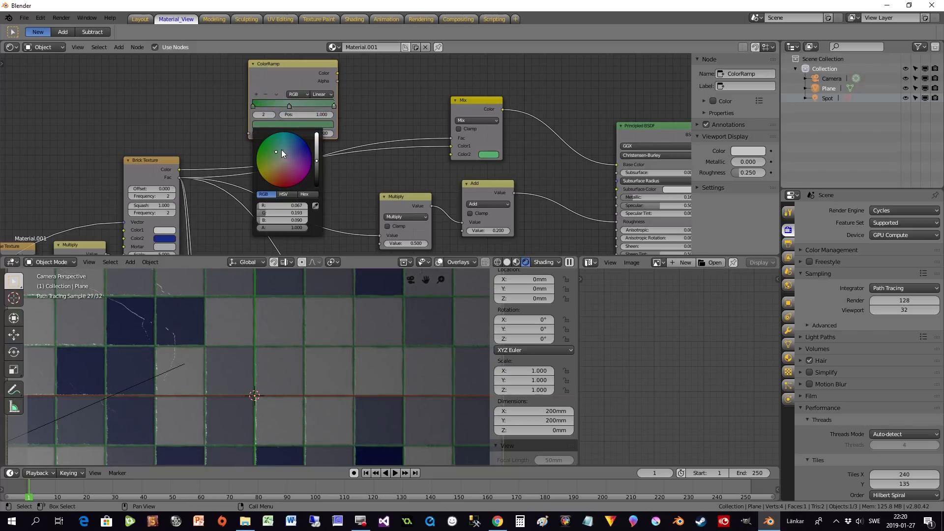
click(283, 158)
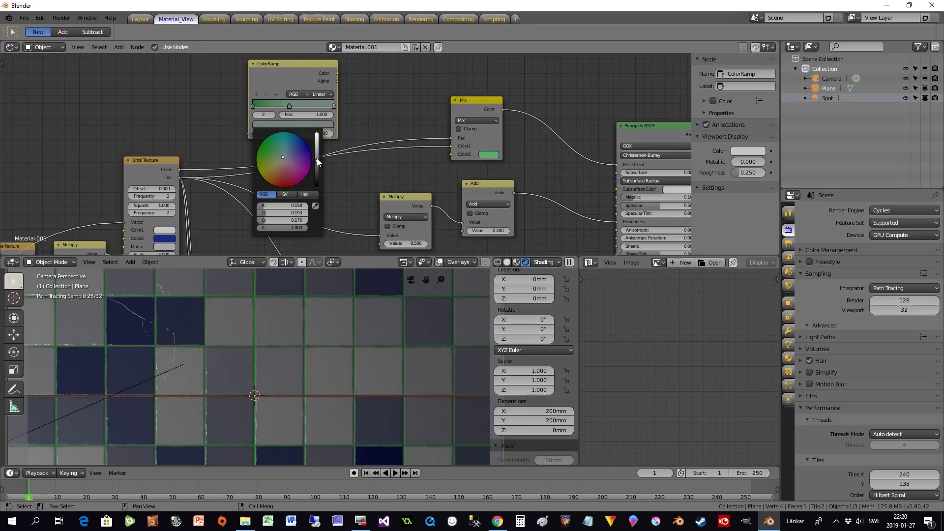
drag(316, 163, 317, 169)
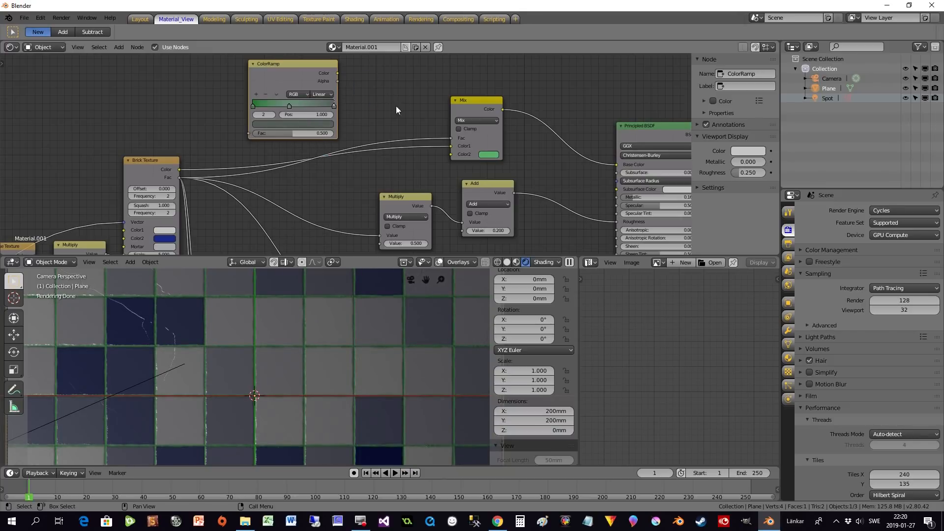
Connect the ColorRamp's Color to the Mix node's Color2, and drive the ramp's Fac with a new Noise Texture's Fac output.
drag(337, 73, 449, 160)
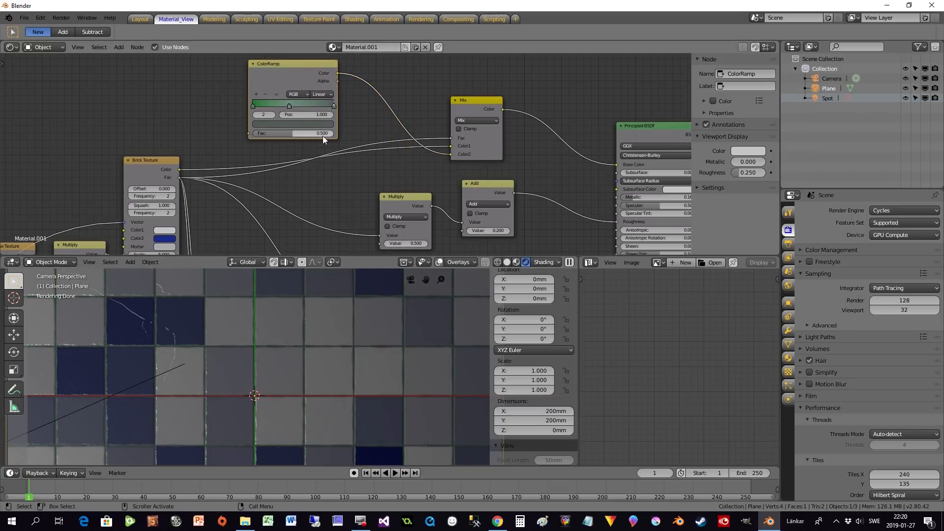
middle_drag(250, 134, 382, 137)
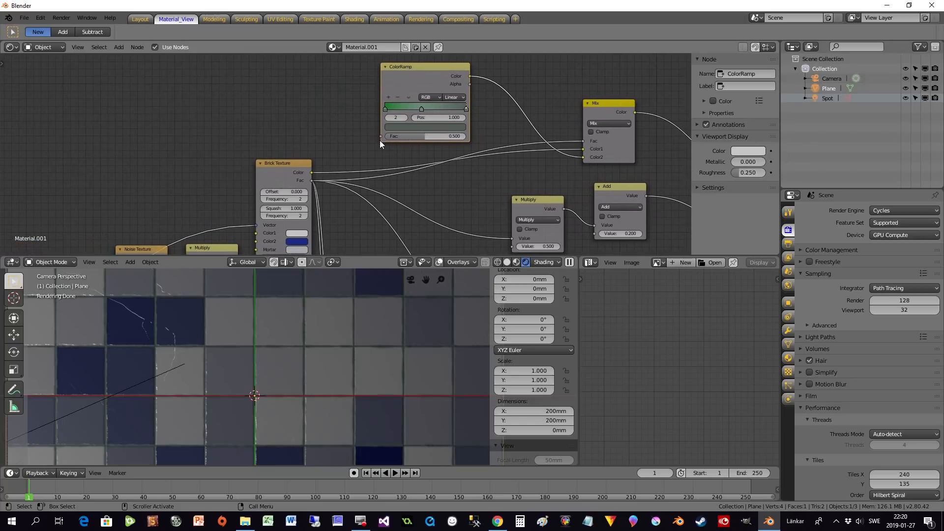
middle_drag(297, 127, 312, 132)
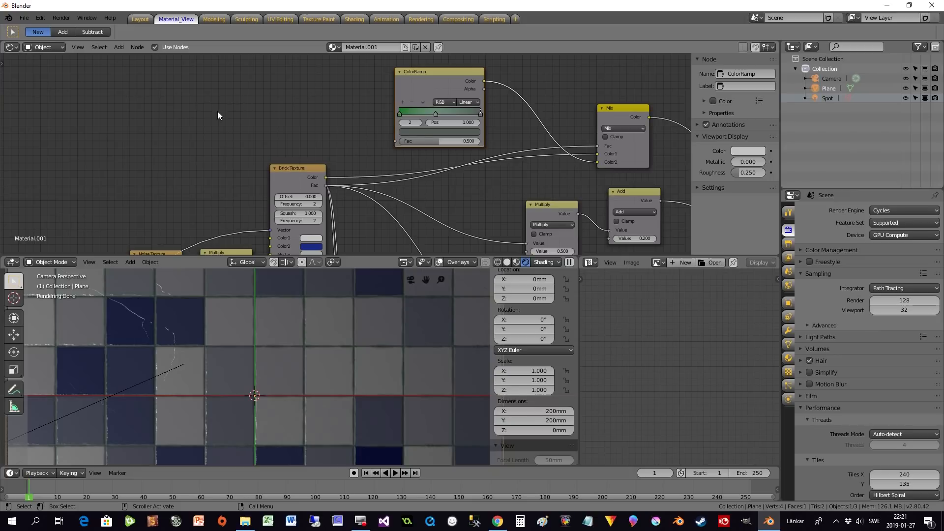
key(shift+a)
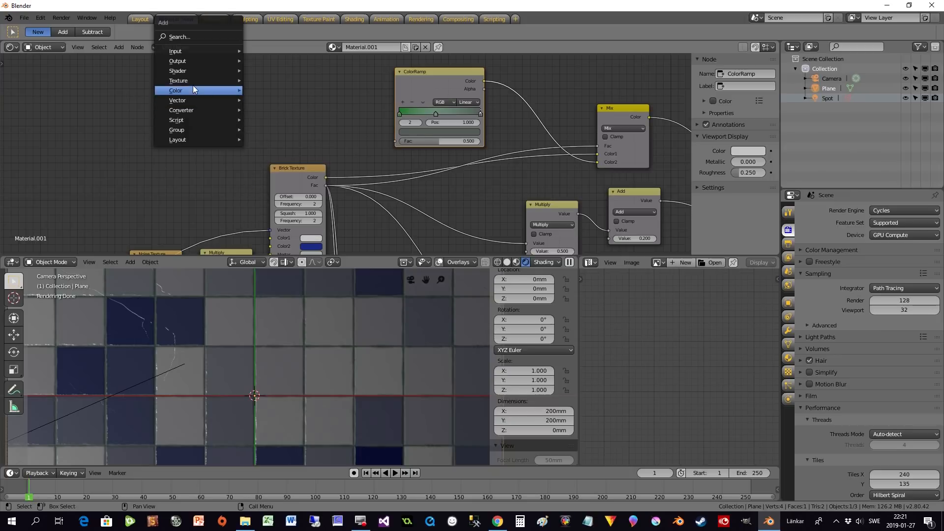
mouse_move(196, 81)
click(292, 163)
click(259, 75)
drag(313, 102, 396, 142)
Add a Texture Coordinate node and connect its Object output to the new Noise Texture's Vector input.
scroll(143, 167, down, 2)
middle_drag(140, 167, 223, 120)
scroll(247, 98, down, 4)
scroll(226, 145, up, 1)
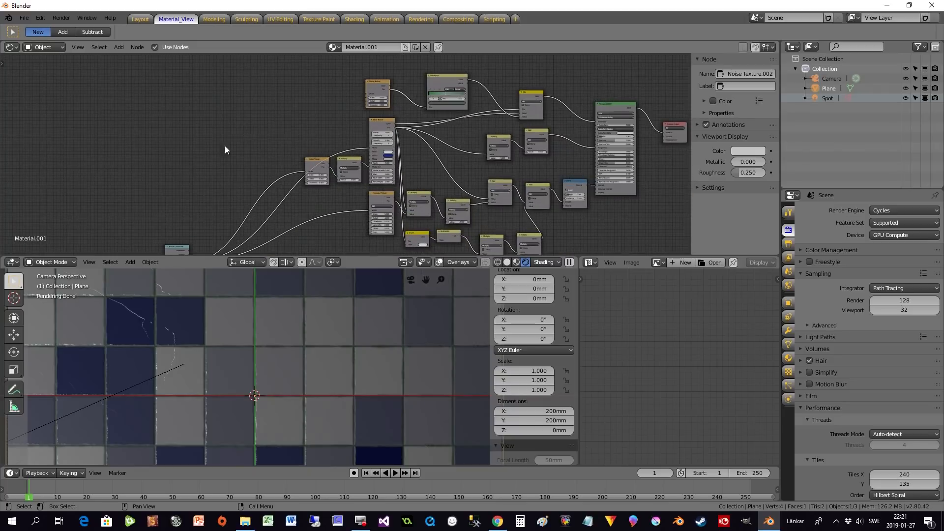
scroll(228, 159, up, 8)
middle_drag(244, 103, 256, 190)
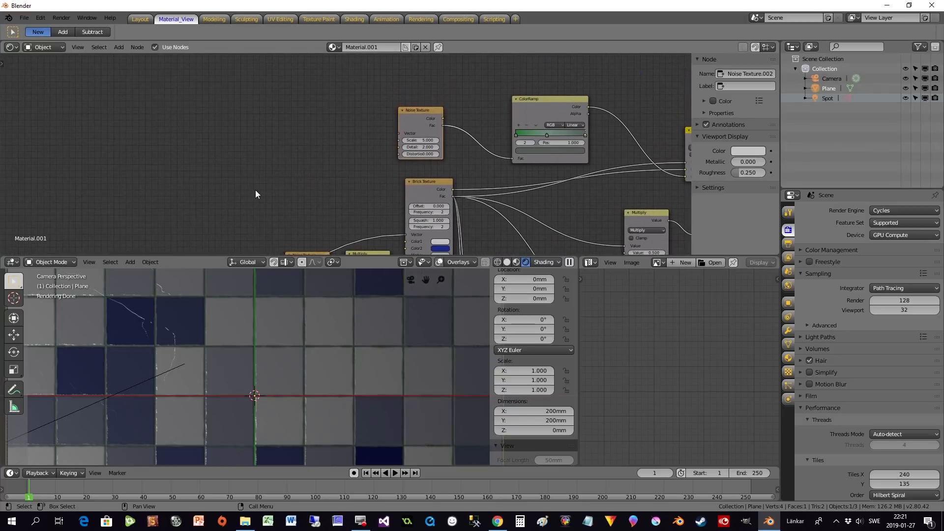
scroll(258, 188, up, 1)
key(shift+a)
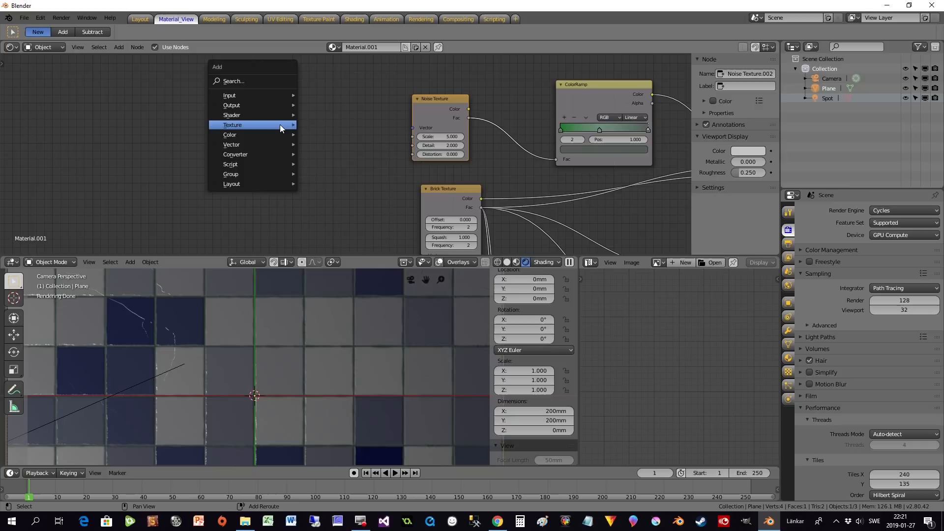
mouse_move(245, 95)
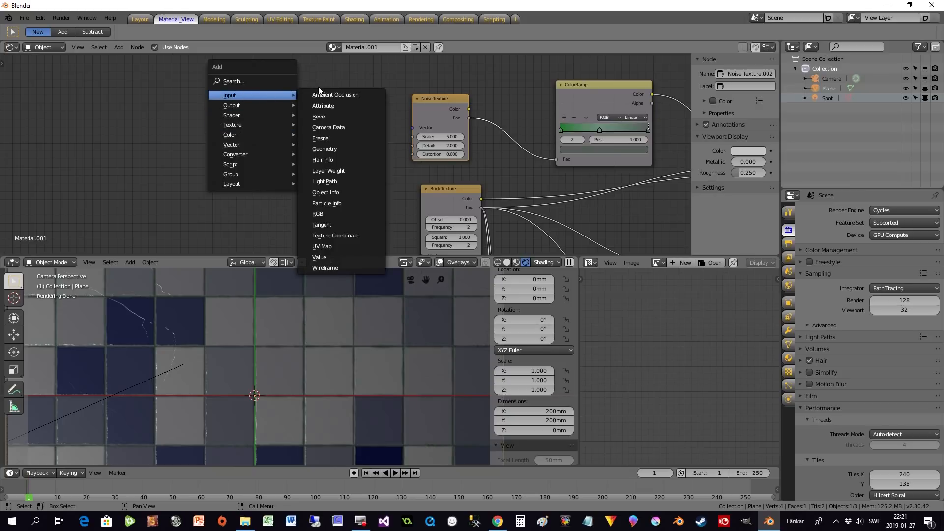
click(332, 225)
click(289, 96)
drag(346, 136, 413, 128)
Set the mortar noise to Scale 18.7, Detail 6.3 and Distortion 0.9, and bring the ColorRamp stops close together, with the first at 0.291.
scroll(377, 174, up, 2)
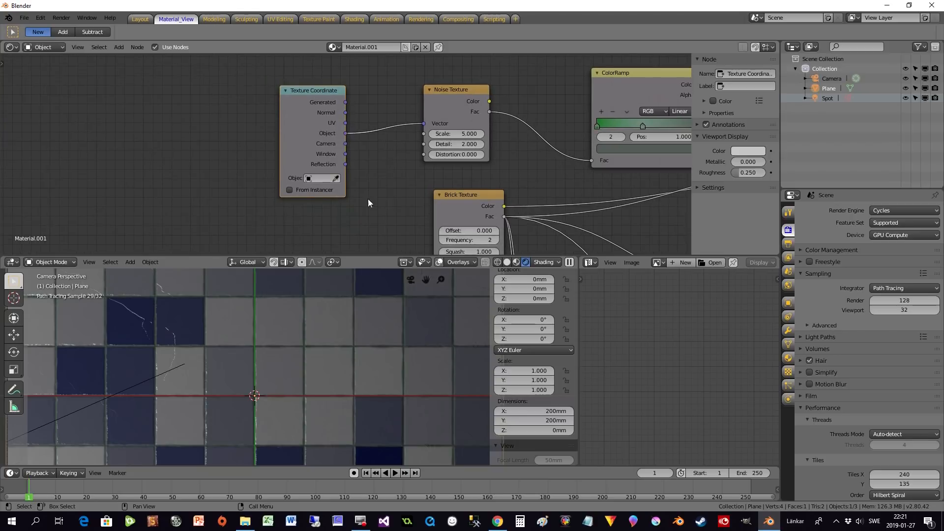
scroll(352, 312, up, 3)
scroll(332, 380, up, 1)
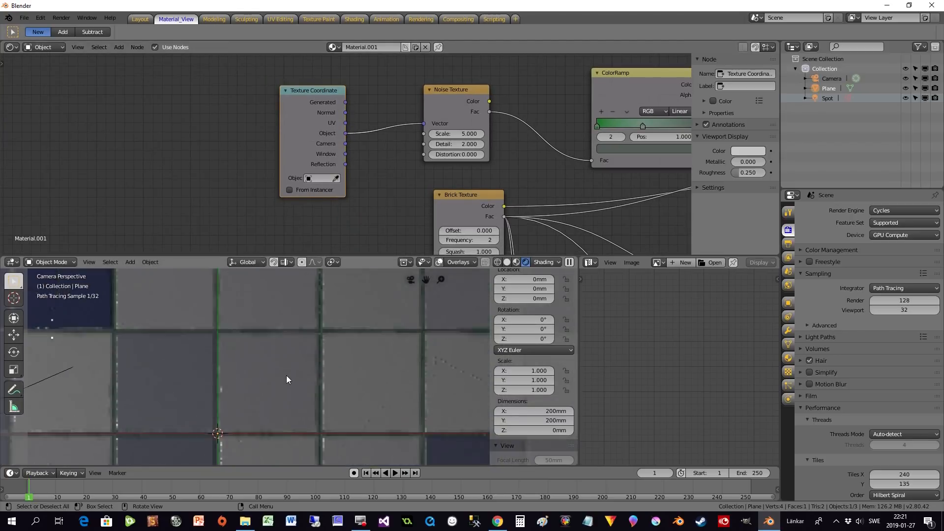
middle_drag(385, 178, 265, 175)
drag(324, 141, 391, 131)
scroll(433, 156, down, 1)
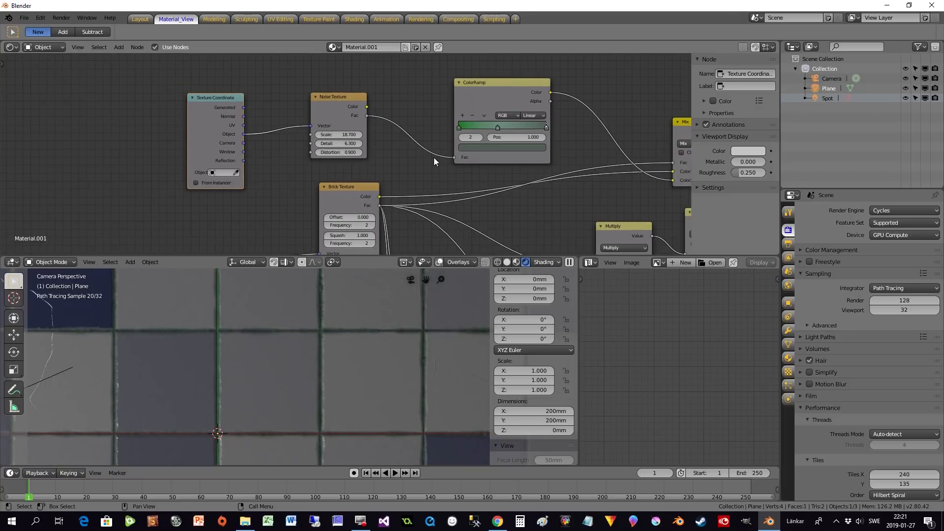
drag(547, 126, 480, 131)
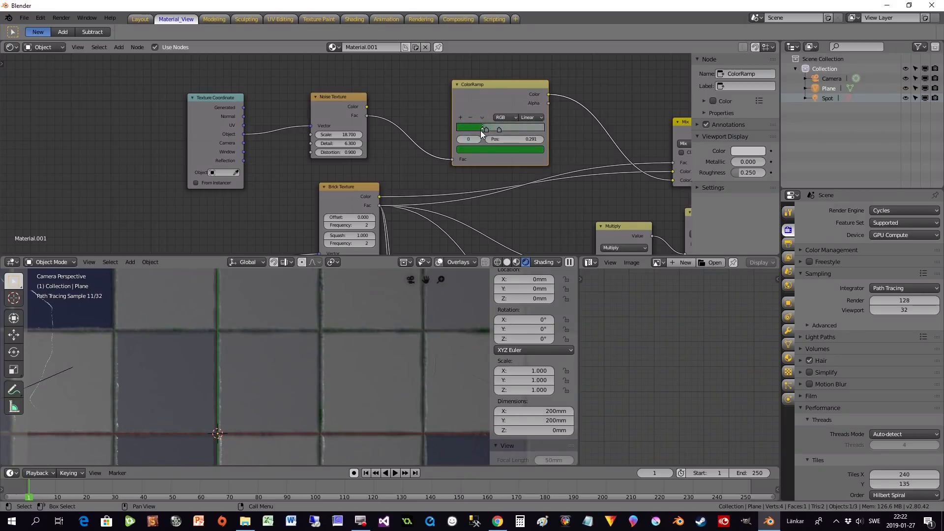
Examine the mortar's colour variation on the rendered tiles, both close up and across the whole plane.
scroll(383, 363, down, 3)
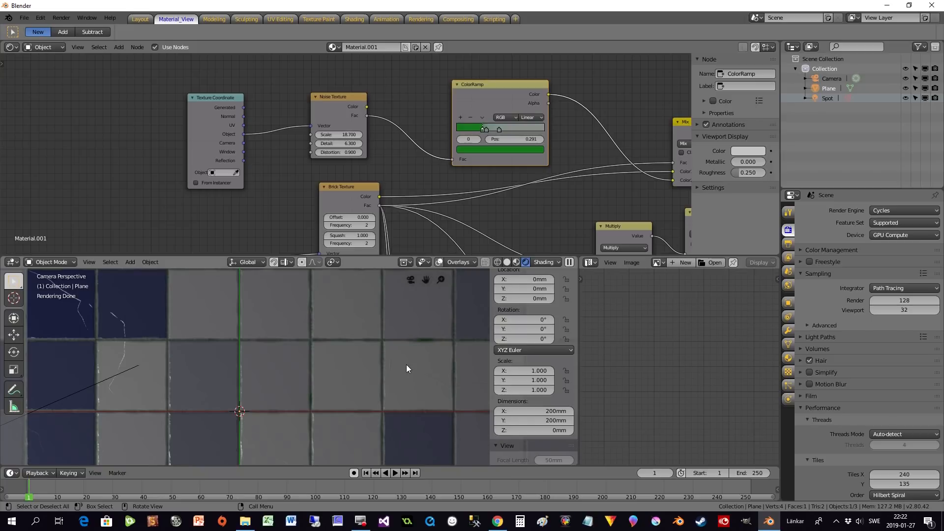
scroll(406, 364, down, 2)
scroll(388, 395, down, 2)
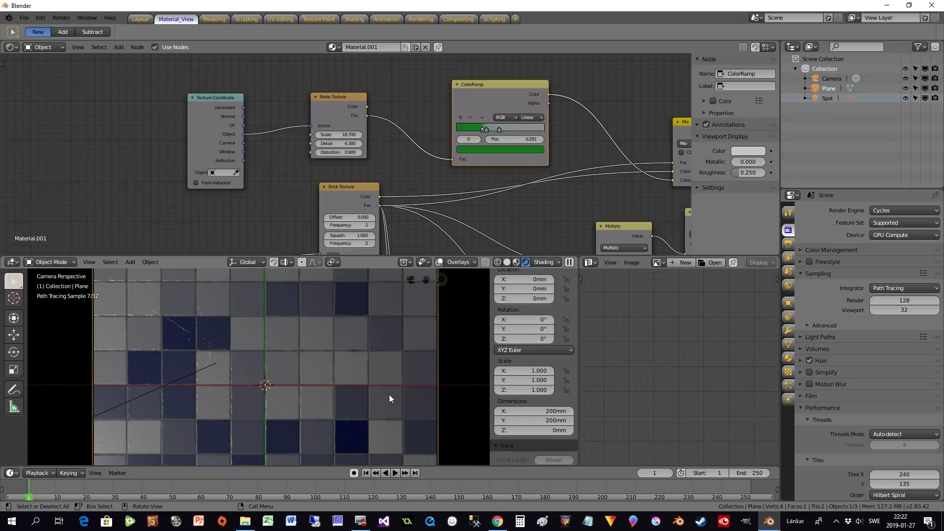
scroll(327, 348, up, 1)
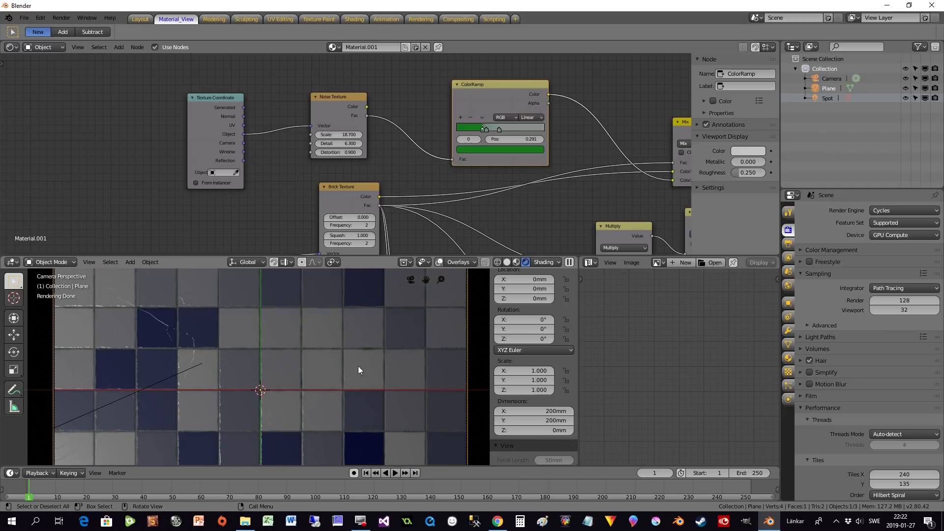
scroll(351, 355, up, 2)
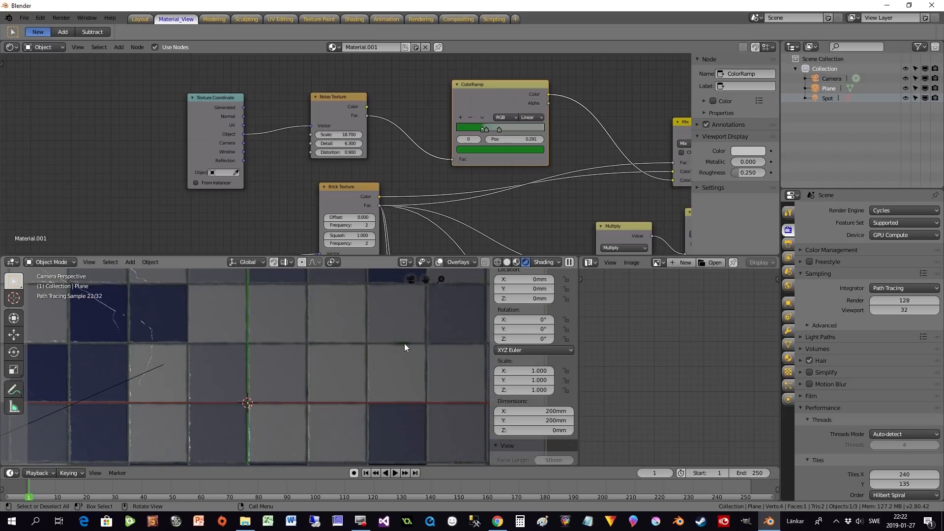
scroll(400, 348, down, 2)
scroll(385, 297, up, 3)
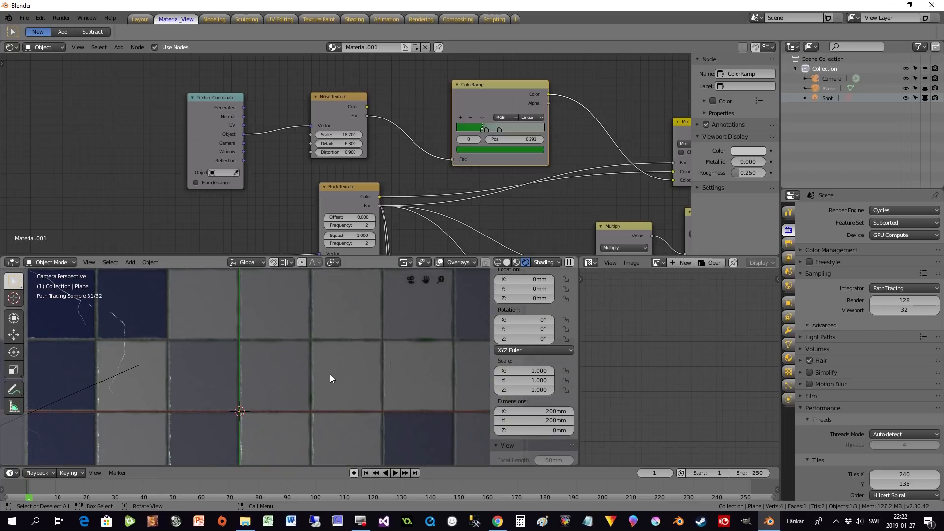
scroll(330, 378, down, 2)
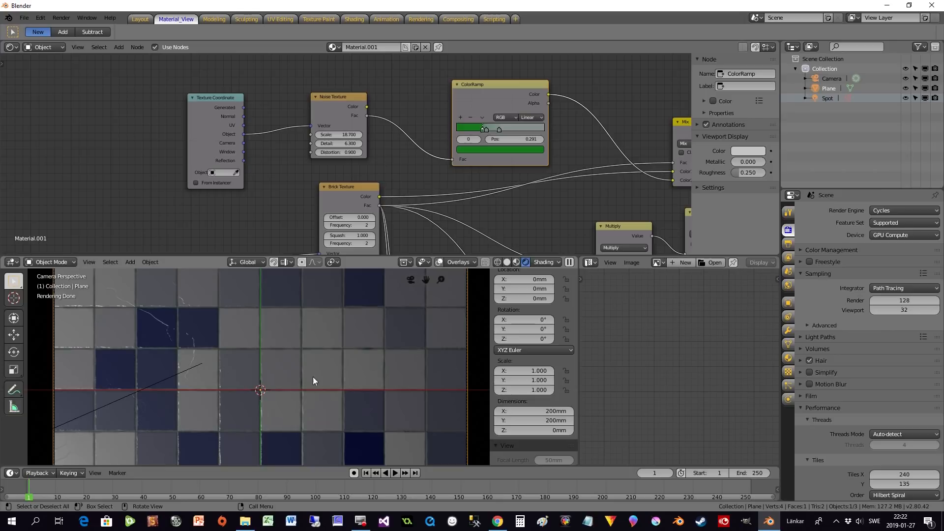
scroll(376, 181, down, 2)
Review the complete node tree, from the texture and bump branches to the Mix node that colours the mortar.
middle_drag(377, 181, 309, 112)
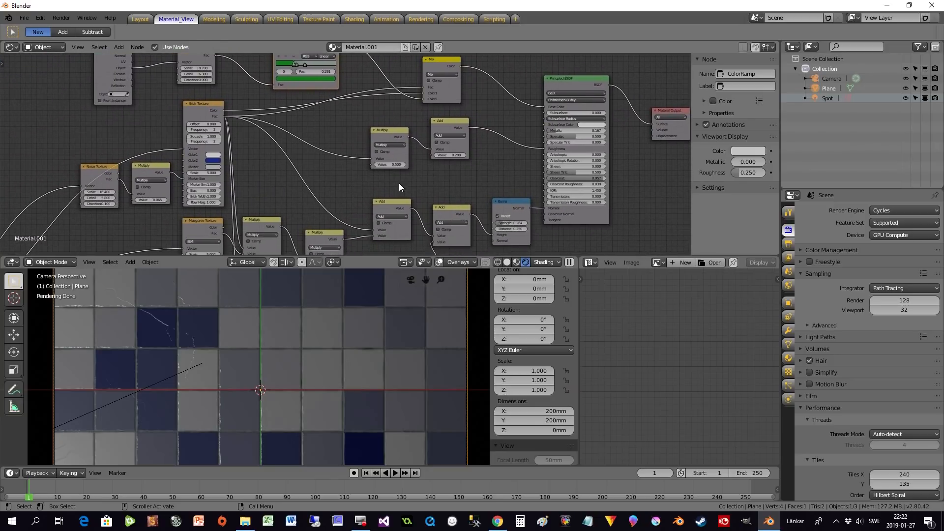
scroll(399, 186, down, 5)
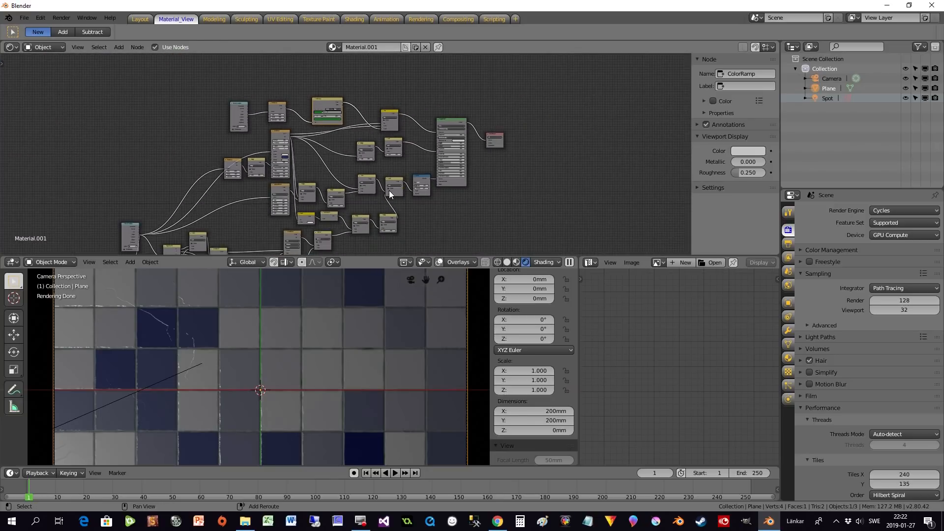
middle_drag(388, 190, 413, 169)
scroll(344, 176, up, 2)
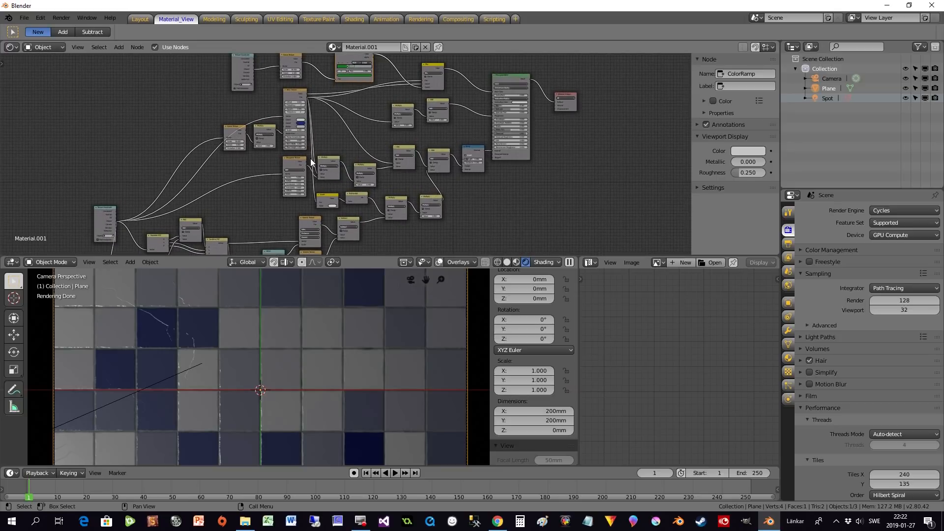
scroll(311, 158, up, 1)
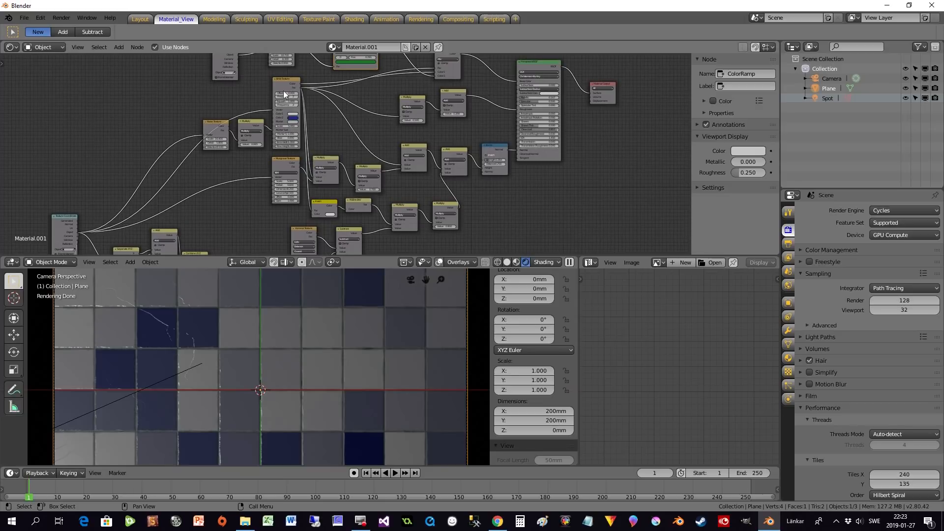
scroll(462, 175, up, 1)
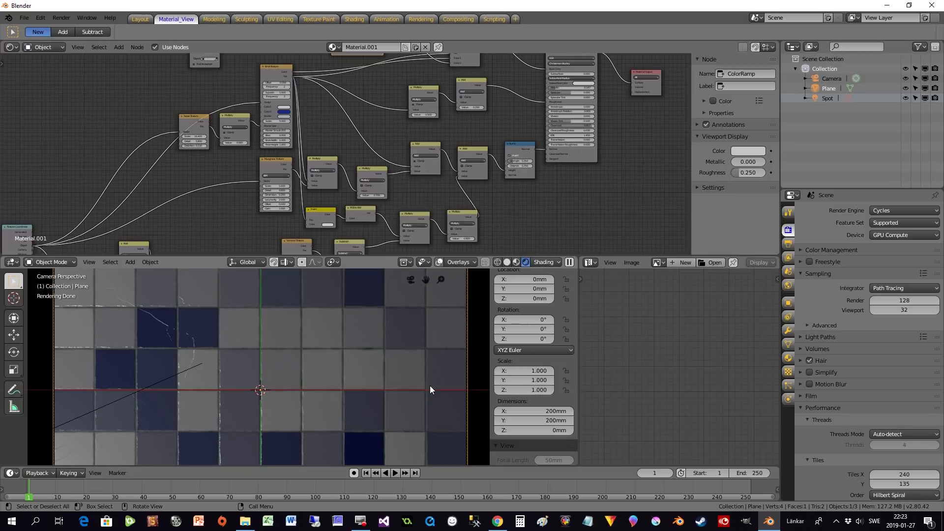
scroll(365, 107, up, 6)
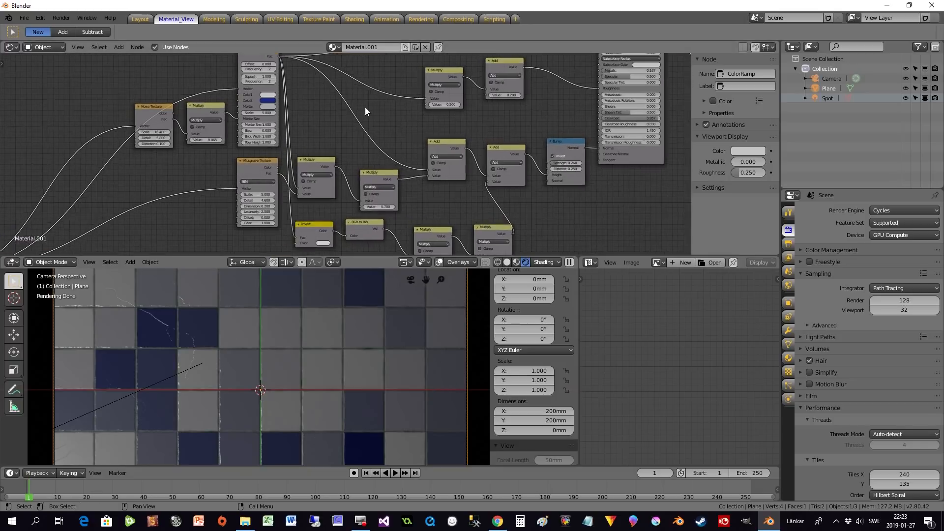
scroll(358, 224, up, 5)
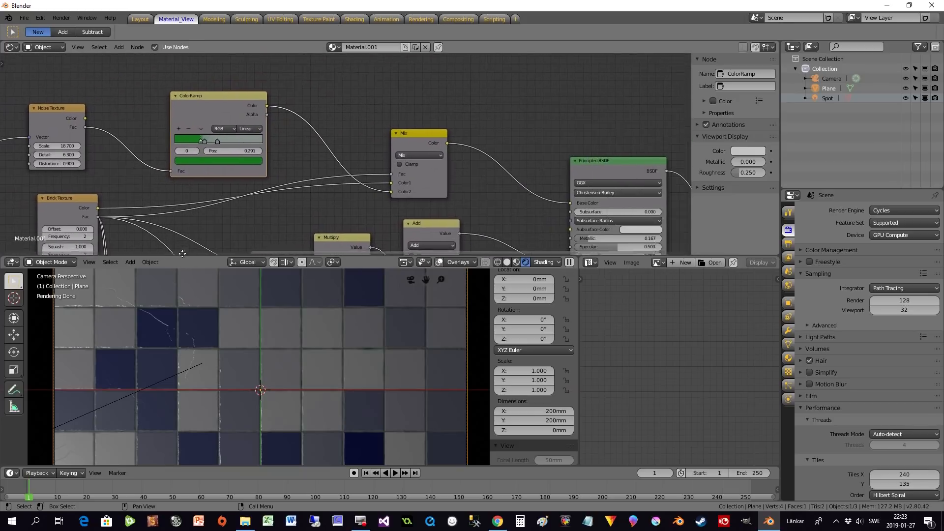
middle_drag(257, 195, 310, 226)
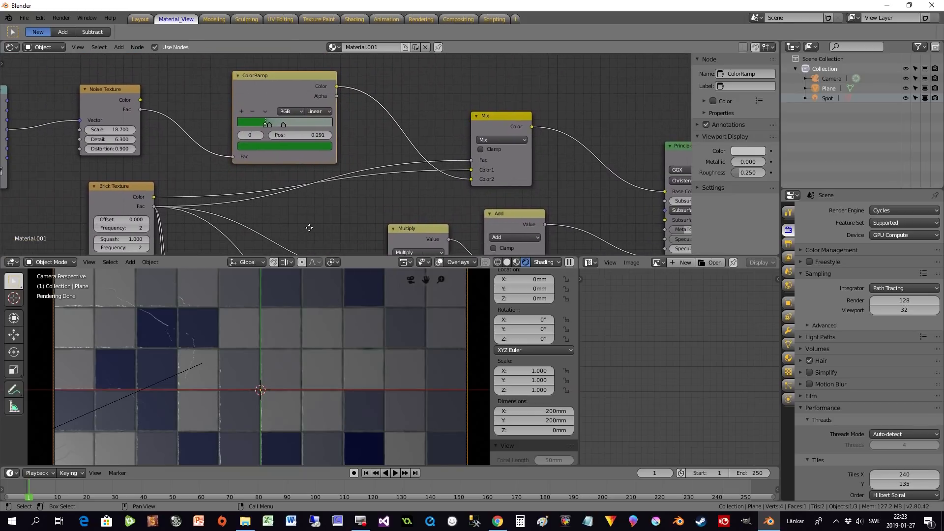
Duplicate the Brick Texture node and place the copy above the mortar's Noise Texture.
middle_drag(205, 210, 422, 185)
click(325, 169)
middle_drag(531, 185, 529, 56)
scroll(468, 202, down, 3)
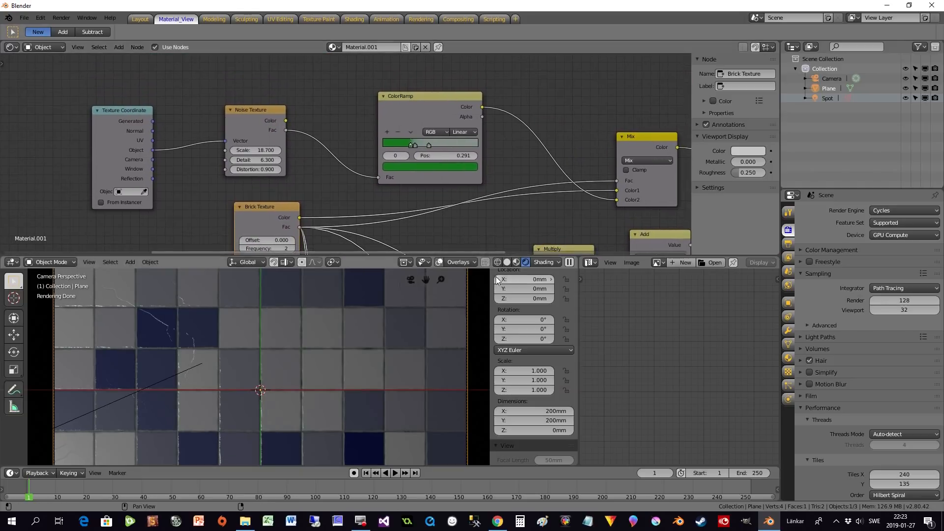
middle_drag(466, 190, 456, 54)
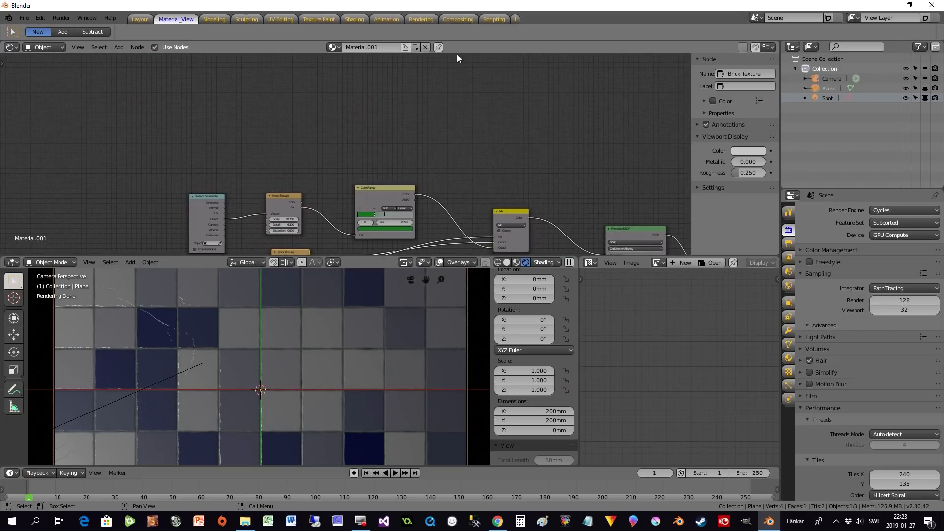
key(shift+d)
scroll(431, 108, up, 2)
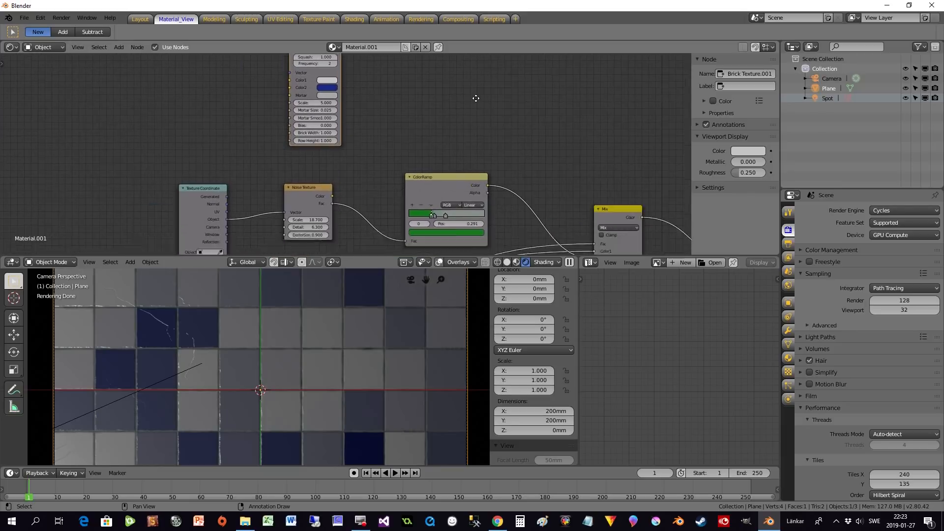
middle_drag(445, 111, 559, 41)
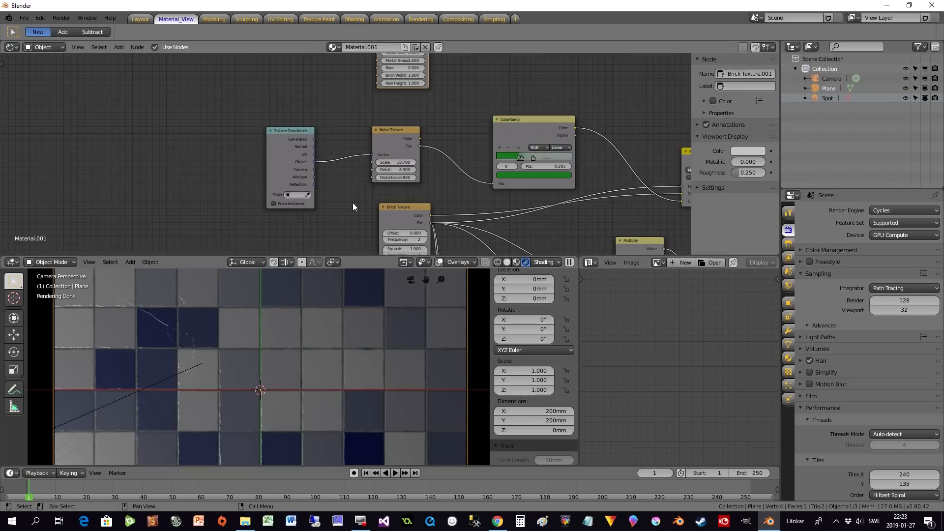
Add a Value node beside the duplicated Brick Texture and connect its output to that texture's Scale input.
scroll(352, 203, down, 2)
middle_drag(337, 204, 310, 182)
scroll(398, 193, up, 3)
middle_drag(444, 202, 504, 196)
scroll(435, 119, down, 1)
middle_drag(440, 106, 497, 190)
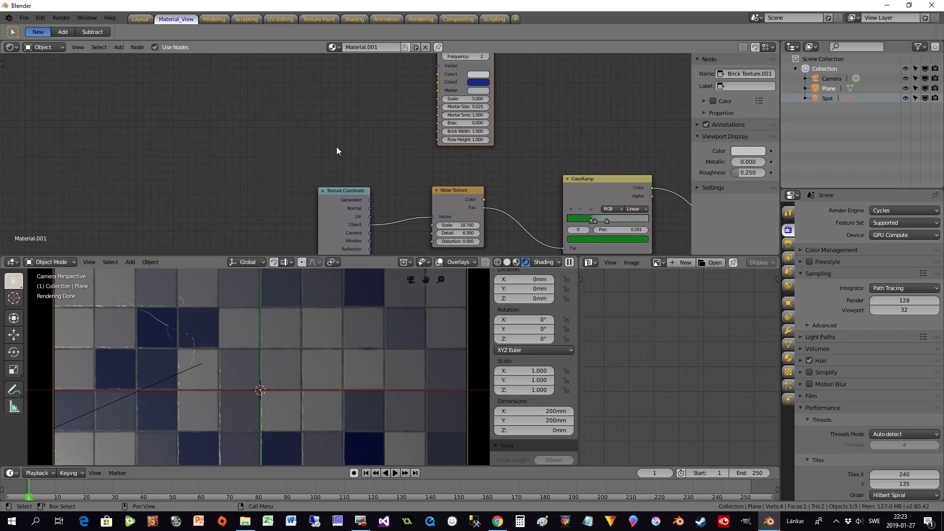
key(shift+a)
mouse_move(336, 147)
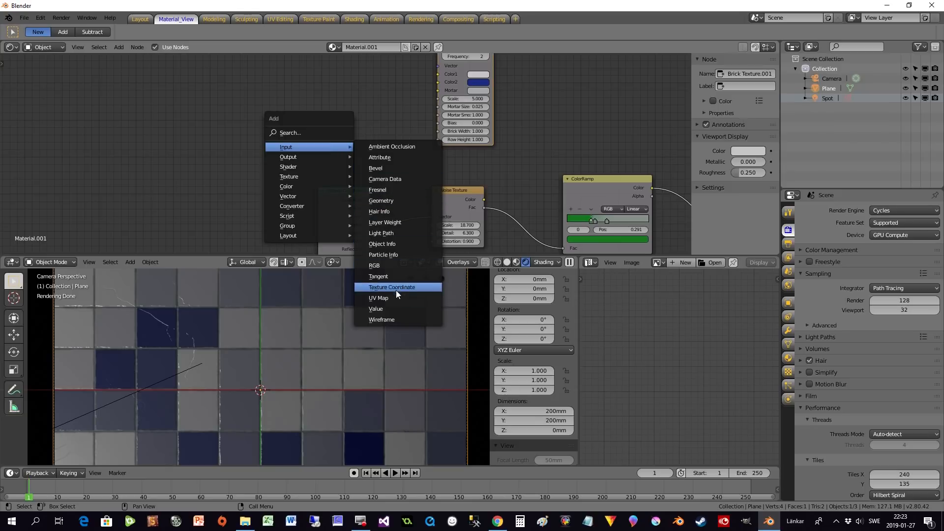
mouse_move(293, 153)
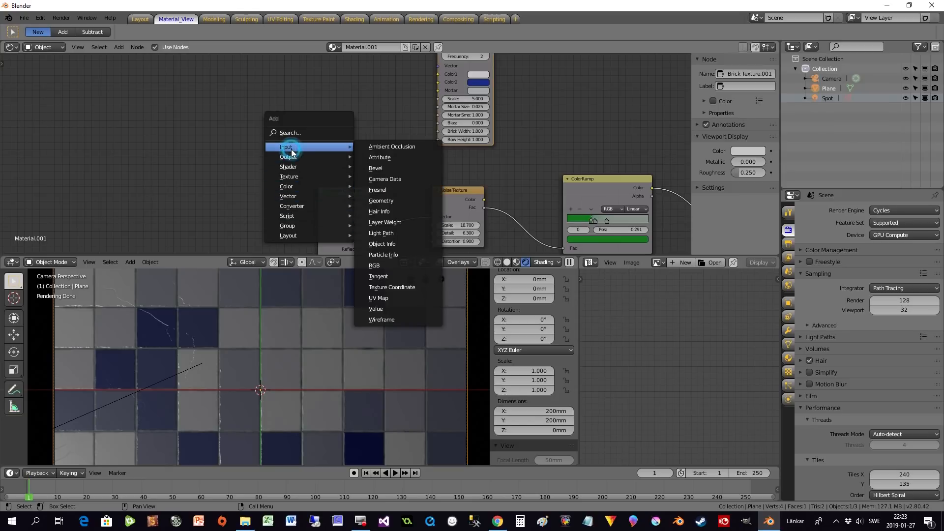
click(398, 309)
click(312, 93)
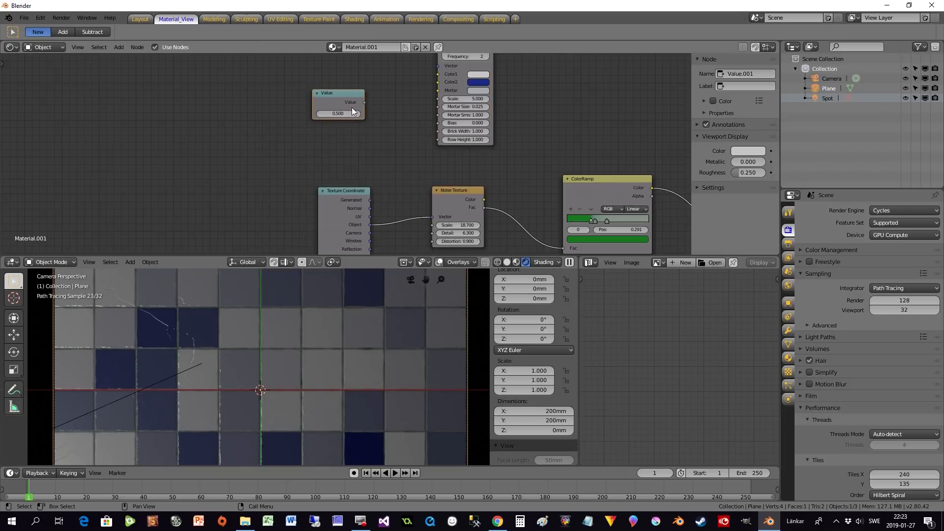
drag(364, 105, 438, 100)
Connect the Value node to the original Brick Texture's Scale input as well and set the value to 5.
scroll(418, 132, down, 3)
middle_drag(400, 142, 402, 92)
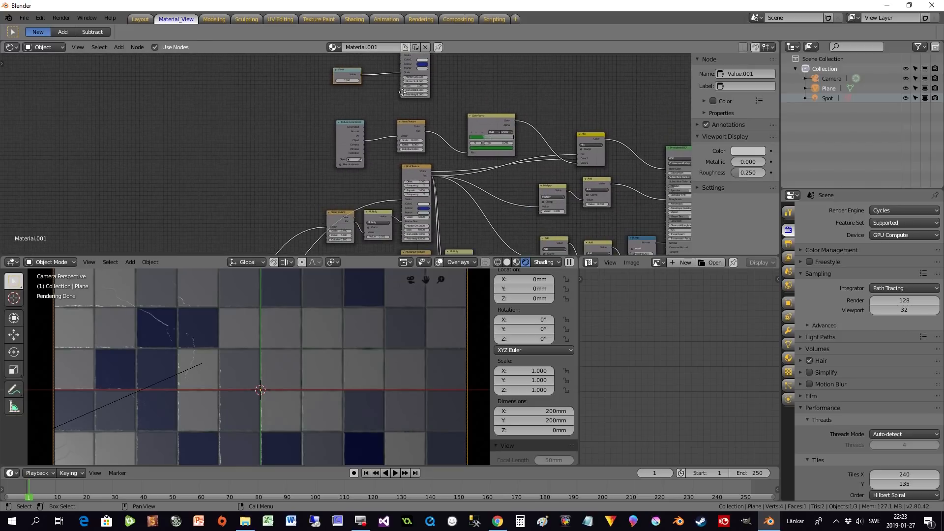
drag(361, 75, 402, 217)
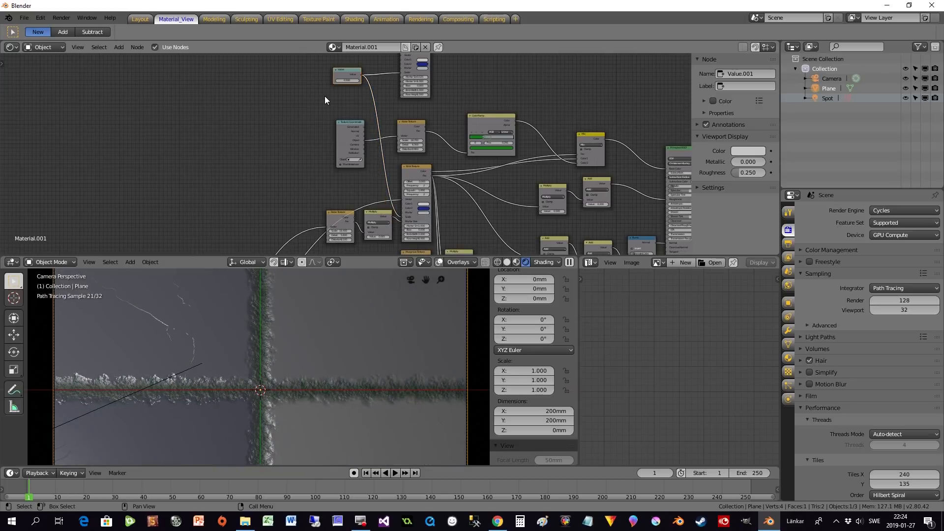
scroll(354, 73, up, 3)
middle_drag(367, 57, 368, 177)
scroll(368, 177, up, 5)
double_click(366, 144)
text(5)
key(Return)
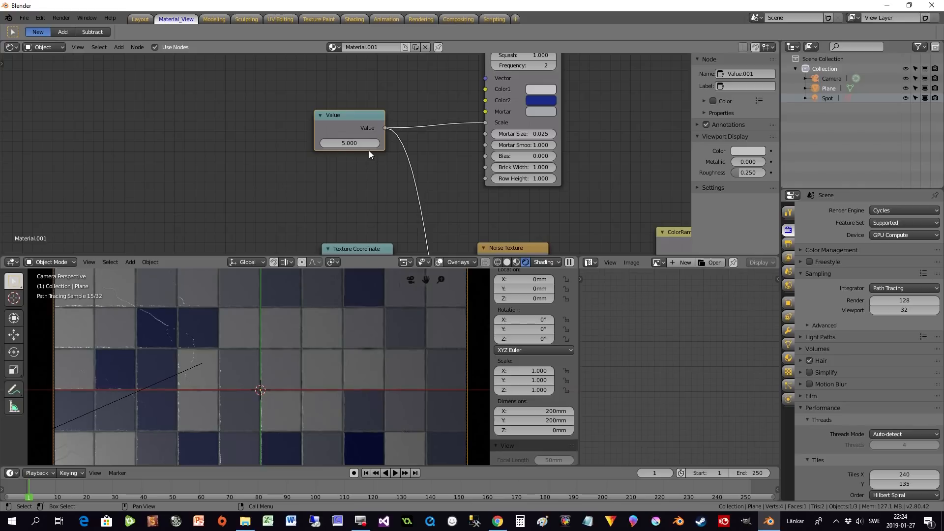
Set the duplicated Brick Texture's Bias to -1.
scroll(335, 163, down, 2)
middle_drag(335, 164, 154, 204)
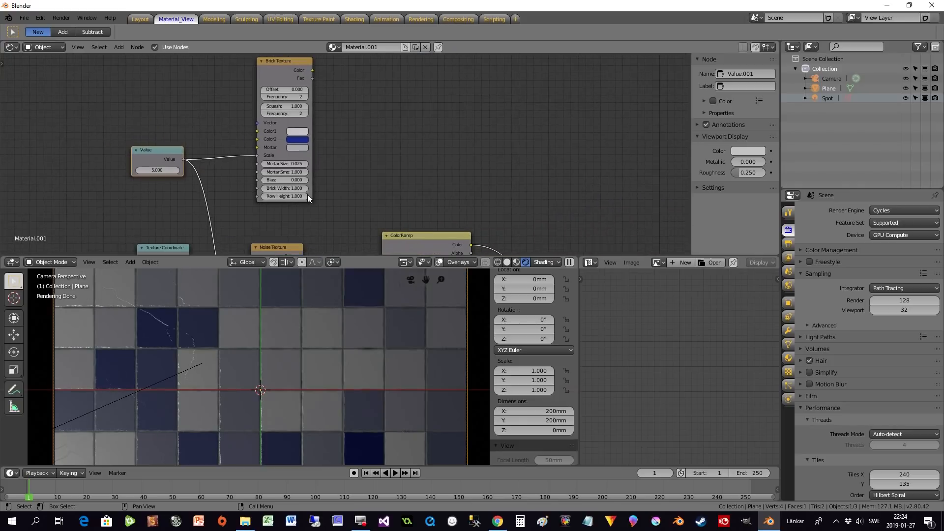
scroll(336, 183, up, 3)
middle_drag(336, 183, 403, 173)
scroll(380, 202, up, 2)
scroll(379, 206, up, 1)
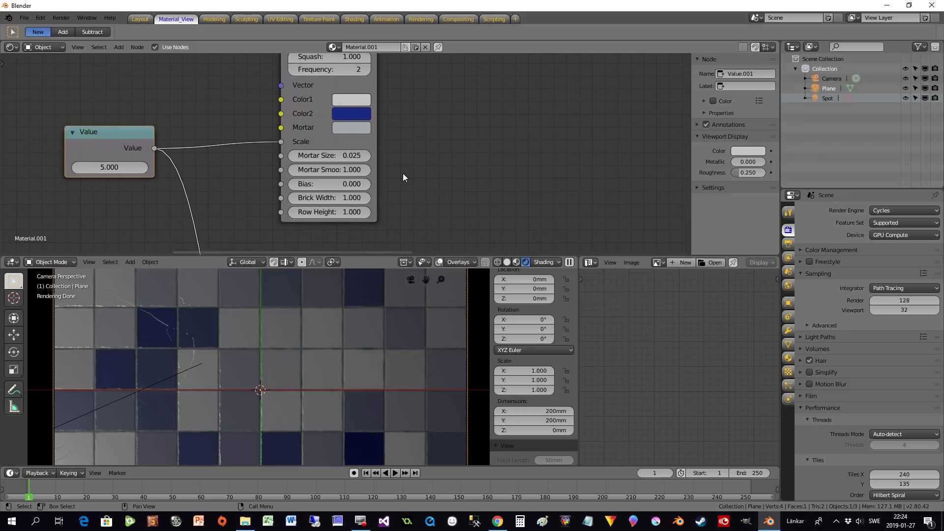
drag(346, 185, 295, 185)
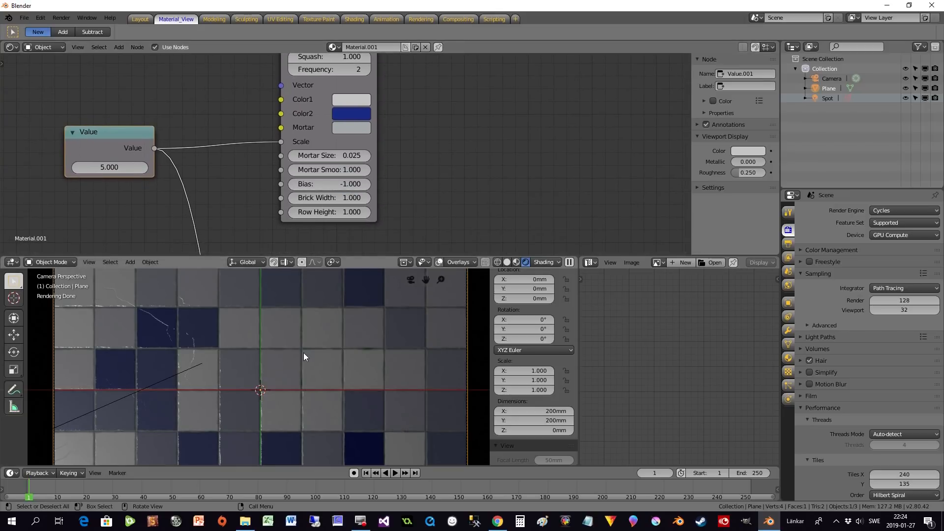
scroll(317, 361, up, 3)
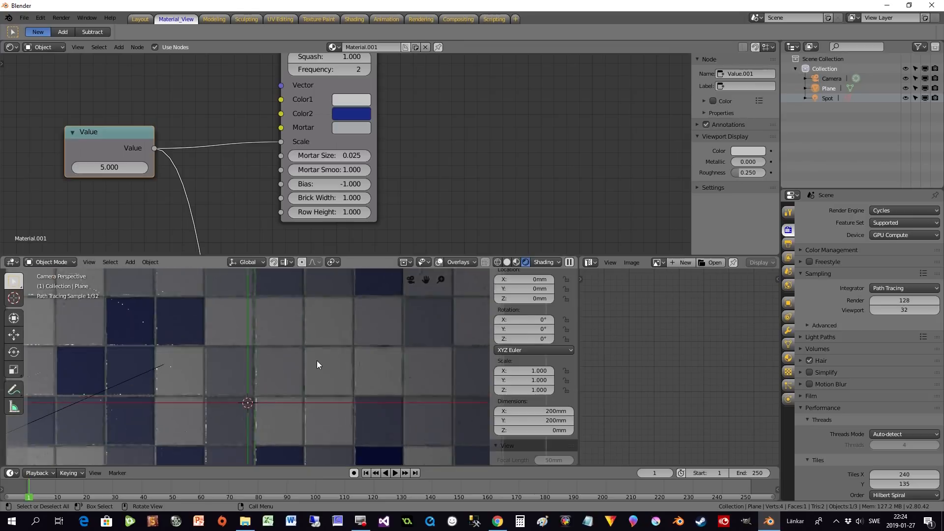
Move the Noise Texture and Multiply nodes that drive the original brick's Mortar Size up beside the Value node.
middle_drag(395, 212, 585, 164)
scroll(582, 163, down, 5)
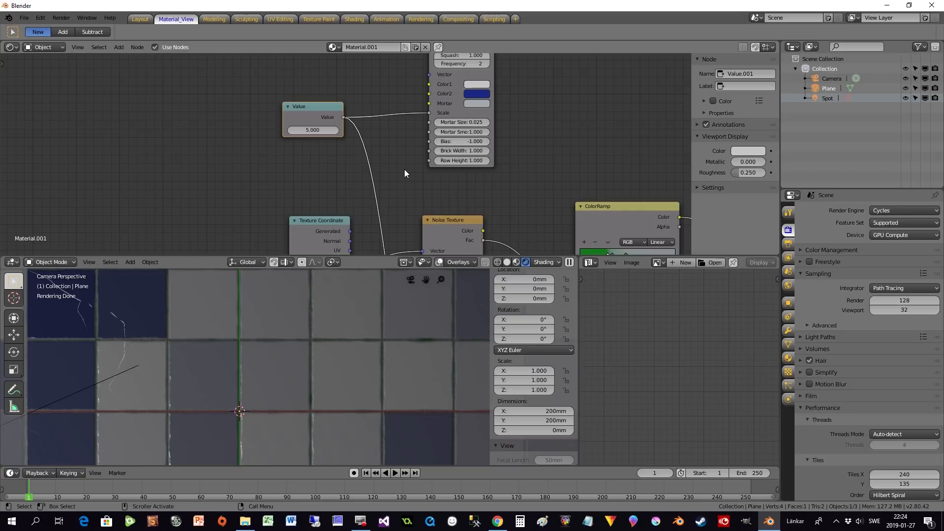
middle_drag(403, 175, 383, 32)
scroll(391, 230, down, 5)
middle_drag(390, 230, 363, 118)
scroll(361, 107, up, 9)
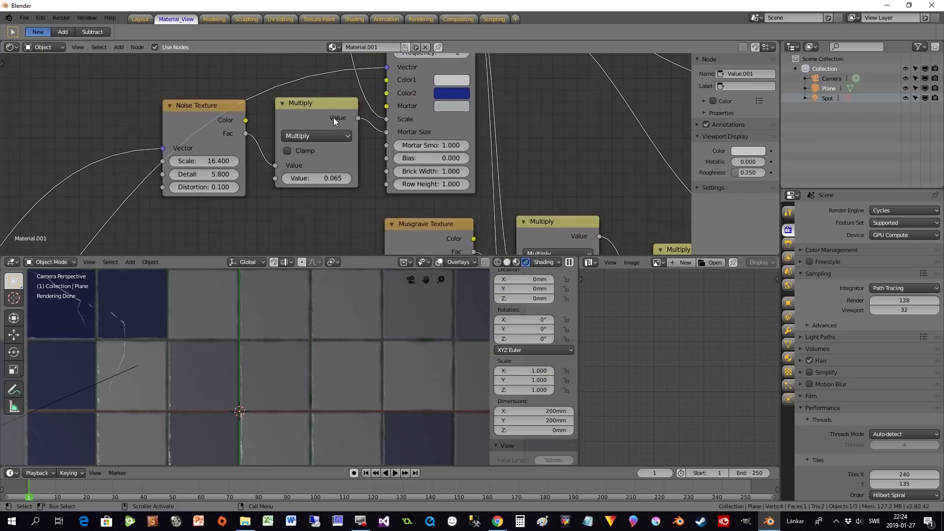
drag(183, 111, 57, 113)
drag(336, 103, 214, 129)
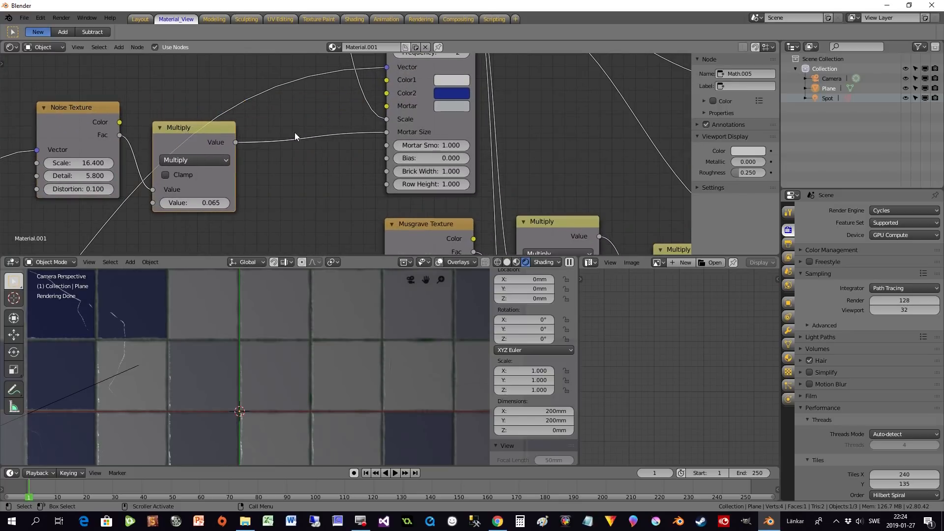
middle_drag(293, 133, 224, 197)
scroll(240, 167, down, 6)
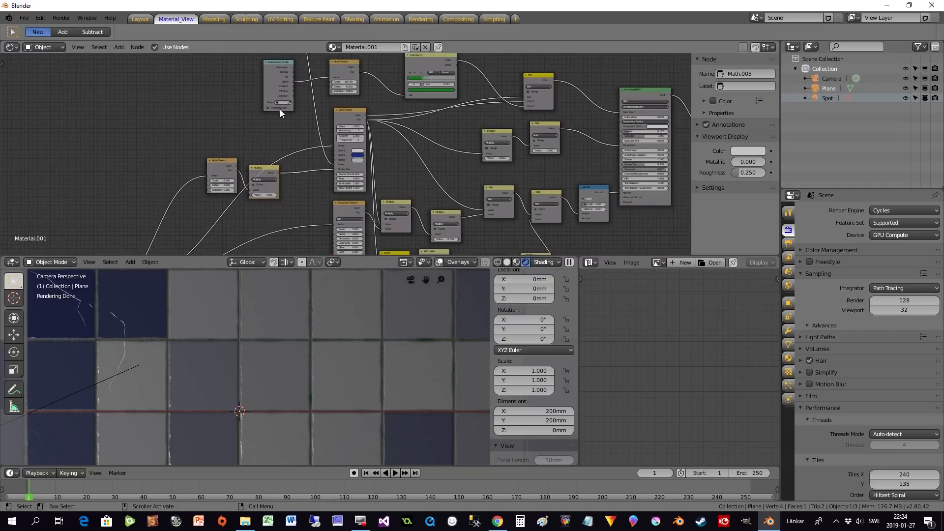
middle_drag(238, 142, 378, 76)
scroll(299, 153, up, 2)
drag(252, 175, 206, 81)
drag(295, 173, 257, 58)
middle_drag(262, 109, 246, 57)
drag(247, 201, 255, 149)
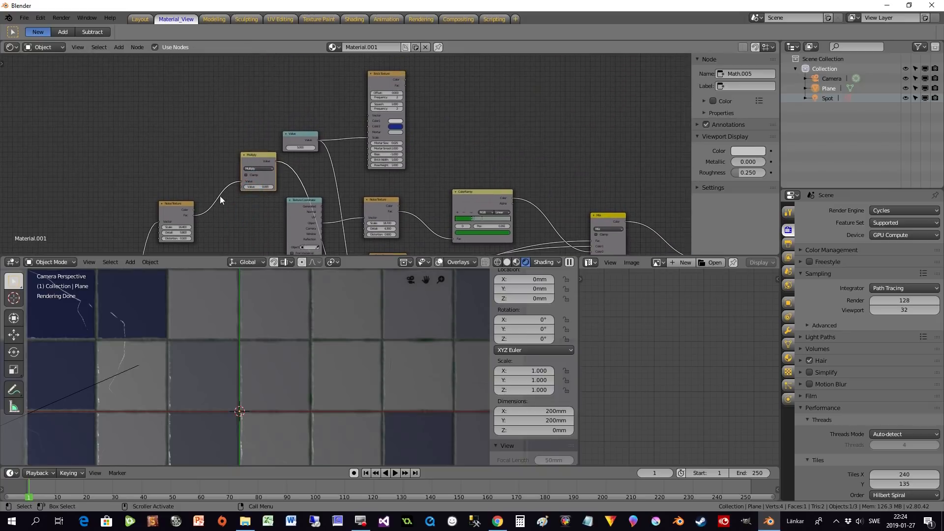
drag(177, 209, 199, 163)
Connect the Multiply node's output to the duplicated Brick Texture's Mortar Size input.
scroll(246, 128, up, 5)
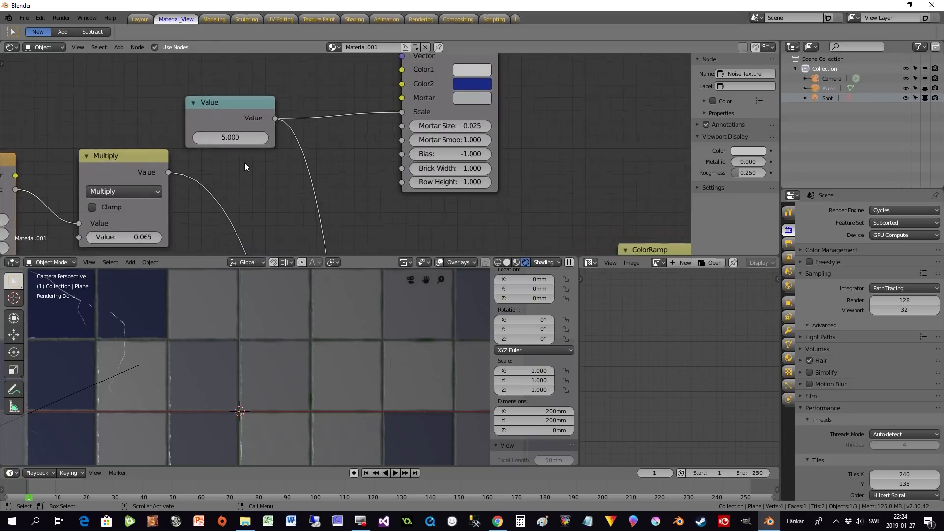
drag(159, 175, 405, 125)
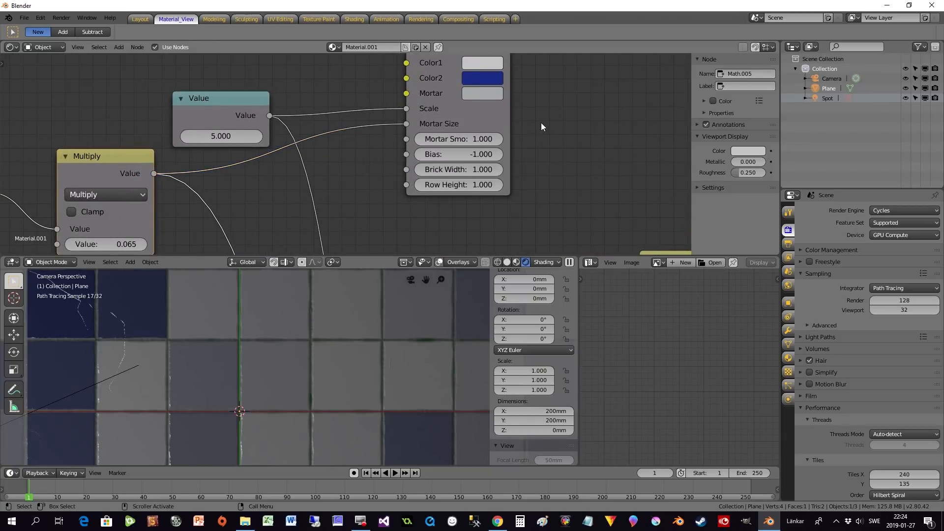
scroll(541, 122, down, 2)
middle_drag(333, 191, 305, 185)
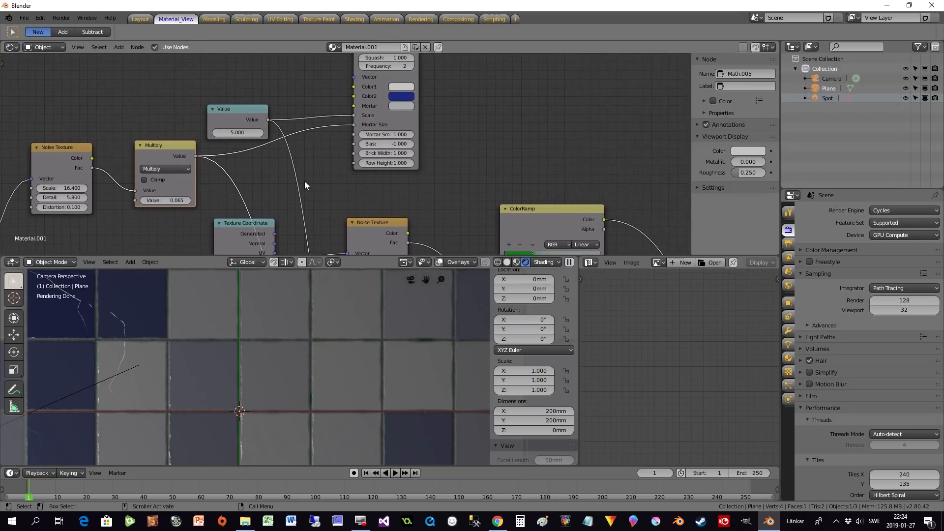
Connect the Texture Coordinate node's Object output to the duplicated Brick Texture's Vector input.
middle_drag(351, 82, 348, 45)
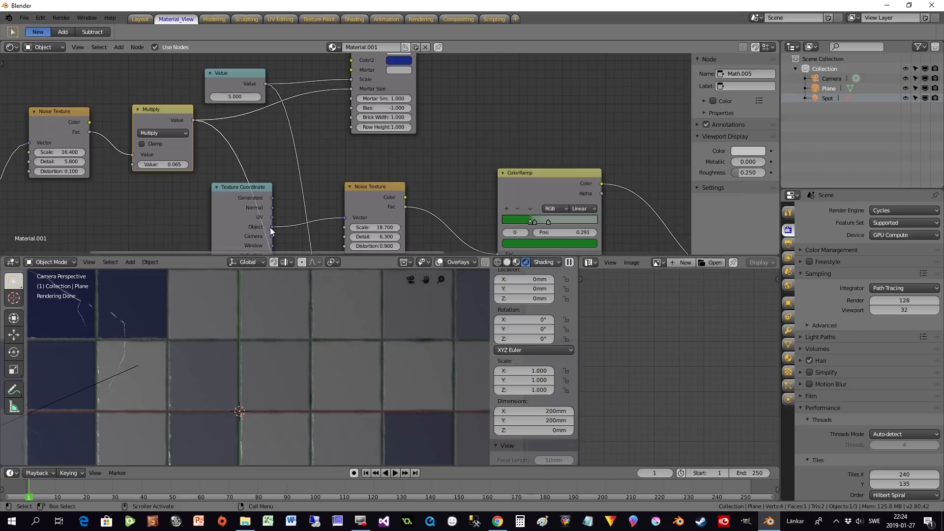
drag(270, 227, 350, 72)
scroll(310, 154, down, 3)
scroll(347, 147, up, 2)
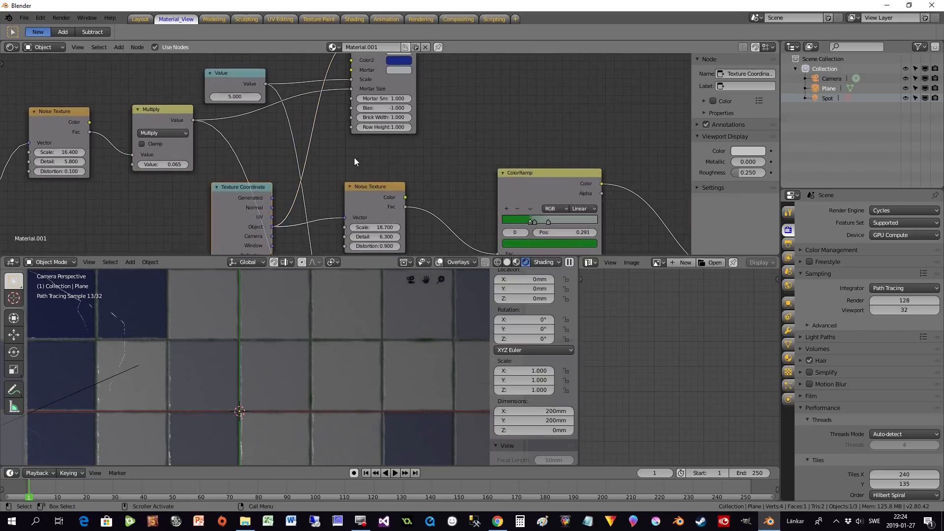
Compare the settings and connections of the two Brick Texture nodes, including the branch that leads to the Mix node.
scroll(408, 118, down, 3)
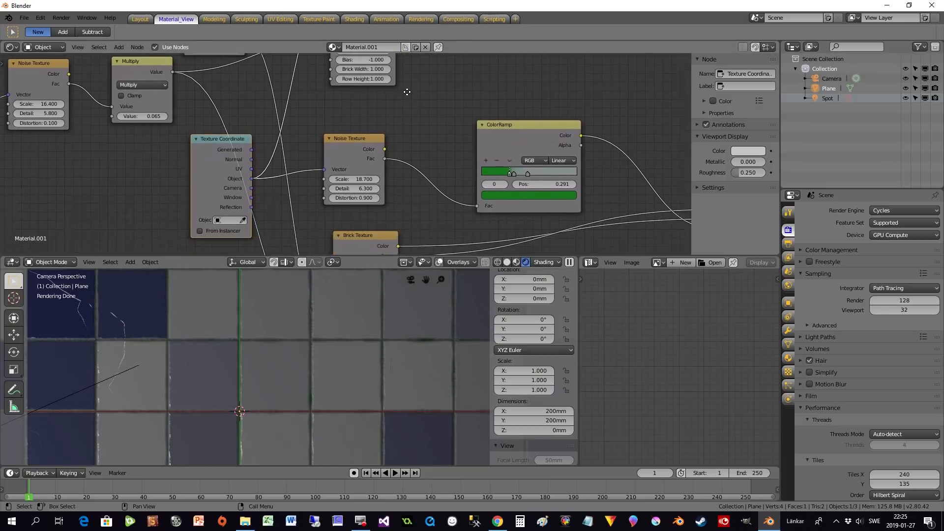
scroll(409, 98, down, 2)
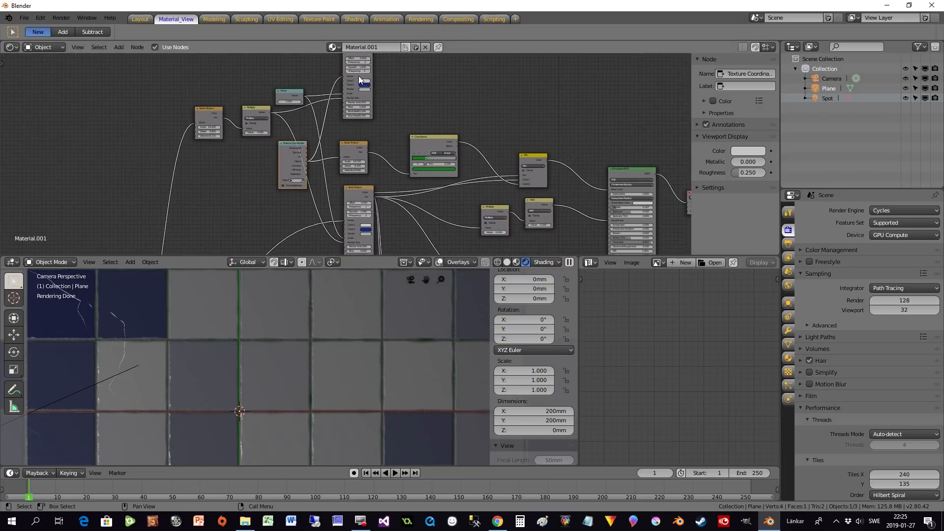
scroll(433, 99, up, 8)
middle_drag(437, 81, 383, 220)
scroll(383, 220, up, 3)
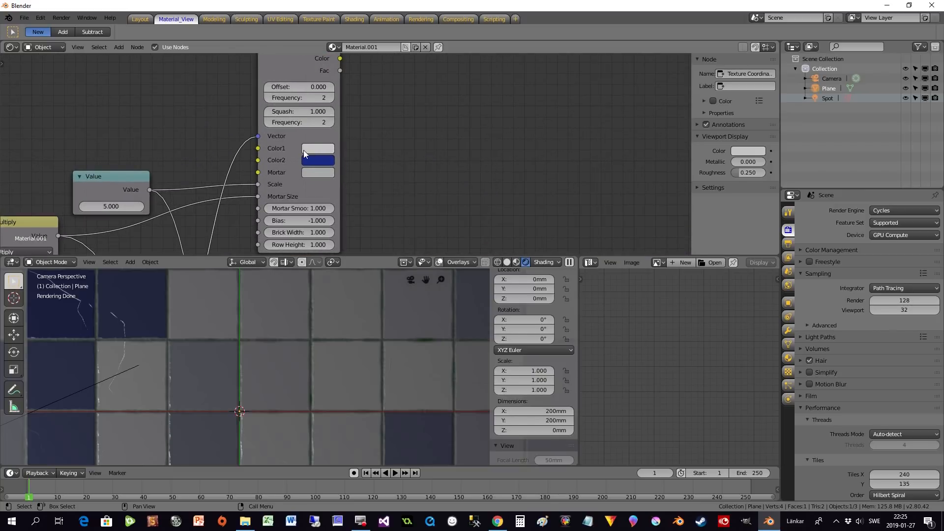
scroll(371, 150, down, 3)
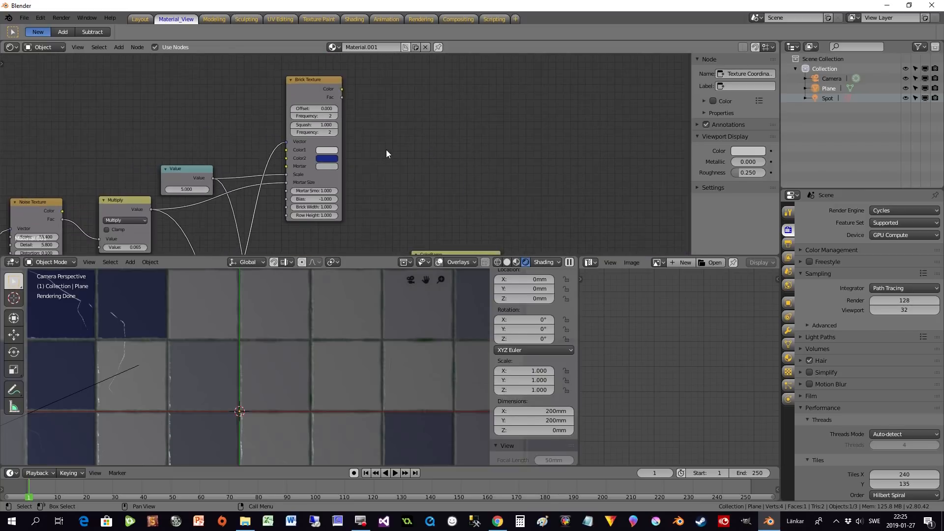
middle_drag(387, 152, 295, 109)
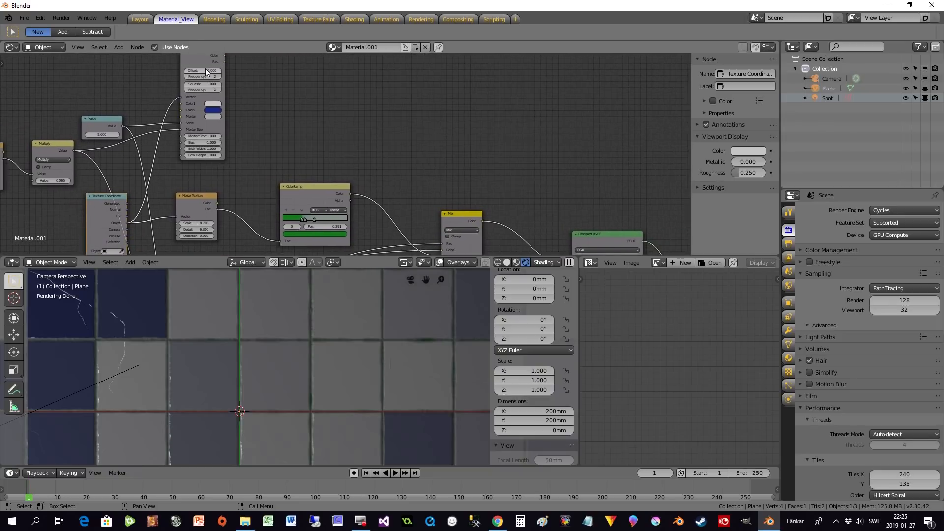
middle_drag(247, 194, 284, 81)
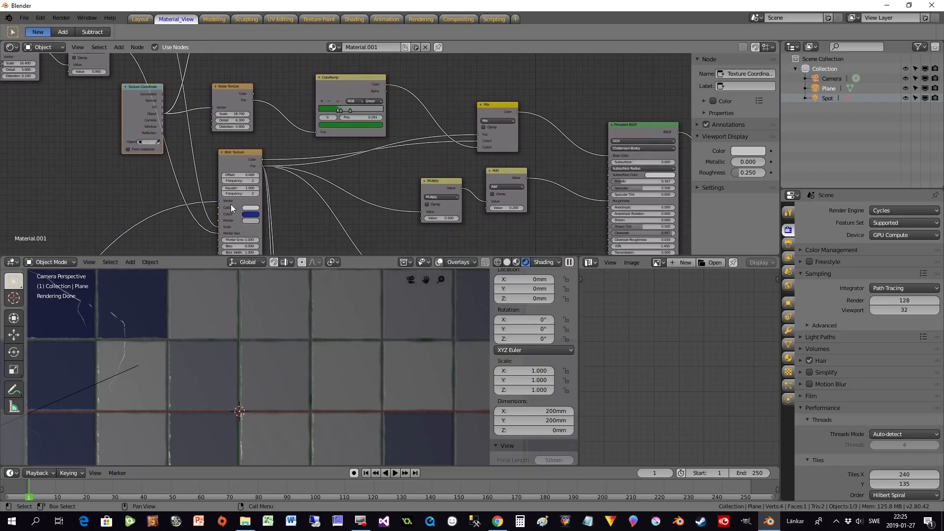
middle_drag(423, 72, 414, 126)
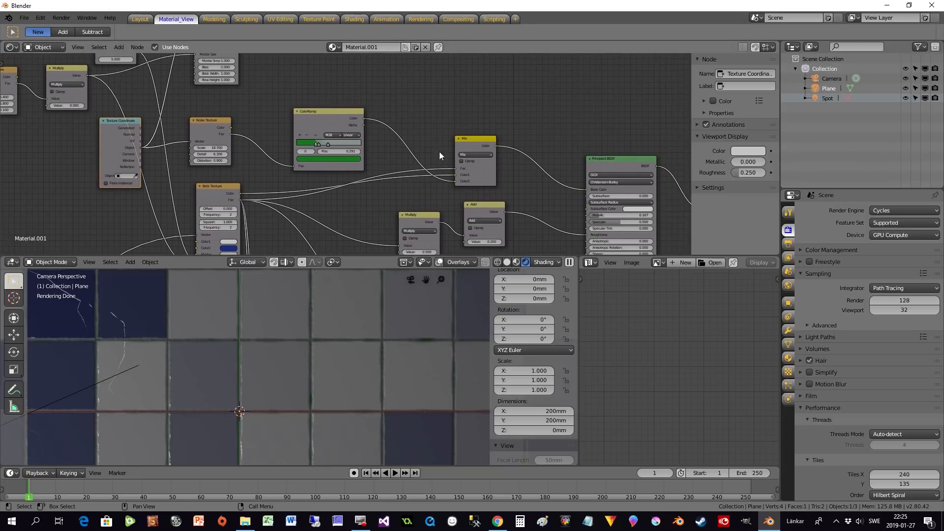
Shift the ColorRamp to make room and duplicate the Mix node, placing the copy beside the duplicated Brick Texture.
drag(329, 115, 349, 89)
middle_drag(247, 99, 282, 154)
click(508, 199)
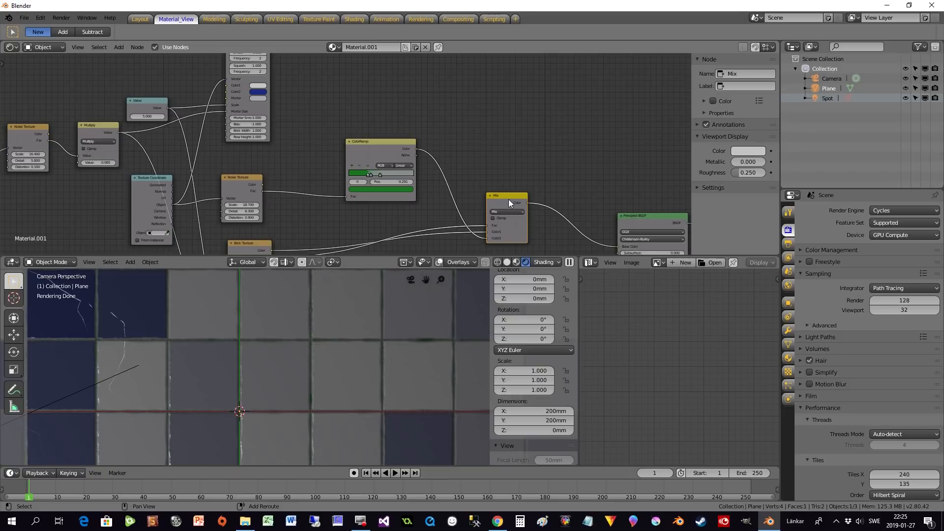
key(shift+d)
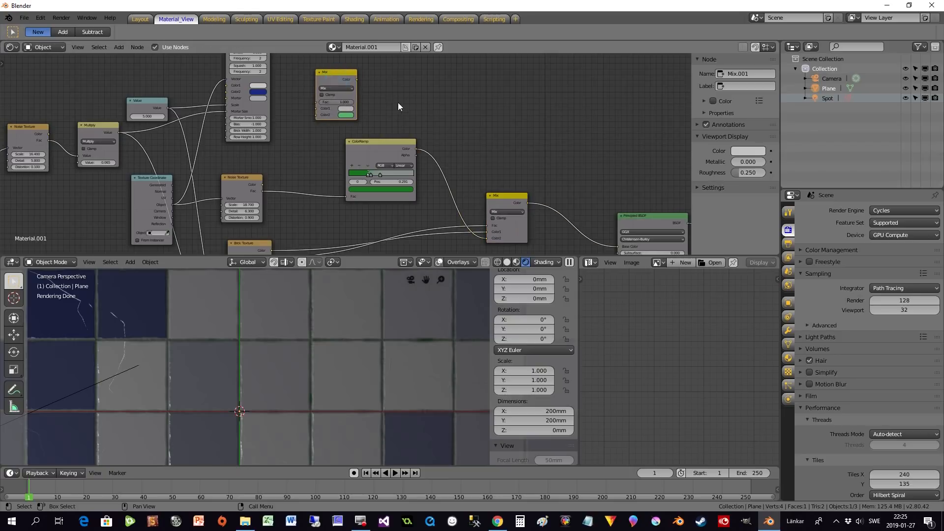
scroll(436, 117, up, 2)
middle_drag(436, 118, 531, 129)
scroll(492, 125, down, 4)
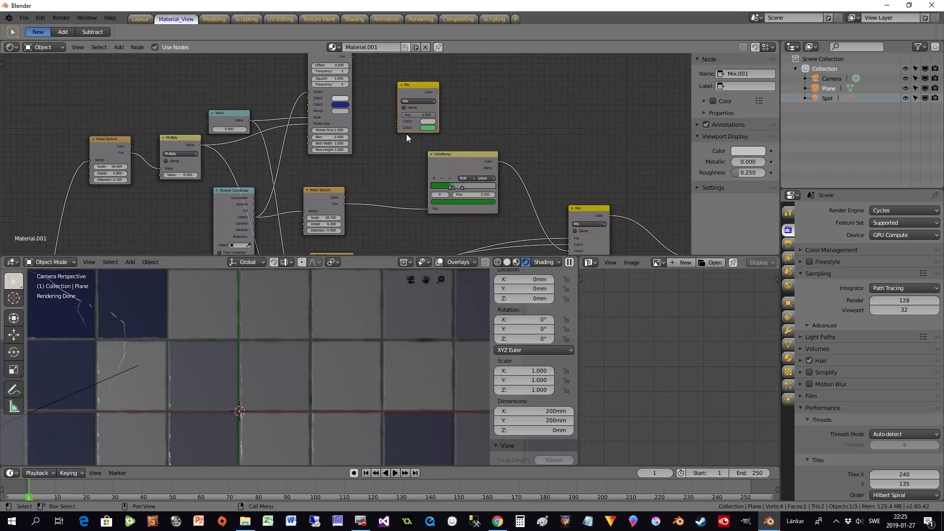
Connect the duplicated Brick Texture's Color output to the duplicated Mix node's Color1 and the original Brick Texture's Color to its Color2.
middle_drag(392, 132, 394, 160)
scroll(366, 115, up, 2)
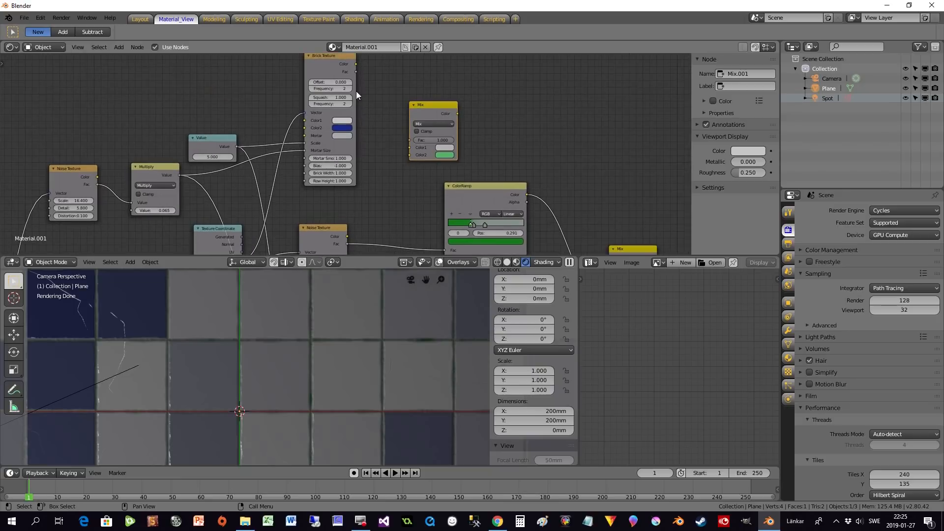
drag(355, 64, 409, 148)
middle_drag(409, 196, 393, 122)
scroll(394, 123, down, 2)
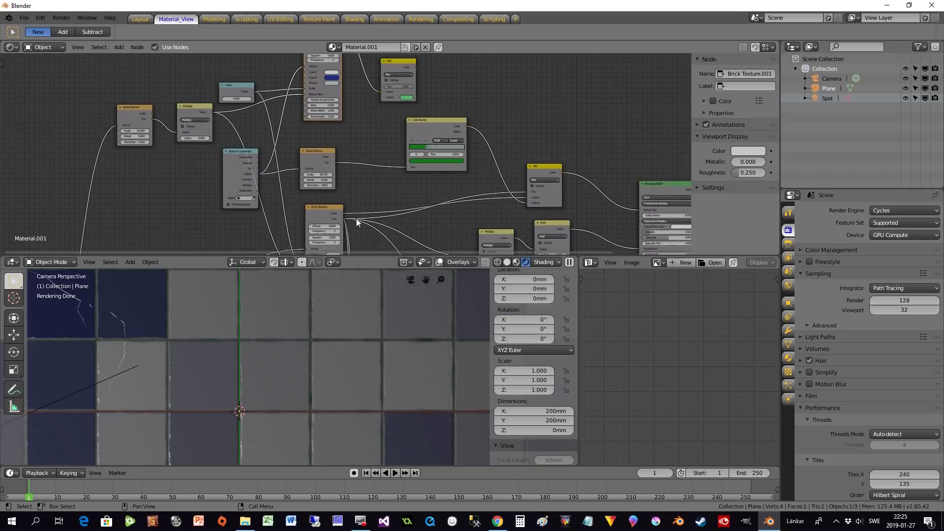
drag(342, 223, 386, 88)
scroll(403, 127, down, 2)
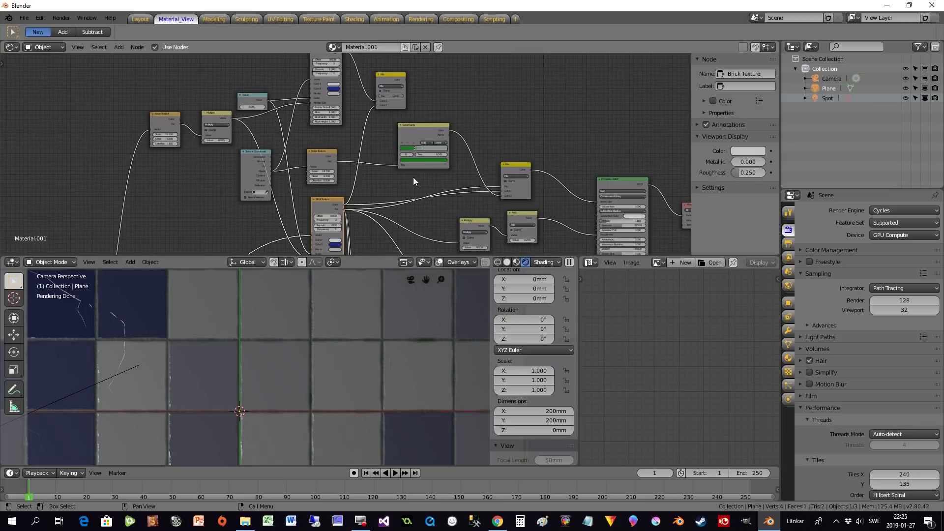
Replace the original Brick Texture's link into the Color1 input of the Mix node before the shader with the duplicated Mix node's Color output.
scroll(405, 173, up, 2)
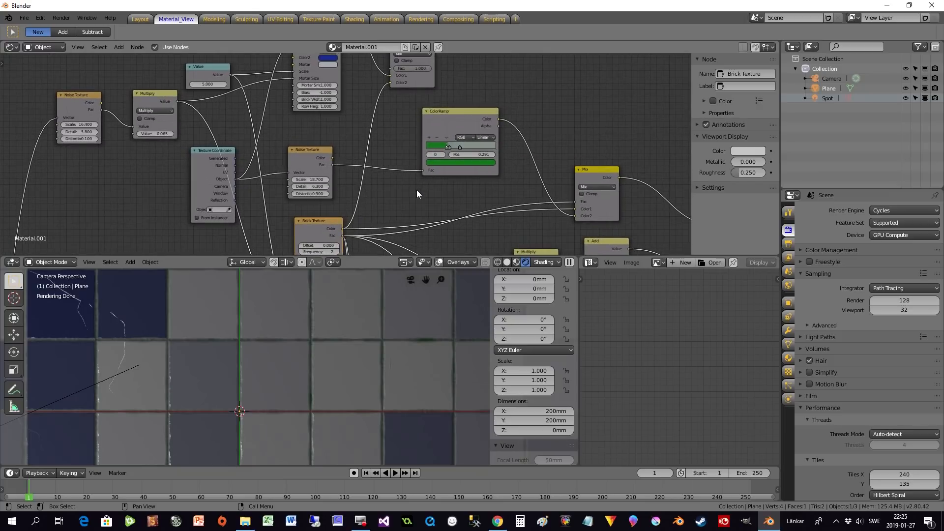
middle_drag(417, 190, 376, 161)
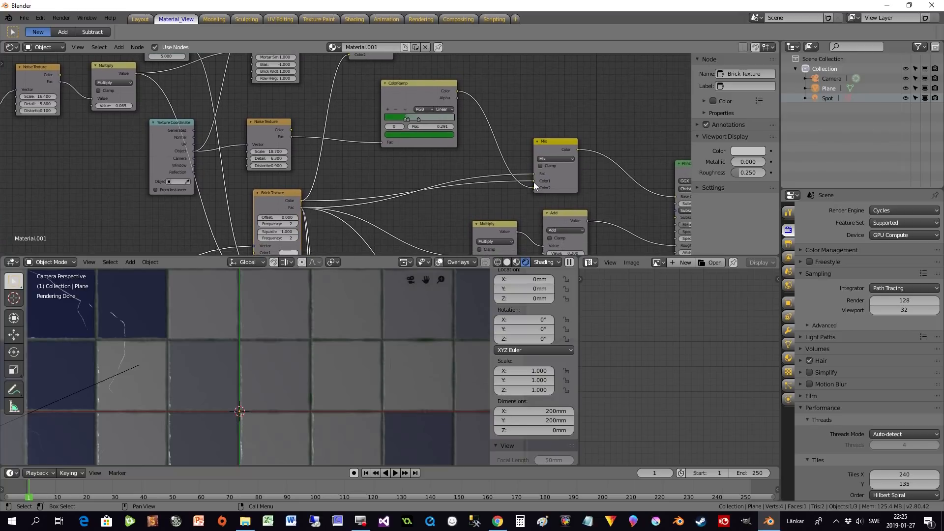
drag(533, 182, 371, 184)
scroll(377, 169, down, 2)
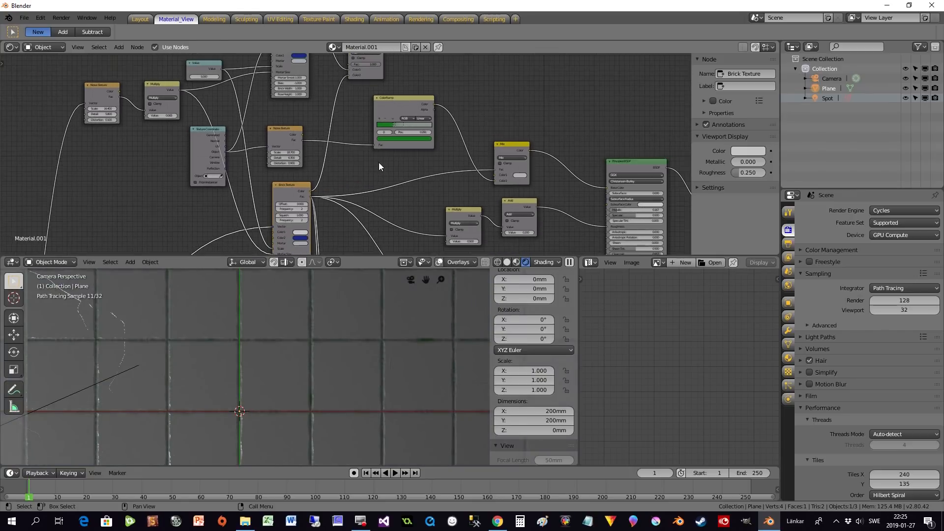
drag(377, 60, 472, 176)
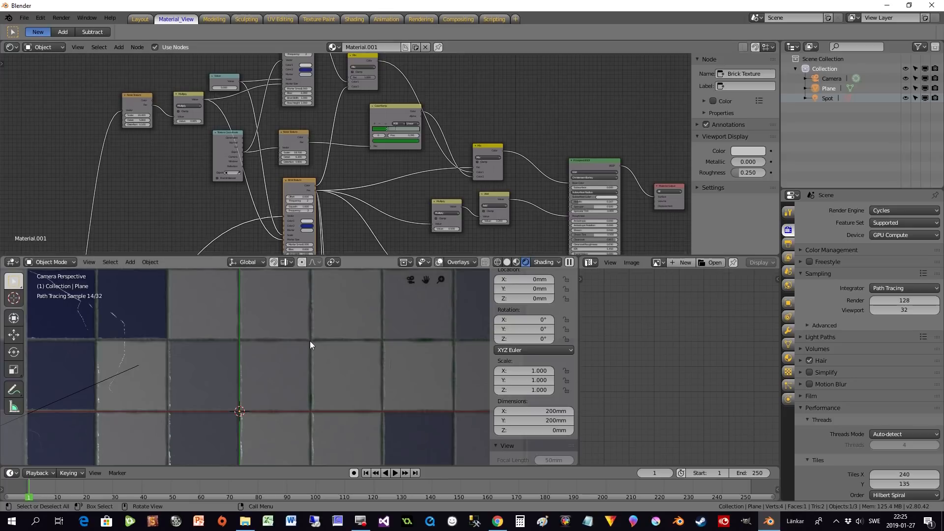
Set the duplicated Brick Texture's Color1 to a saturated pinkish red as a test colour.
scroll(325, 89, up, 1)
middle_drag(325, 89, 367, 166)
scroll(349, 128, up, 1)
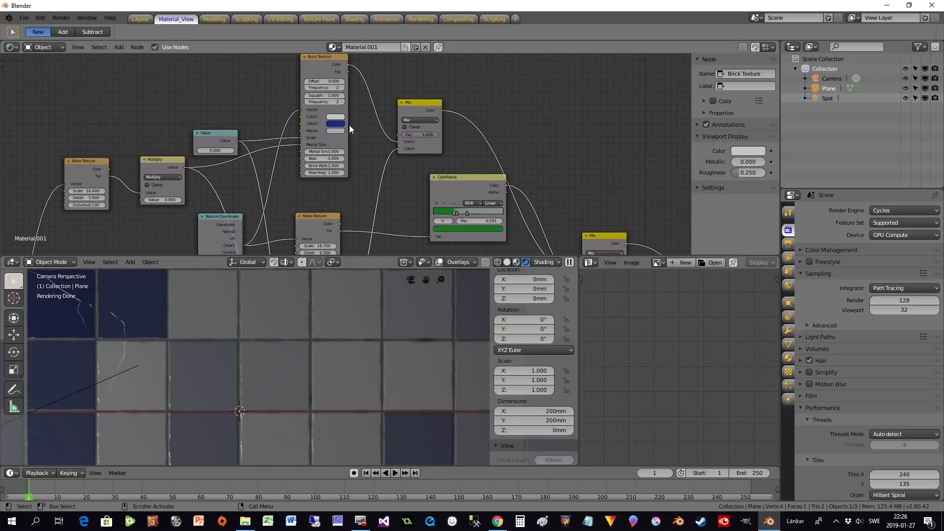
click(336, 117)
click(367, 65)
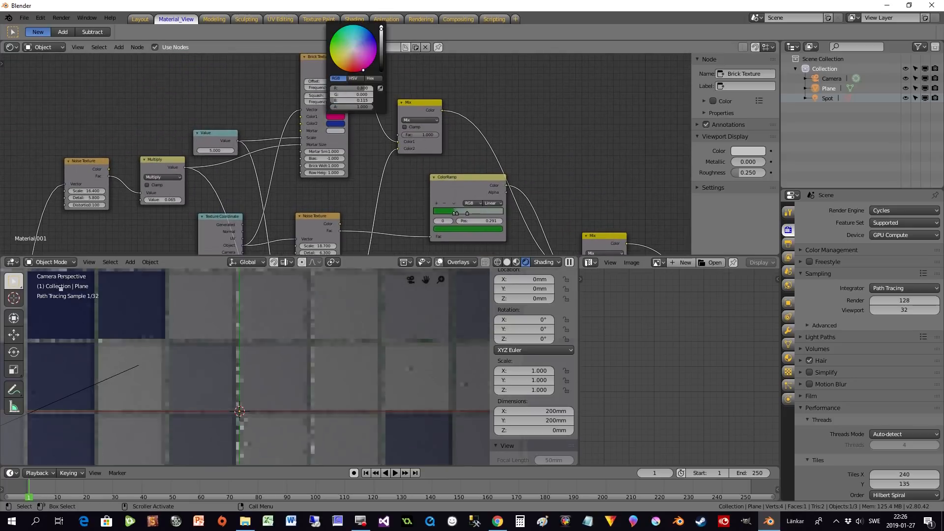
Try lower factors on the duplicated Mix node, first 0.509 and finally 0.045, to test the blend of the brick colours.
scroll(379, 172, down, 4)
middle_drag(380, 172, 403, 126)
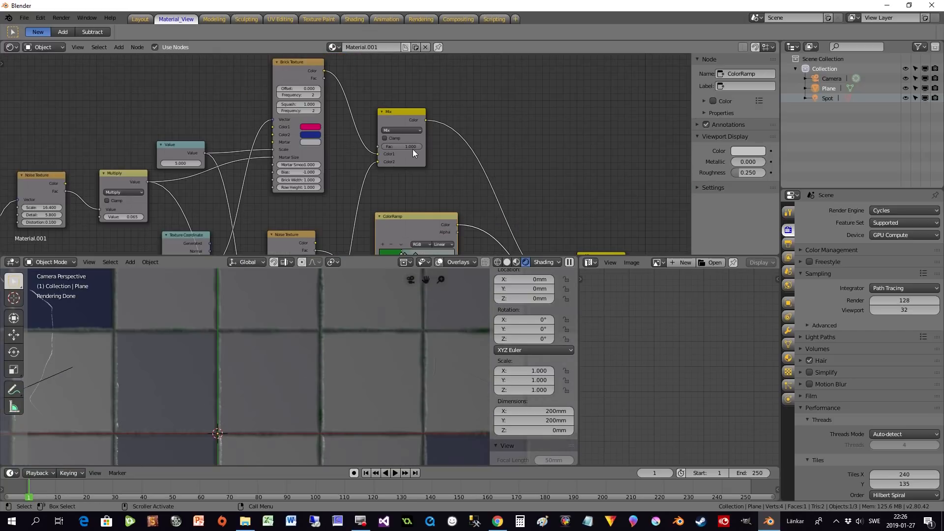
drag(412, 149, 392, 149)
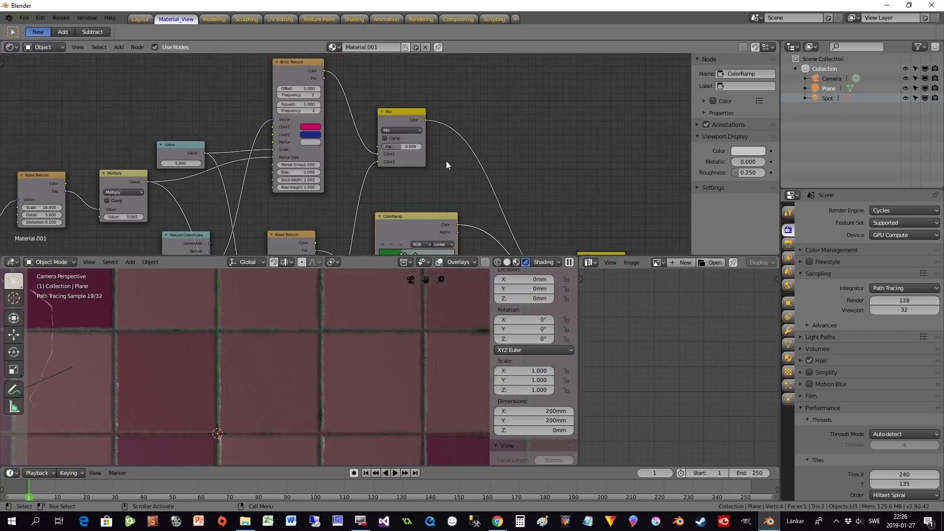
scroll(449, 165, down, 4)
middle_drag(490, 187, 457, 205)
scroll(414, 181, up, 4)
scroll(414, 181, up, 1)
scroll(442, 198, up, 2)
drag(437, 149, 411, 160)
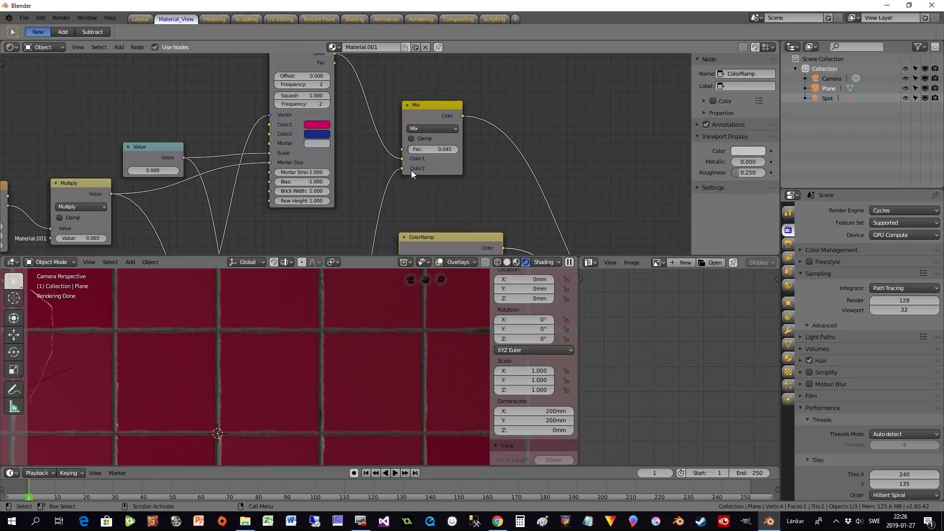
Raise the duplicated Mix node's factor to 1.000 for comparison and finish by lowering it to 0.000.
scroll(411, 170, down, 2)
drag(400, 154, 427, 153)
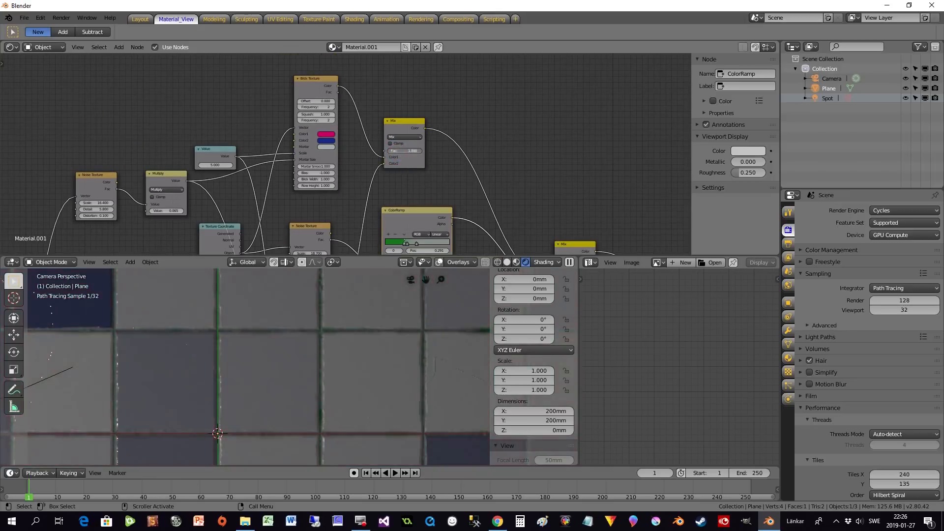
scroll(392, 179, up, 2)
drag(442, 147, 364, 145)
Change the duplicated Brick Texture's Color1 to a very light, nearly white colour at high brightness.
click(324, 128)
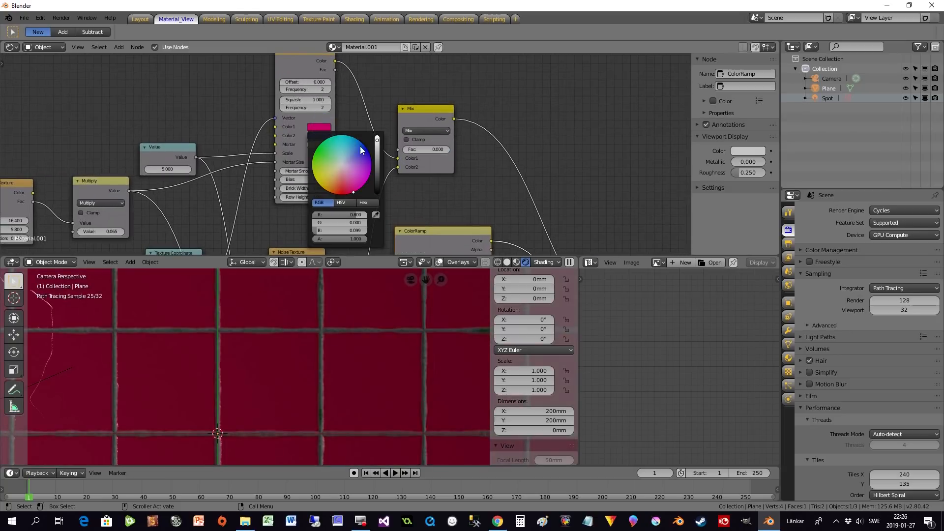
drag(358, 193, 377, 136)
click(377, 140)
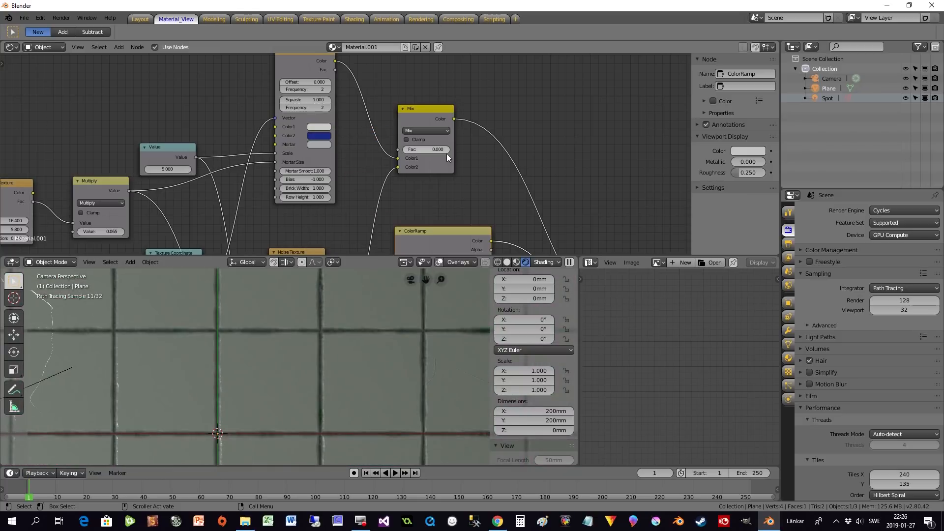
Switch the duplicated Mix node's blend mode to Multiply and set its factor to 1.000.
click(435, 132)
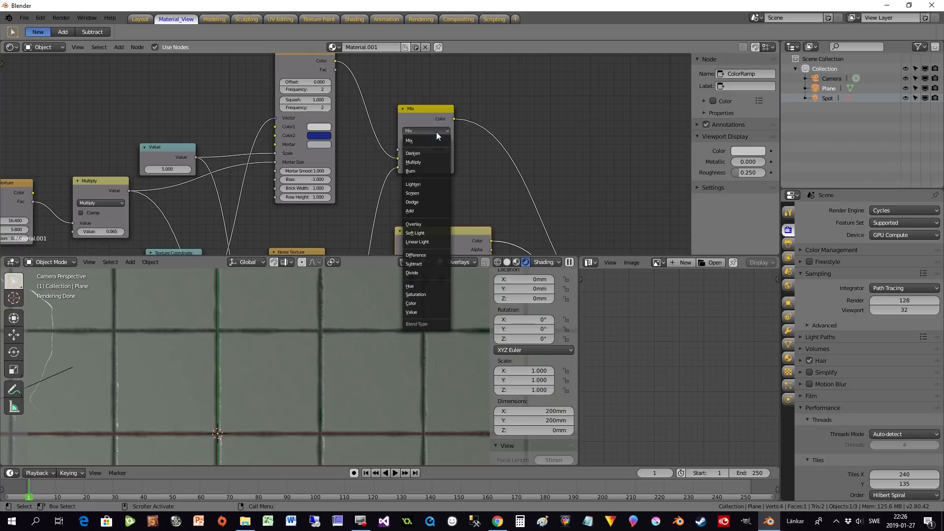
click(434, 133)
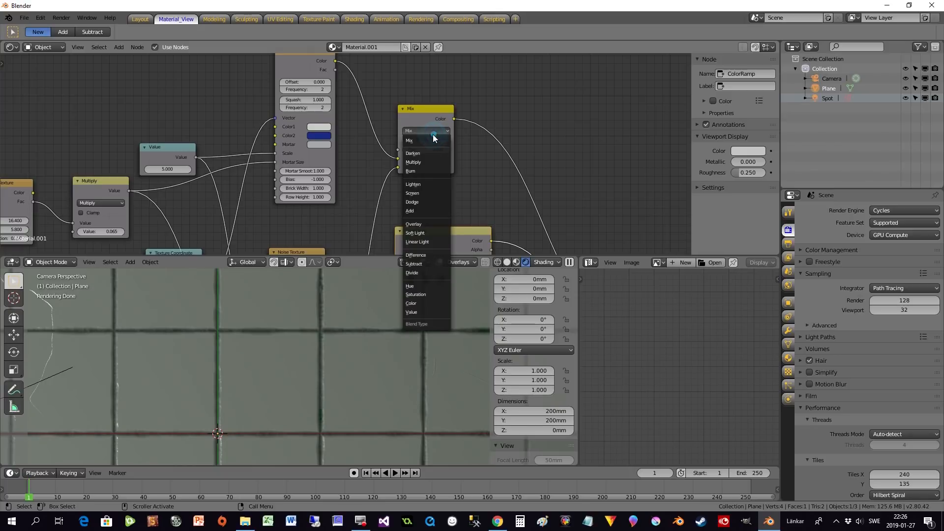
click(432, 164)
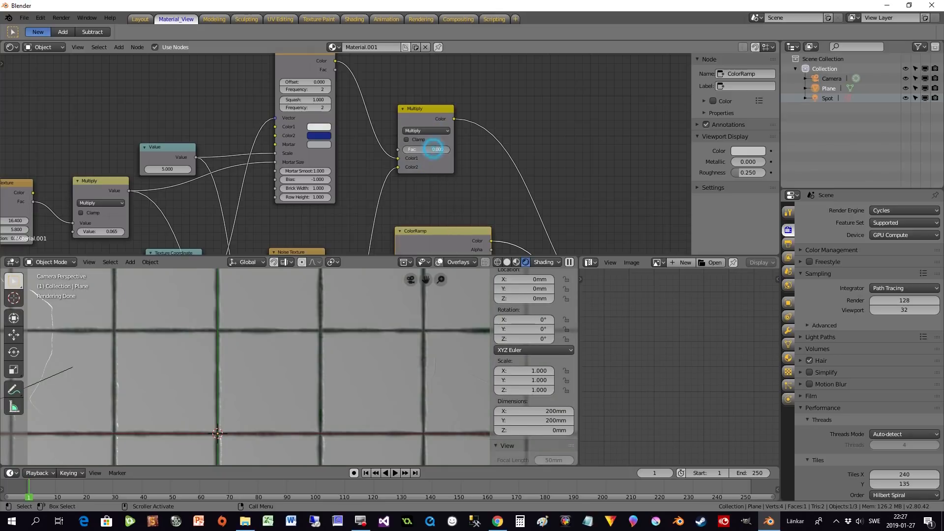
drag(413, 150, 454, 151)
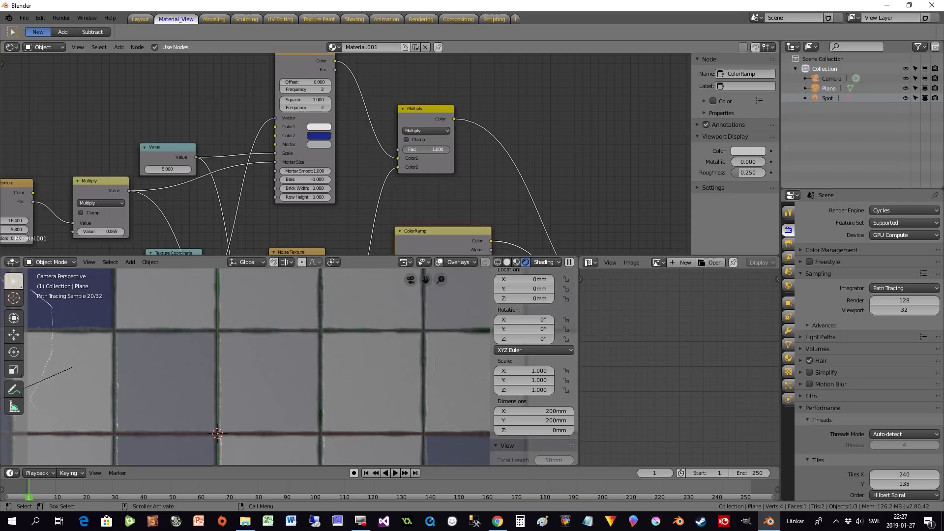
mouse_move(447, 149)
mouse_down()
mouse_move(430, 149)
mouse_move(447, 149)
mouse_up()
mouse_move(447, 149)
mouse_down()
mouse_move(403, 150)
mouse_move(447, 150)
mouse_up()
click(432, 131)
click(433, 131)
click(432, 131)
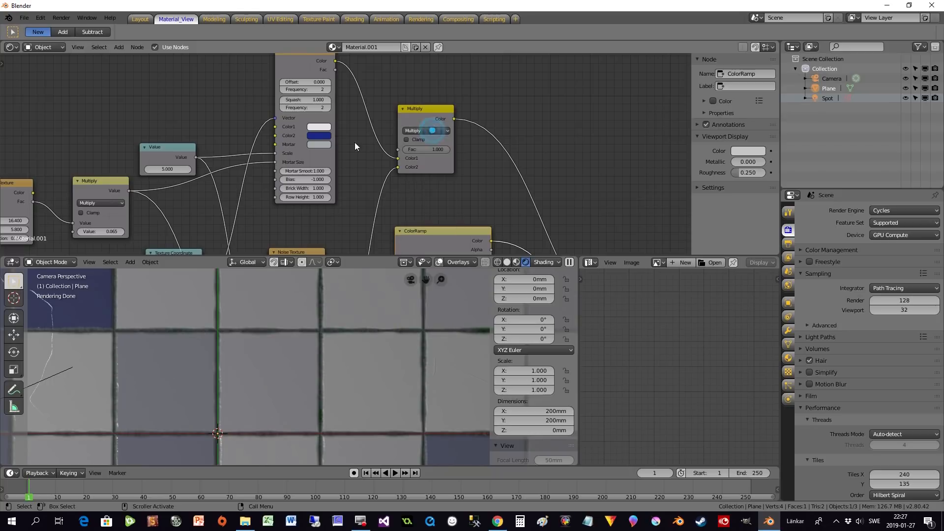
Adjust the brightness and hue of the duplicated Brick Texture's Color1 to a pale blue-grey.
scroll(356, 162, down, 2)
middle_drag(356, 172, 424, 188)
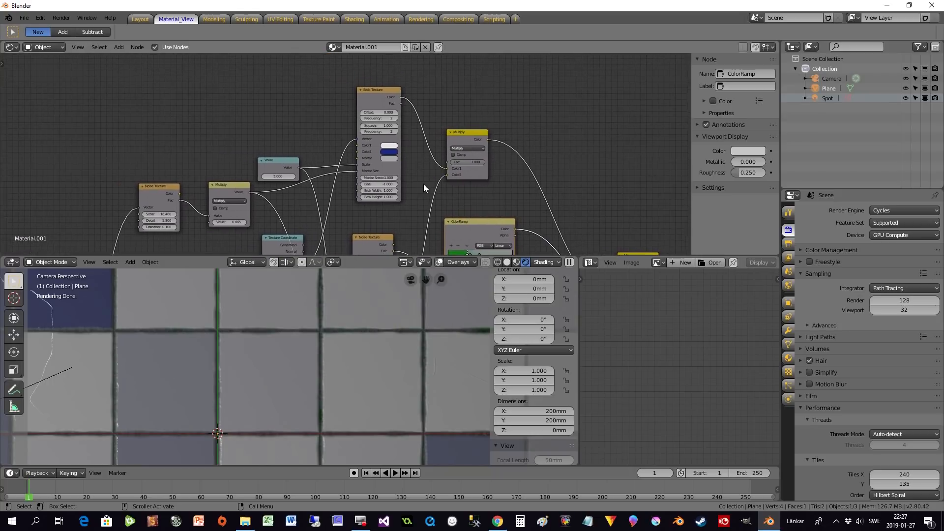
scroll(416, 194, up, 1)
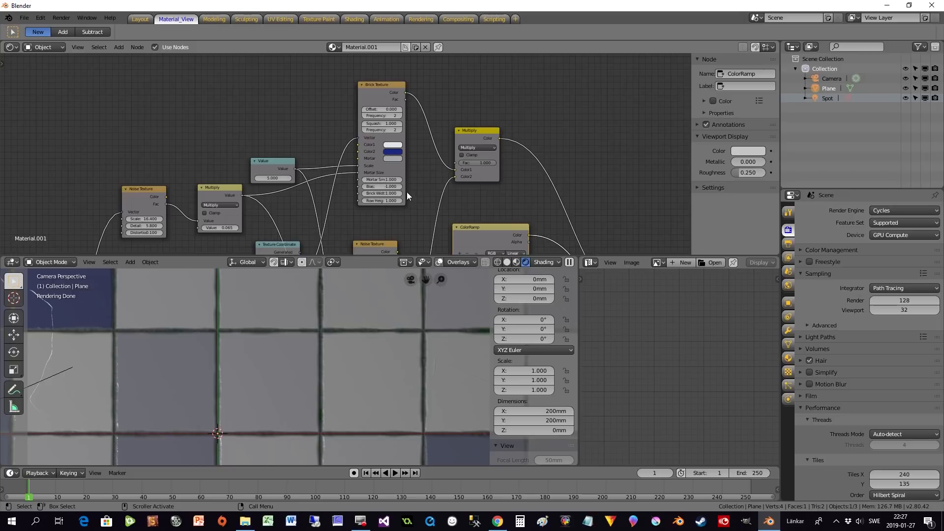
click(396, 145)
click(436, 68)
drag(437, 68, 438, 54)
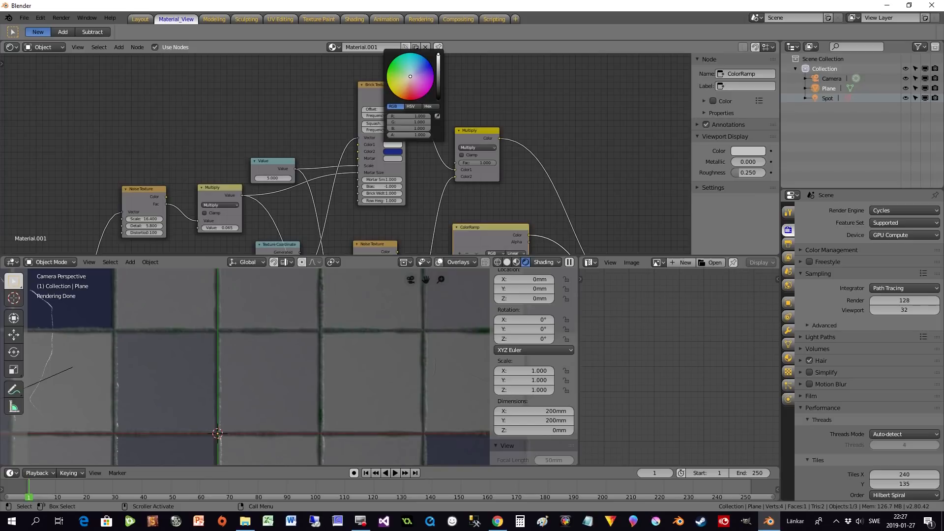
mouse_move(438, 54)
mouse_down()
mouse_move(438, 72)
mouse_move(438, 54)
mouse_up()
drag(412, 75, 411, 70)
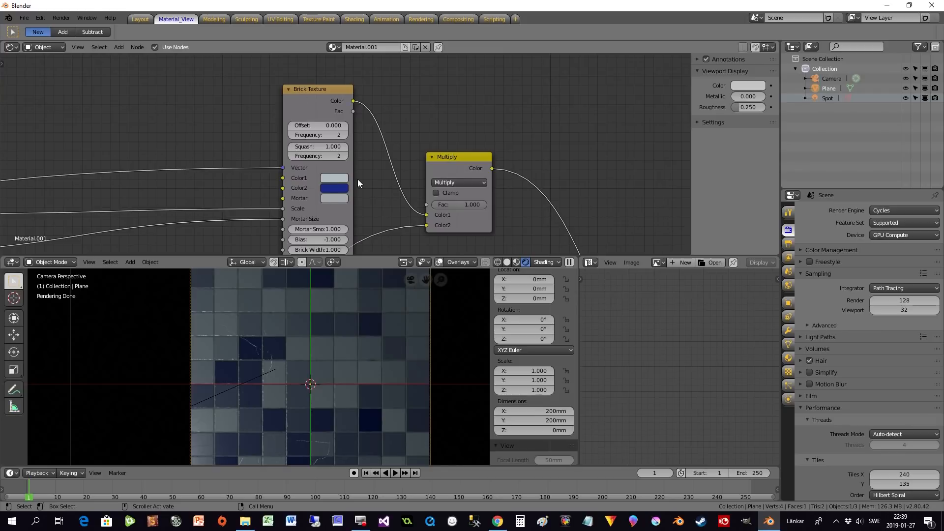
Check the RGB values of the duplicated Brick Texture's Color1.
middle_drag(388, 192, 417, 153)
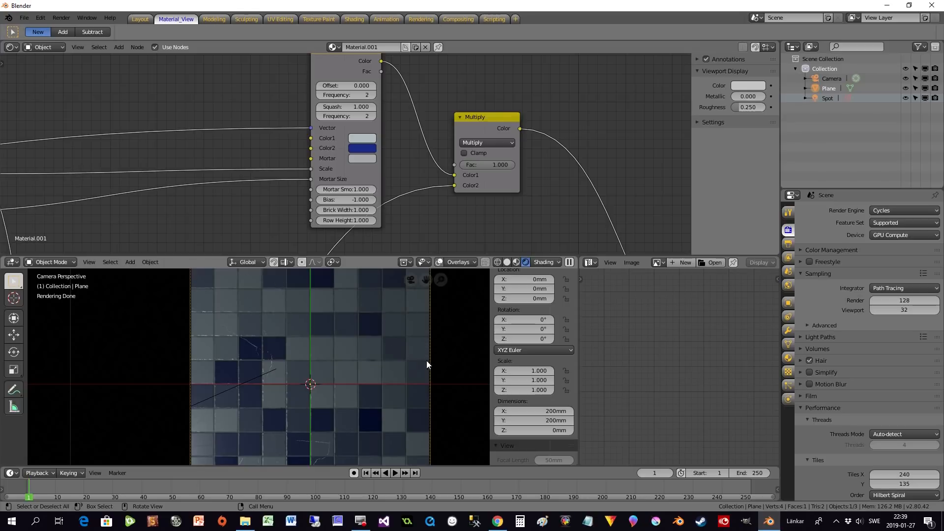
scroll(393, 401, down, 2)
scroll(394, 402, up, 1)
click(358, 139)
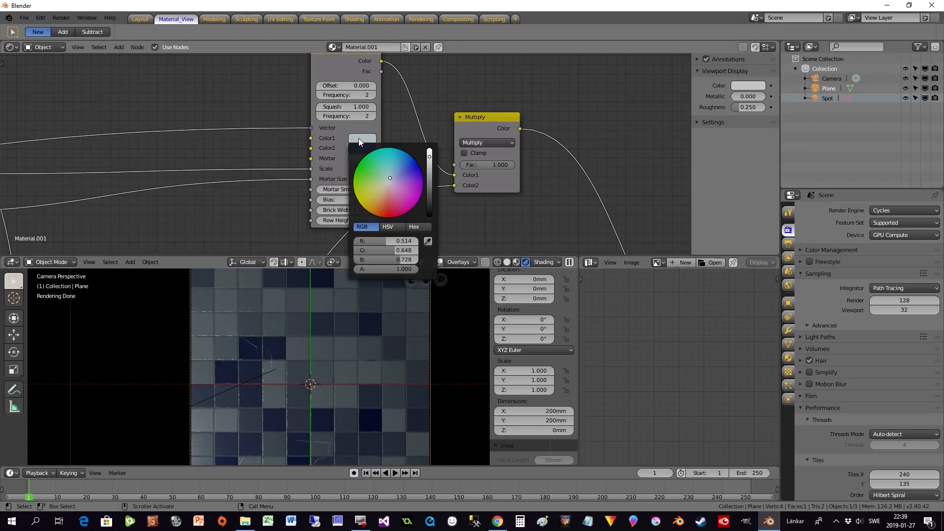
click(249, 107)
Move the Texture Coordinate node above and well ahead of the first Noise Texture, leaving free space before the duplicated Brick Texture.
scroll(164, 112, down, 4)
middle_drag(148, 114, 548, 80)
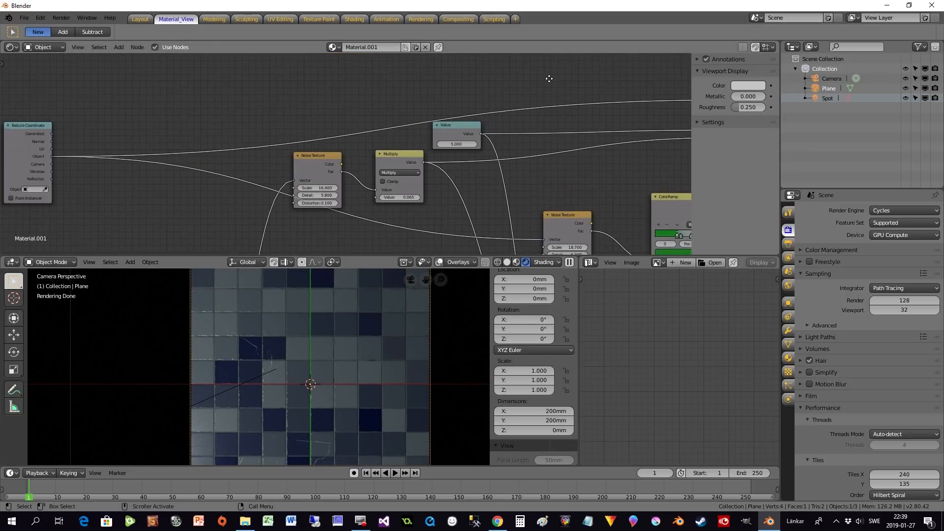
drag(26, 157, 326, 97)
middle_drag(524, 101, 557, 158)
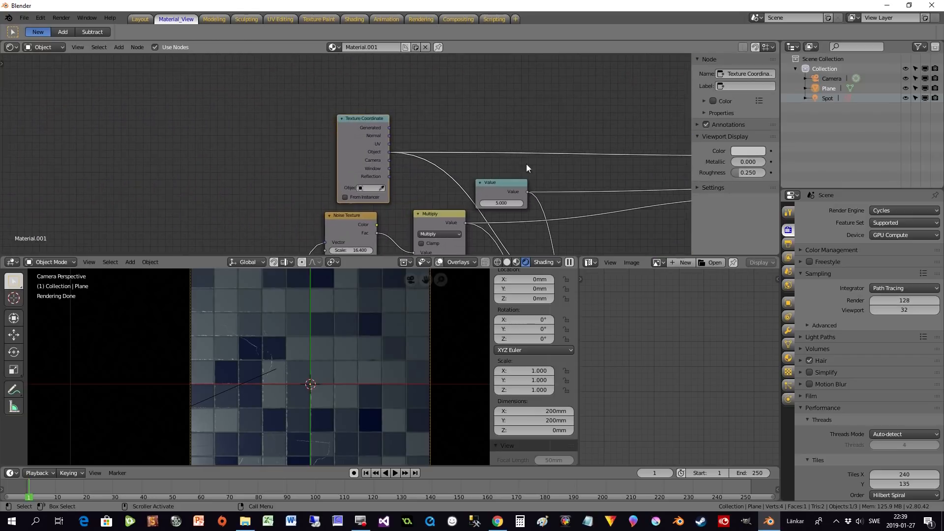
drag(356, 158, 120, 163)
middle_drag(482, 185, 387, 205)
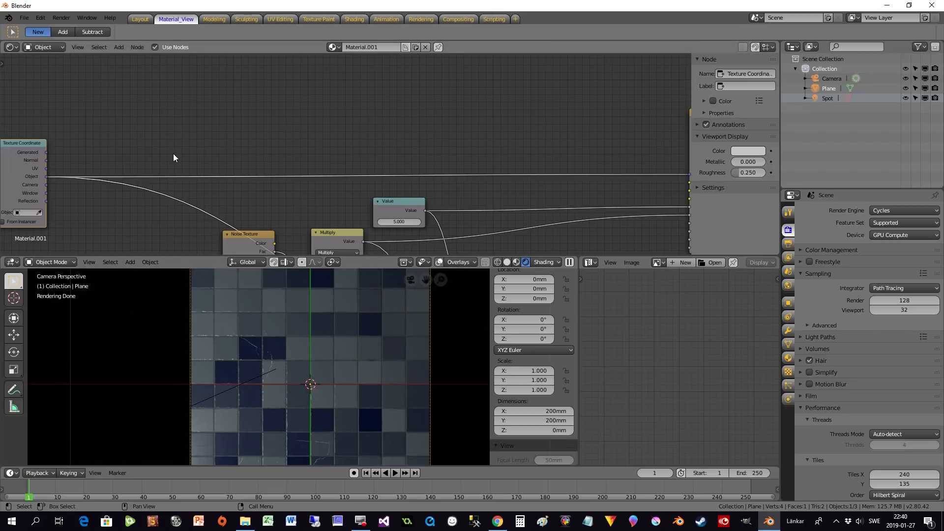
drag(9, 167, 27, 168)
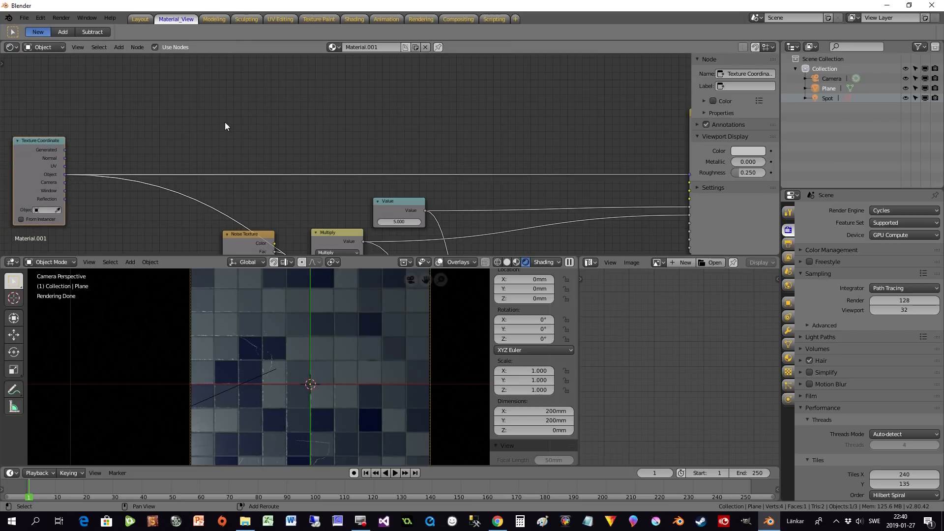
Add a Separate XYZ node beside the Texture Coordinate node and feed its Vector input from the Object output.
key(shift+a)
mouse_move(225, 122)
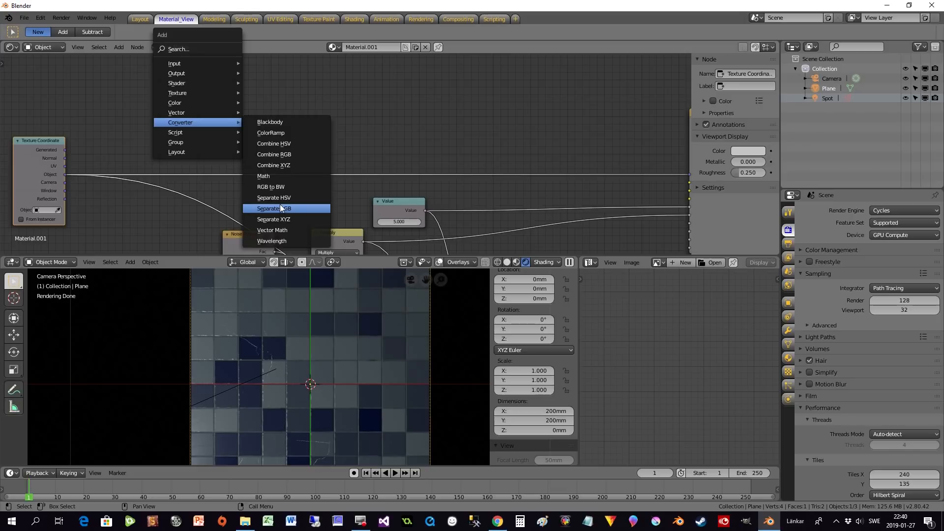
click(287, 220)
click(137, 97)
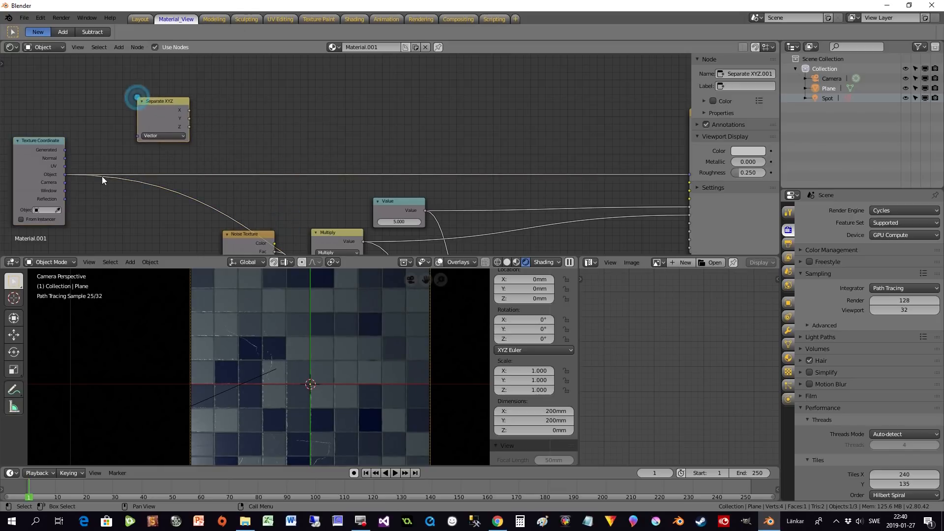
drag(66, 167, 138, 136)
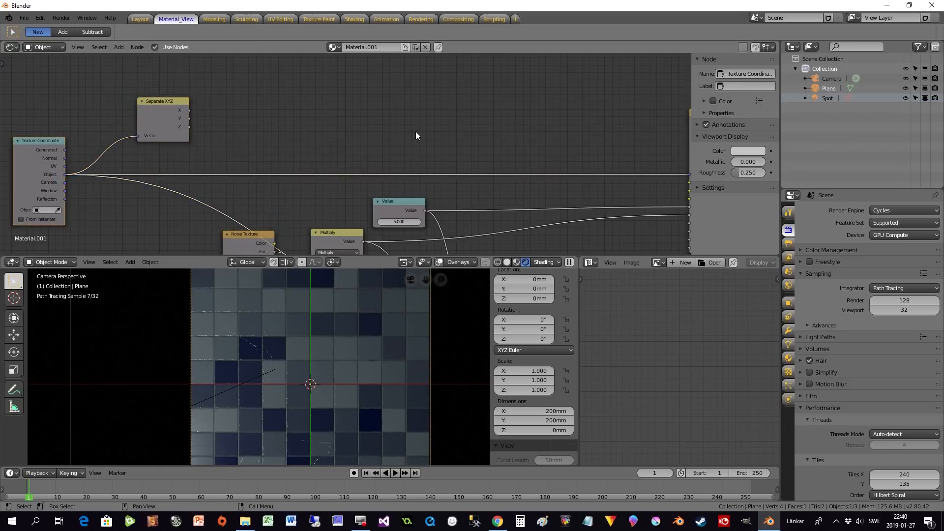
Move the Separate XYZ node closer to the duplicated Brick Texture, above the line that feeds its Vector input.
scroll(415, 131, down, 2)
middle_drag(415, 132, 267, 122)
drag(55, 119, 144, 119)
scroll(158, 120, up, 2)
middle_drag(148, 129, 214, 163)
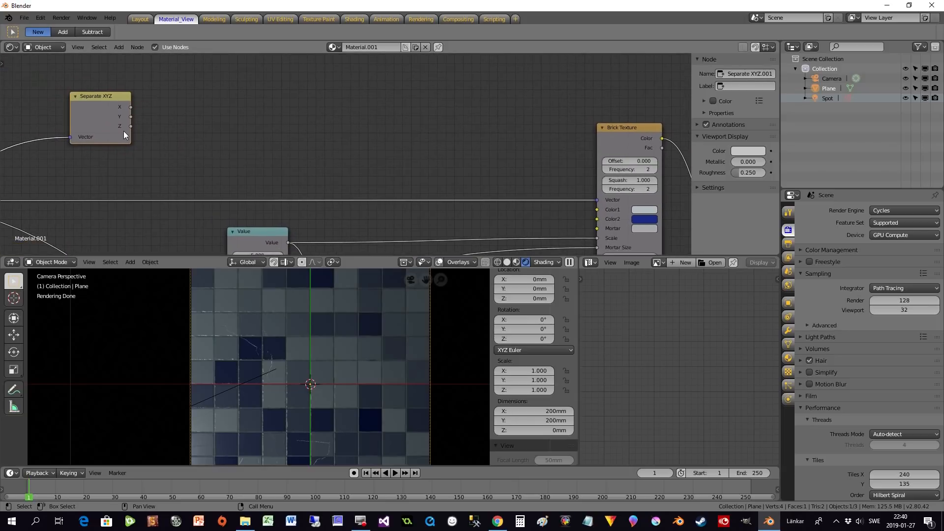
middle_drag(312, 135, 251, 121)
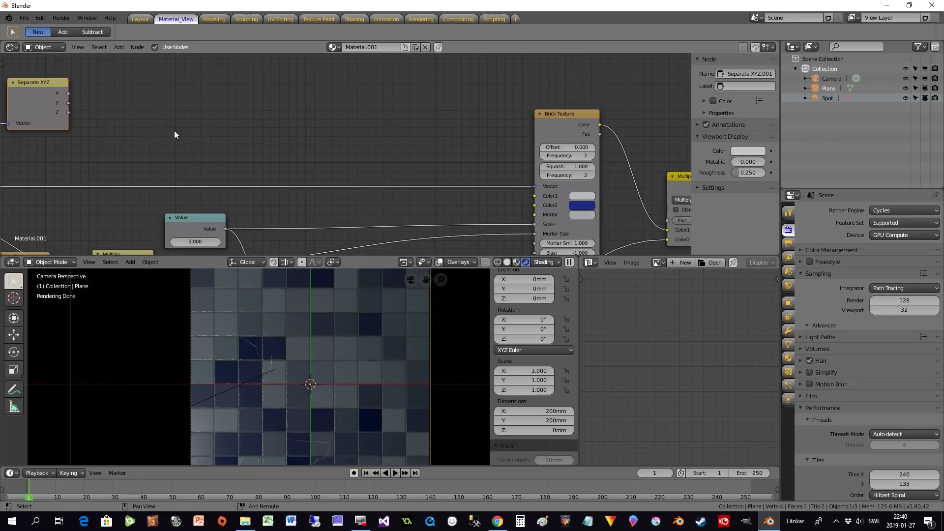
Add a ColorRamp after the Separate XYZ node, feed its Fac from the Y output and connect its Color to the duplicated Brick Texture's Color1.
key(shift+a)
mouse_move(171, 129)
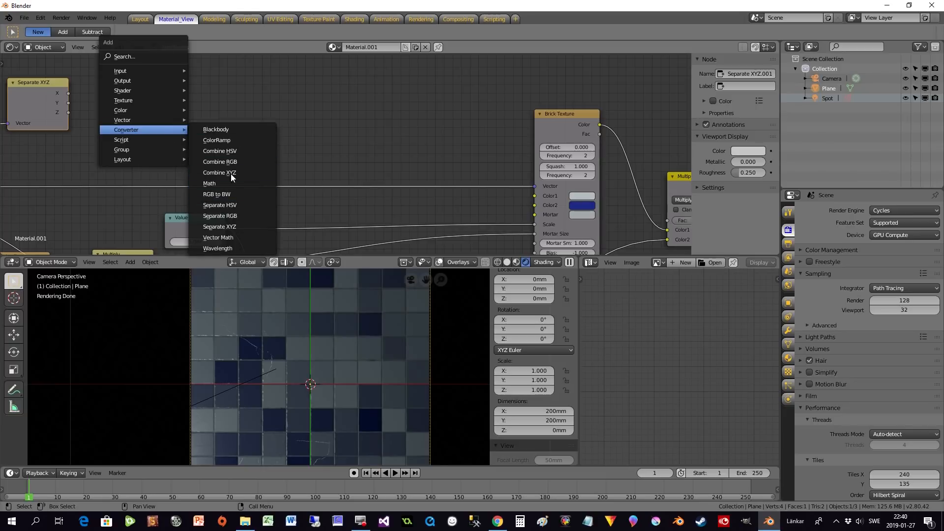
click(228, 140)
click(142, 63)
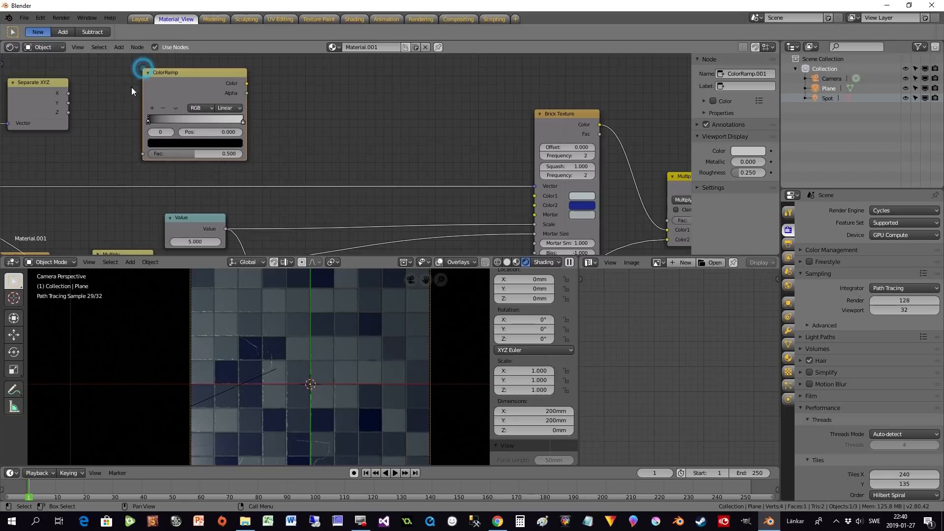
drag(67, 113, 144, 154)
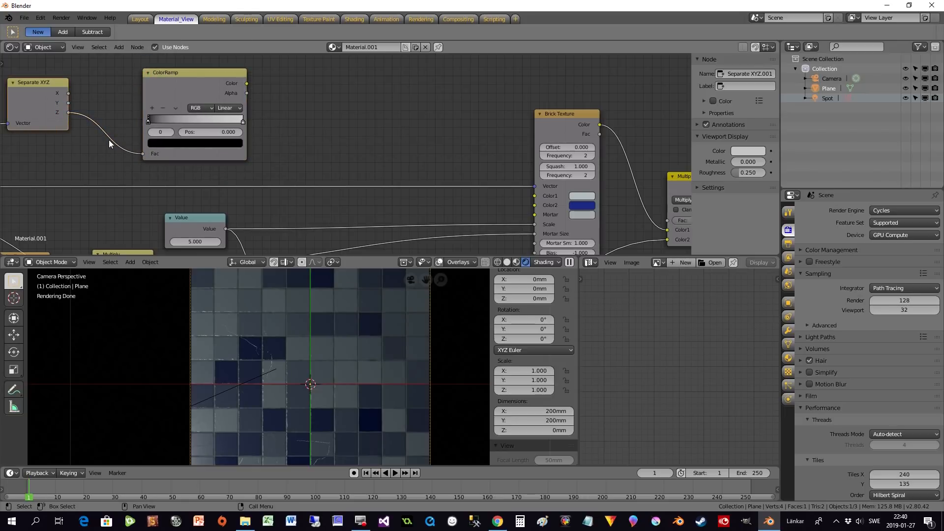
mouse_move(142, 154)
mouse_down()
mouse_move(117, 159)
mouse_move(98, 118)
mouse_move(108, 142)
mouse_move(142, 154)
mouse_up()
drag(246, 83, 535, 195)
scroll(358, 366, down, 2)
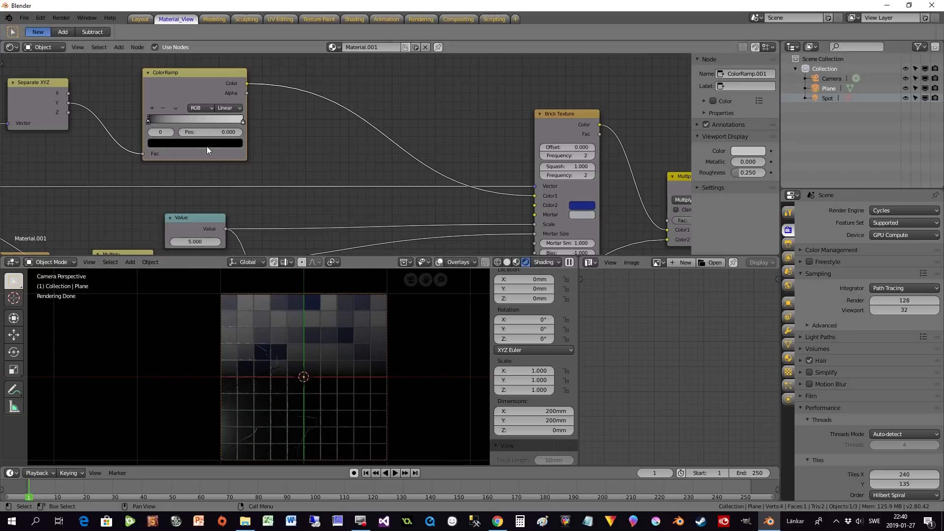
Reverse the ColorRamp stops so white sits at the start and black at 0.709, and recolour the black stop to a pale muted green.
drag(149, 121, 238, 125)
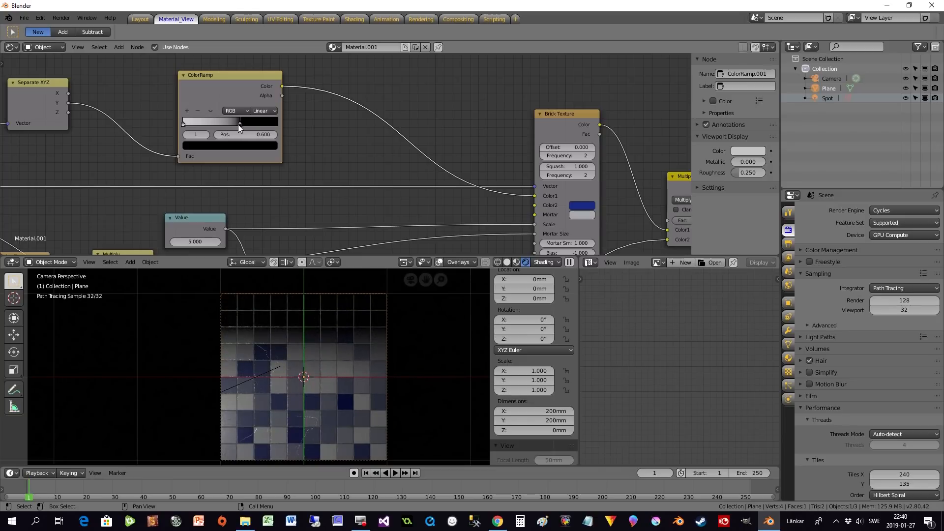
click(255, 144)
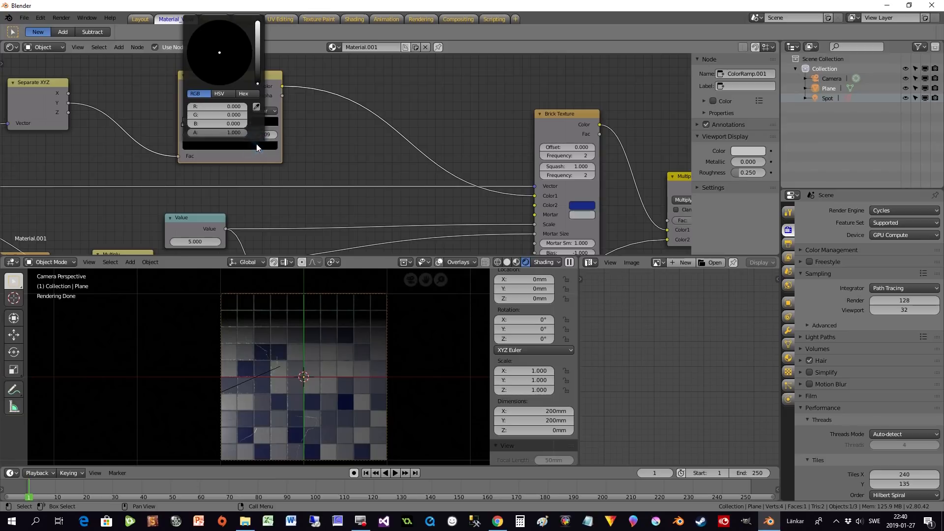
mouse_move(216, 54)
mouse_down()
mouse_move(216, 63)
mouse_move(257, 49)
mouse_move(213, 53)
mouse_up()
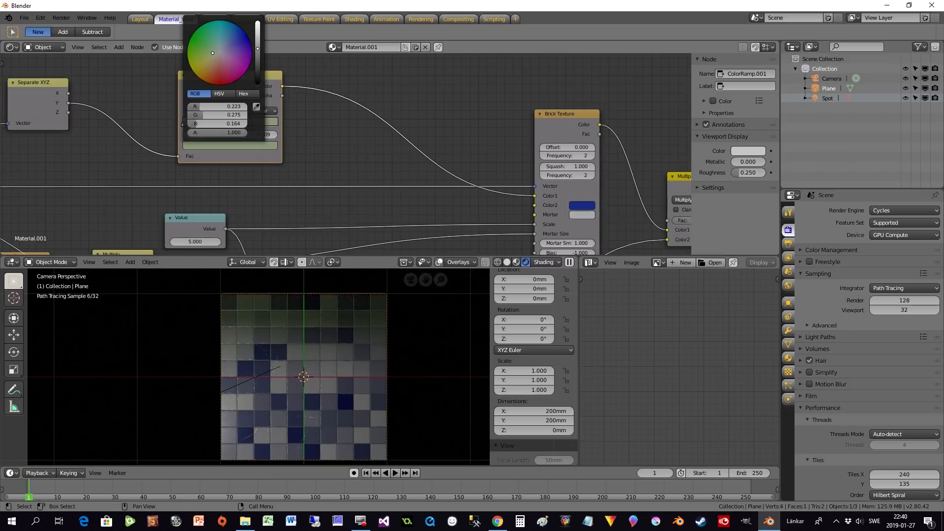
drag(257, 49, 257, 46)
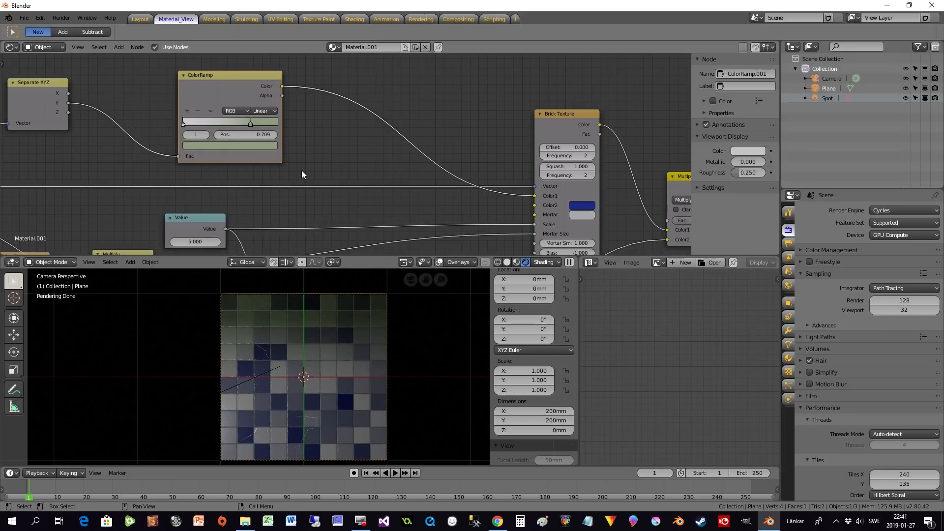
Move the Separate XYZ node nearer to the Texture Coordinate node and feed its Vector from the Generated output instead.
scroll(302, 170, down, 1)
middle_drag(295, 168, 538, 199)
drag(359, 149, 279, 158)
drag(163, 187, 278, 154)
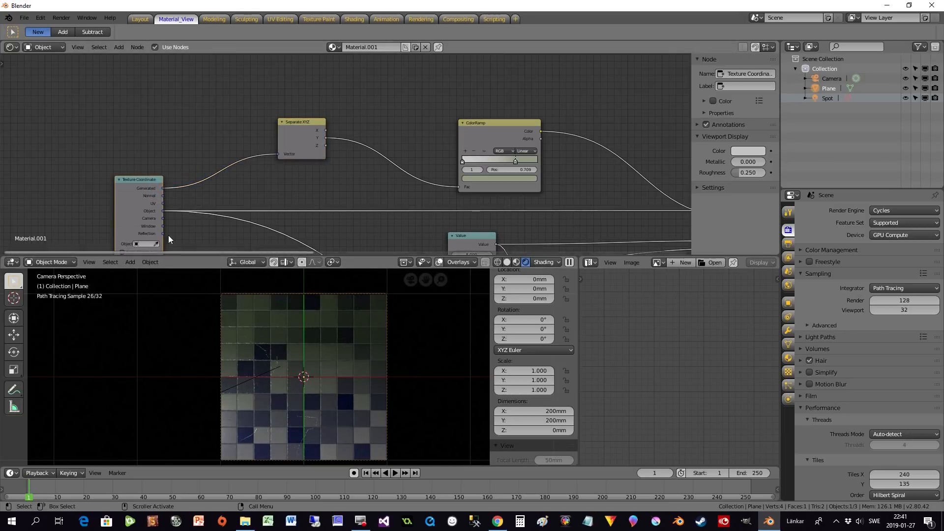
middle_drag(402, 187, 280, 159)
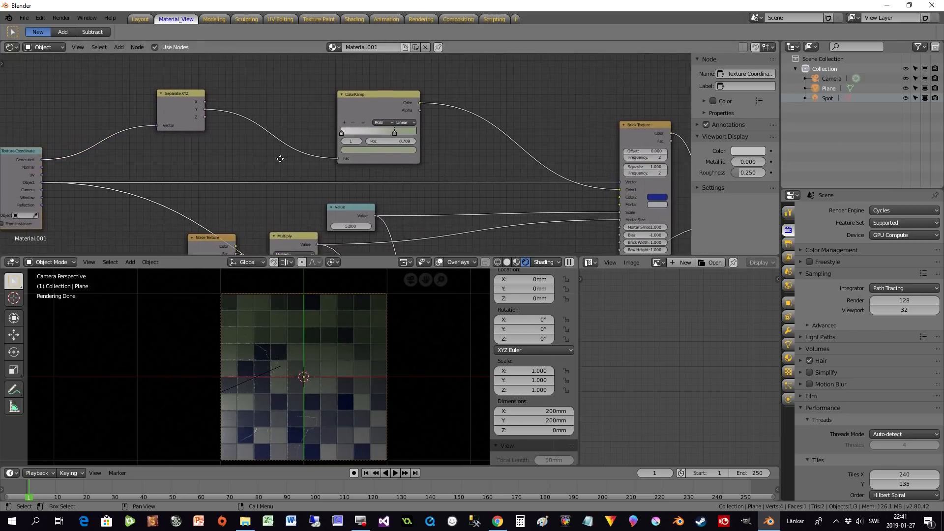
Move the ColorRamp's light stop to 0.364 and its green stop to 0.895, and darken the green.
drag(394, 132, 368, 132)
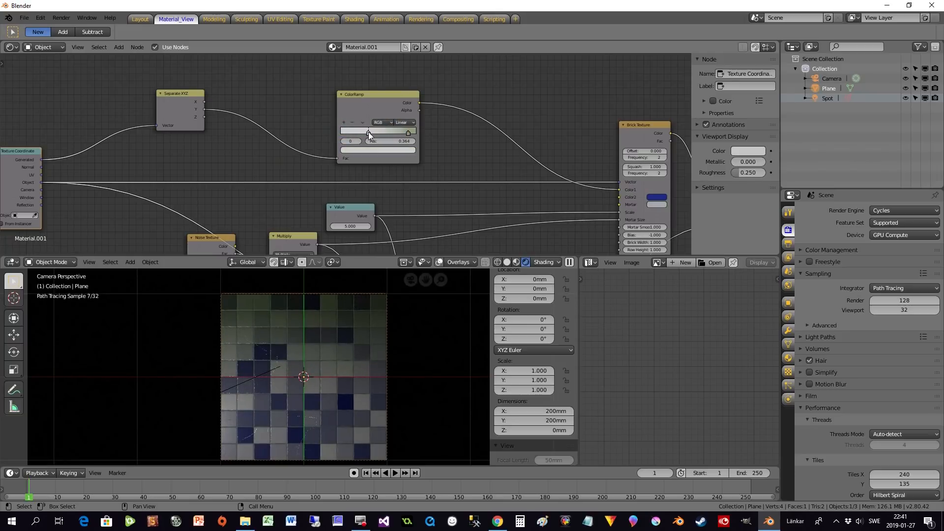
click(411, 131)
click(405, 150)
drag(400, 69, 400, 81)
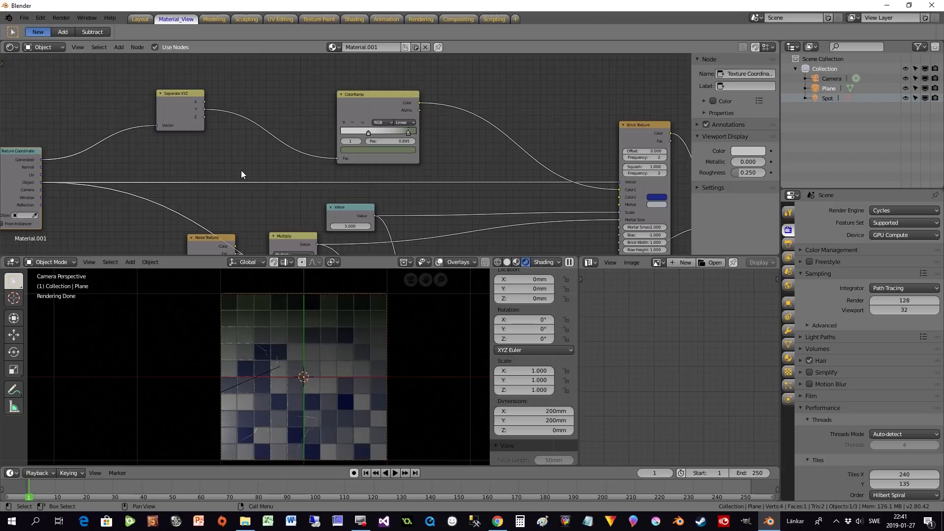
Move the ColorRamp and Separate XYZ nodes upward and further apart to free space between them.
scroll(241, 173, down, 1)
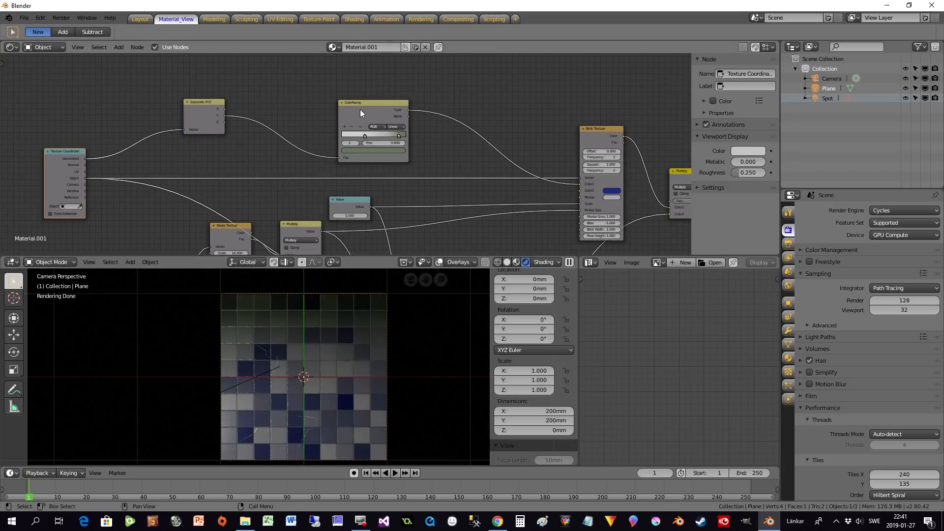
drag(365, 110, 395, 100)
scroll(310, 351, up, 2)
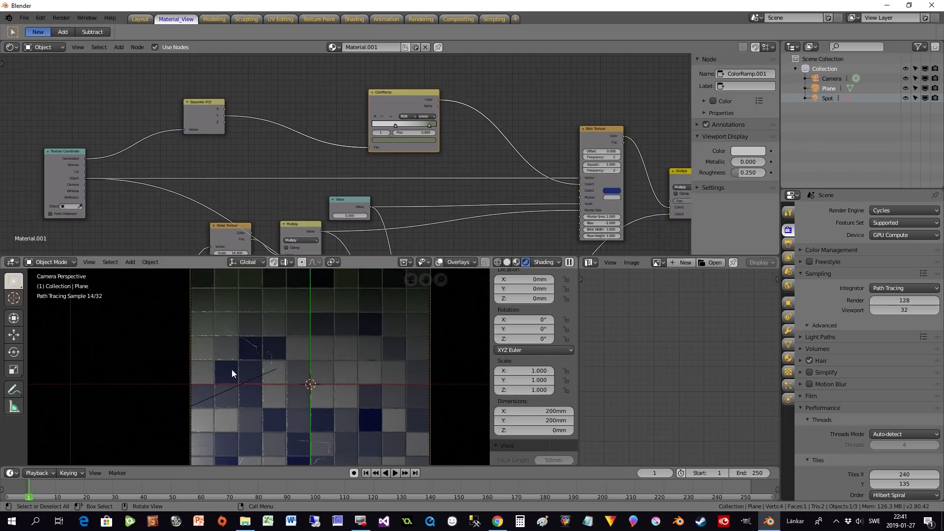
drag(202, 122, 207, 102)
drag(397, 101, 428, 73)
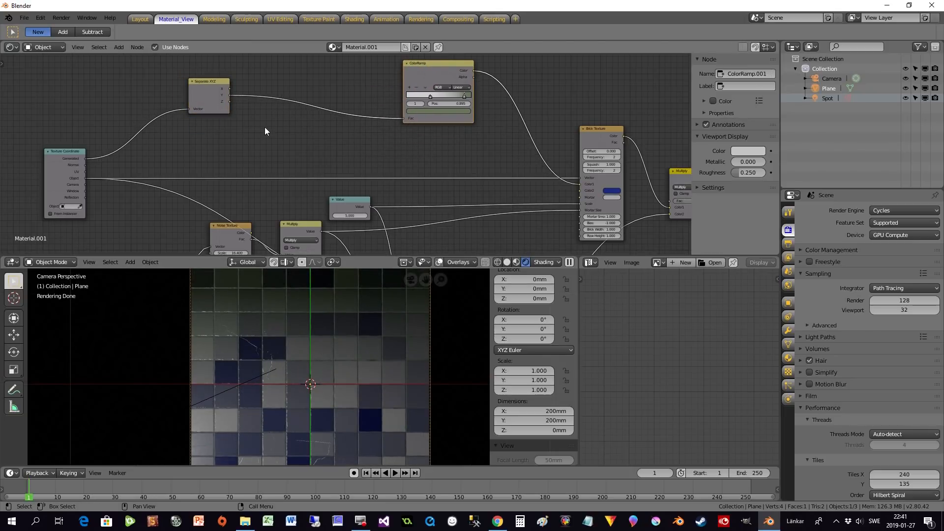
Add a Musgrave Texture just below the Separate XYZ node and feed its Vector from the Texture Coordinate's Object output.
key(shift+a)
mouse_move(262, 142)
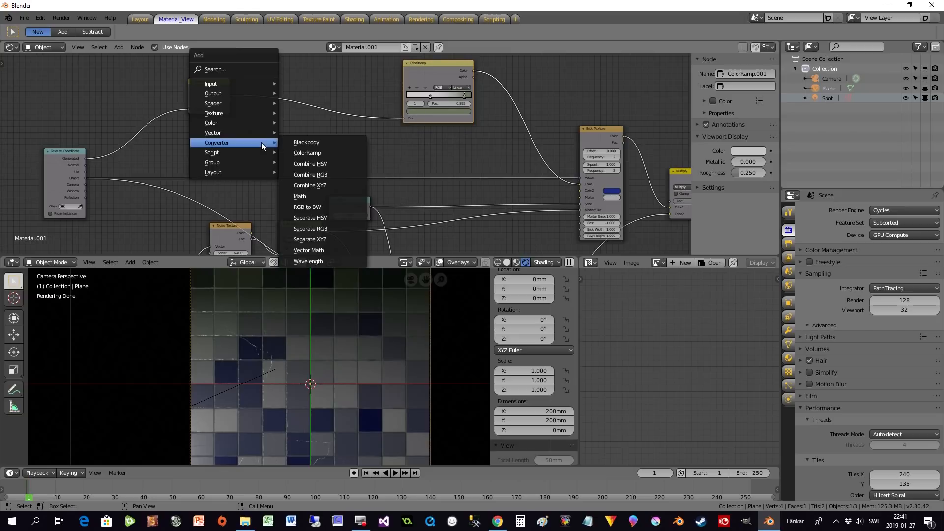
mouse_move(222, 114)
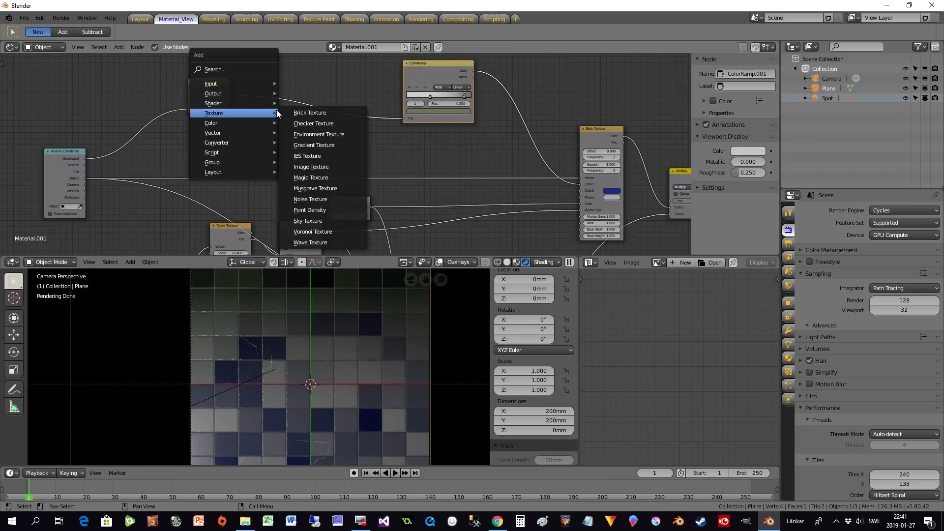
click(305, 187)
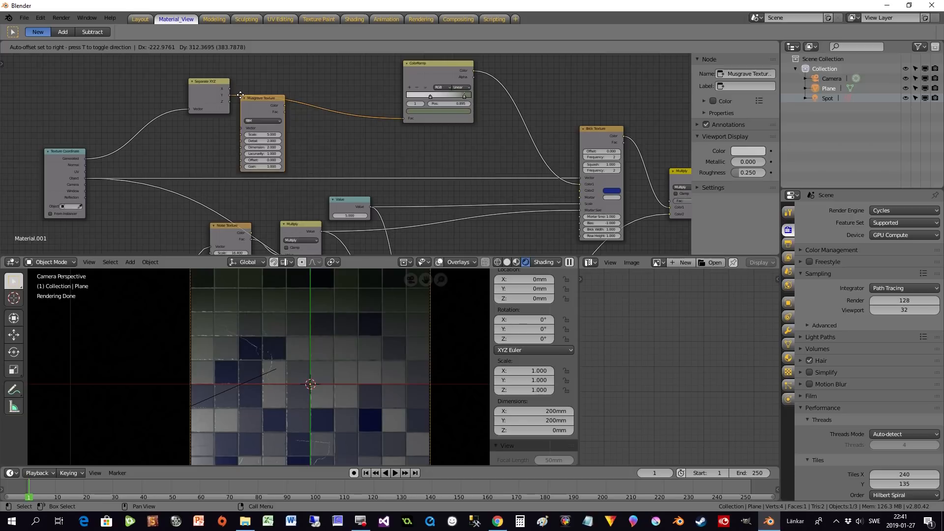
click(240, 100)
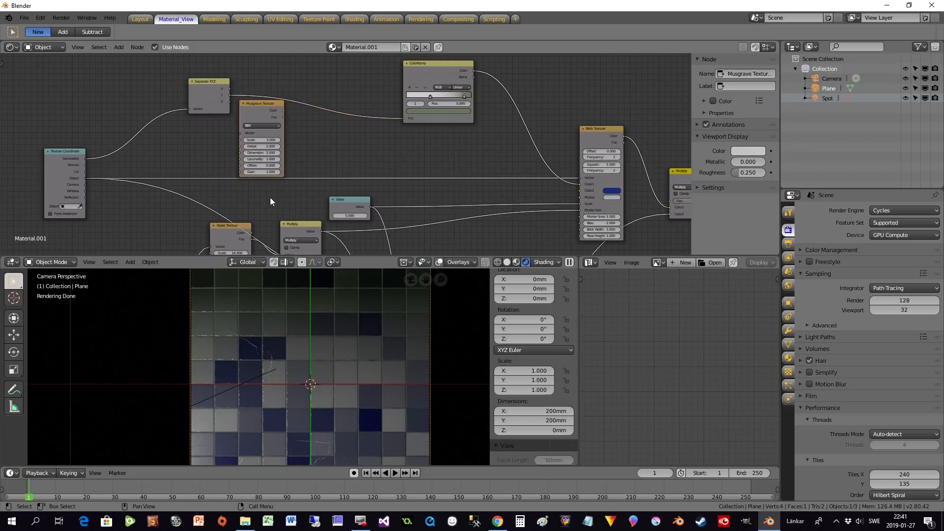
click(207, 98)
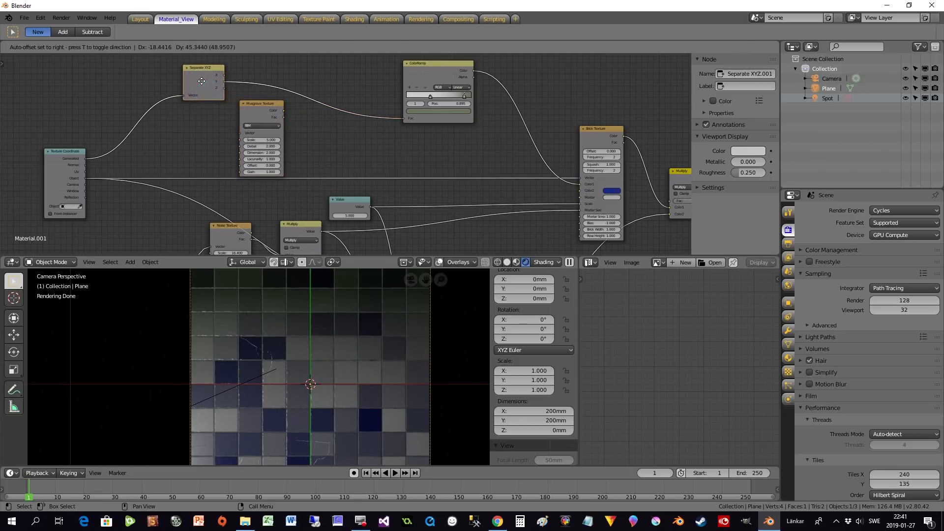
scroll(317, 148, up, 2)
middle_drag(319, 149, 319, 189)
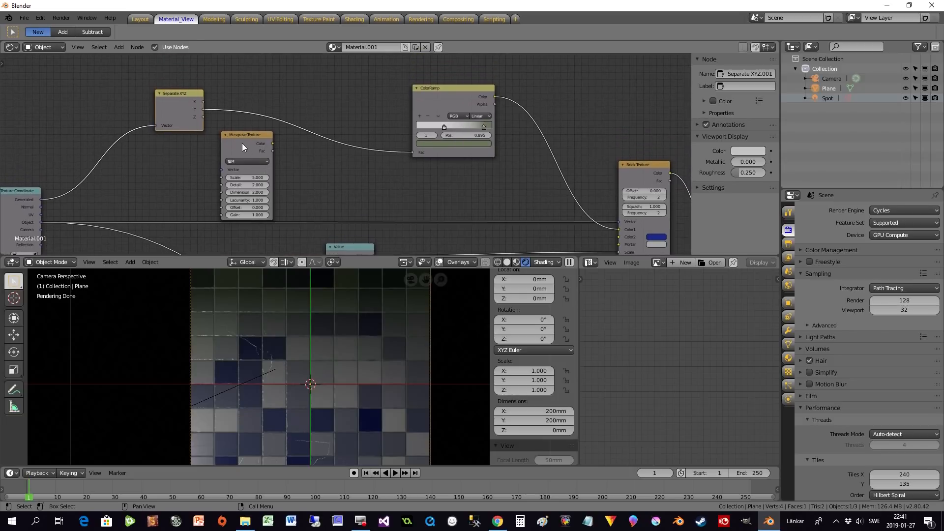
drag(43, 220, 219, 169)
Add a Math node set to Multiply beside the Musgrave Texture and feed its first value from the Fac output.
key(shift+a)
mouse_move(293, 181)
mouse_move(269, 210)
click(344, 264)
click(296, 158)
click(300, 173)
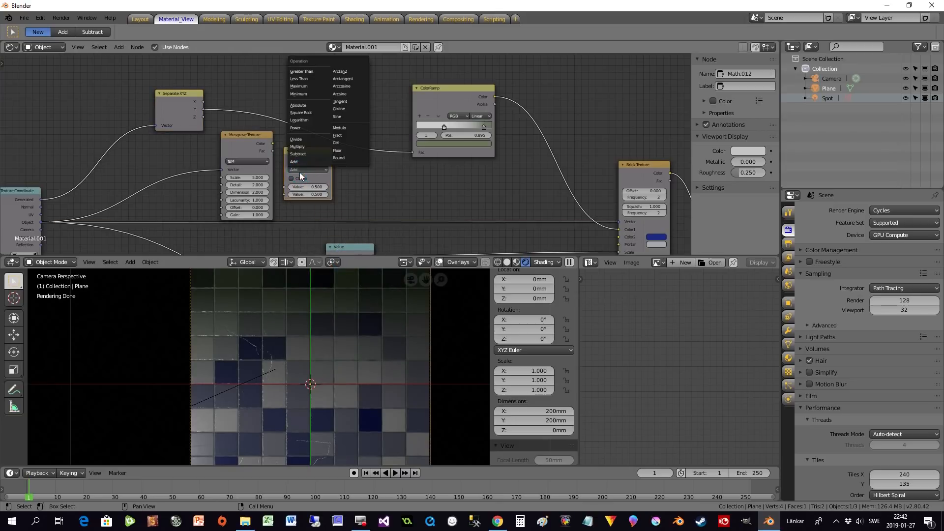
click(298, 147)
drag(248, 142, 284, 187)
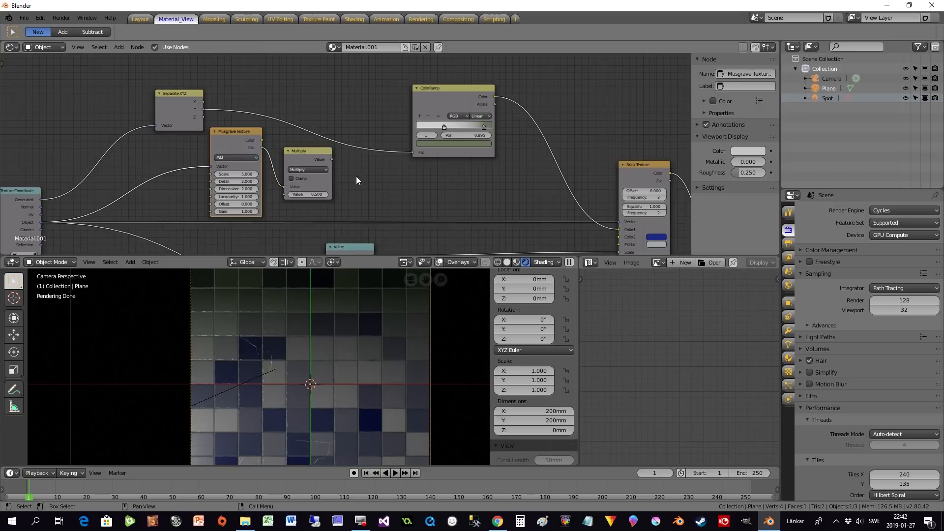
Insert a Math Add node between Separate XYZ and the ColorRamp, and feed its second value from the Multiply node.
key(shift+a)
mouse_move(378, 167)
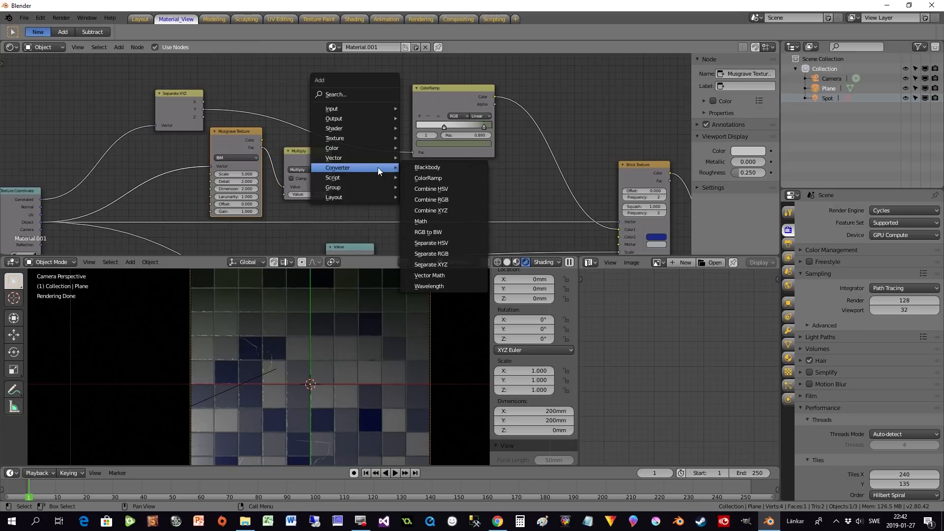
click(420, 221)
click(364, 126)
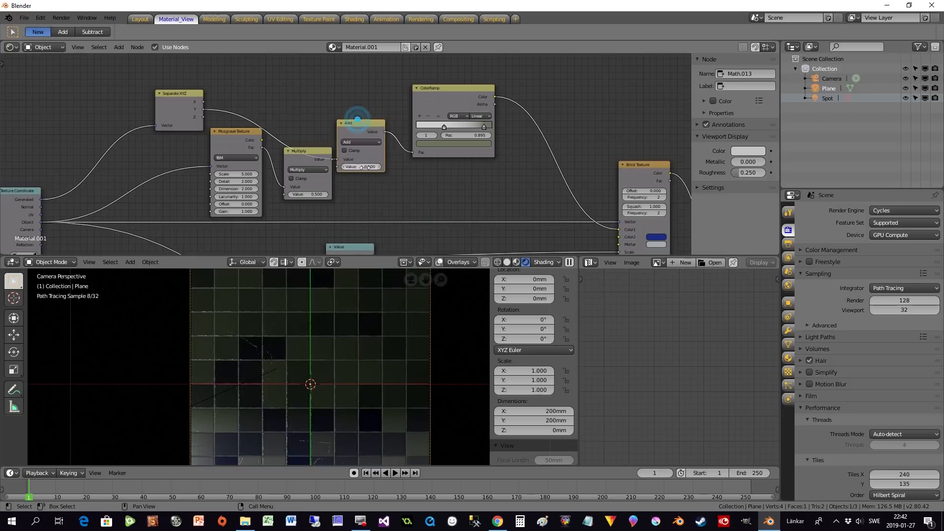
drag(364, 126, 375, 111)
drag(332, 160, 349, 153)
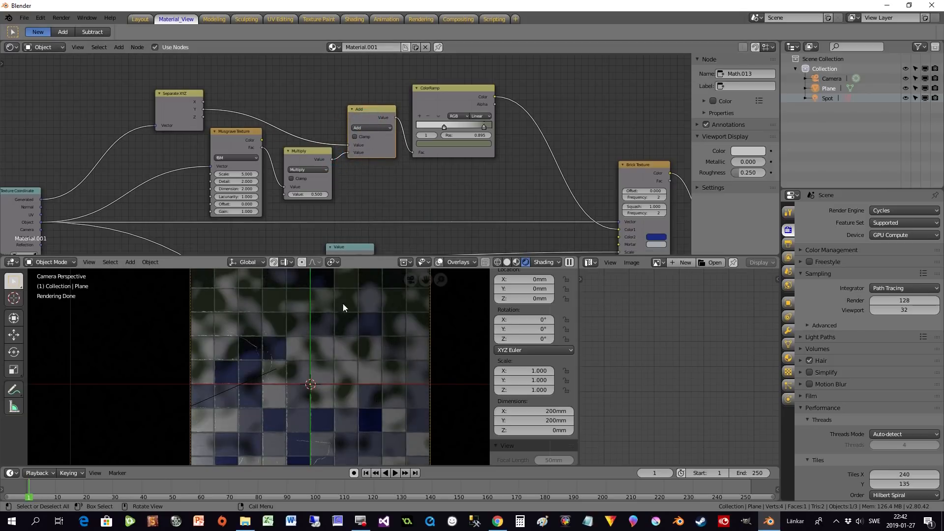
Set the Musgrave Texture's Detail to 4.7, Dimension to 0.6 and Lacunarity to 2.2.
middle_drag(266, 190, 342, 188)
scroll(342, 188, up, 3)
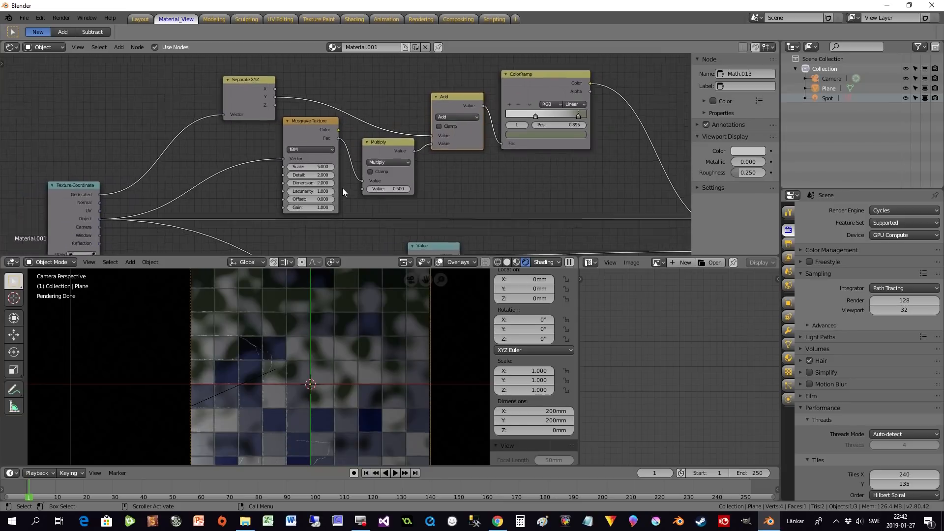
mouse_move(310, 191)
mouse_down()
mouse_move(295, 190)
mouse_move(335, 179)
mouse_move(307, 197)
mouse_move(329, 197)
mouse_up()
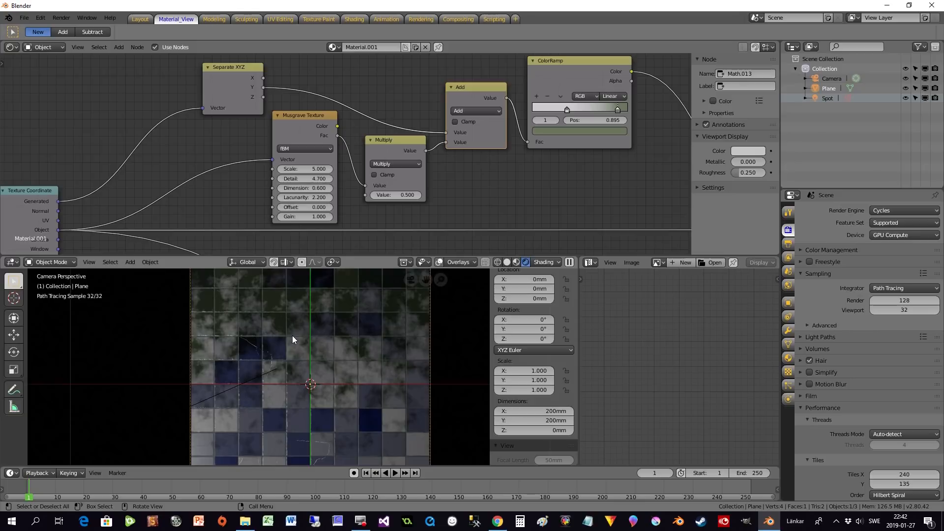
Shift both ColorRamp stops toward the green end, with the light stop at 0.473, and set the Musgrave Multiply value to 0.2.
scroll(292, 336, down, 2)
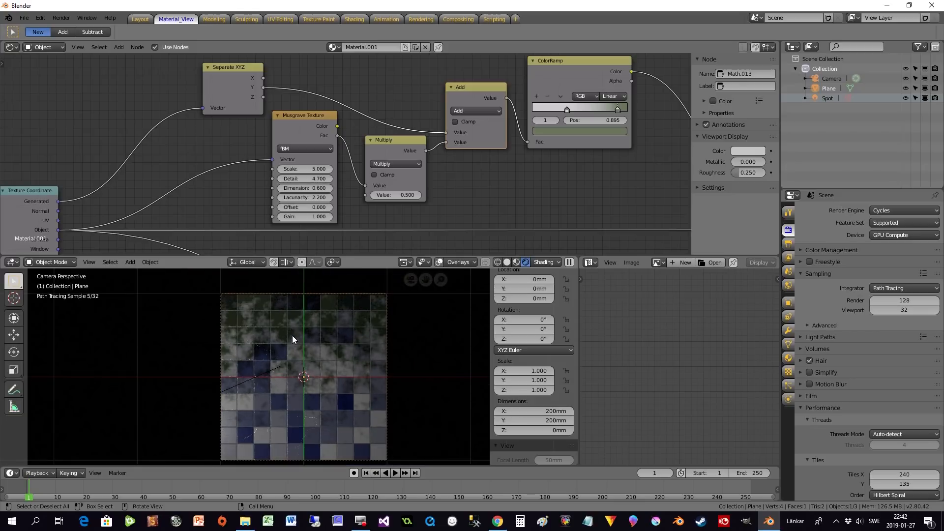
drag(617, 109, 625, 108)
drag(568, 109, 578, 113)
click(375, 196)
text(0.2)
key(Return)
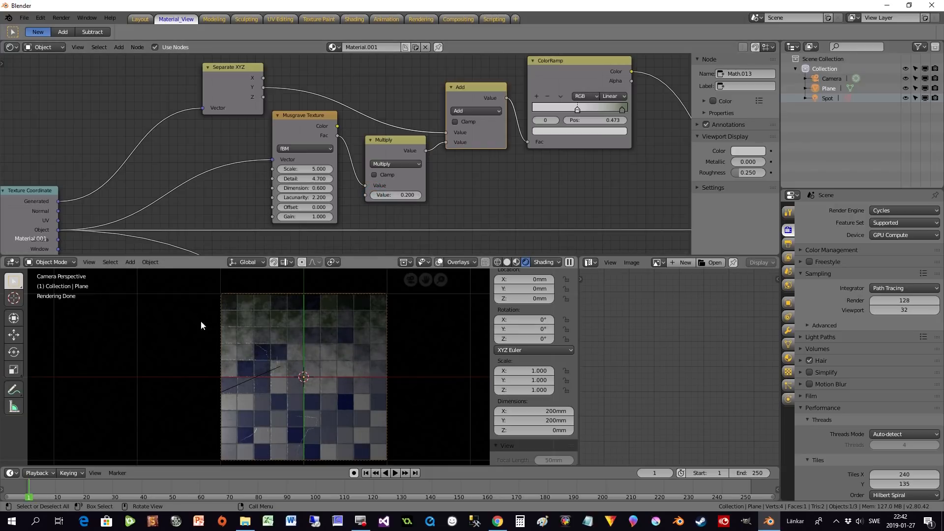
scroll(252, 335, up, 2)
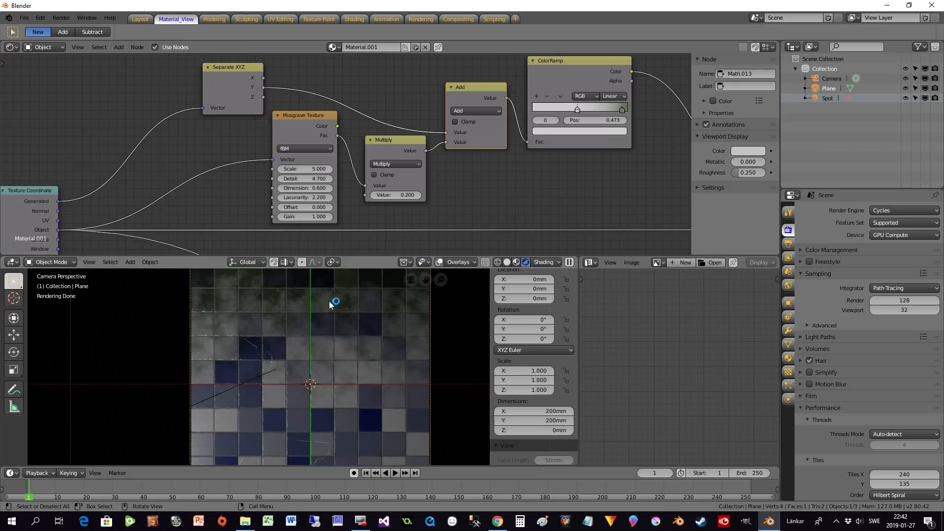
Insert a Mapping node between the Texture Coordinate's Object output and the Vector input of the gradient's Musgrave Texture.
middle_drag(220, 190, 359, 211)
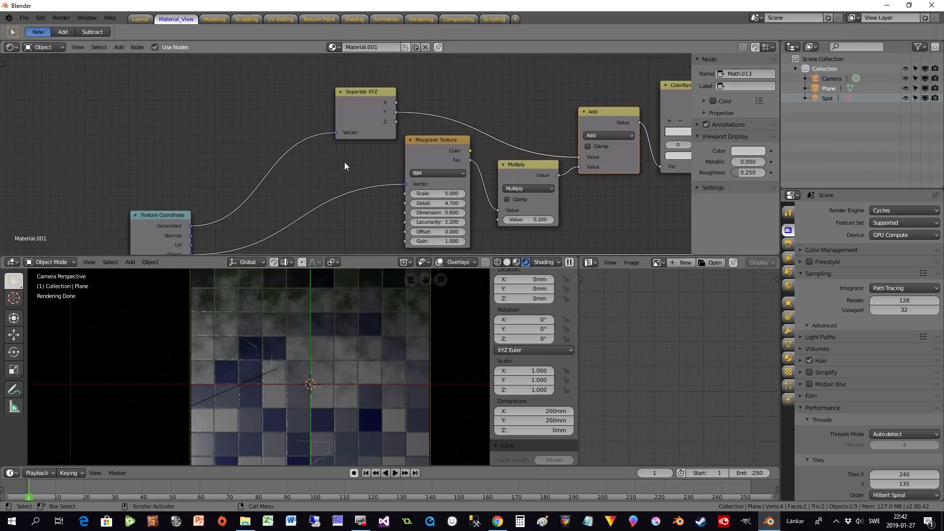
middle_drag(344, 217, 346, 169)
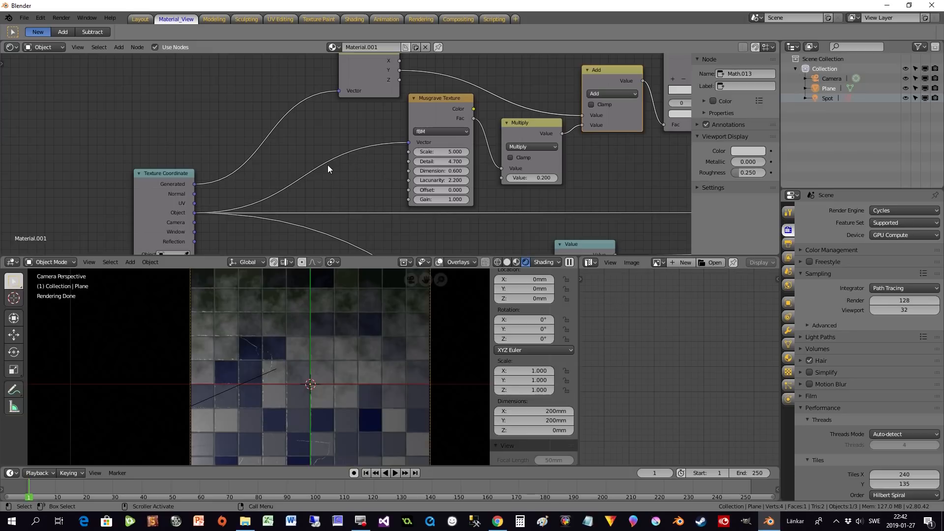
key(shift+a)
mouse_move(300, 156)
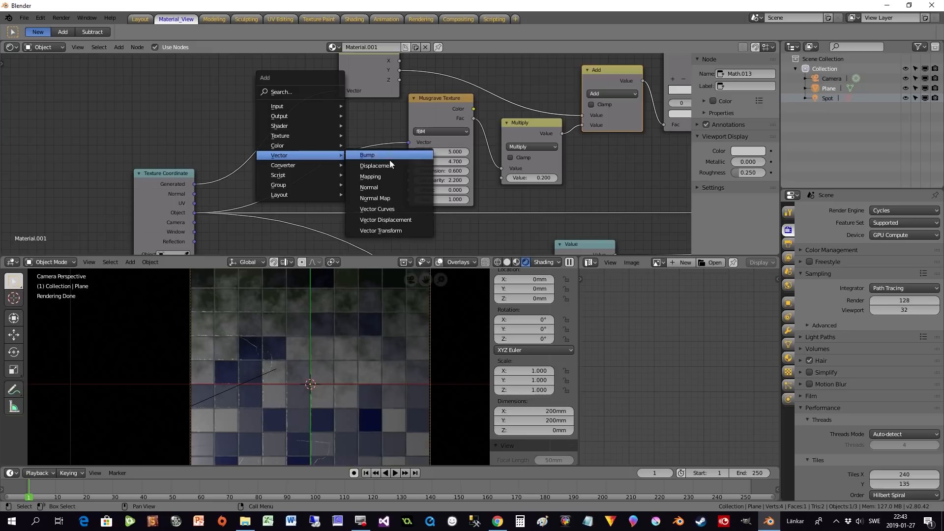
click(388, 176)
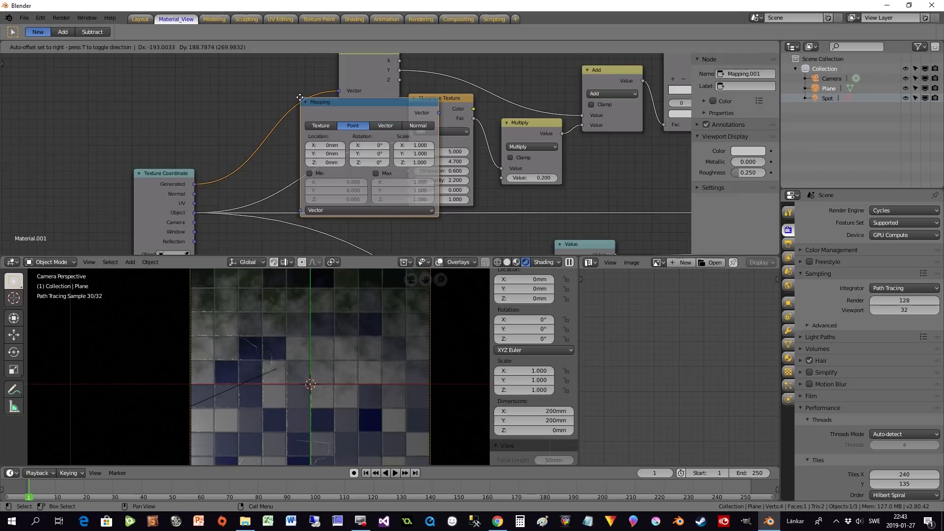
click(310, 121)
drag(323, 132, 350, 111)
scroll(346, 156, up, 2)
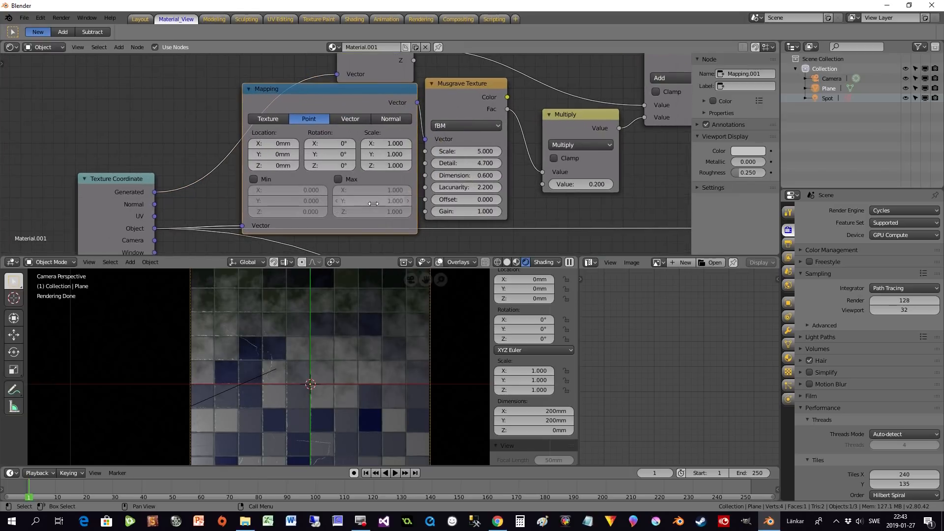
Set the new Mapping node's Y scale to 0.1 to stretch the Musgrave pattern vertically.
click(367, 154)
click(366, 155)
click(367, 154)
click(366, 155)
click(366, 155)
click(367, 154)
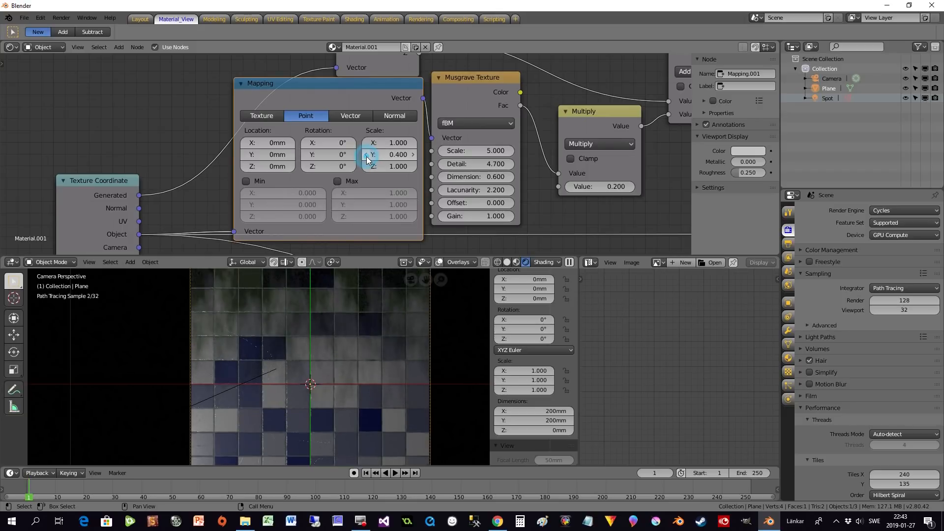
click(366, 154)
click(366, 155)
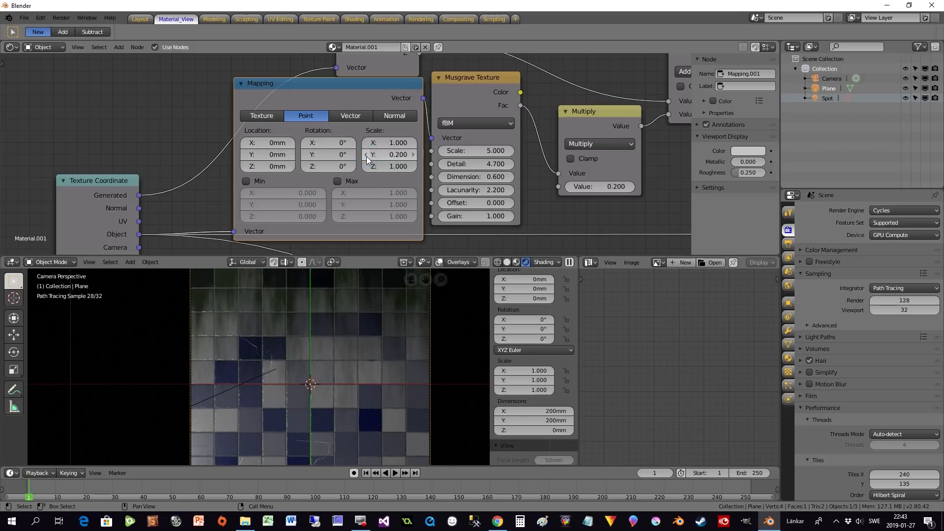
click(366, 155)
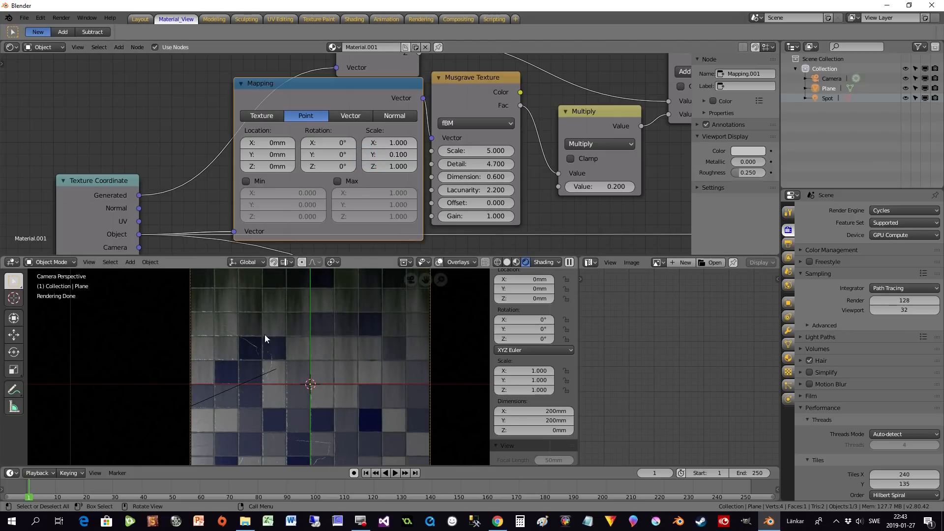
scroll(400, 352, down, 2)
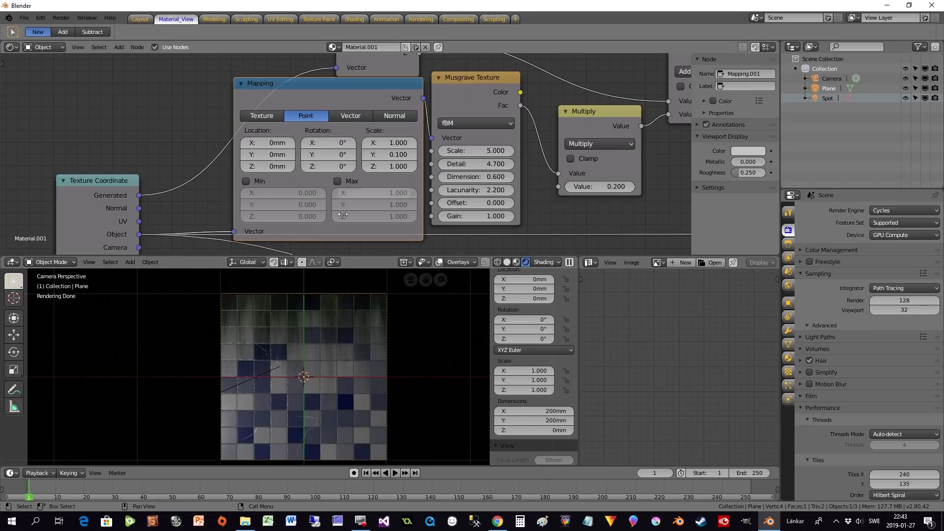
Set the Musgrave Multiply value to 0.15 and the Musgrave Texture's Lacunarity to 2.7.
middle_drag(636, 197, 454, 196)
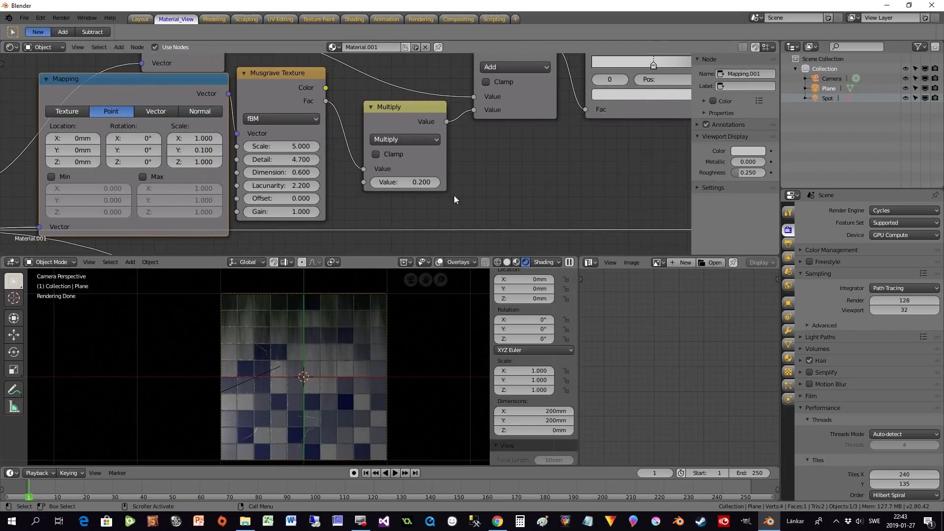
scroll(472, 195, up, 3)
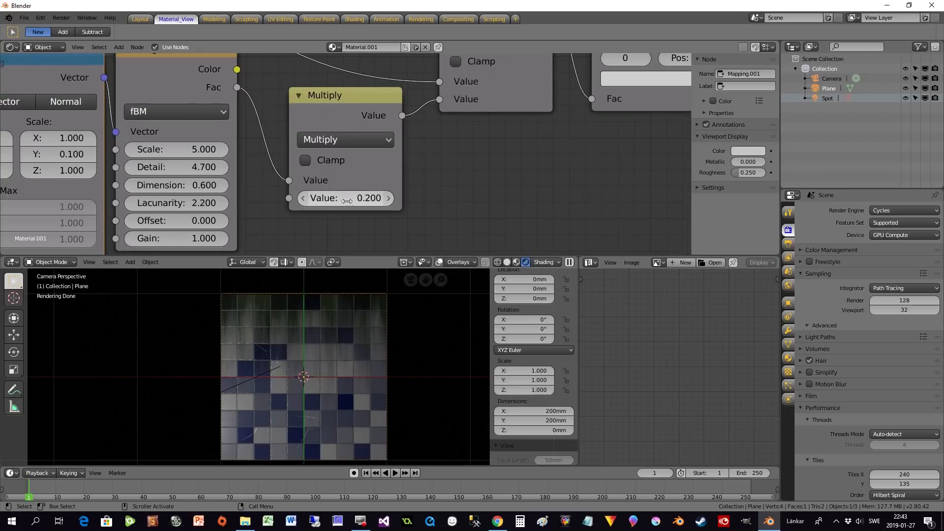
drag(366, 199, 408, 199)
click(305, 200)
click(306, 201)
click(306, 201)
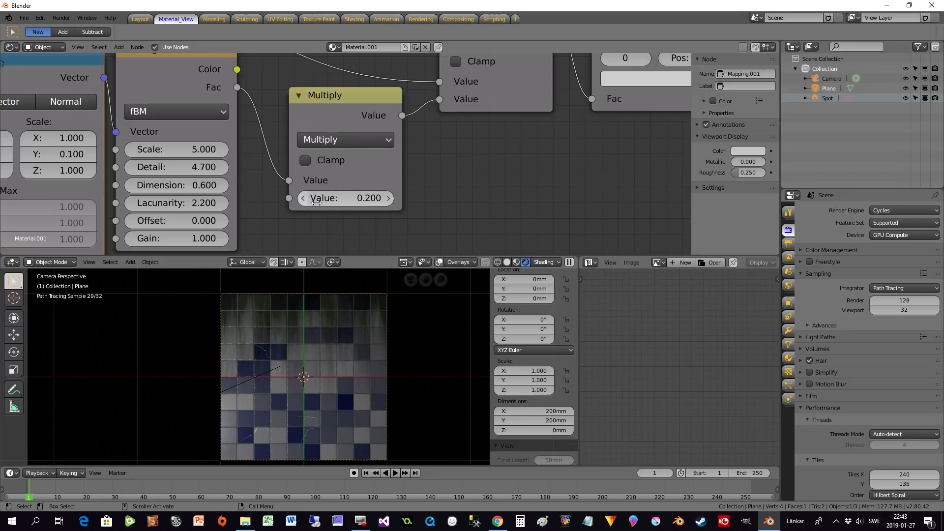
click(319, 200)
click(320, 198)
text(15)
key(Return)
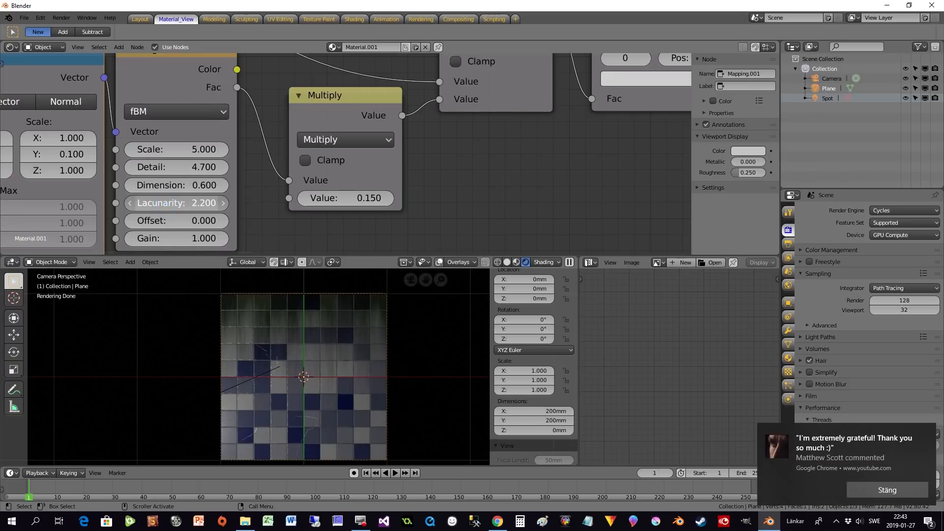
drag(171, 203, 177, 203)
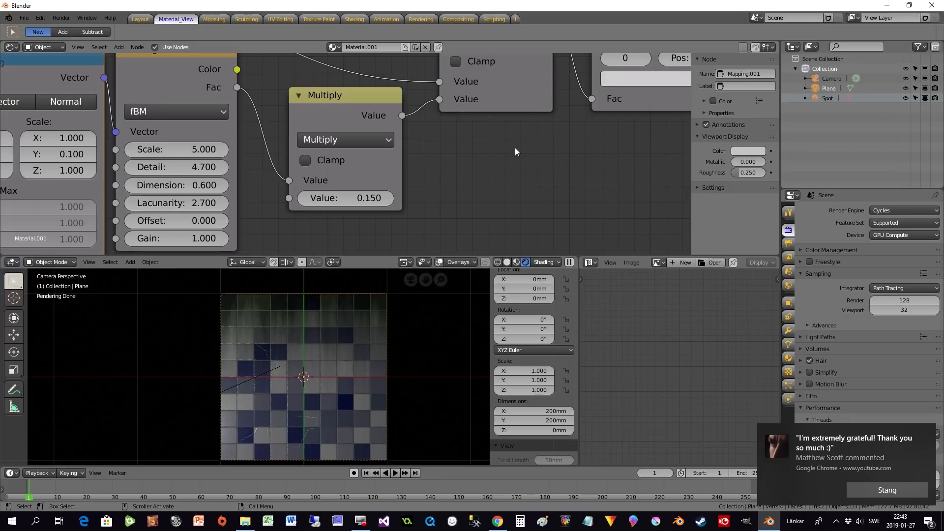
Enlarge the 3D viewport and examine the rendered tiles up close and as a whole.
scroll(531, 169, down, 2)
middle_drag(544, 179, 481, 232)
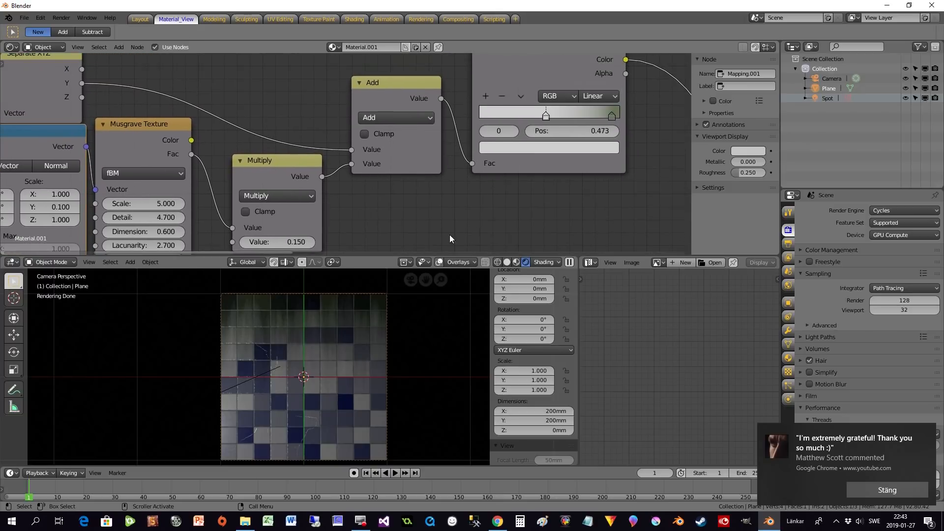
scroll(297, 348, up, 3)
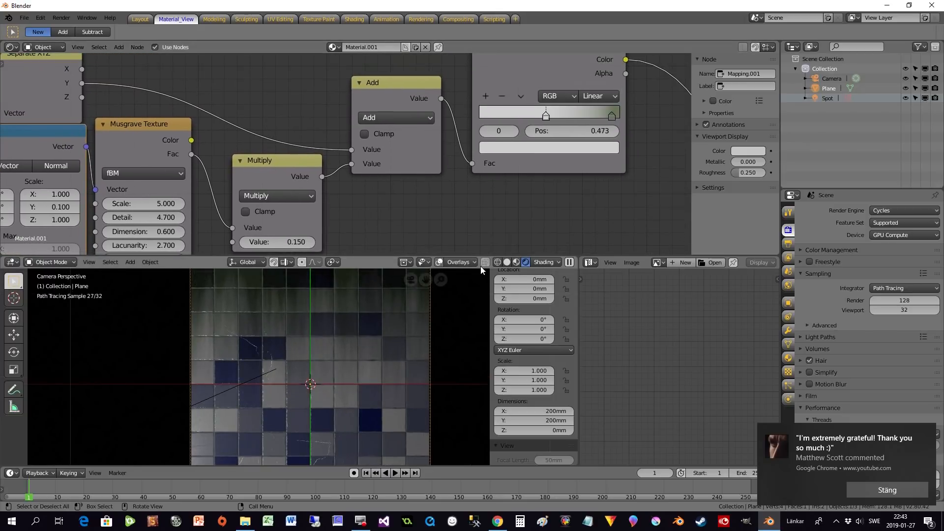
drag(481, 257, 475, 114)
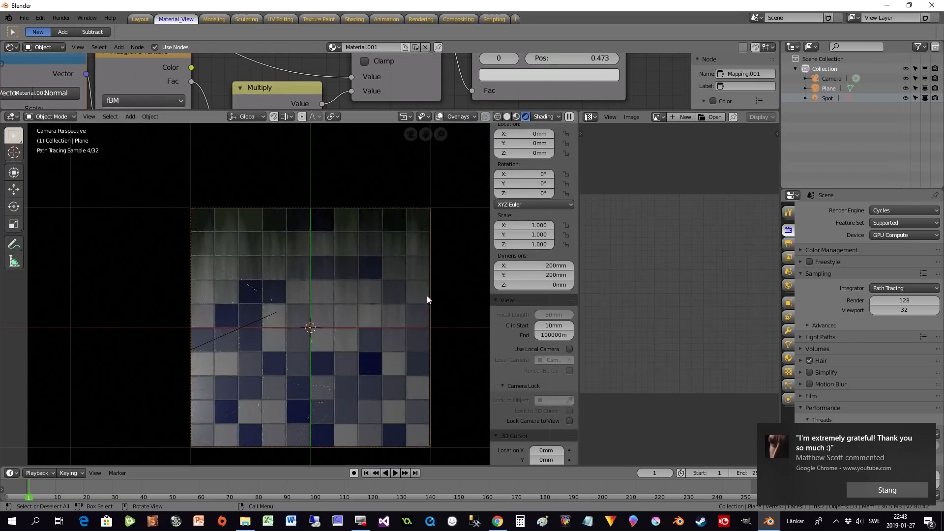
shift+middle_drag(418, 324, 395, 300)
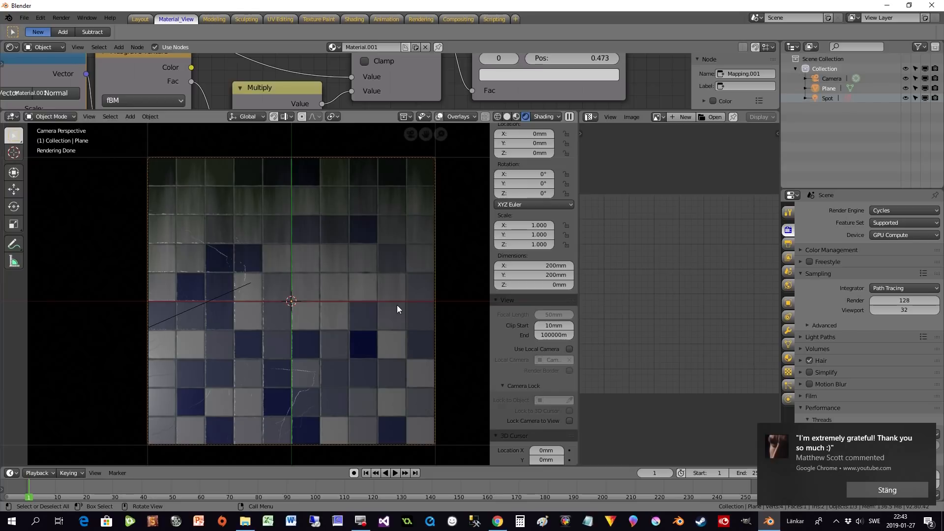
scroll(335, 345, up, 3)
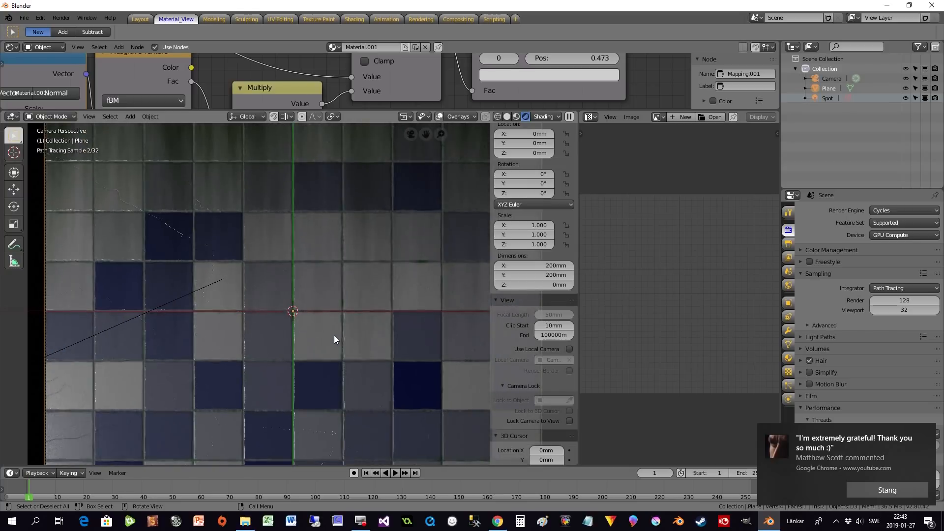
scroll(348, 338, down, 2)
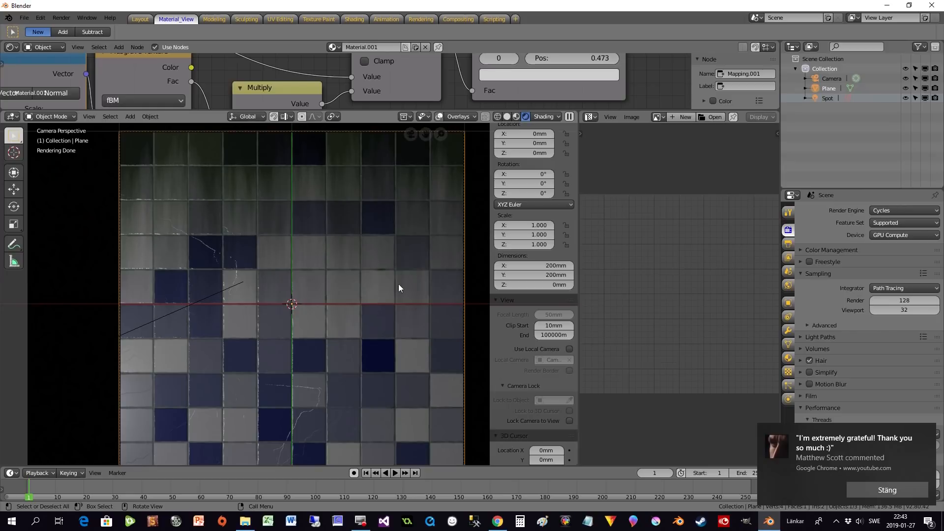
scroll(399, 285, down, 2)
scroll(354, 334, up, 1)
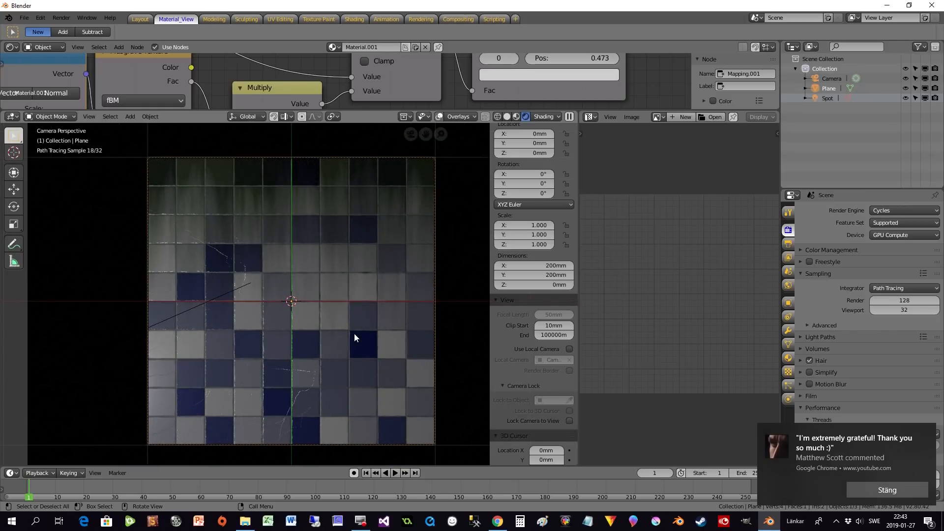
click(909, 494)
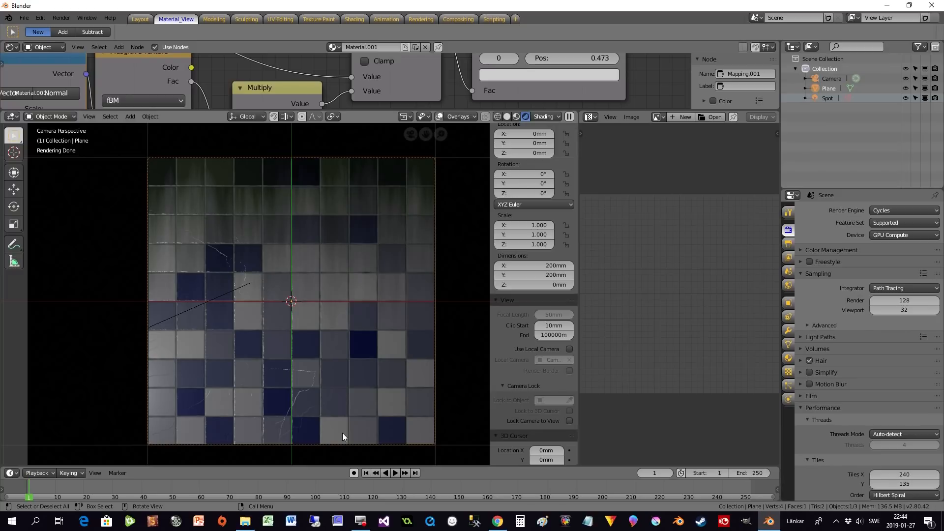
scroll(365, 350, down, 1)
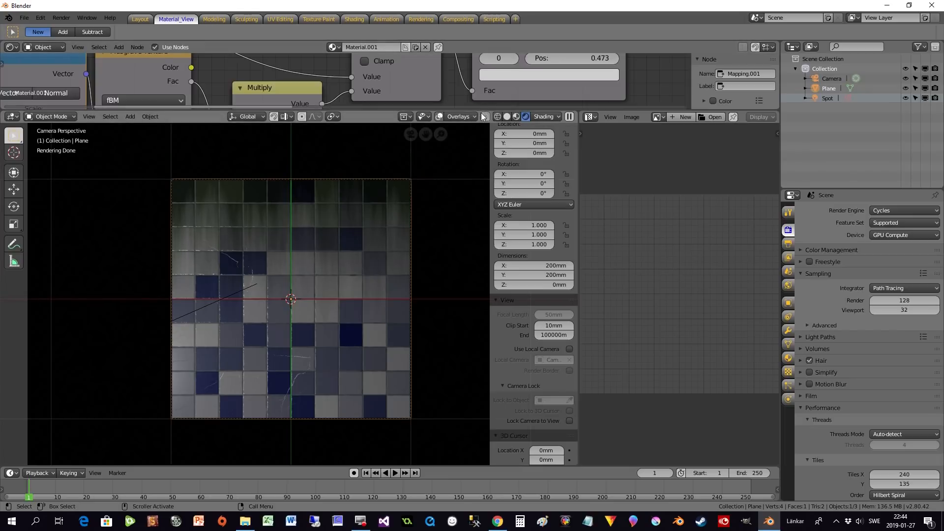
Enlarge the node editor and review the Voronoi branch back to its Noise Texture and Separate XYZ nodes.
drag(480, 110, 478, 369)
scroll(520, 301, down, 4)
middle_drag(520, 300, 350, 257)
middle_drag(432, 291, 418, 240)
scroll(421, 283, up, 9)
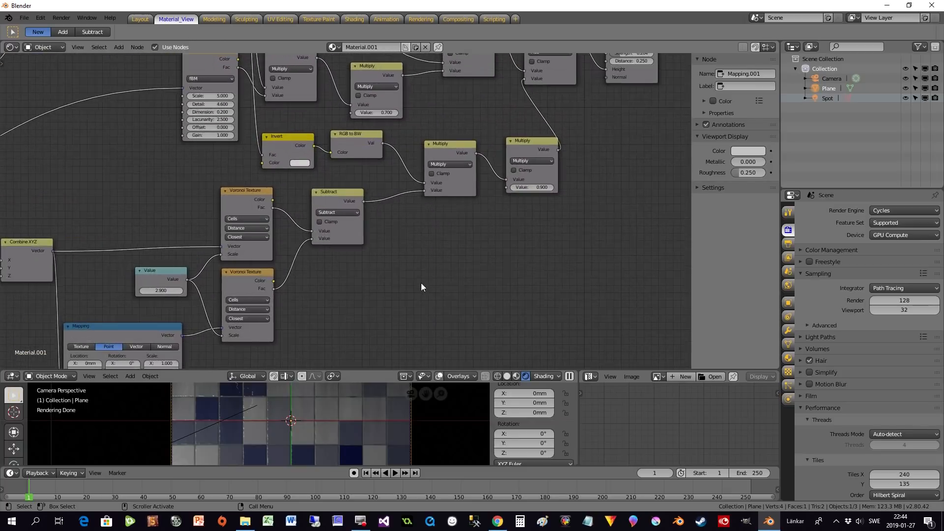
middle_drag(447, 280, 512, 293)
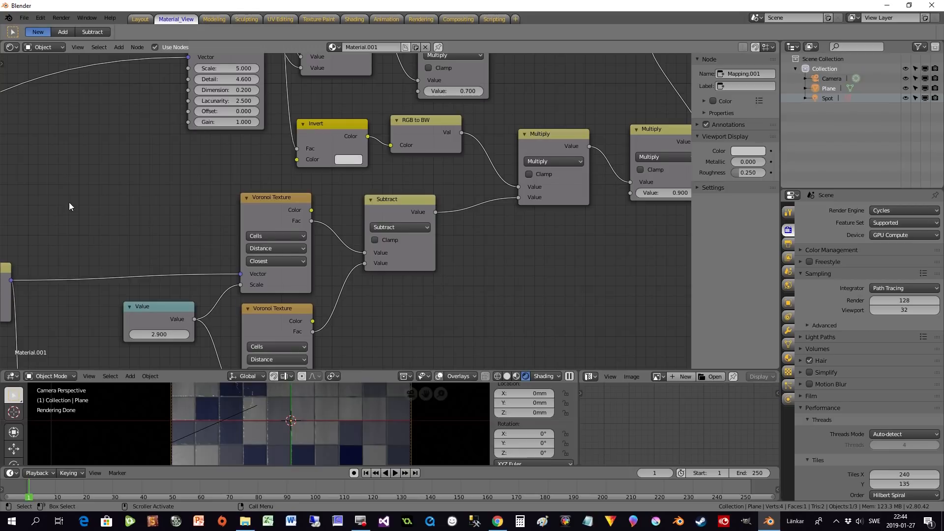
scroll(394, 303, down, 3)
scroll(394, 322, down, 2)
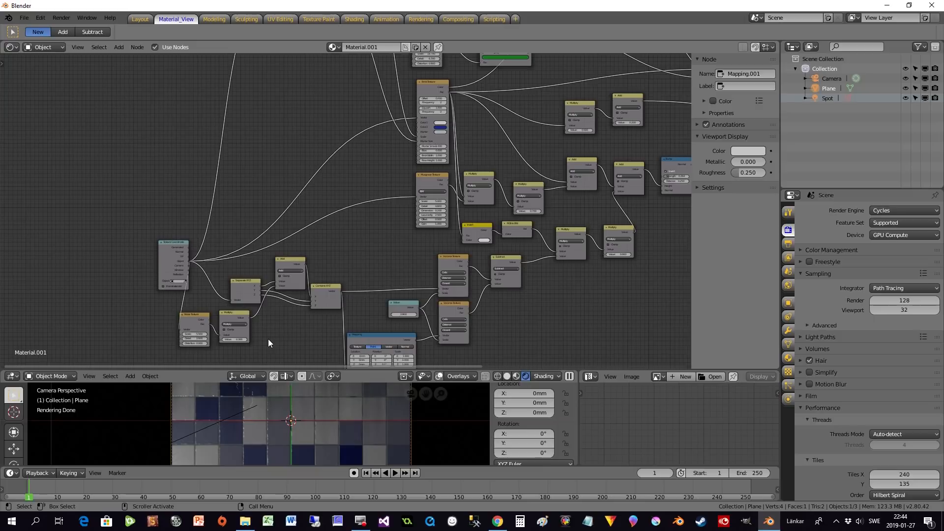
scroll(268, 334, up, 3)
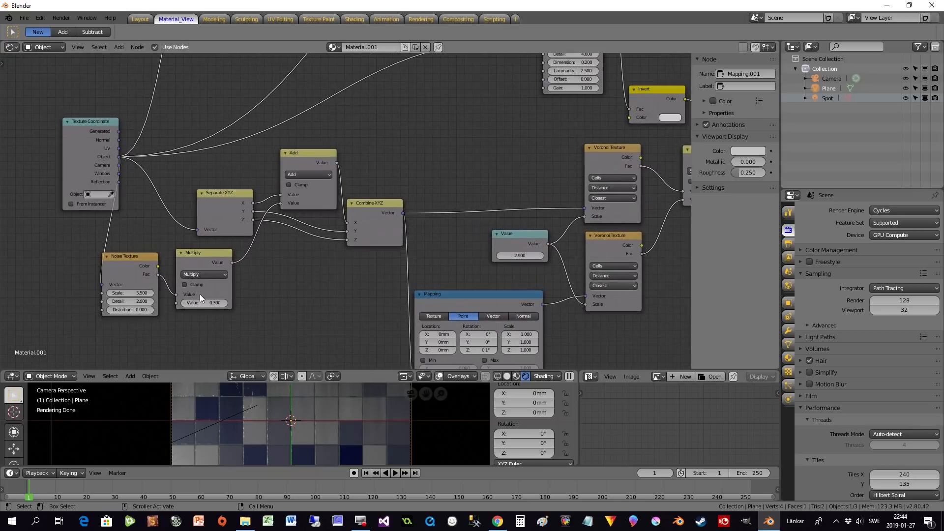
scroll(287, 347, up, 1)
middle_drag(273, 325, 404, 265)
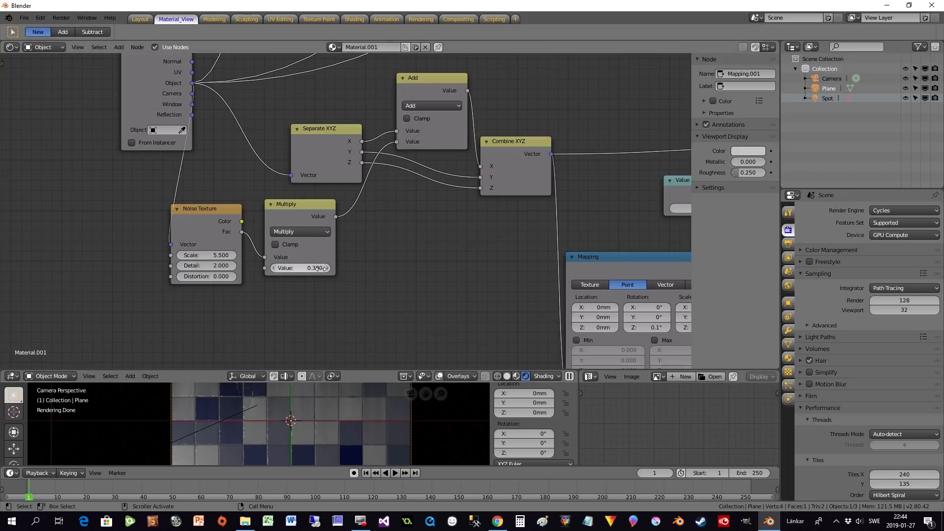
Reposition the Noise Texture and its Multiply node below the Separate XYZ node to tidy the layout.
drag(303, 205, 328, 214)
drag(200, 207, 222, 209)
drag(309, 217, 310, 217)
middle_drag(390, 272, 224, 320)
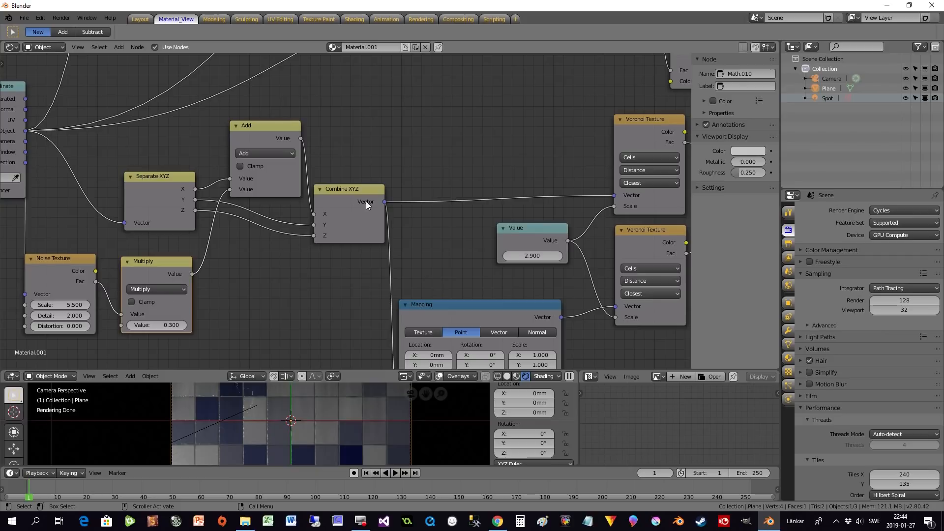
Move the Multiply and Add nodes that drive Roughness next to the Principled BSDF.
scroll(284, 193, down, 2)
middle_drag(504, 167, 230, 389)
scroll(512, 144, down, 2)
scroll(521, 149, down, 5)
middle_drag(533, 190, 357, 170)
scroll(383, 161, up, 7)
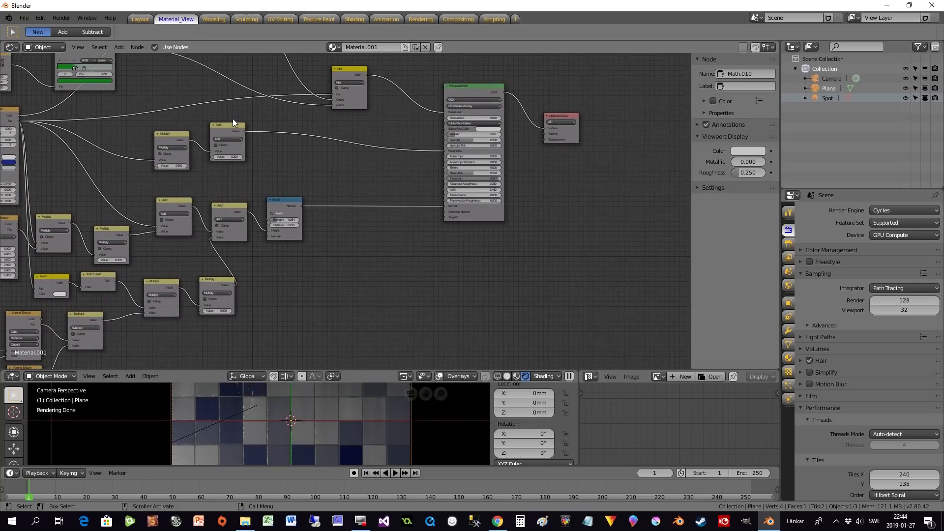
drag(229, 123, 404, 139)
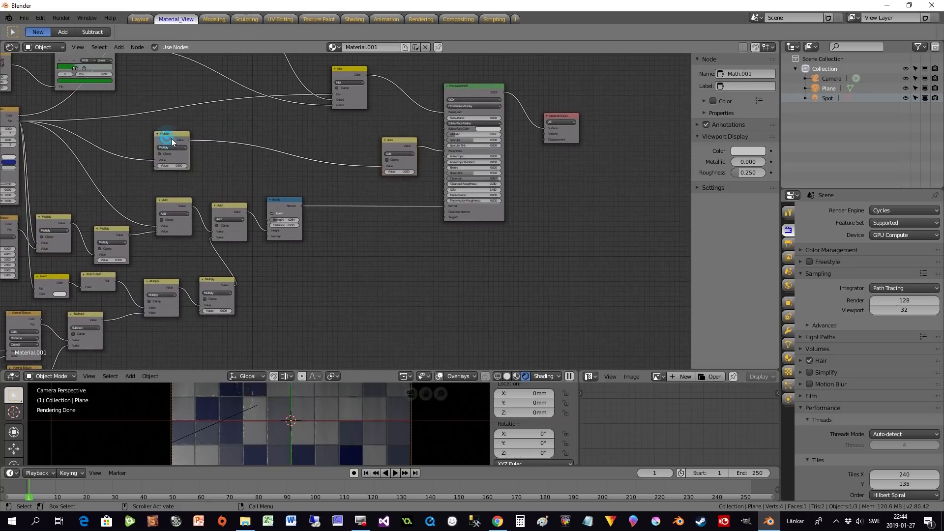
drag(166, 140, 341, 141)
scroll(379, 177, up, 4)
middle_drag(397, 172, 345, 289)
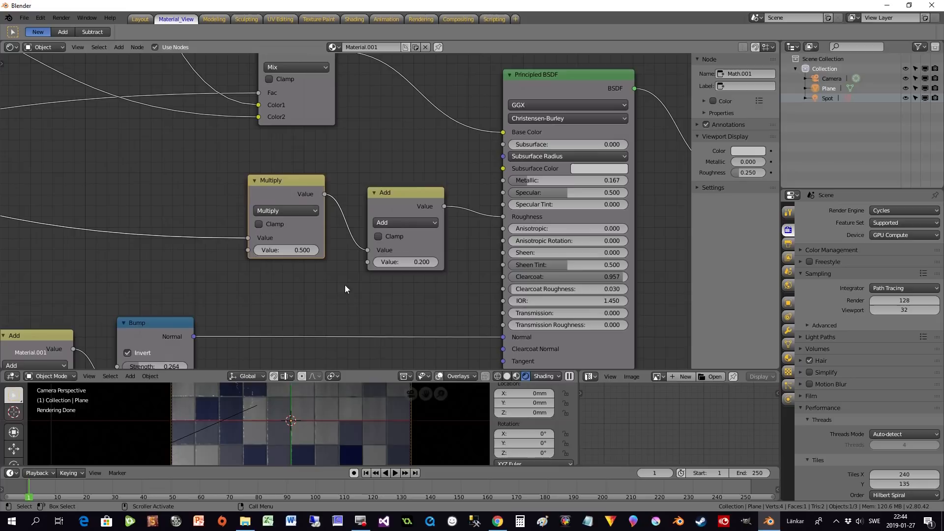
drag(406, 232, 422, 214)
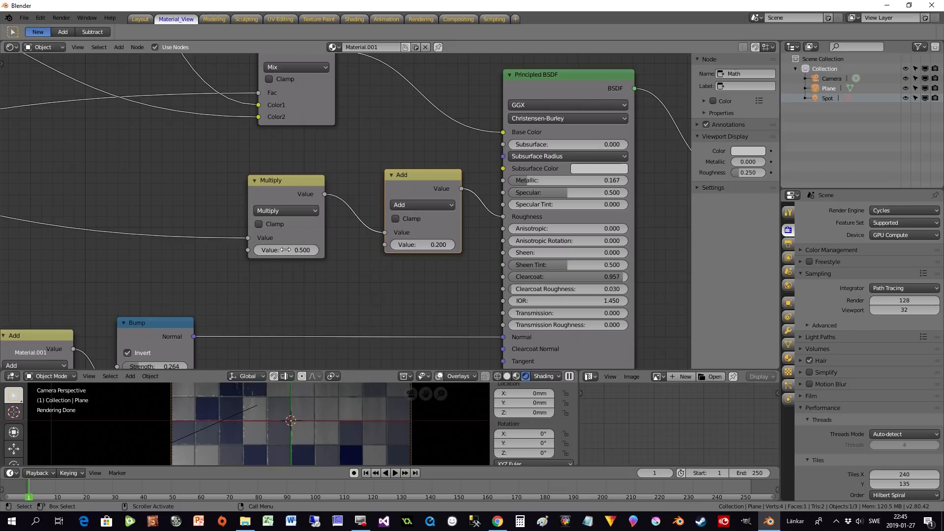
Review the Add and Multiply nodes that feed the Bump node's height, back to the Brick and Musgrave Textures.
scroll(293, 287, down, 7)
middle_drag(184, 276, 515, 216)
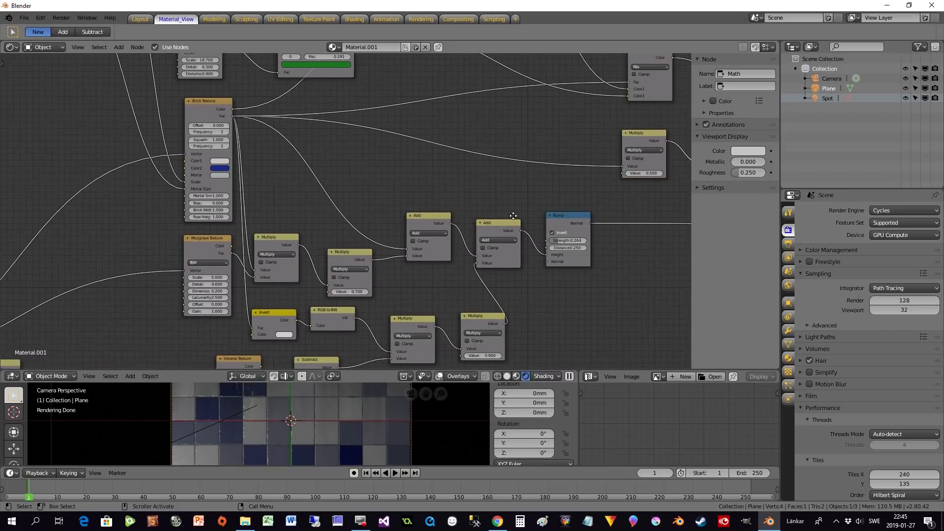
middle_drag(532, 305, 352, 264)
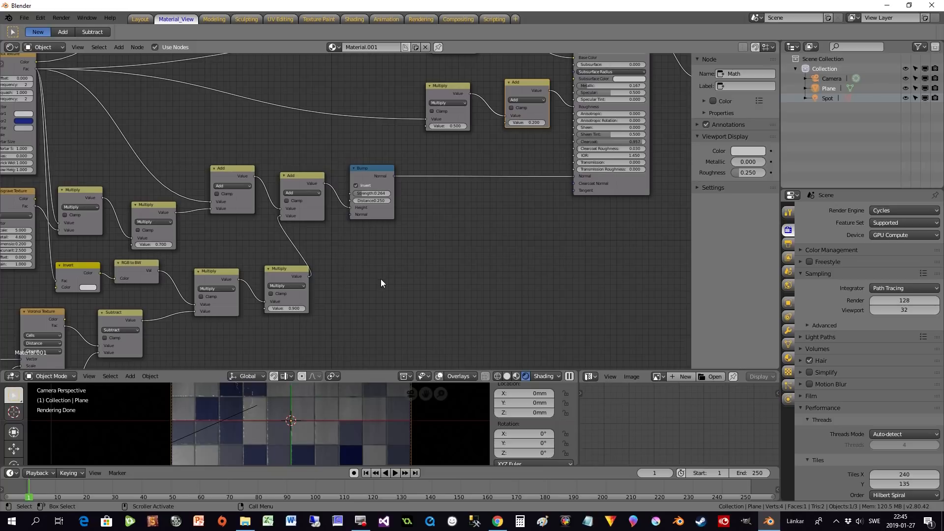
scroll(381, 278, up, 2)
middle_drag(381, 279, 493, 184)
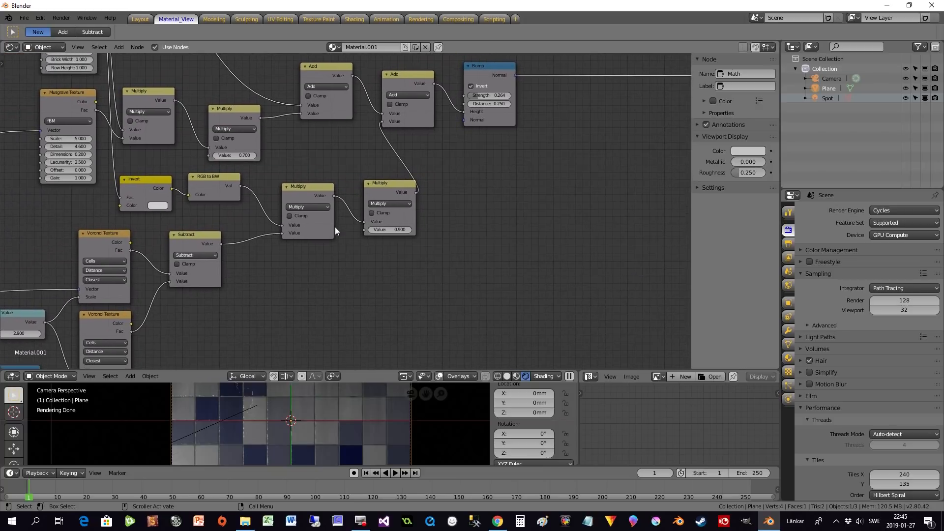
middle_drag(388, 286, 308, 329)
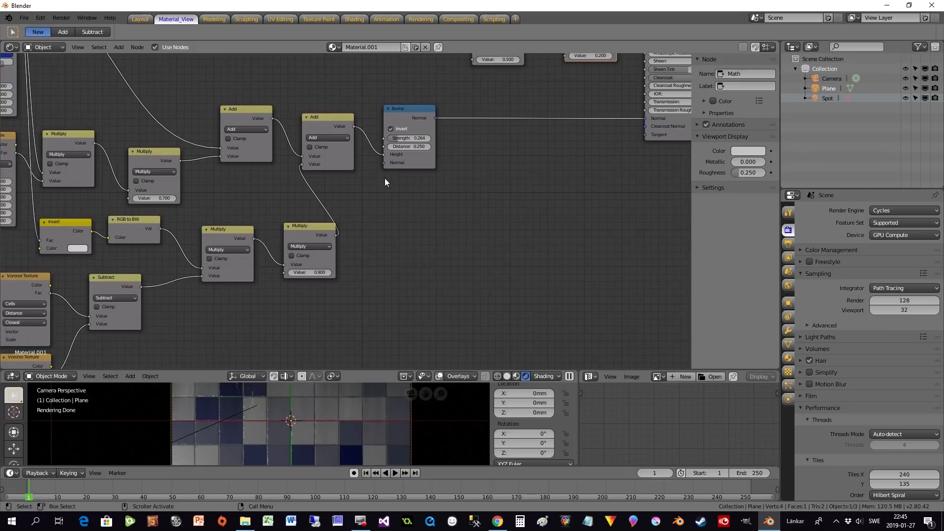
scroll(381, 241, down, 1)
Examine the two Voronoi Textures feeding the Subtract node, along with their shared Value, Mapping and Combine XYZ inputs.
middle_drag(426, 202, 609, 132)
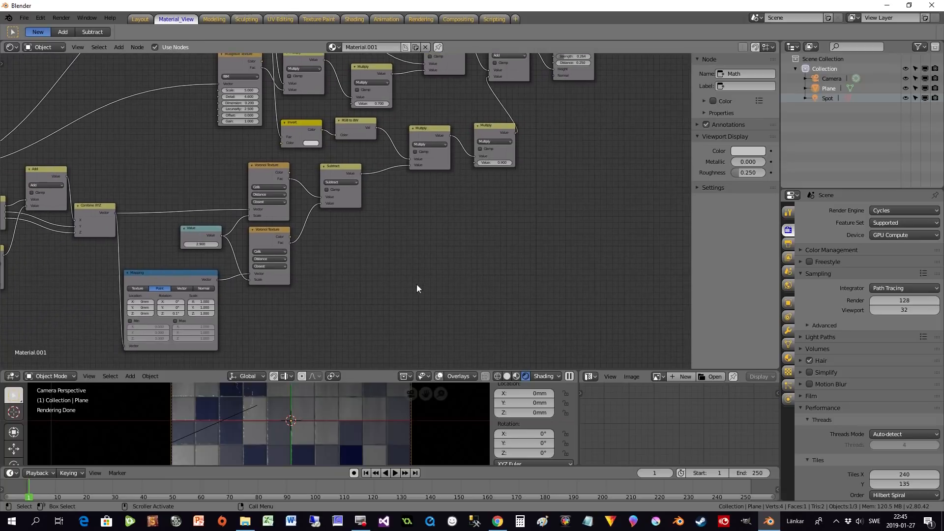
scroll(407, 288, up, 1)
scroll(323, 305, up, 1)
middle_drag(329, 323, 507, 259)
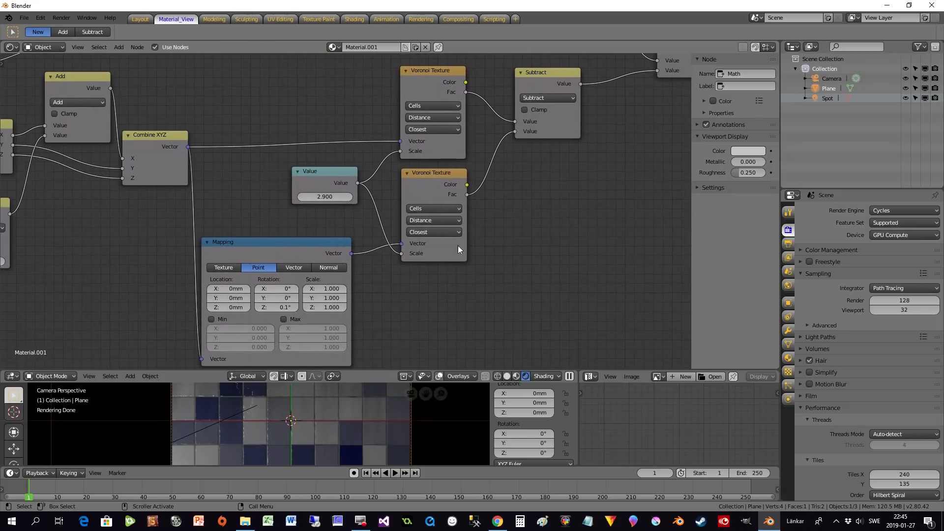
scroll(359, 221, up, 1)
scroll(359, 221, up, 1)
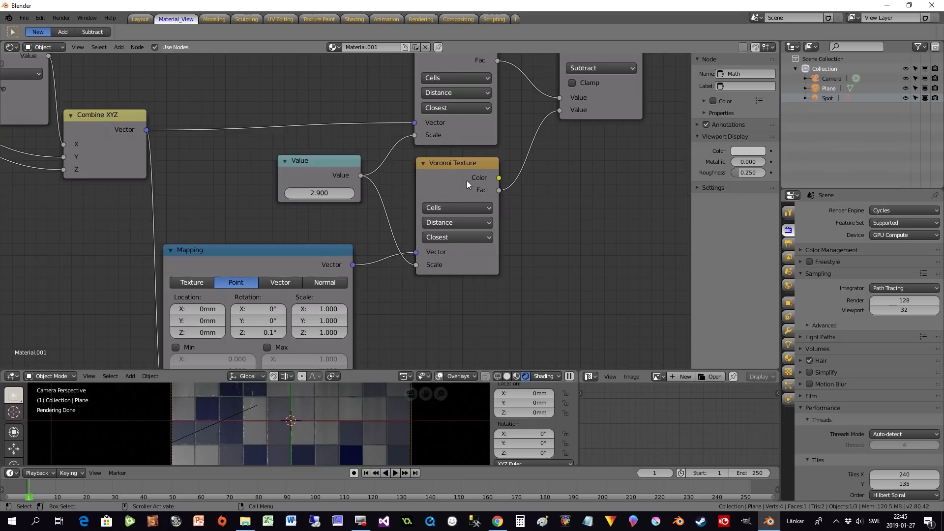
middle_drag(460, 184, 459, 255)
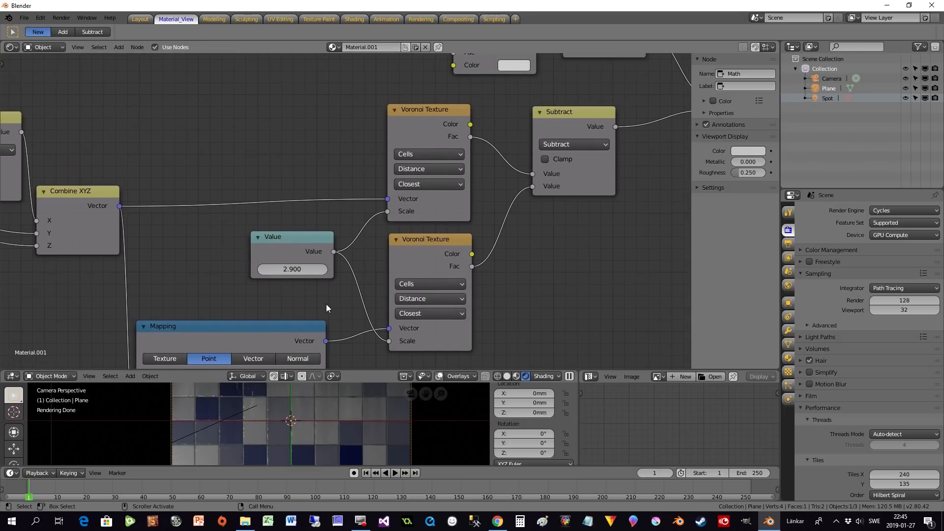
middle_drag(340, 162, 316, 172)
Move the Value node that drives the brick scale down beside the lower Brick Texture.
scroll(316, 172, down, 5)
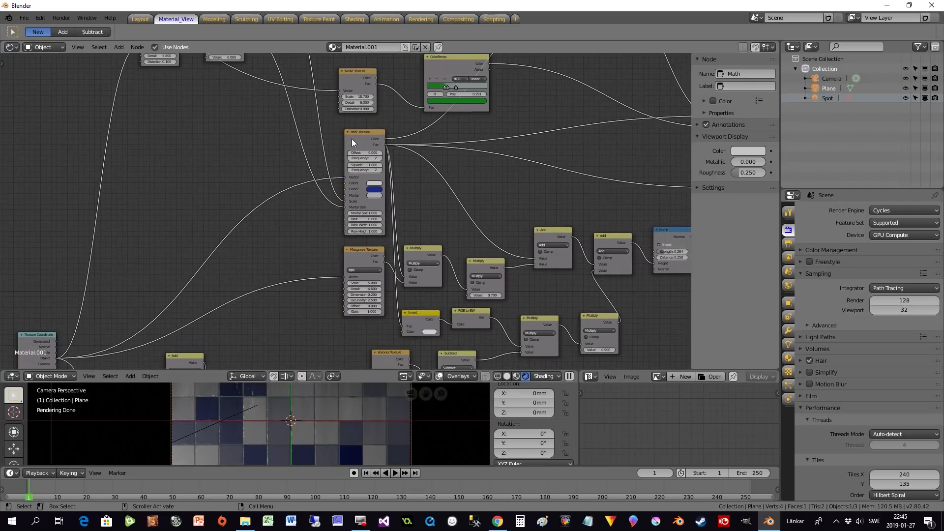
middle_drag(193, 272, 216, 180)
scroll(273, 142, down, 2)
middle_drag(276, 135, 280, 236)
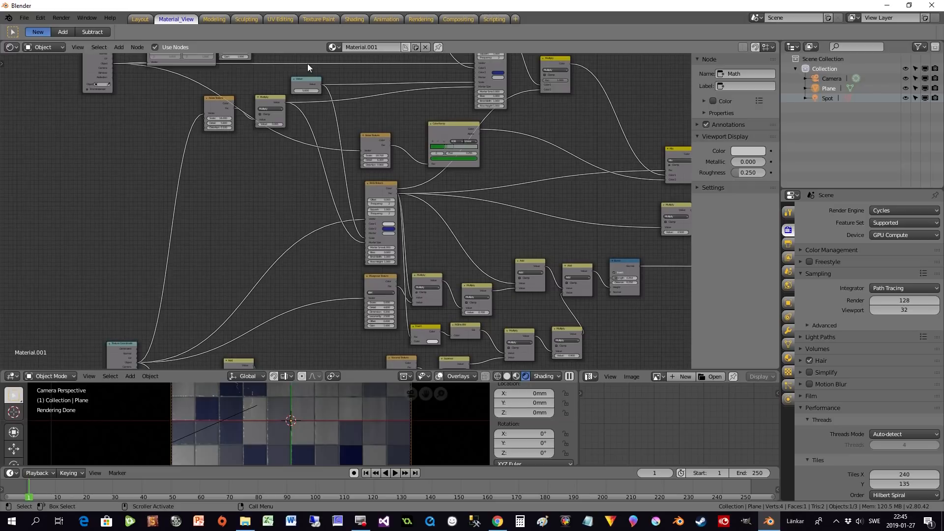
drag(305, 89, 248, 209)
scroll(260, 209, up, 2)
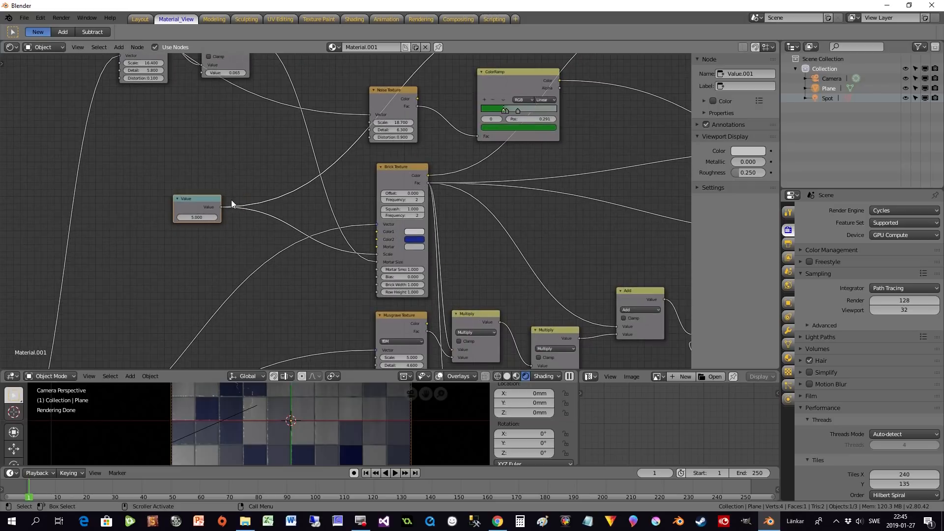
scroll(339, 226, up, 2)
drag(128, 199, 160, 202)
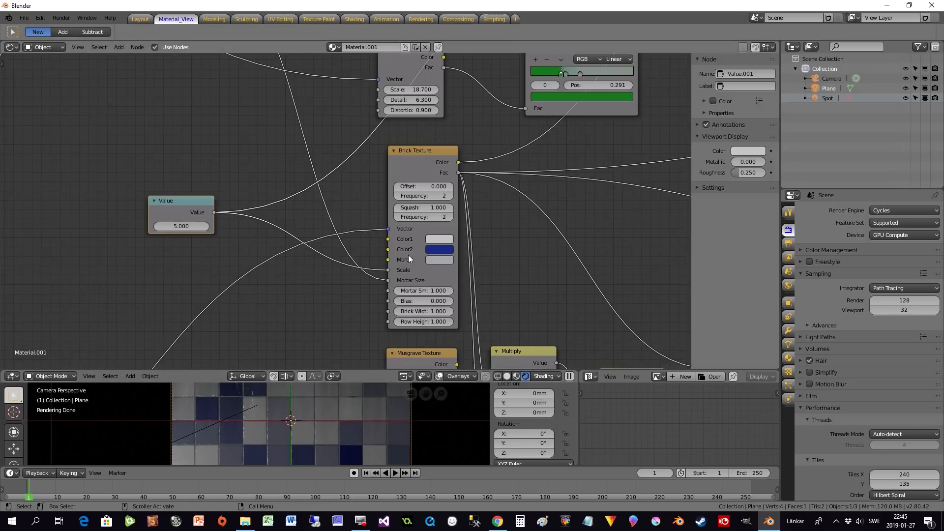
Try a value of 3.8 in the Value node that drives the Brick Textures' scale.
middle_drag(441, 175, 359, 341)
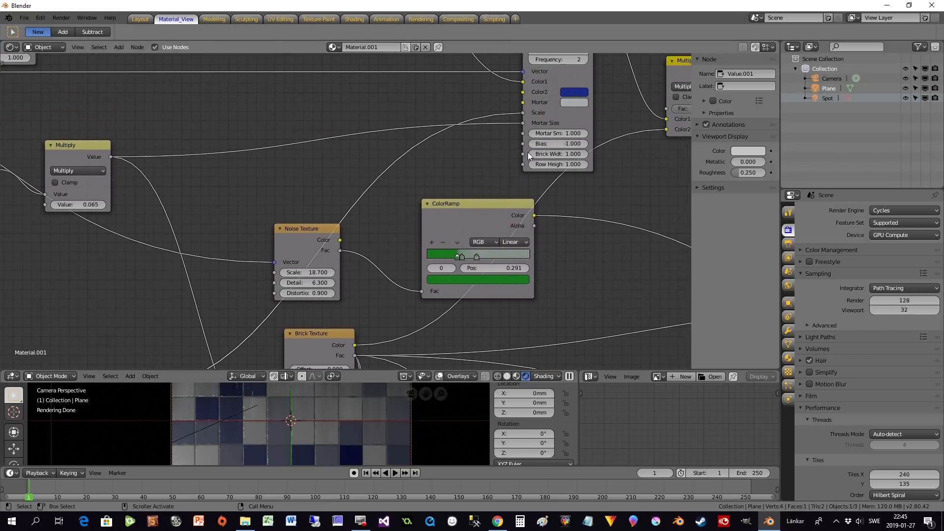
scroll(274, 408, down, 2)
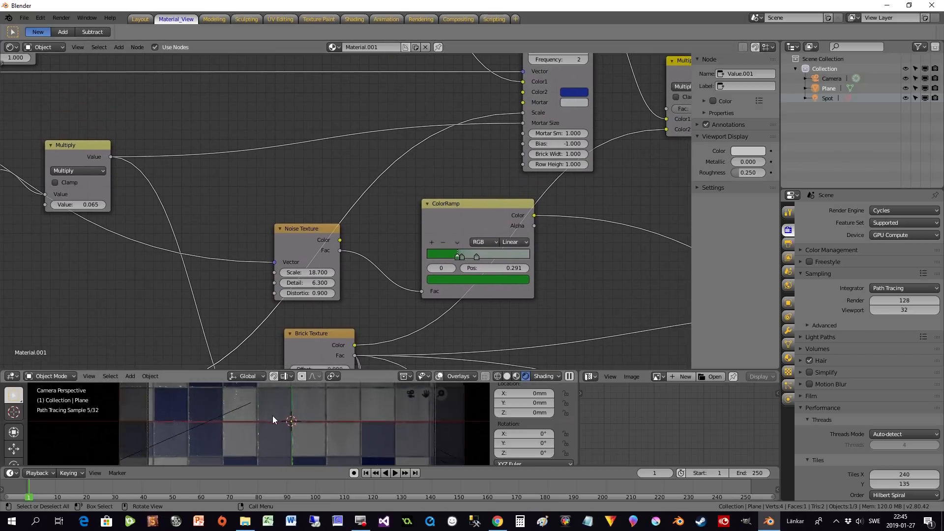
middle_drag(392, 191, 483, 365)
scroll(347, 427, down, 3)
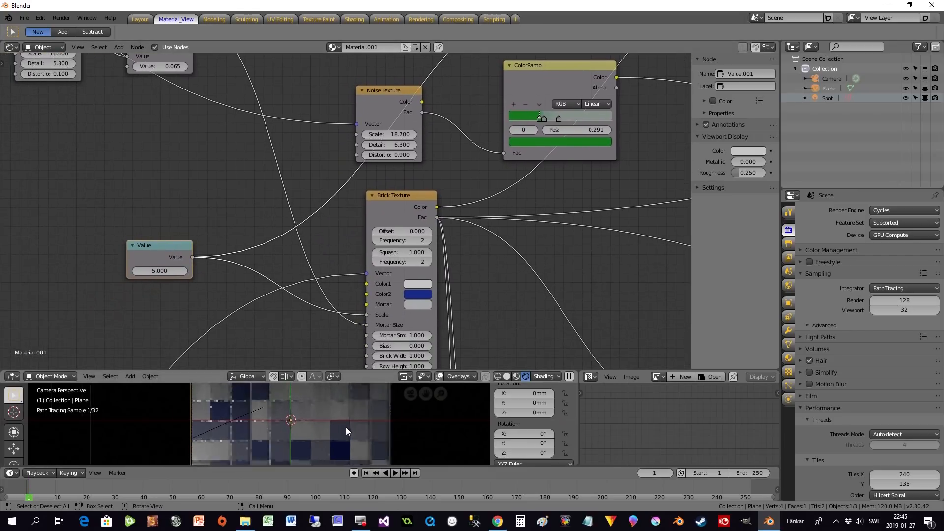
scroll(360, 362, up, 1)
mouse_move(148, 281)
mouse_down()
mouse_move(177, 281)
mouse_move(148, 281)
mouse_up()
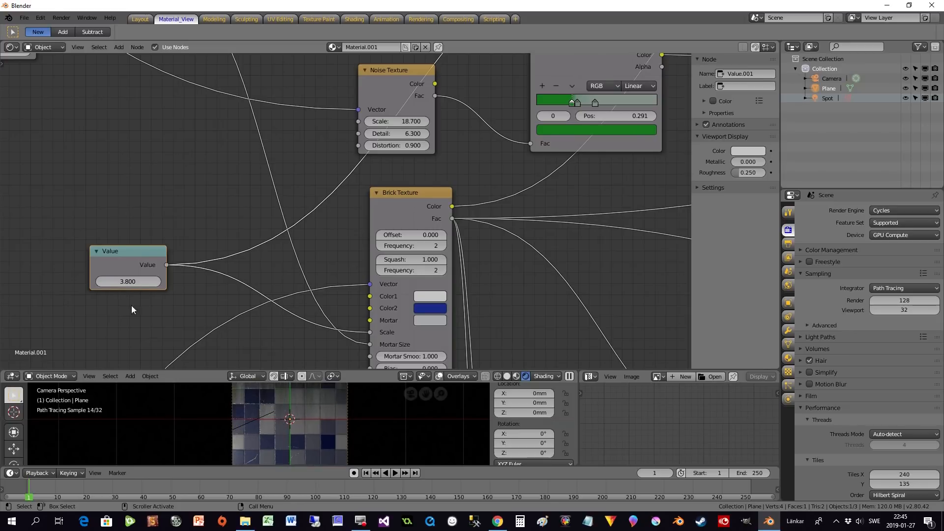
Enlarge the 3D viewport and reset the brick scale's Value node to 5, placing it closer to the Brick Texture.
scroll(291, 427, up, 3)
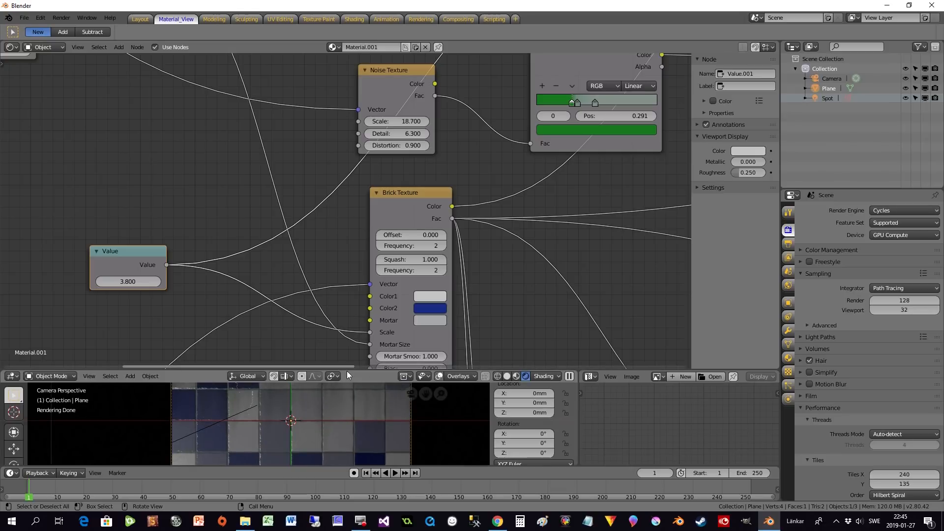
drag(351, 370, 389, 206)
drag(119, 176, 141, 160)
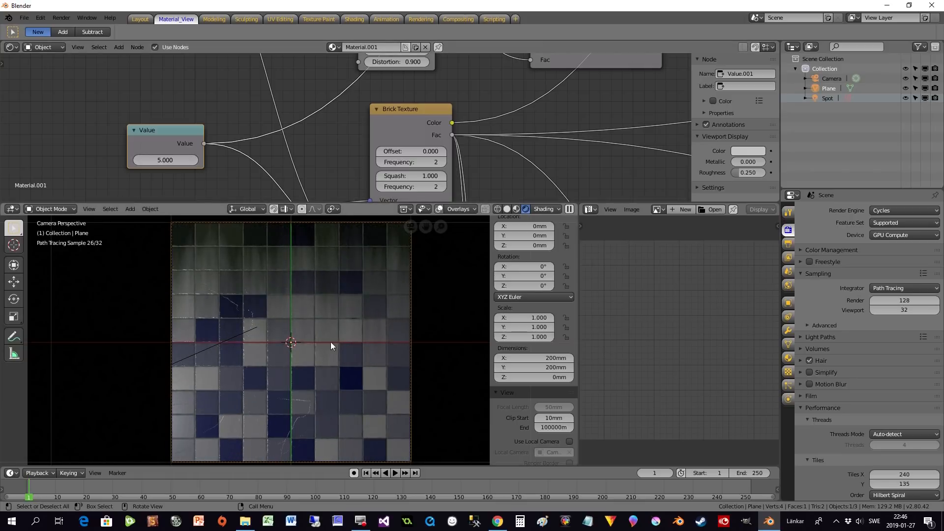
Move the Texture Coordinate node out to the far left of the node tree, ahead of all the nodes it feeds.
scroll(338, 148, down, 1)
scroll(456, 136, down, 1)
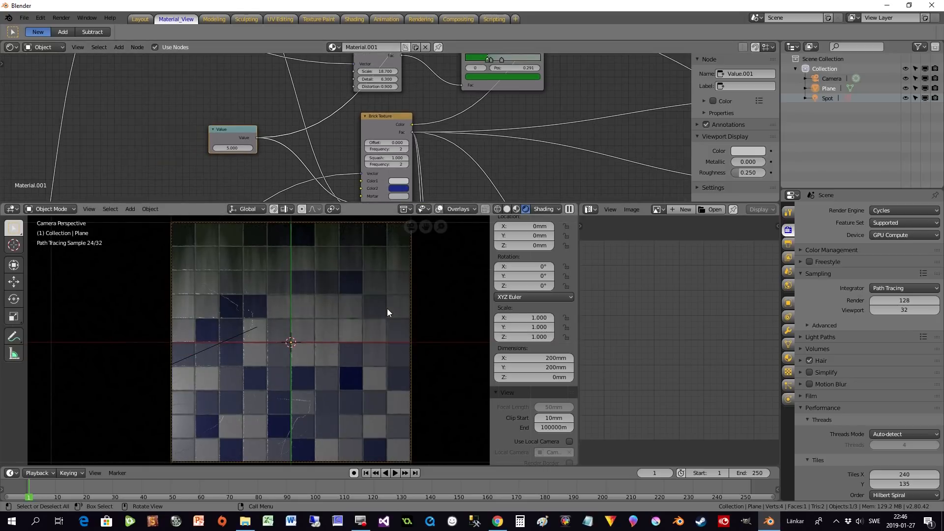
scroll(388, 309, up, 4)
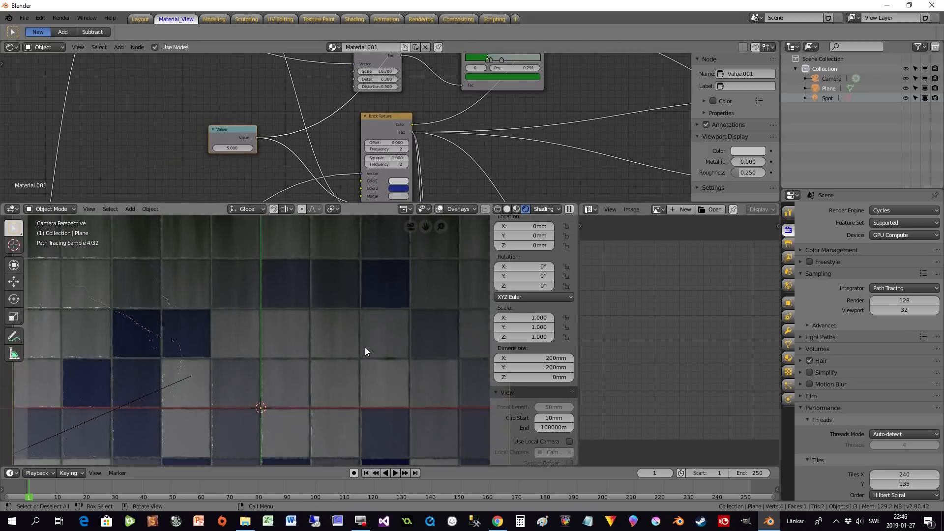
scroll(354, 344, down, 1)
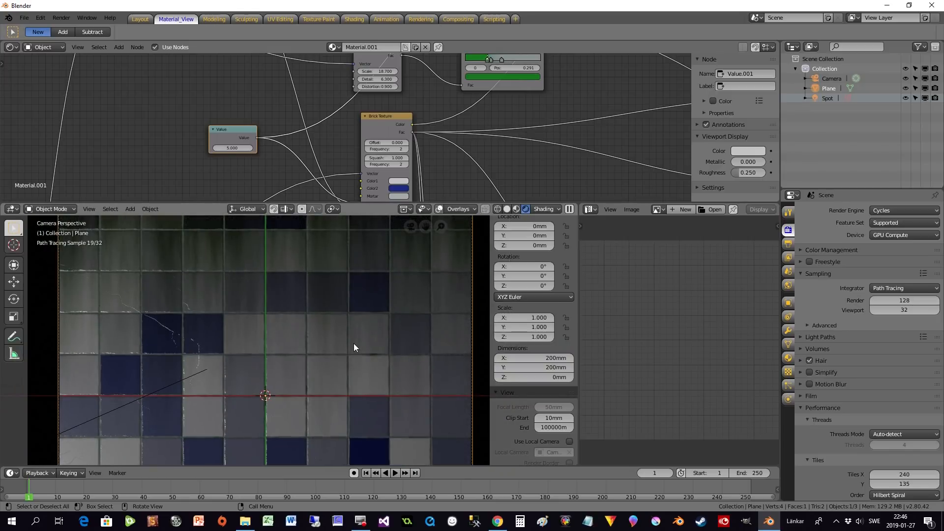
scroll(278, 119, down, 4)
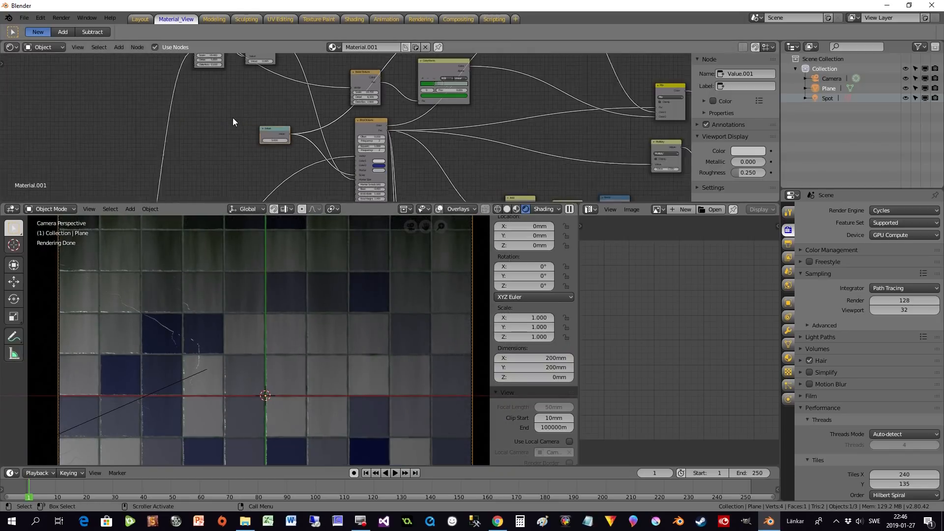
scroll(236, 125, down, 2)
drag(347, 100, 140, 149)
scroll(206, 165, up, 2)
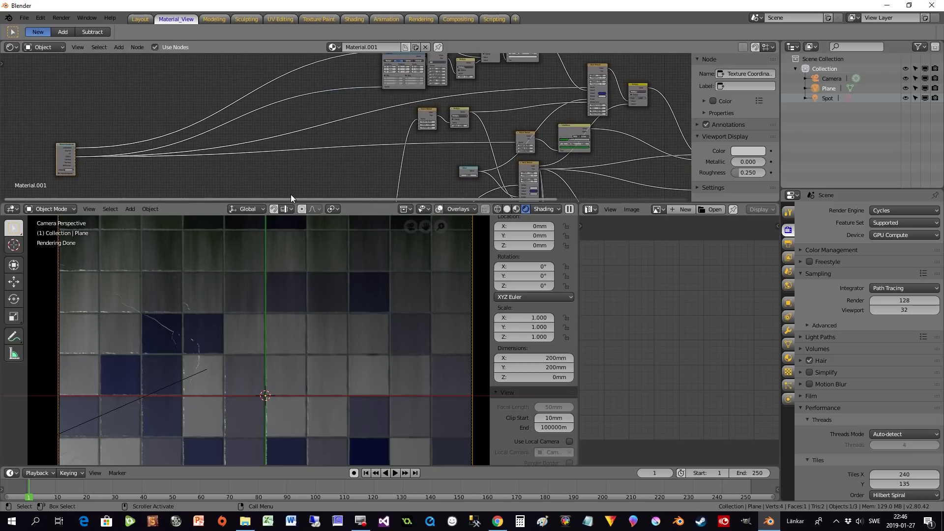
Review the rearranged node tree through to the Material Output and inspect the rendered tiles up close.
scroll(530, 150, down, 4)
middle_drag(590, 169, 480, 139)
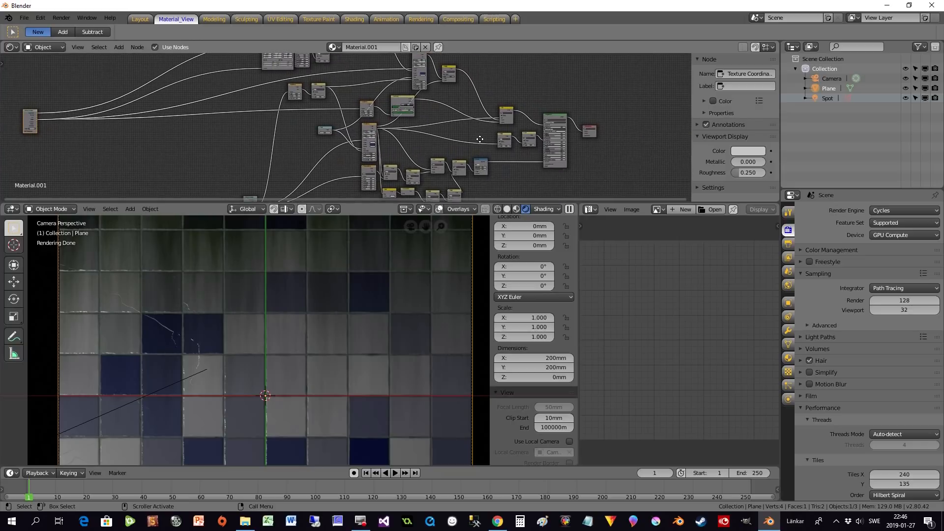
scroll(486, 148, up, 5)
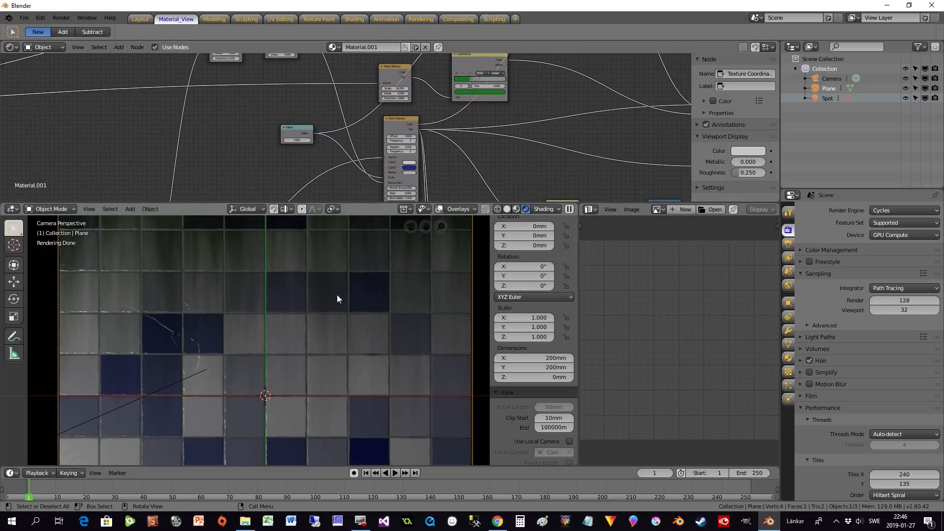
scroll(332, 394, up, 3)
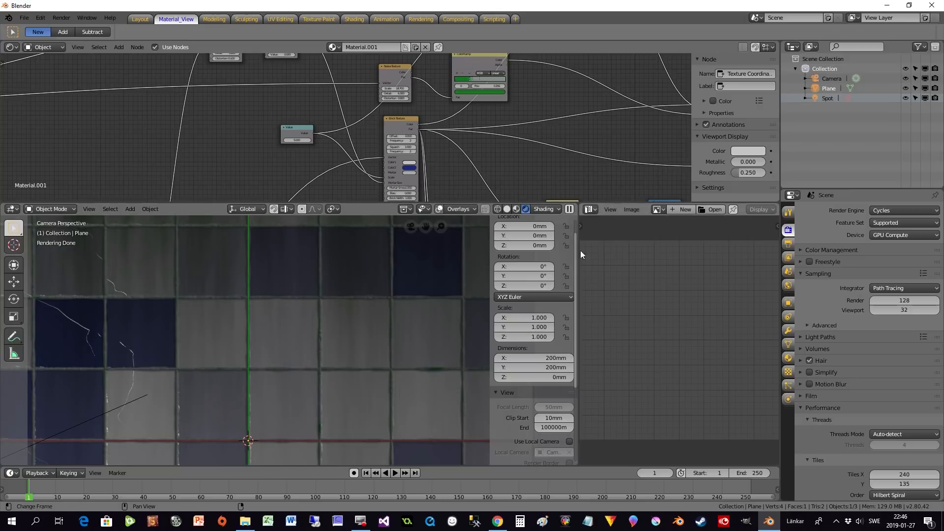
middle_drag(532, 147, 485, 169)
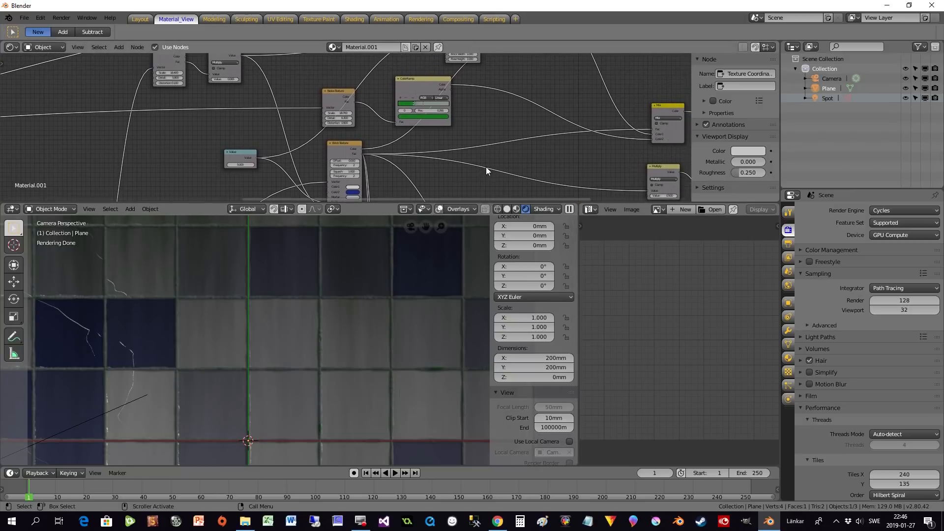